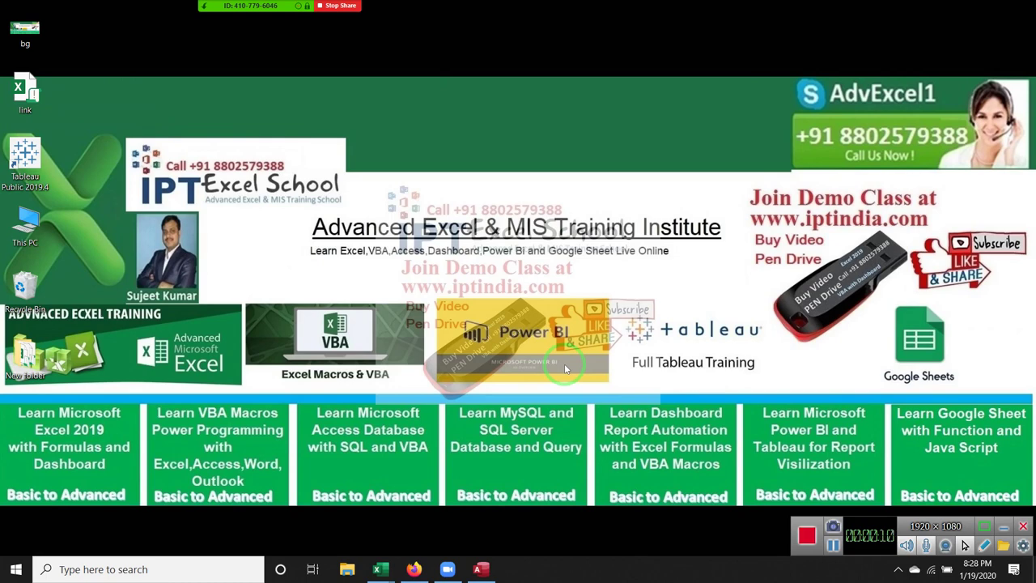
# Restore the Database16 Access window showing the empty Table1 datasheet
pyautogui.click(485, 570)
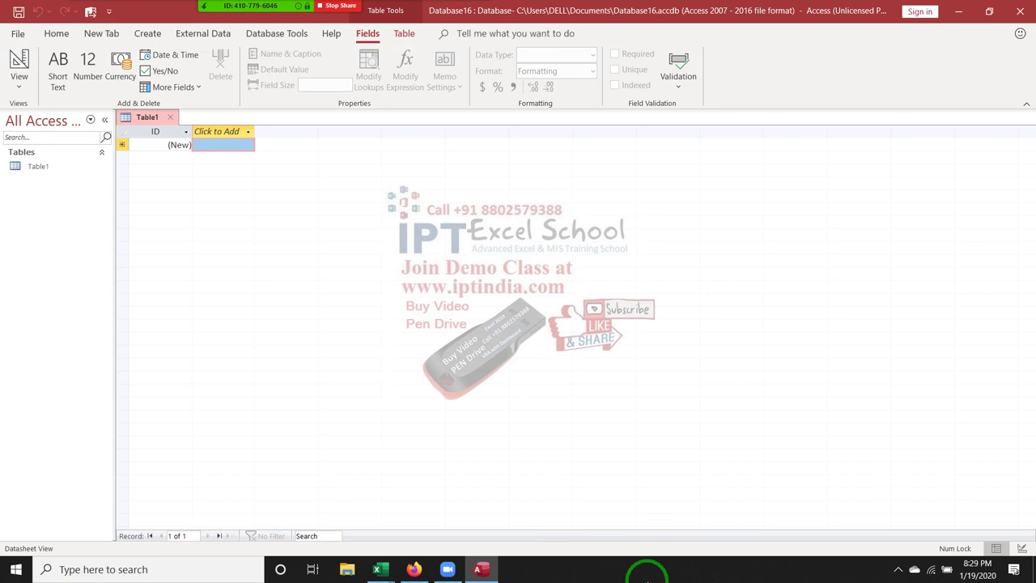
# Open the VBA editor with Alt+F11, then view Customize Ribbon in Access Options
pyautogui.hotkey('alt', 'F11')
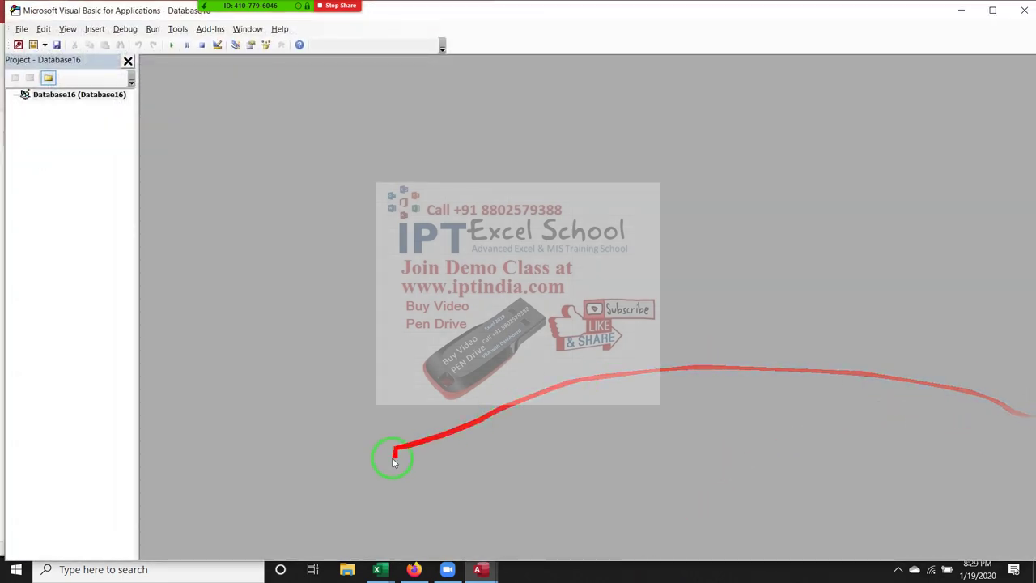
pyautogui.click(961, 10)
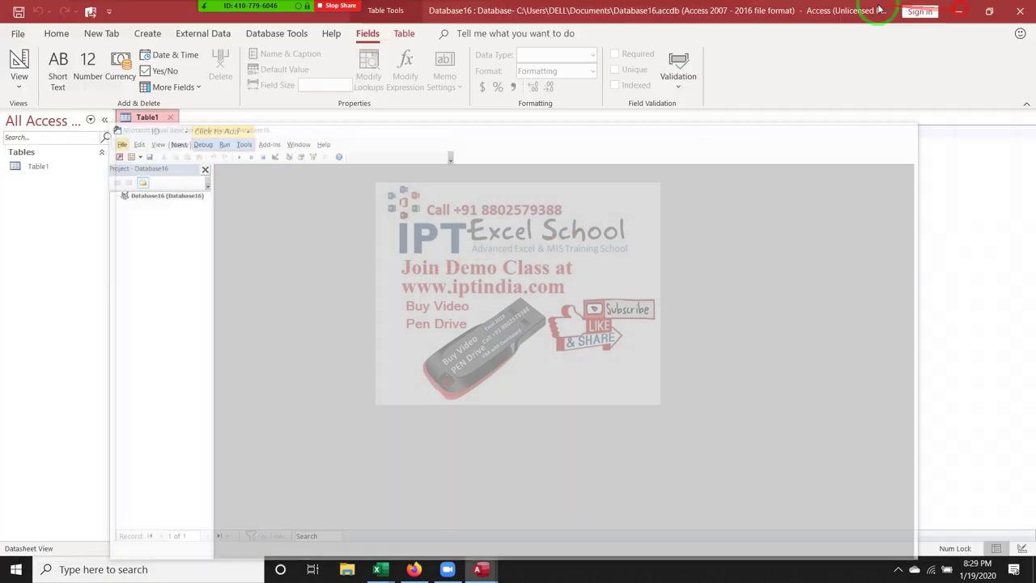
pyautogui.click(27, 33)
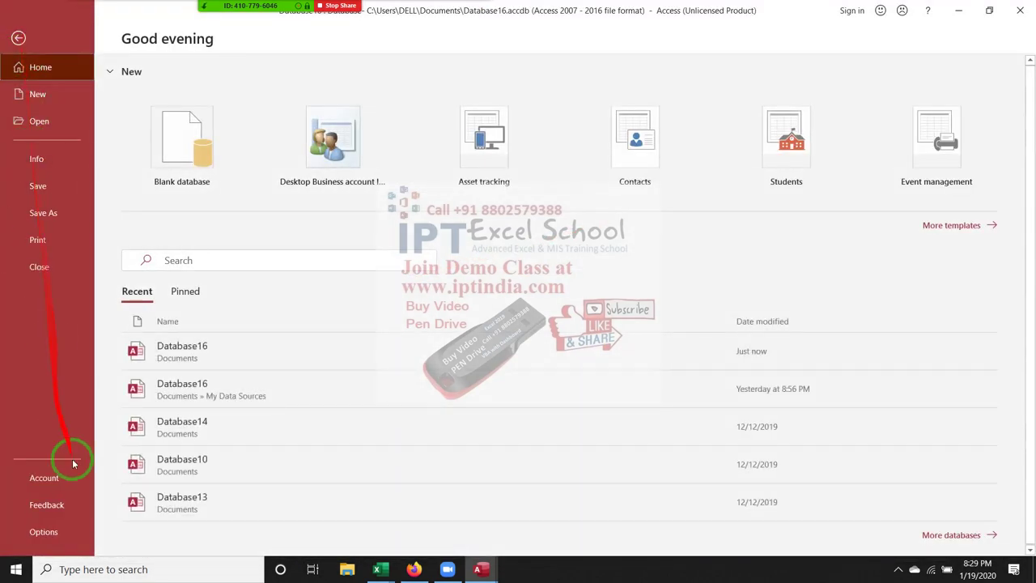
pyautogui.click(65, 530)
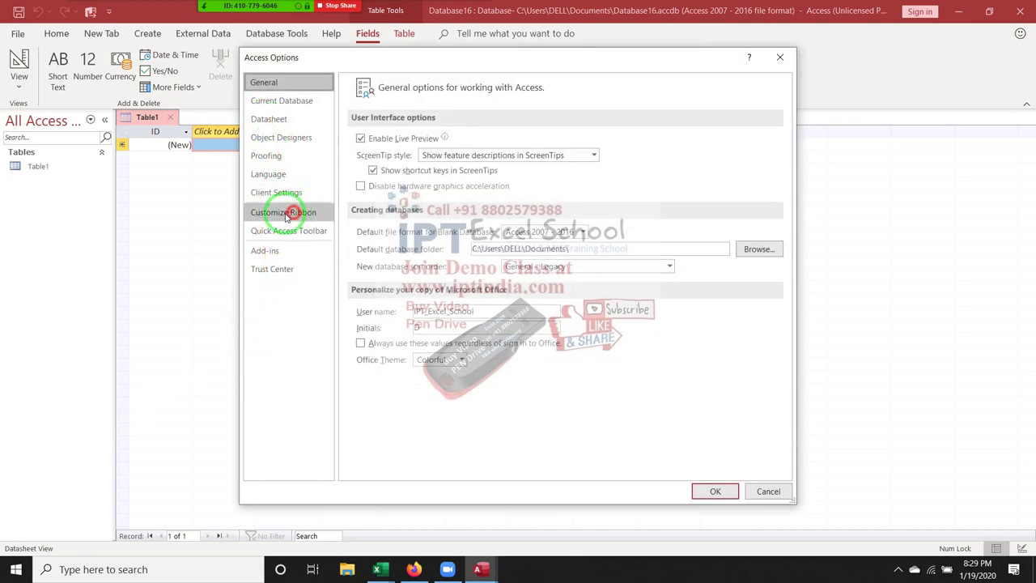
pyautogui.click(283, 212)
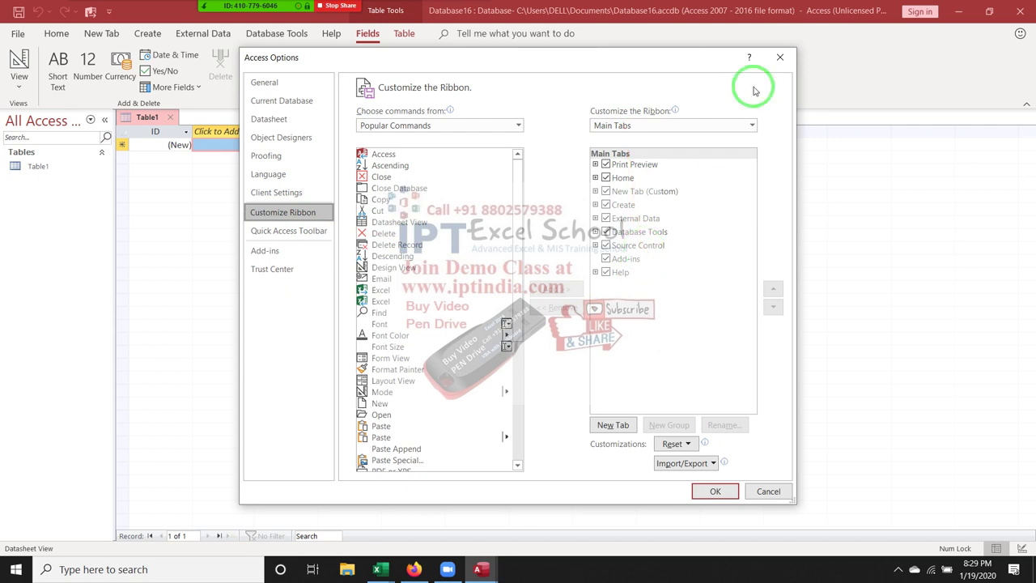
# Close Access Options and return to the VBA editor
pyautogui.click(780, 57)
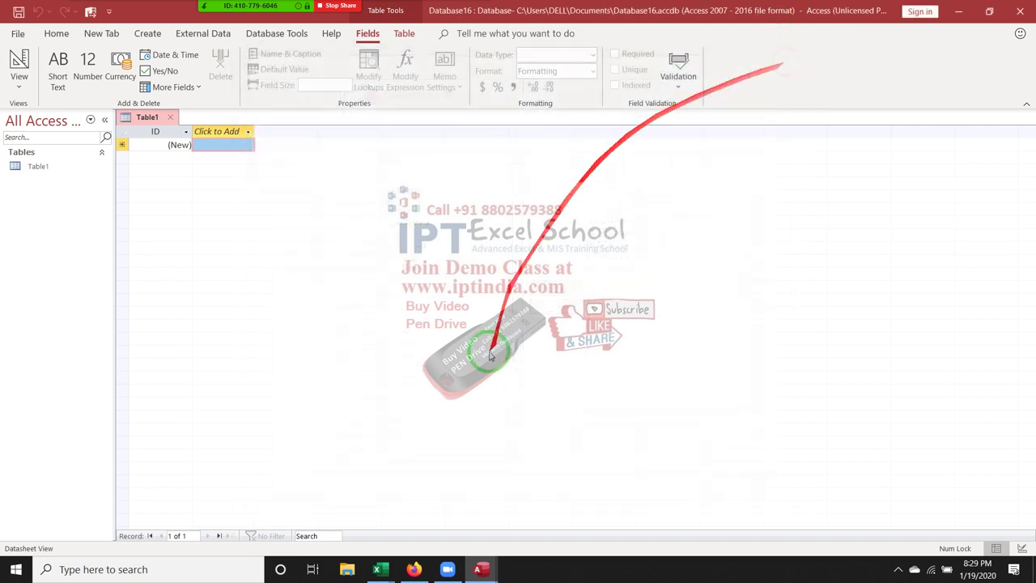
pyautogui.click(477, 569)
pyautogui.click(515, 530)
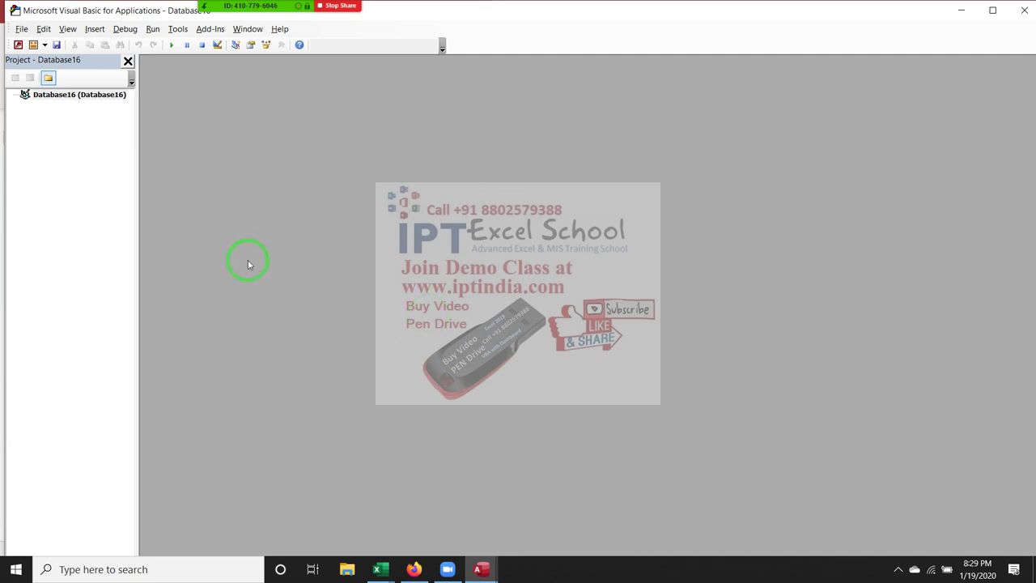
# Insert a new standard module and declare Sub rr()
pyautogui.click(93, 29)
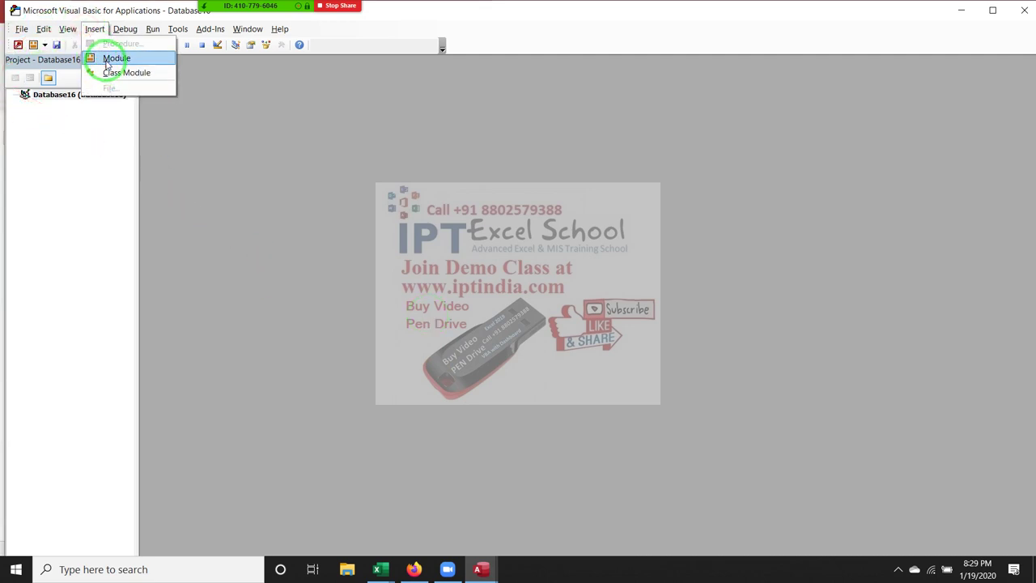
pyautogui.click(113, 58)
pyautogui.write('s')
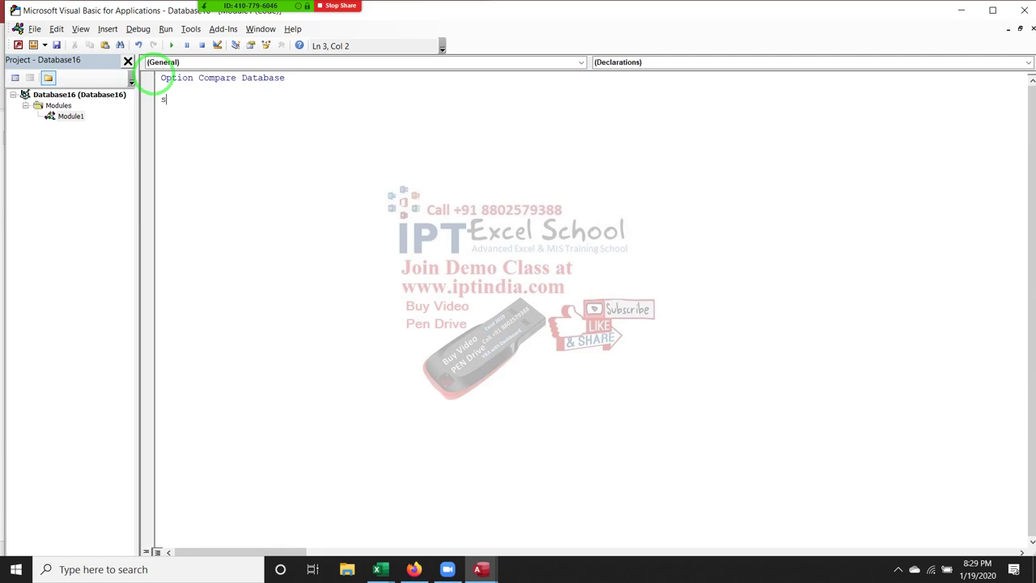
pyautogui.write('ub rr')
pyautogui.write('()')
pyautogui.press('Return')
pyautogui.press('Return')
pyautogui.press('Return')
pyautogui.press('Return')
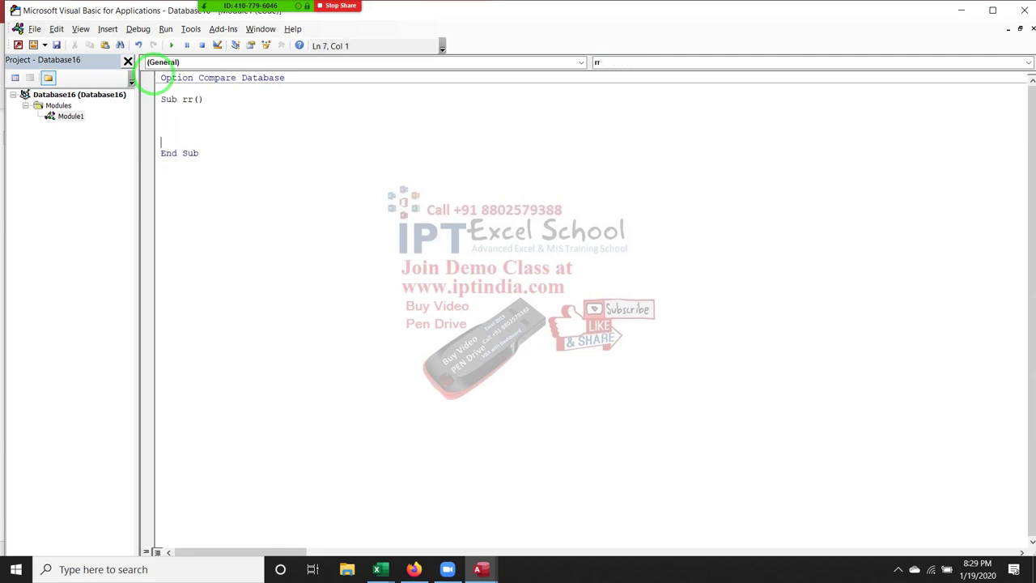
# Enter 20+30 as the body line of Sub rr
pyautogui.press('Up')
pyautogui.press('Up')
pyautogui.write('d')
pyautogui.press('BackSpace')
pyautogui.press('BackSpace')
pyautogui.write('2')
pyautogui.write('0+30')
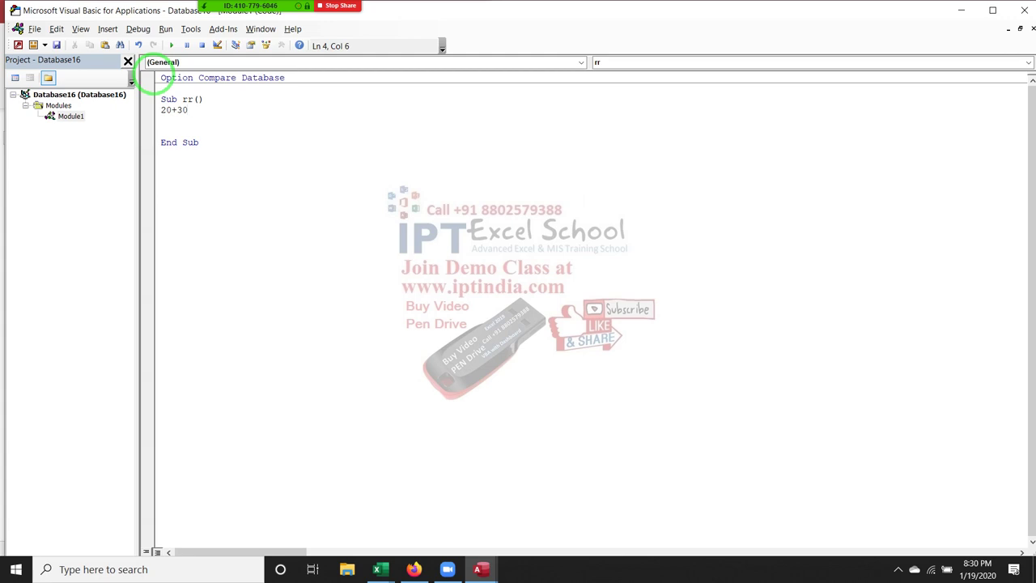
pyautogui.press('Home')
# Select the 20+30 line and dismiss the compile error it raises
pyautogui.hotkey('shift', 'Down')
pyautogui.hotkey('shift', 'Up')
pyautogui.press('Return')
# Make the line r = 20 + 30, add msg r below, and run rr
pyautogui.press('Home')
pyautogui.write('r =')
pyautogui.press('Down')
pyautogui.press('Return')
pyautogui.write('ms')
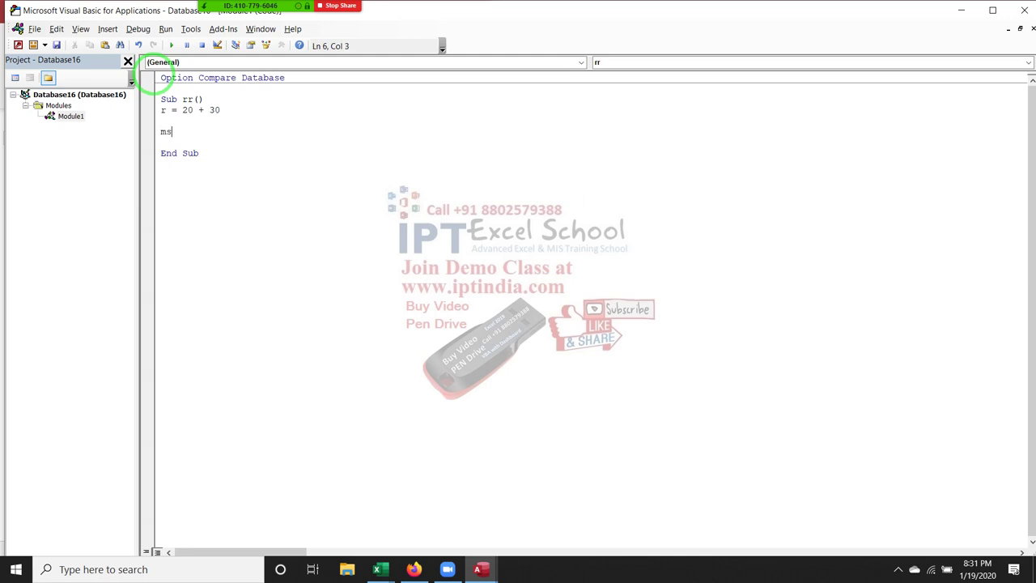
pyautogui.write('g')
pyautogui.write(' r')
pyautogui.press('Down')
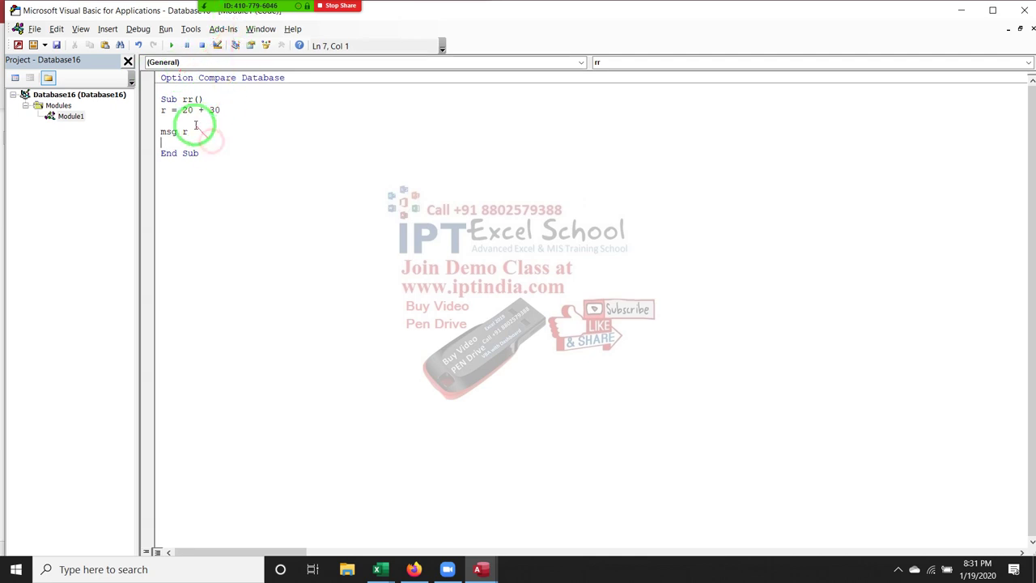
pyautogui.click(195, 124)
pyautogui.click(171, 45)
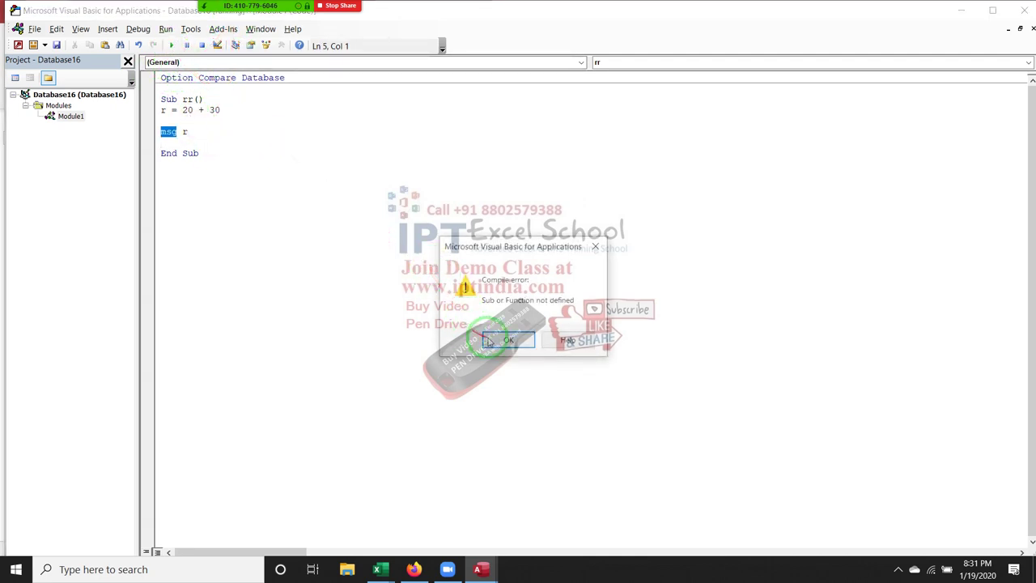
# Dismiss the error, correct msg r to MsgBox r, and resume running rr
pyautogui.click(506, 340)
pyautogui.click(186, 135)
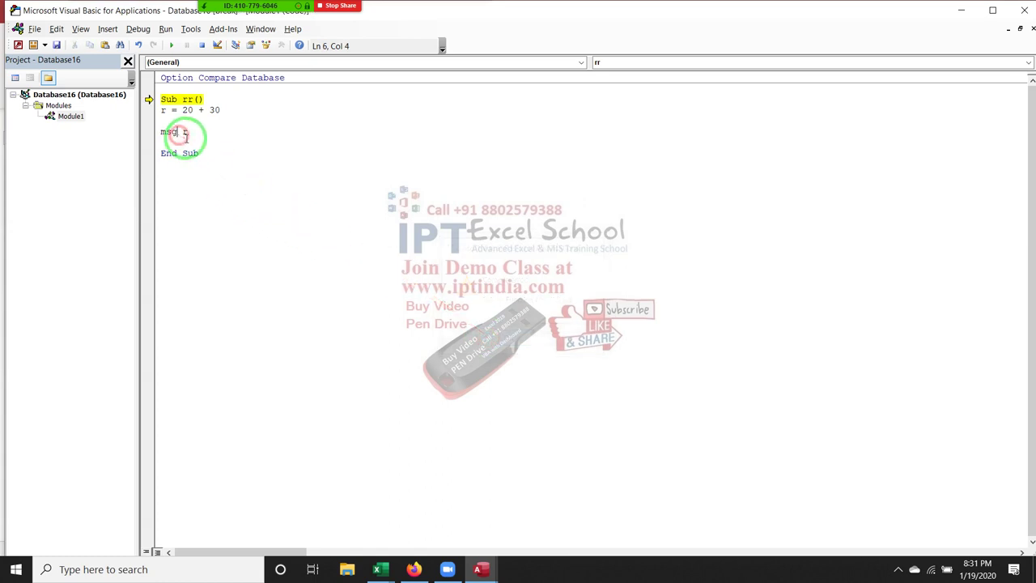
pyautogui.write('b')
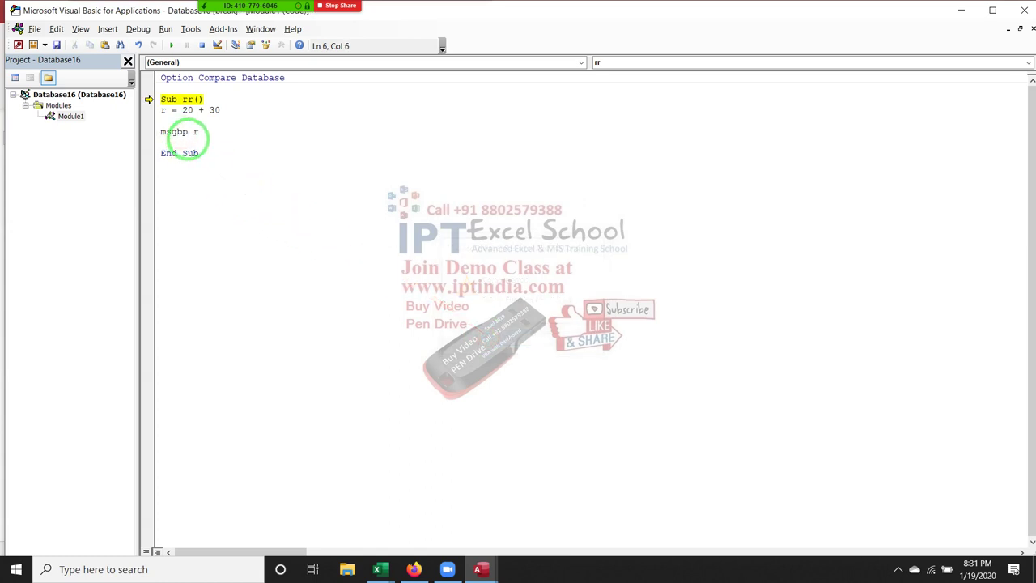
pyautogui.write('ox')
pyautogui.click(171, 46)
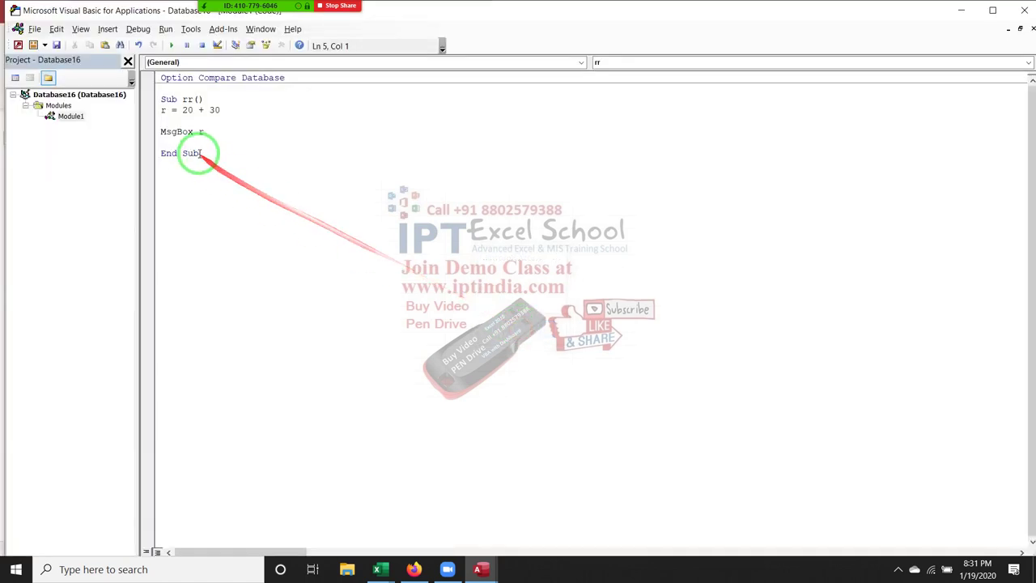
# Highlight the expression 20 + 30 and the MsgBox r line to explain them
pyautogui.click(182, 110)
pyautogui.moveTo(182, 110); pyautogui.dragTo(224, 111)
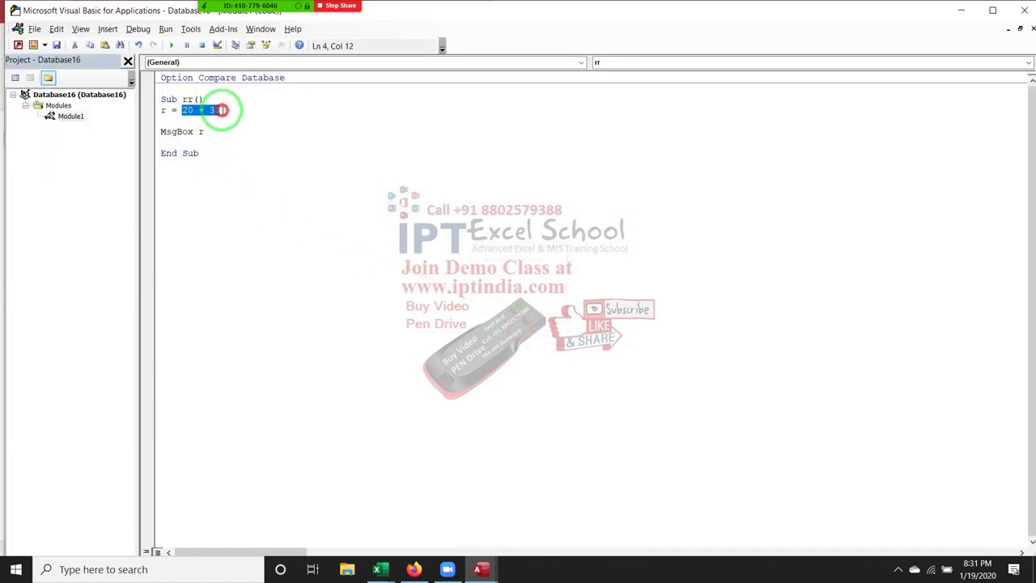
pyautogui.click(162, 111)
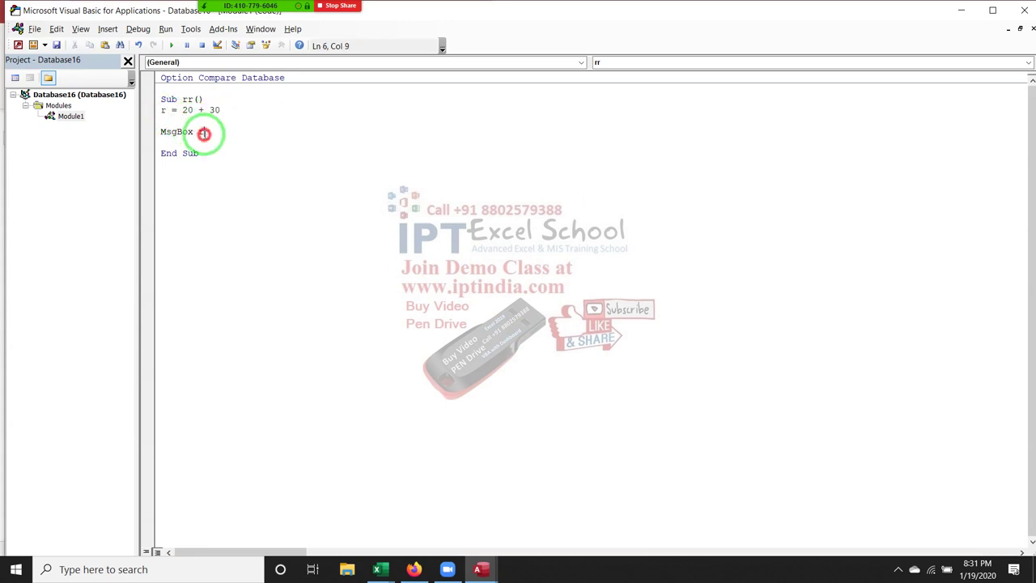
pyautogui.moveTo(203, 132); pyautogui.dragTo(159, 131)
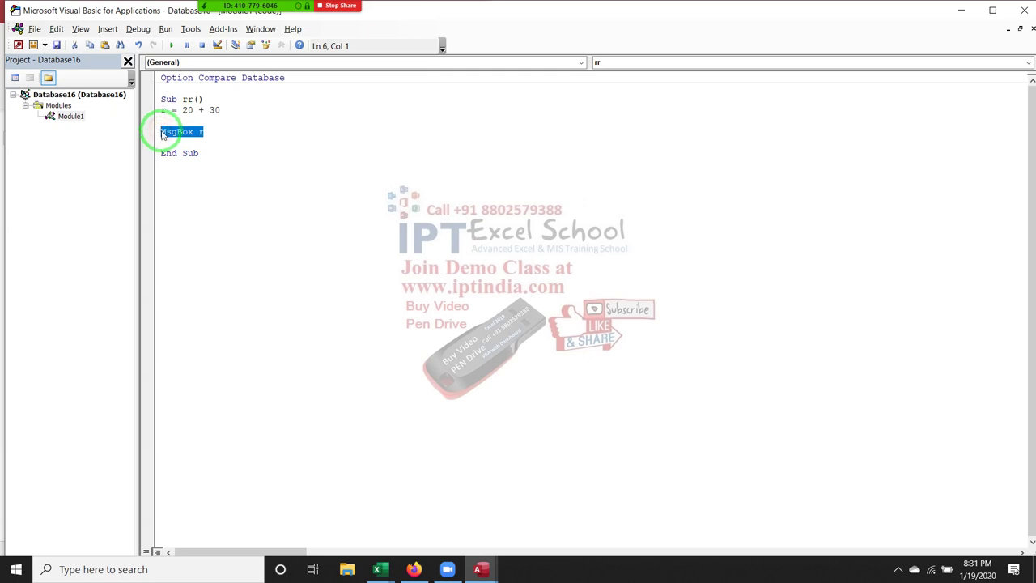
# Show the Zoom meeting's participants list with its three attendees
pyautogui.moveTo(257, 30)
pyautogui.click(224, 18)
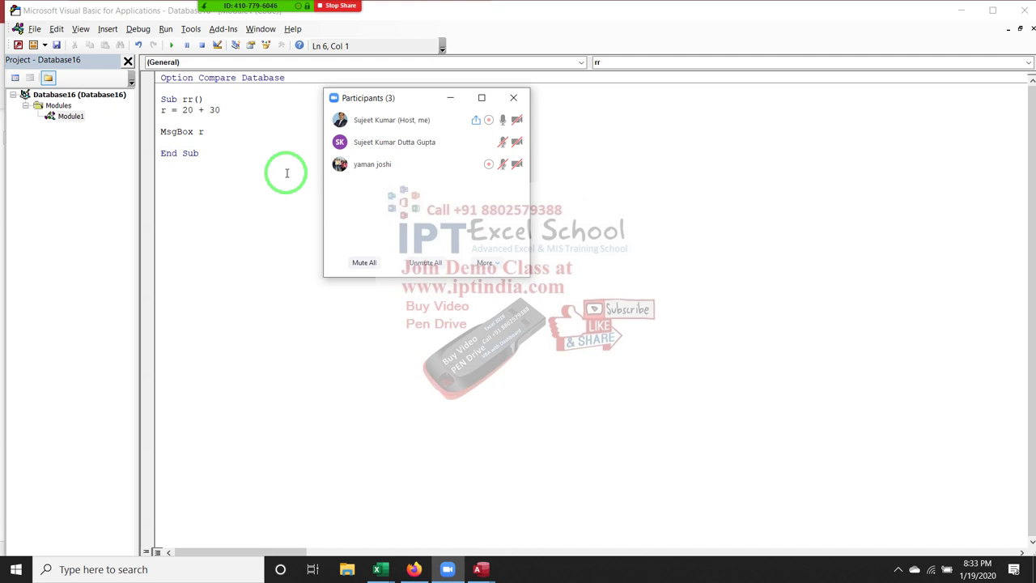
# Ask the muted third attendee in the participants list to unmute
pyautogui.moveTo(510, 166)
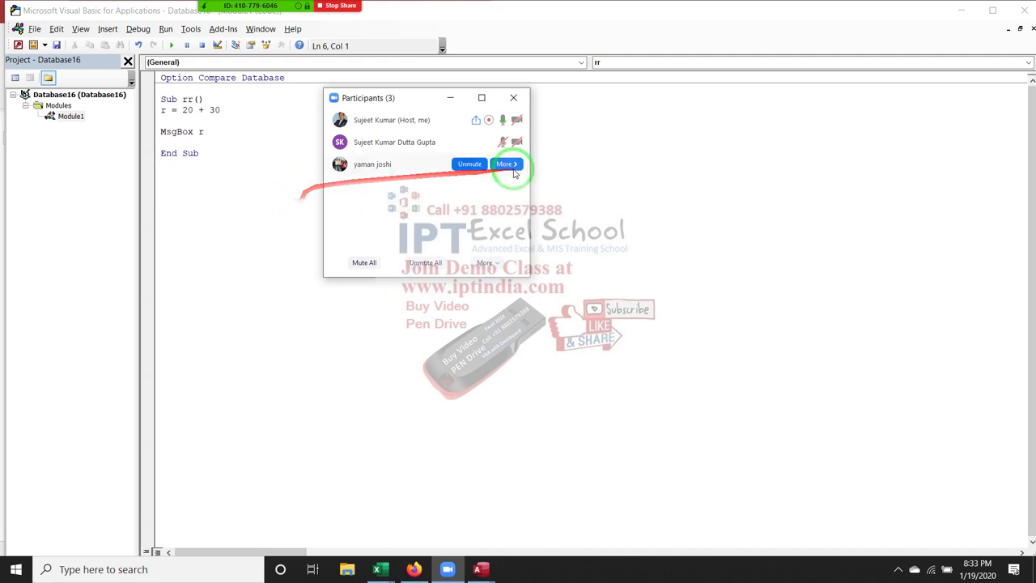
pyautogui.click(468, 165)
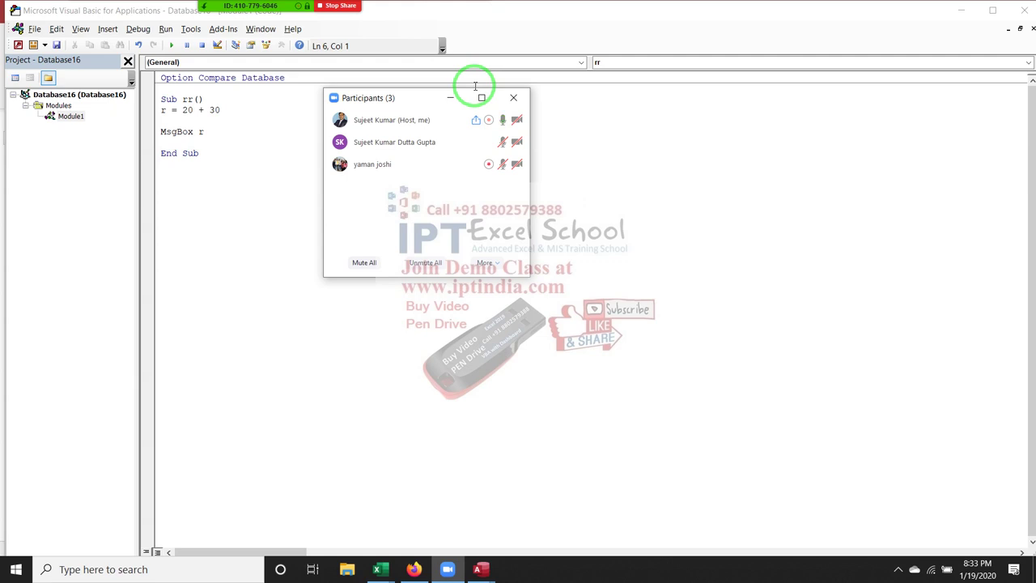
# Close the participants list and highlight the r = 20 + 30 and MsgBox r lines
pyautogui.click(254, 139)
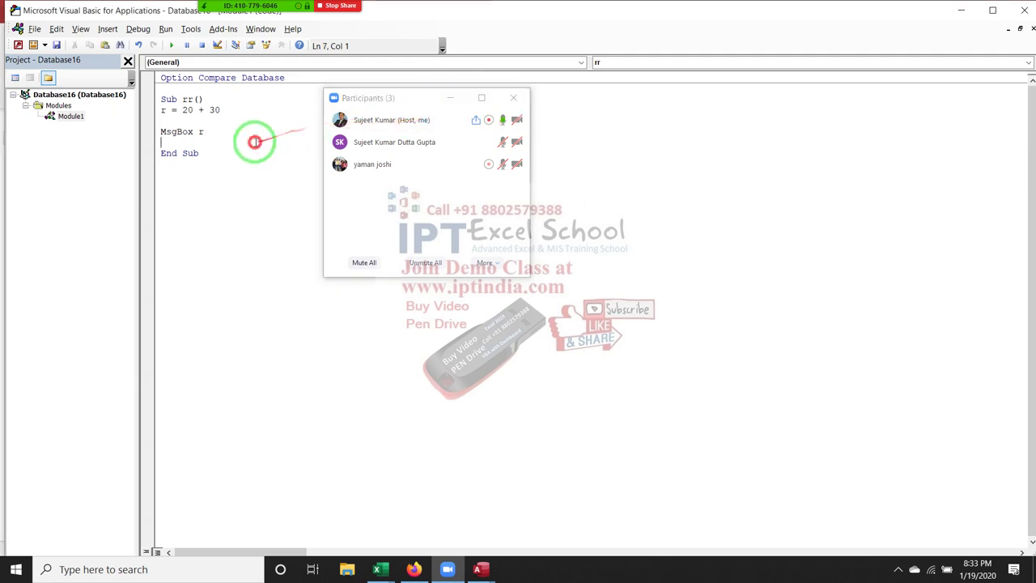
pyautogui.click(483, 97)
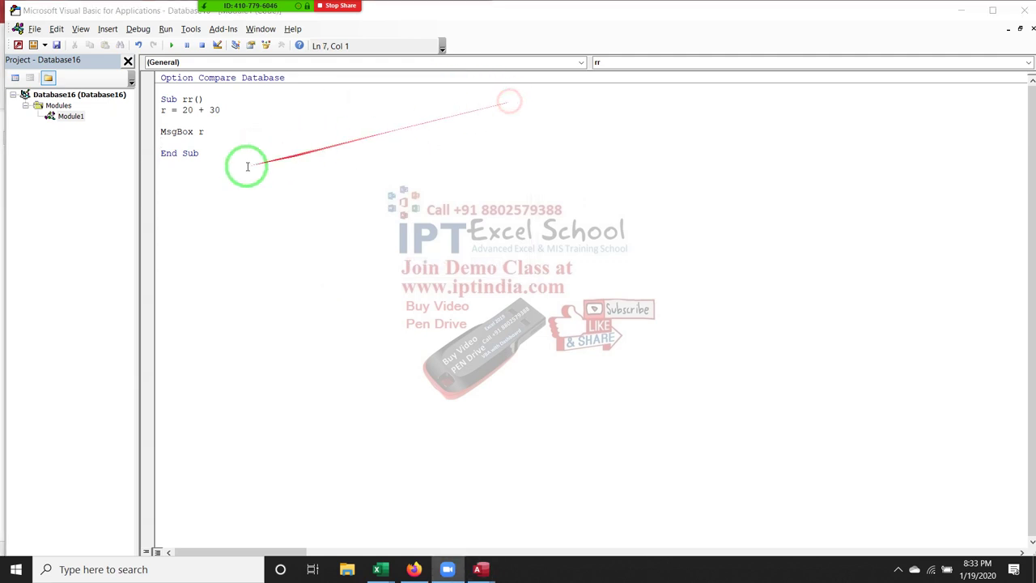
pyautogui.moveTo(206, 132); pyautogui.dragTo(155, 108)
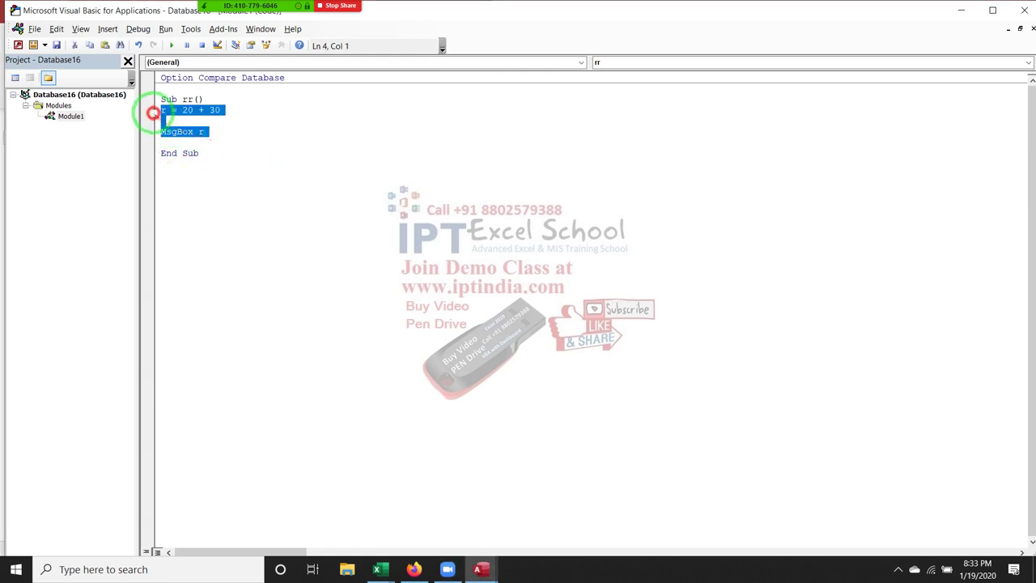
pyautogui.click(162, 120)
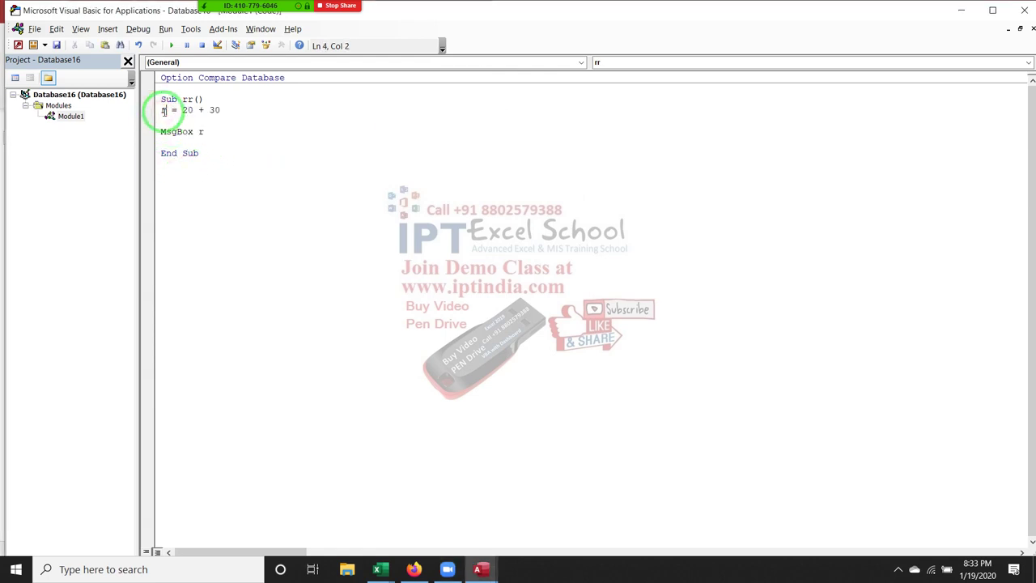
# Add Dim r As Integer above the assignment, then select r in r = 20 + 30
pyautogui.click(162, 110)
pyautogui.press('Return')
pyautogui.press('Return')
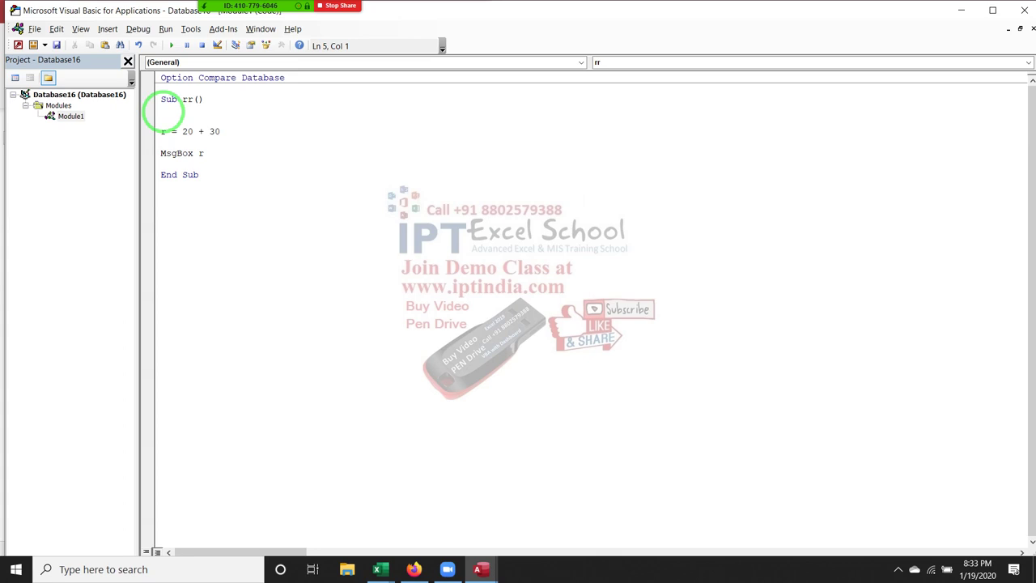
pyautogui.click(162, 110)
pyautogui.write('dim r ')
pyautogui.write('as ing')
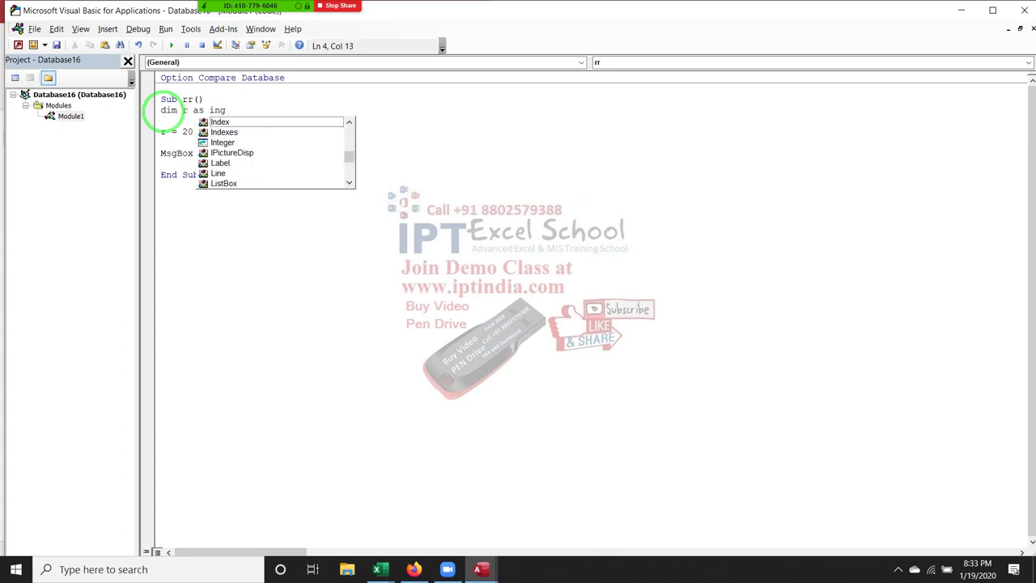
pyautogui.press('Down')
pyautogui.press('Down')
pyautogui.press('Down')
pyautogui.press('Tab')
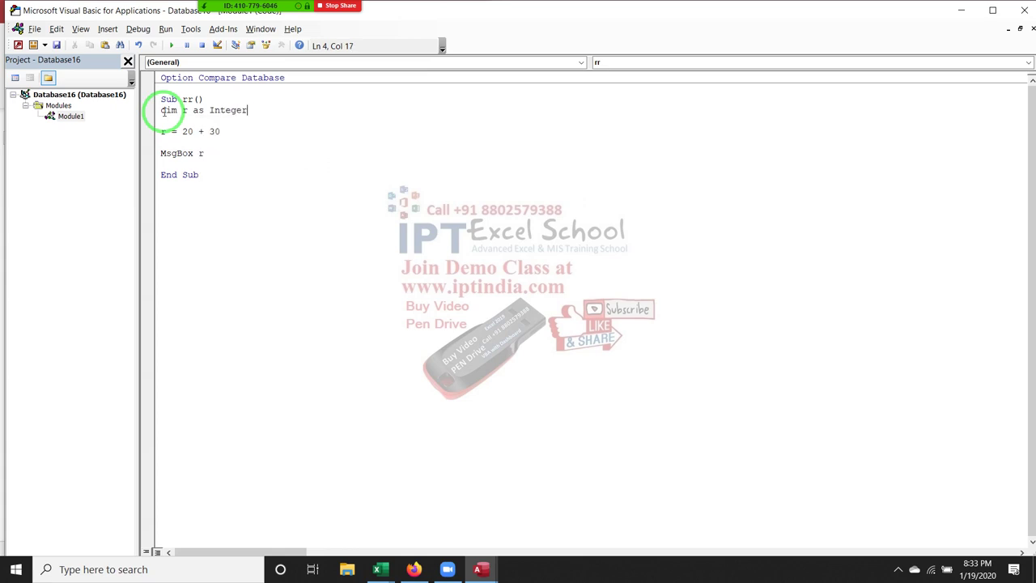
pyautogui.press('Down')
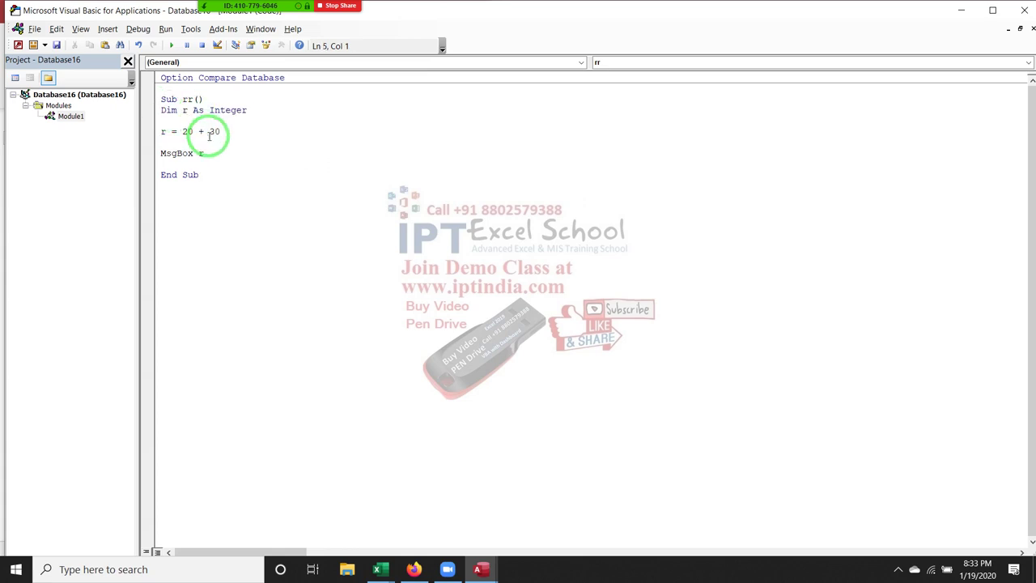
pyautogui.click(161, 130)
pyautogui.doubleClick(161, 130)
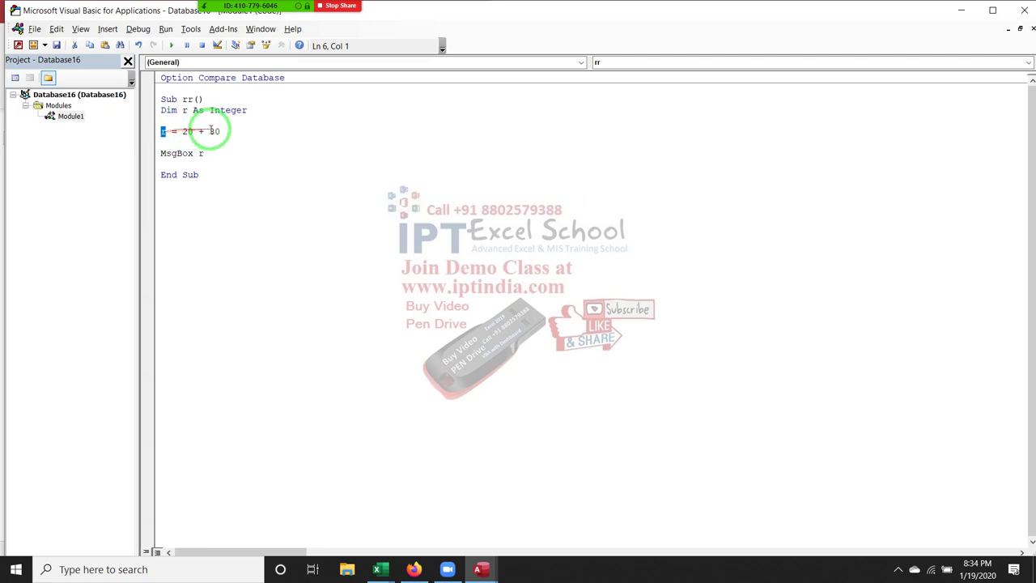
# Change the sum to r = 20 + 30.6
pyautogui.doubleClick(184, 110)
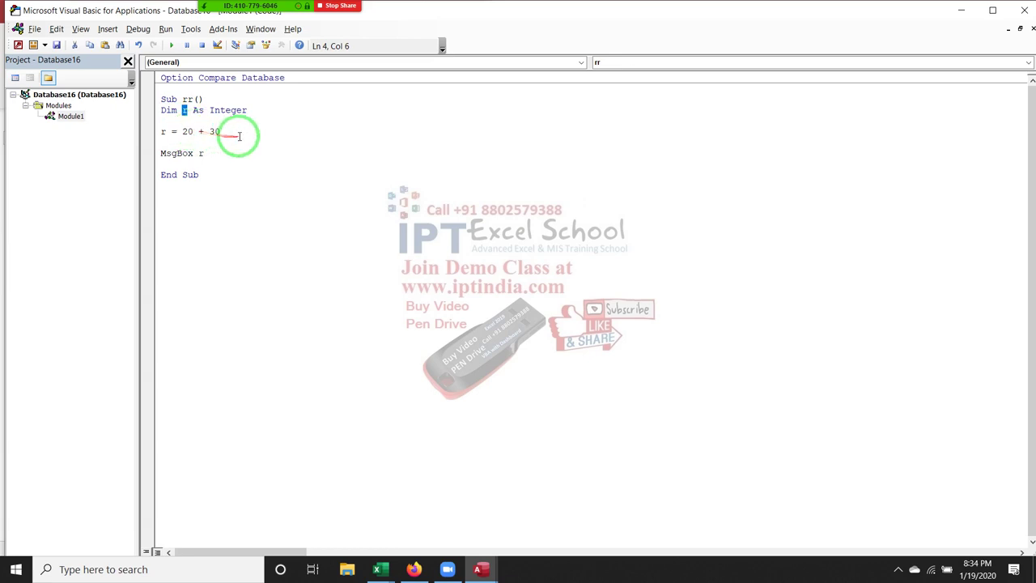
pyautogui.click(226, 132)
pyautogui.write('60')
pyautogui.click(243, 147)
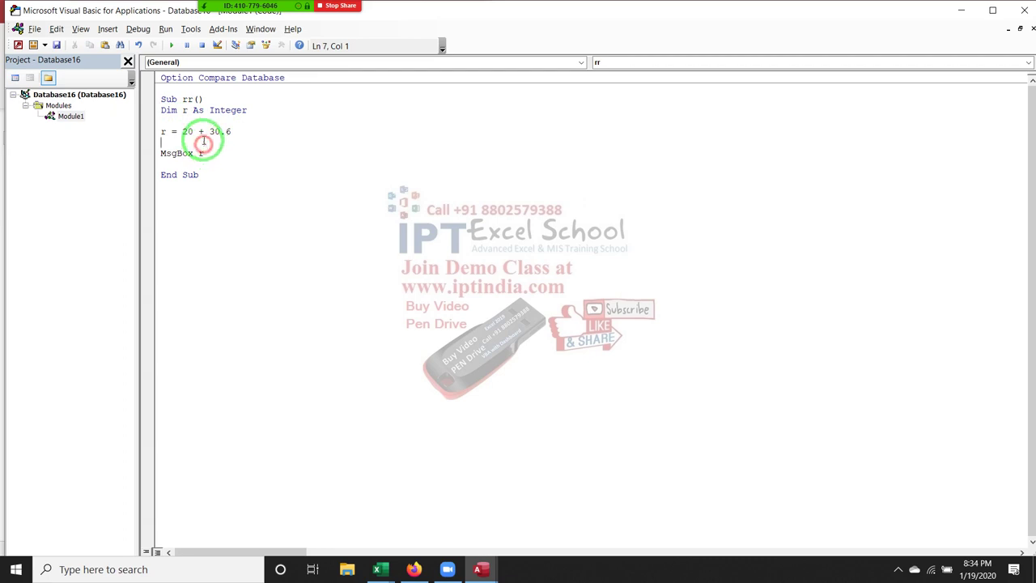
# Run rr, close the message showing 51, and select r after MsgBox
pyautogui.click(171, 45)
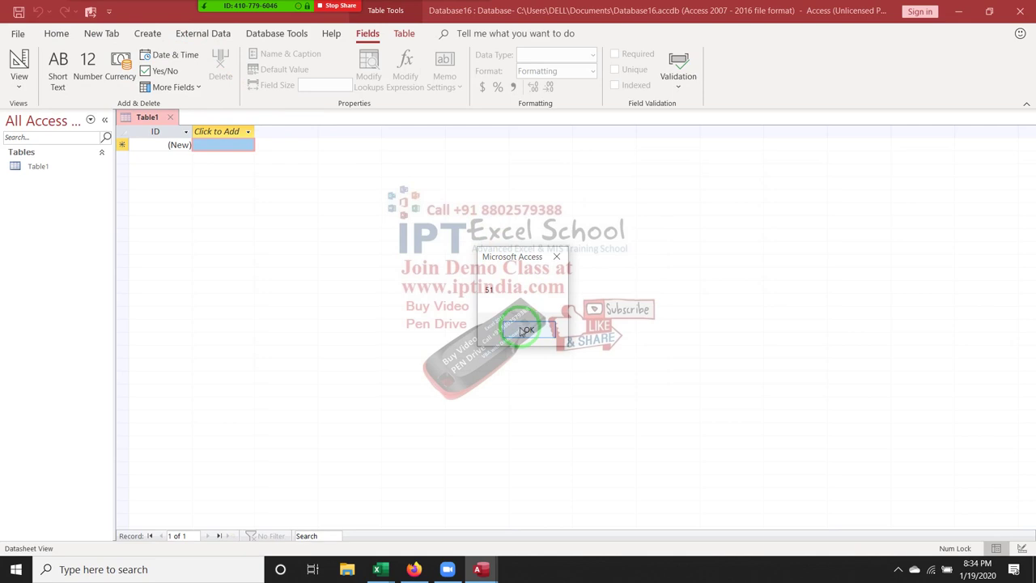
pyautogui.click(526, 329)
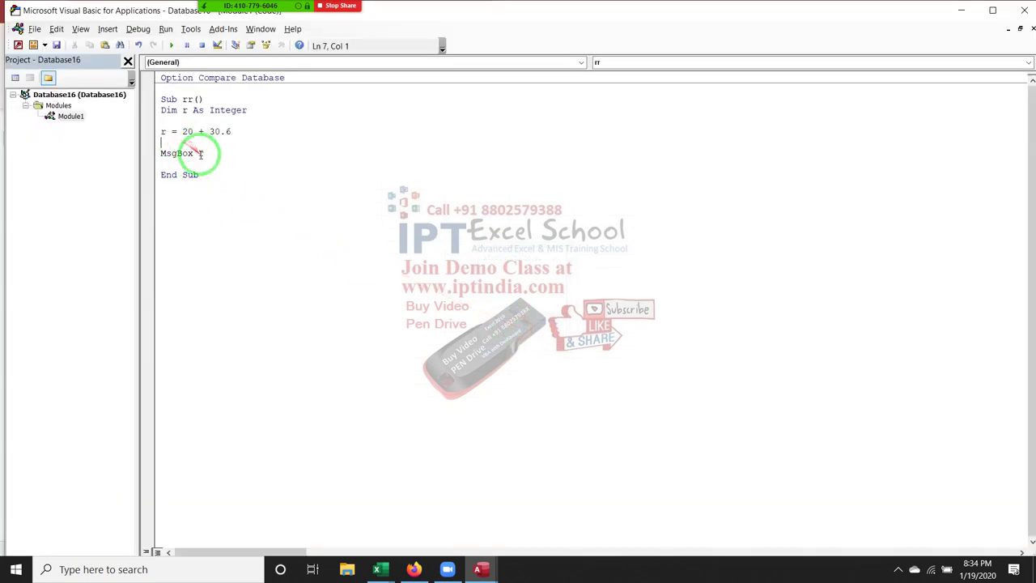
pyautogui.moveTo(196, 154); pyautogui.dragTo(246, 162)
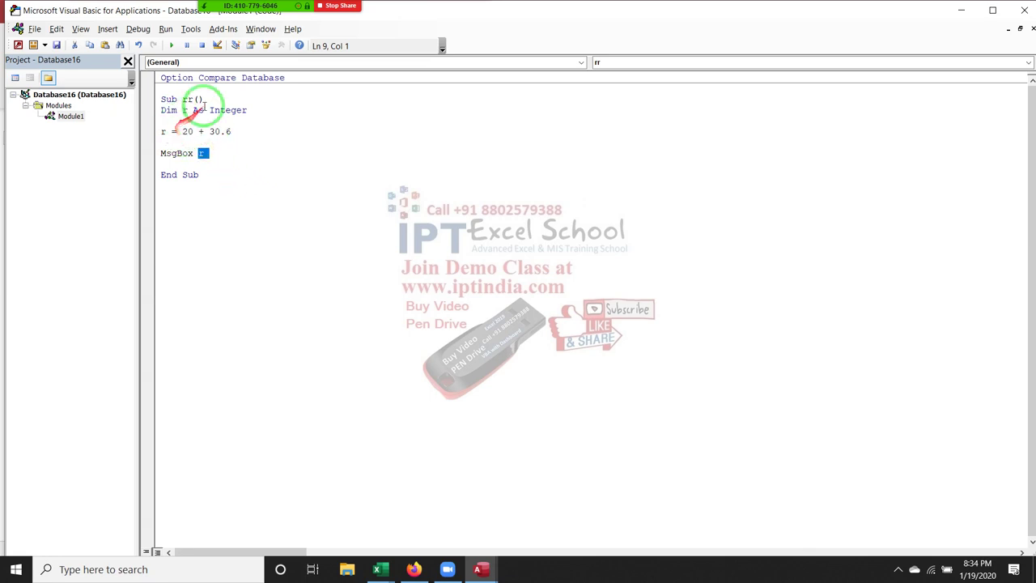
# Allow one participant to record from the Zoom participants list
pyautogui.click(225, 17)
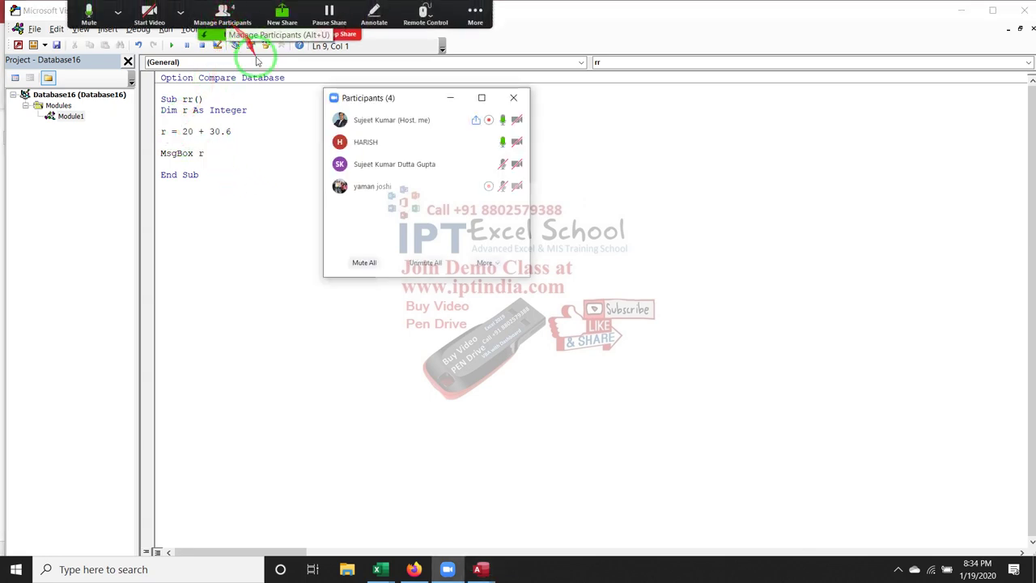
pyautogui.moveTo(520, 160)
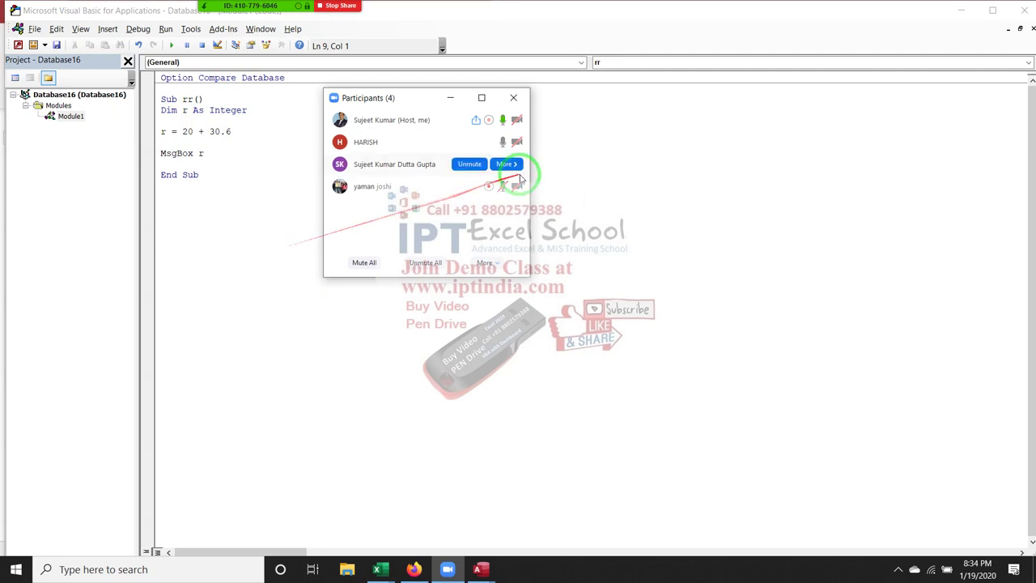
pyautogui.click(510, 142)
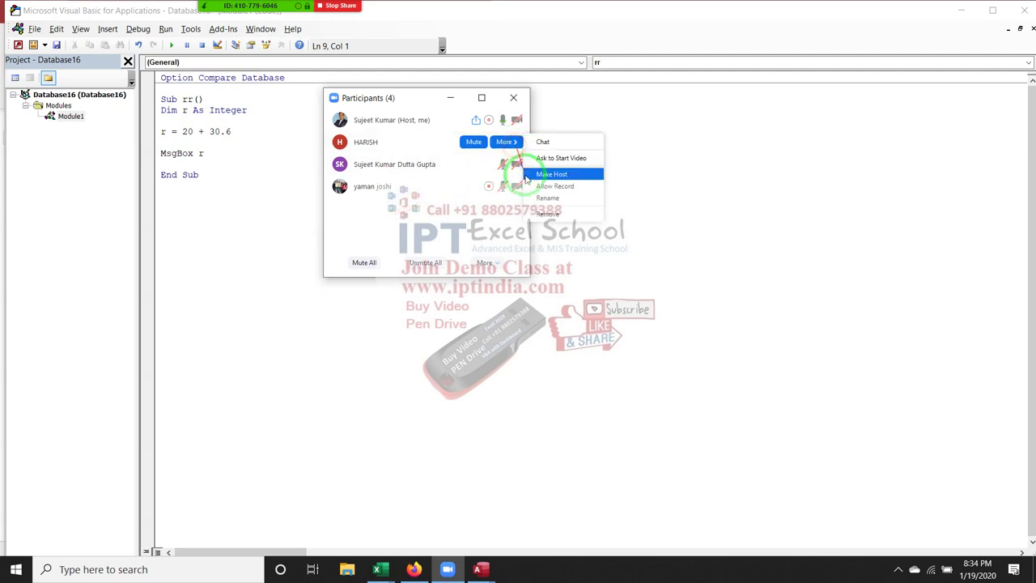
pyautogui.click(539, 187)
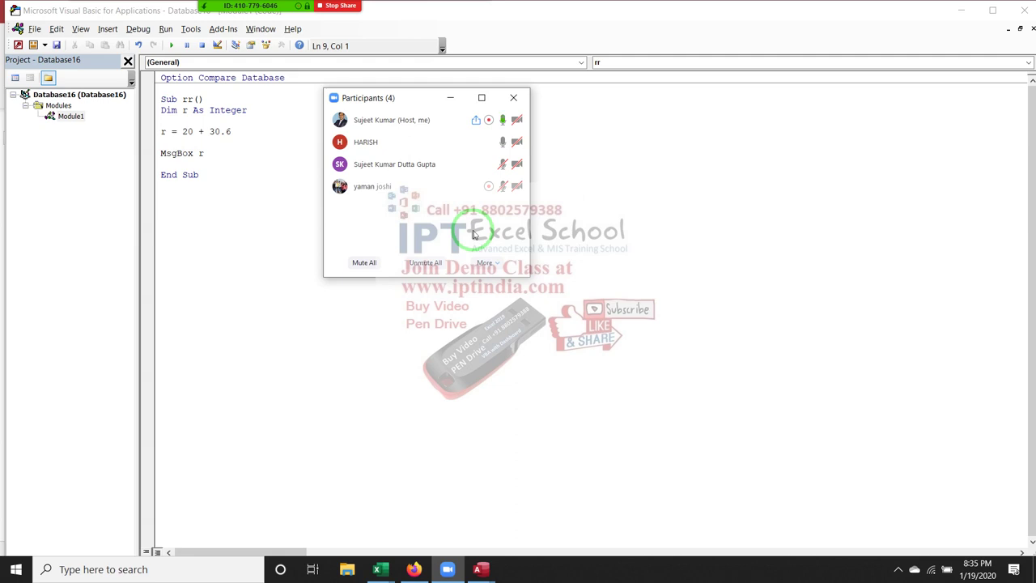
# Close the meeting participants list and check the hidden system tray icons
pyautogui.click(514, 99)
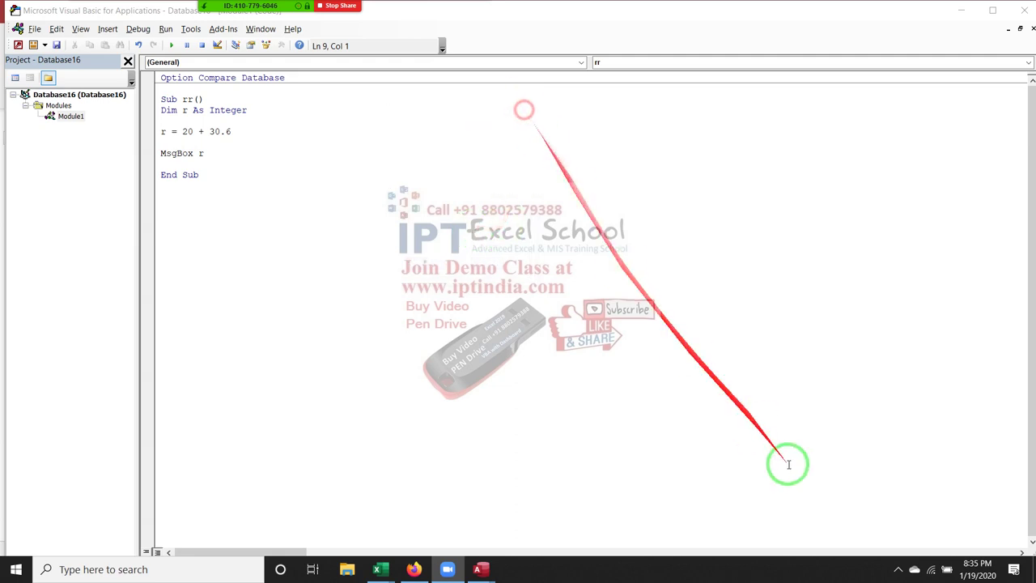
pyautogui.click(359, 296)
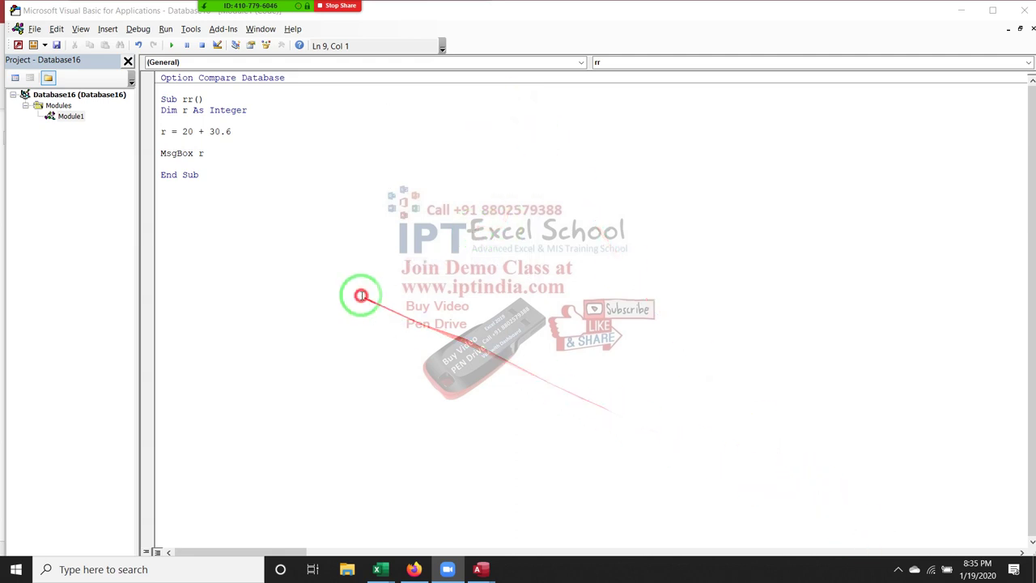
pyautogui.click(897, 570)
pyautogui.click(642, 387)
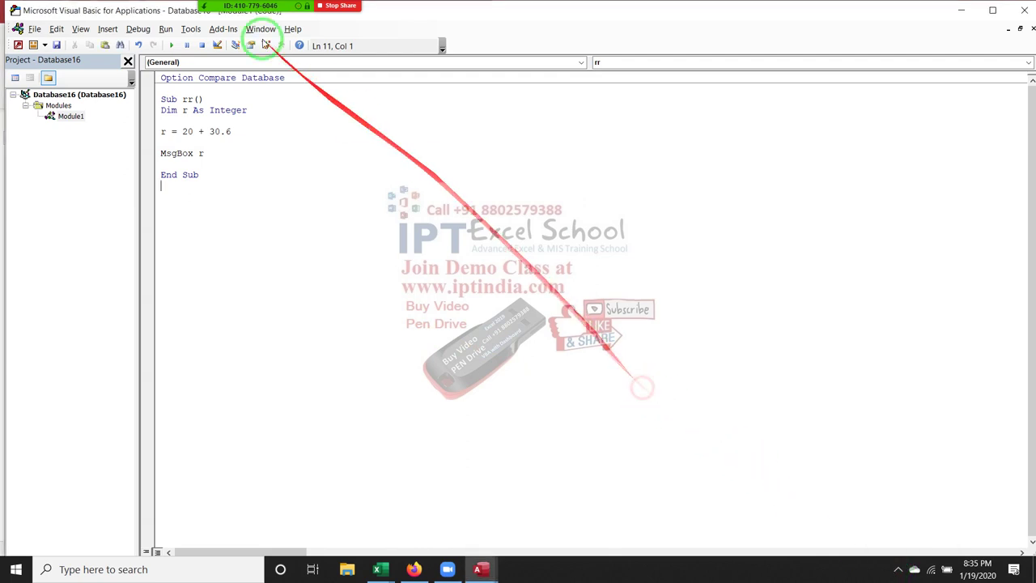
pyautogui.click(222, 5)
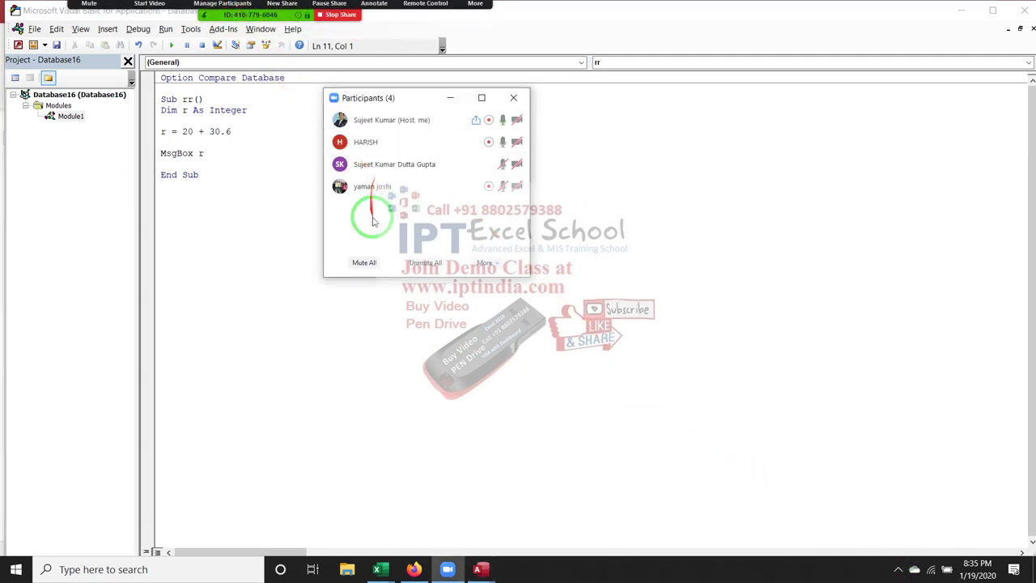
pyautogui.click(513, 97)
# Add blank lines on the line above End Sub in Sub rr
pyautogui.click(381, 176)
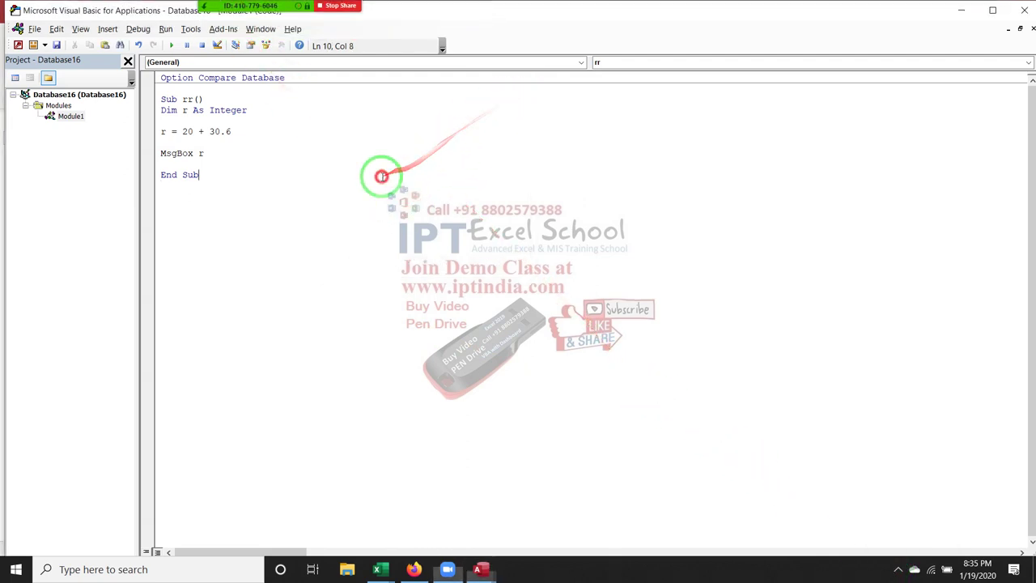
pyautogui.click(197, 166)
pyautogui.press('Return')
pyautogui.press('Return')
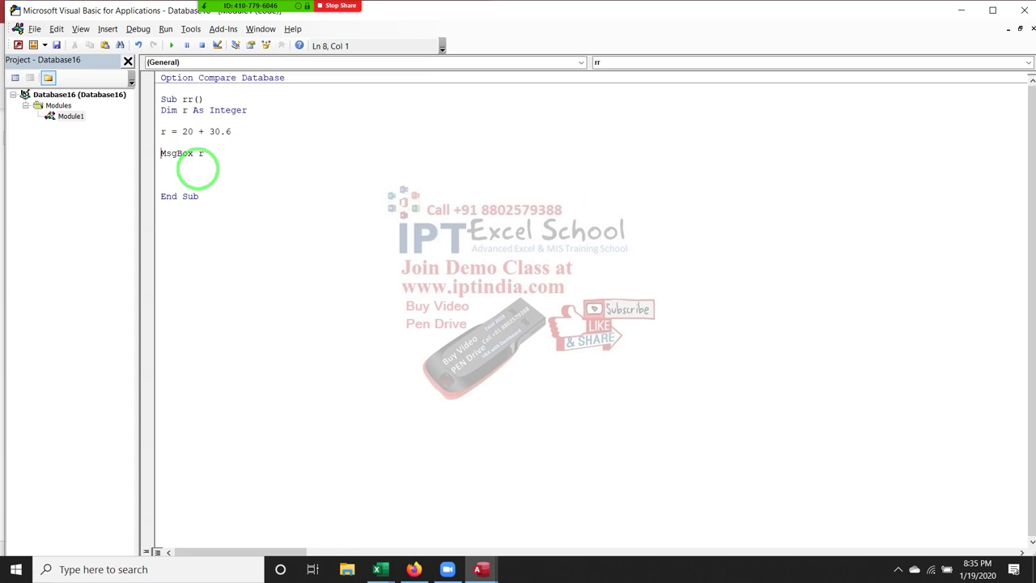
# Select the Dim through MsgBox r lines, deselect them, and minimize the VBA editor
pyautogui.hotkey('shift', 'Down')
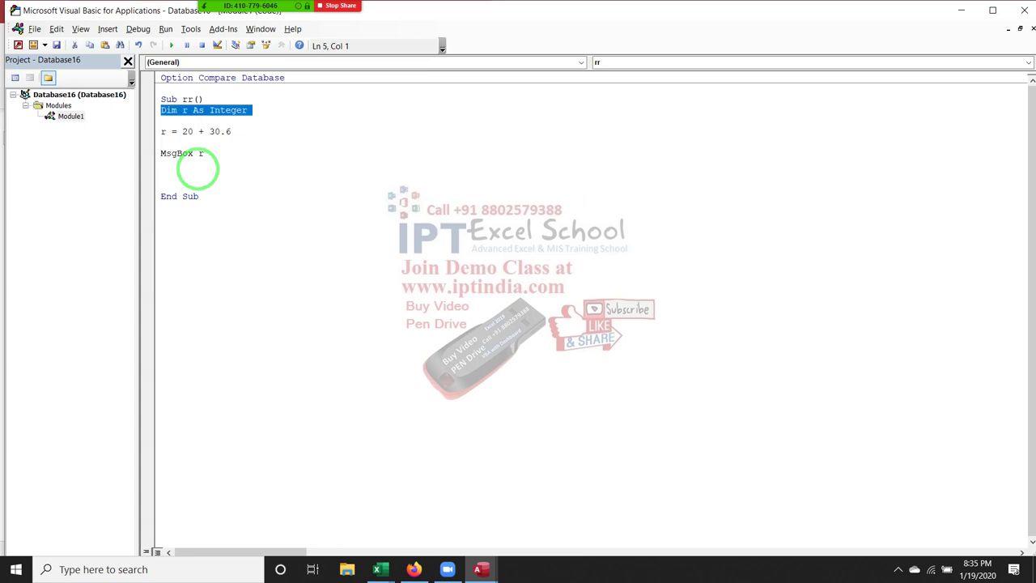
pyautogui.hotkey('shift', 'Down')
pyautogui.hotkey('shift', 'Down')
pyautogui.hotkey('shift', 'Down')
pyautogui.hotkey('shift', 'Down')
pyautogui.click(198, 166)
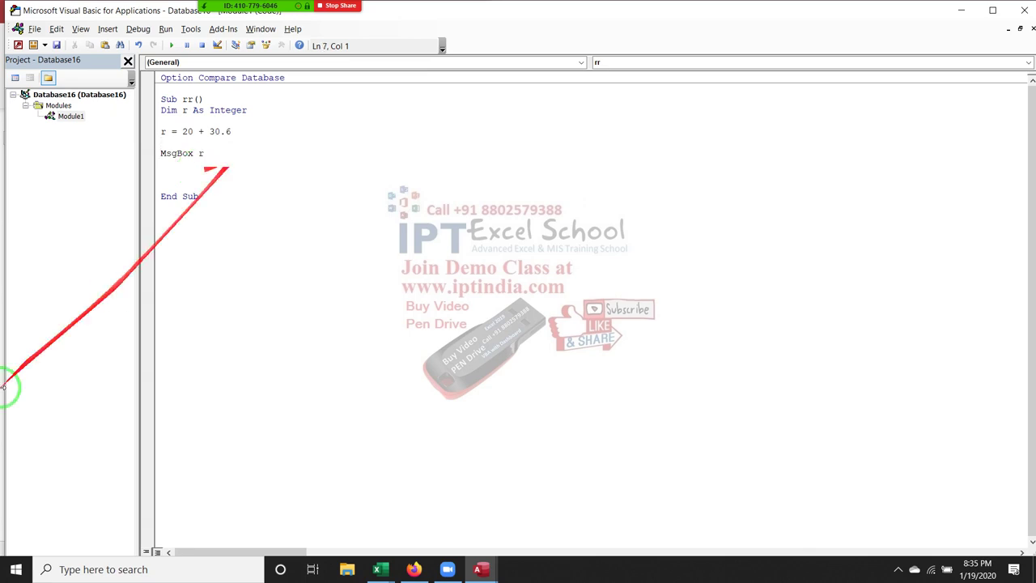
pyautogui.click(961, 10)
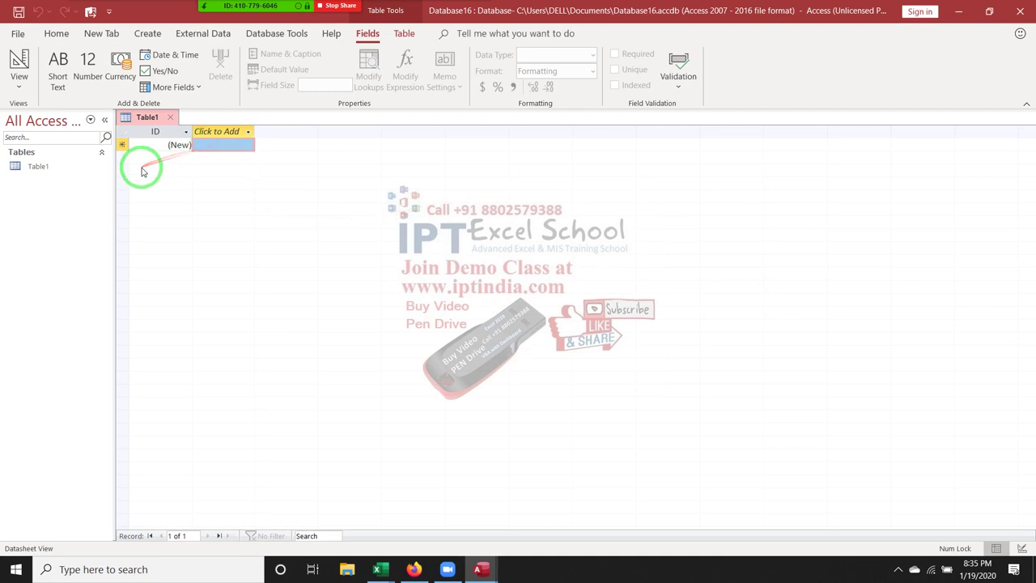
# Create a new blank Form1 in Design View from the Create ribbon's Form Design
pyautogui.click(148, 34)
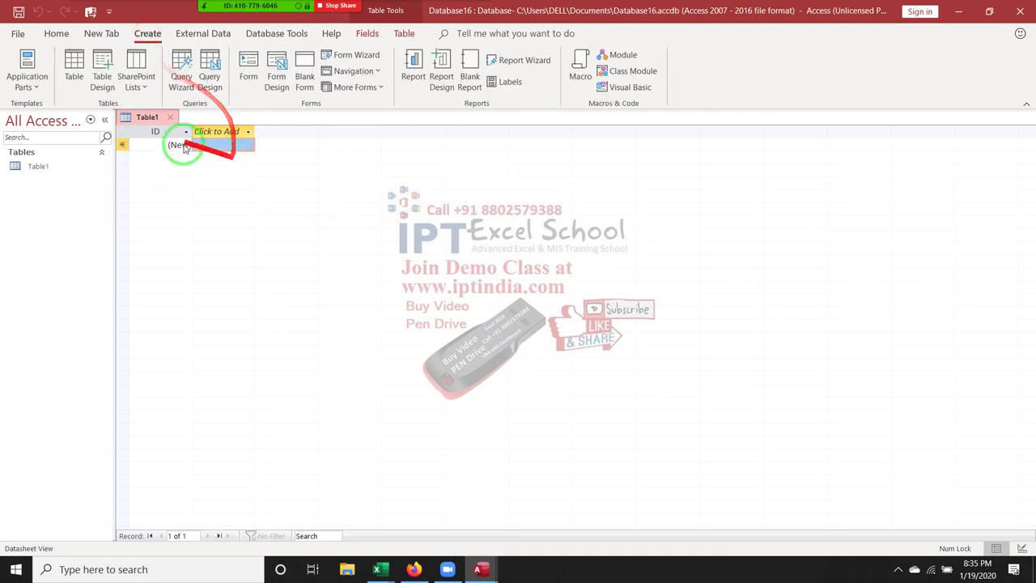
pyautogui.click(276, 77)
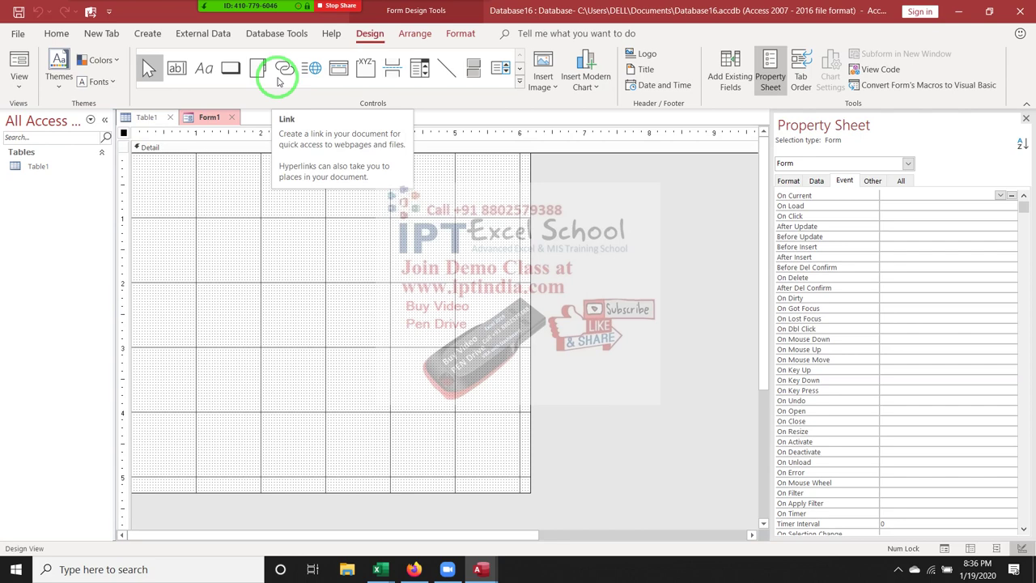
# Draw an unbound text box near Form1's top and rename its label Qty
pyautogui.click(271, 258)
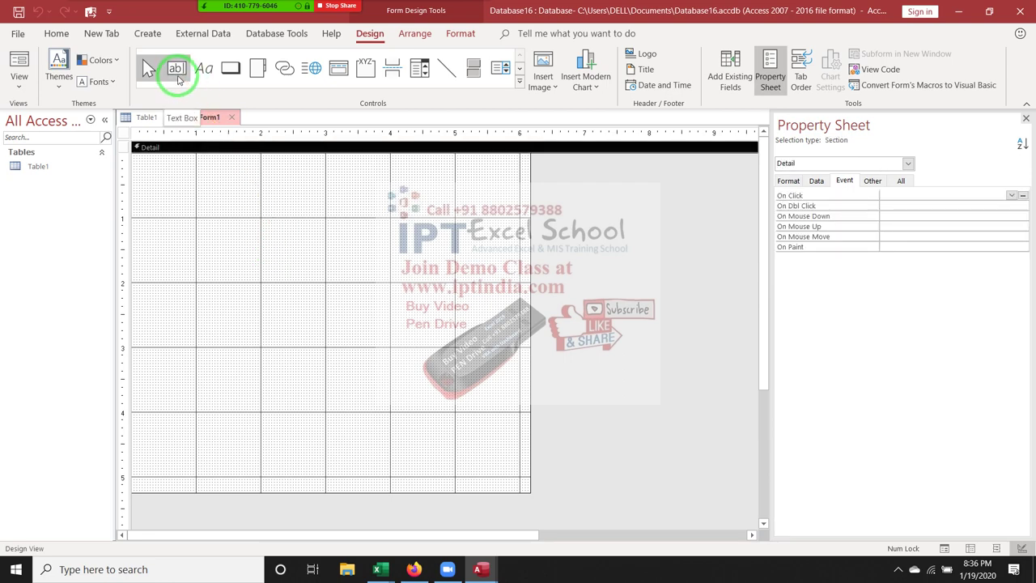
pyautogui.click(177, 69)
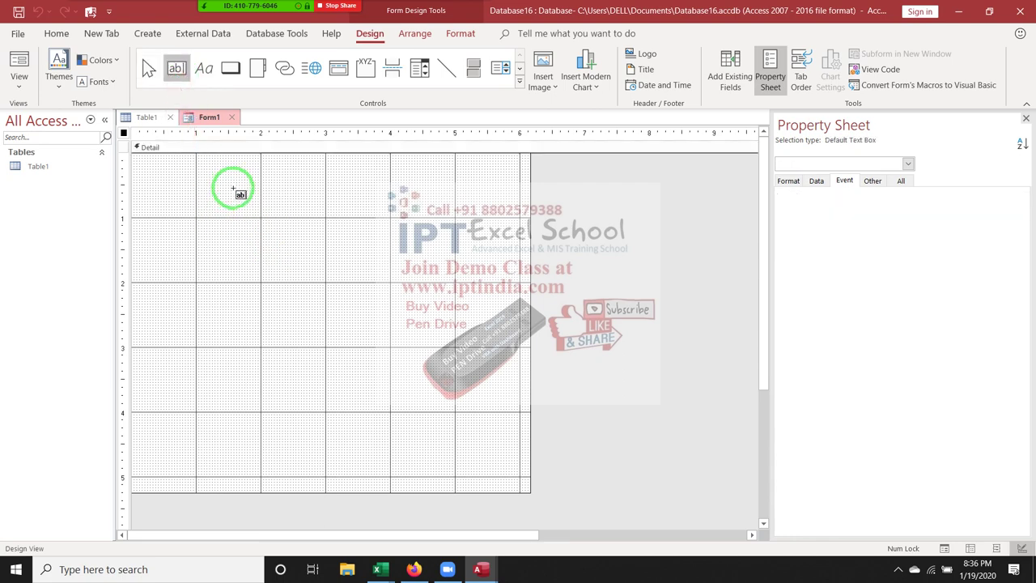
pyautogui.moveTo(234, 189); pyautogui.dragTo(311, 214)
pyautogui.moveTo(154, 188); pyautogui.dragTo(203, 187)
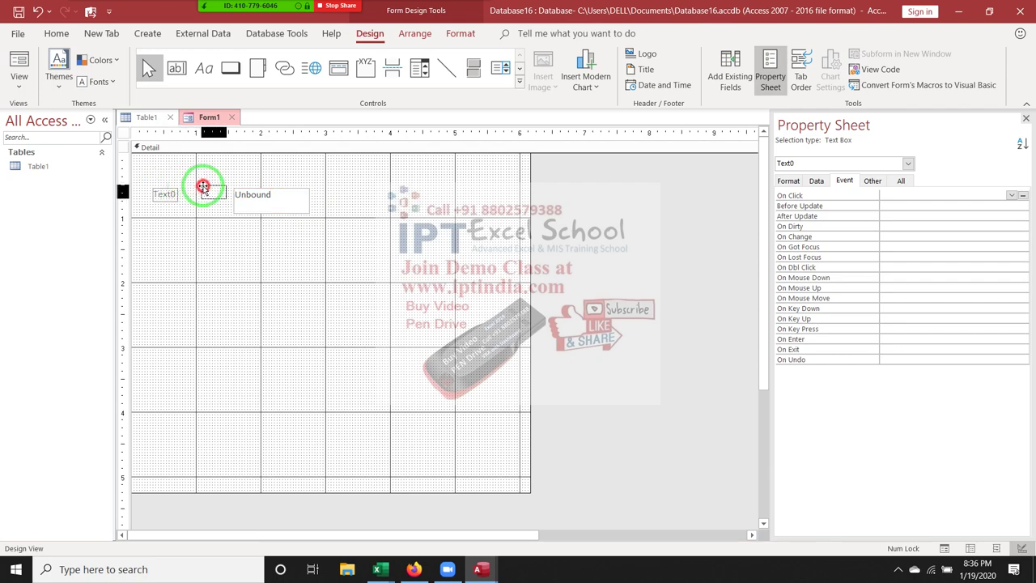
pyautogui.moveTo(203, 187); pyautogui.dragTo(212, 195)
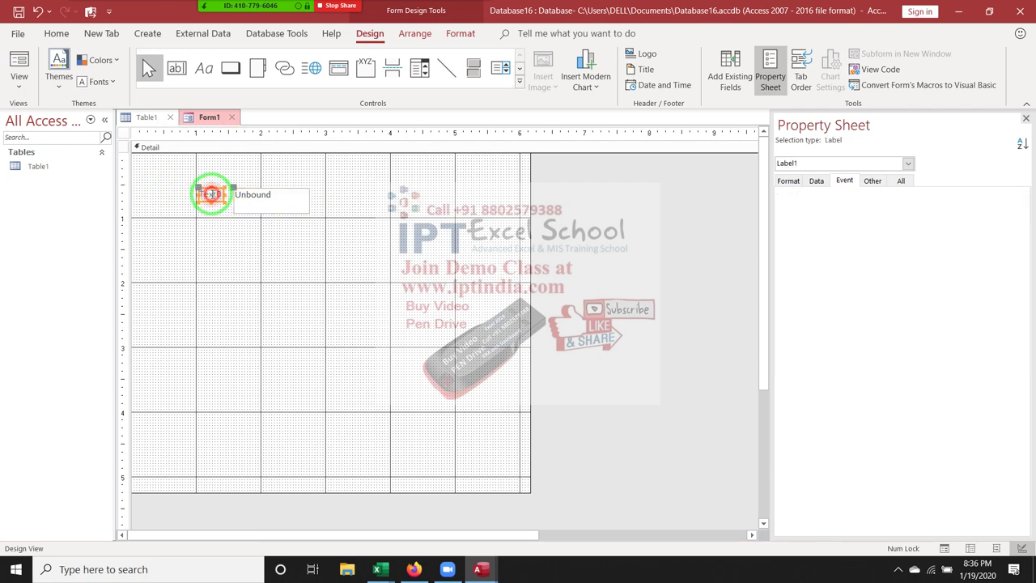
pyautogui.doubleClick(210, 194)
pyautogui.write('Qty')
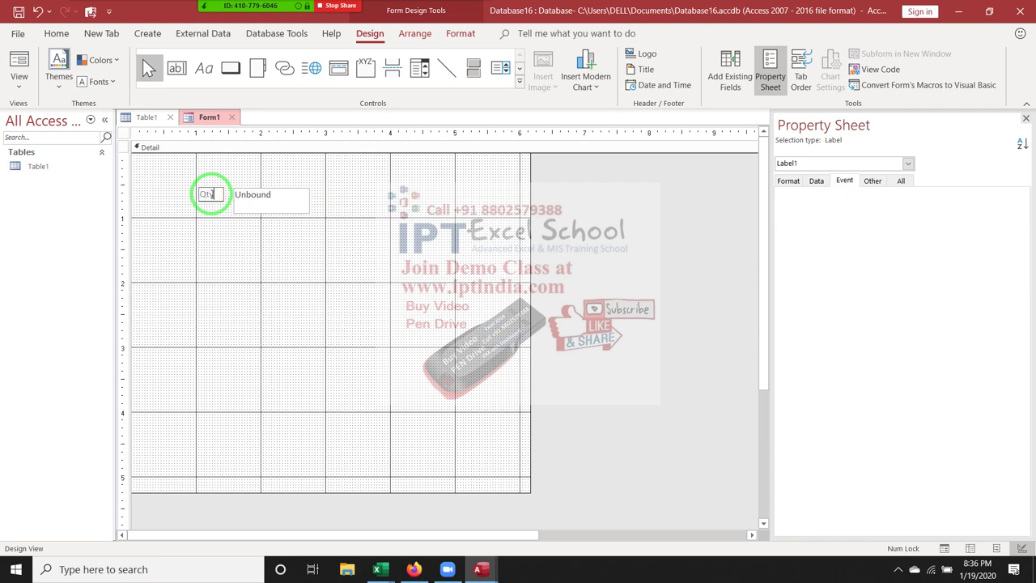
pyautogui.click(268, 243)
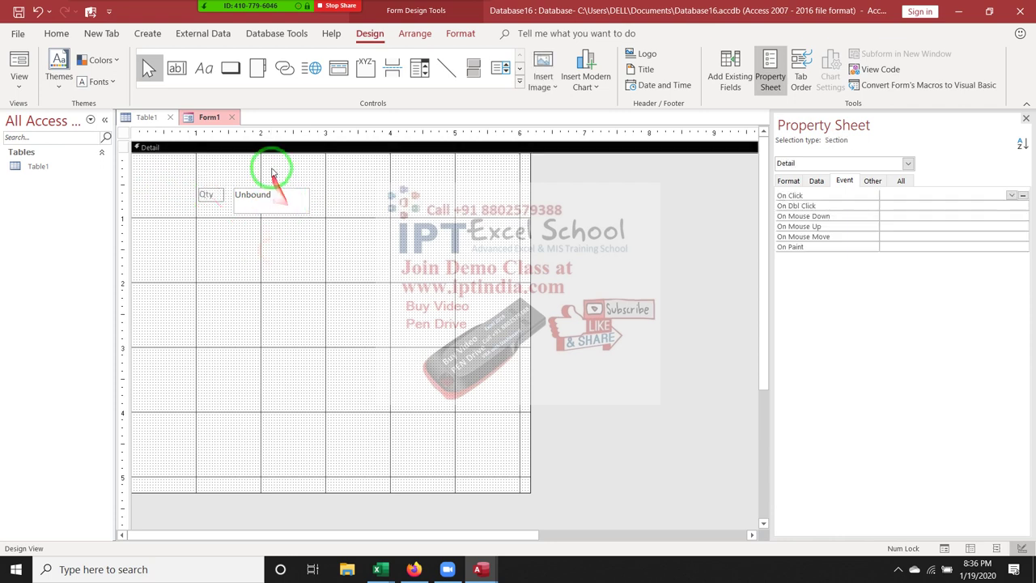
# Add a second text box below Qty and move its Text2 label beside it
pyautogui.click(174, 68)
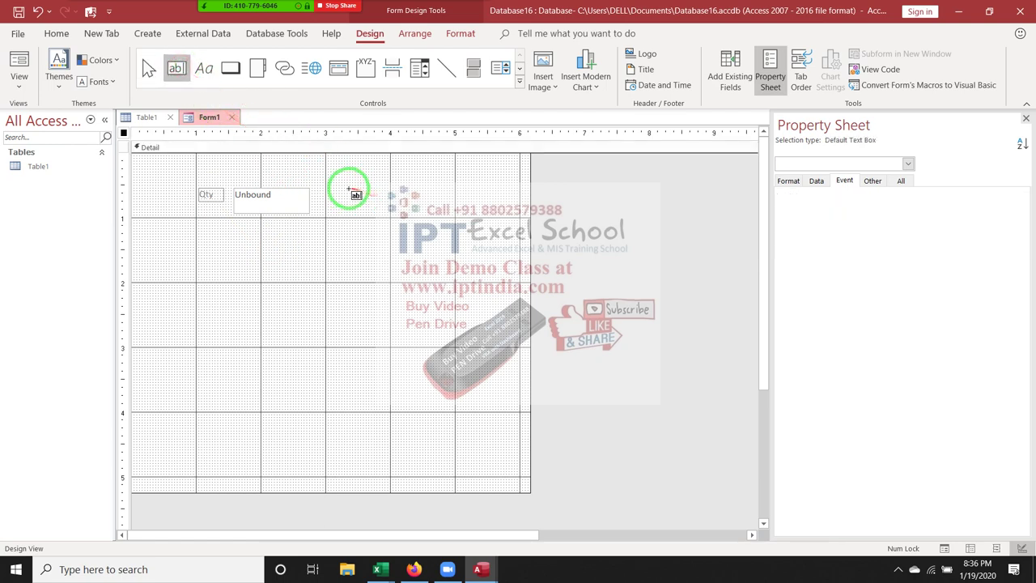
pyautogui.moveTo(333, 192); pyautogui.dragTo(437, 209)
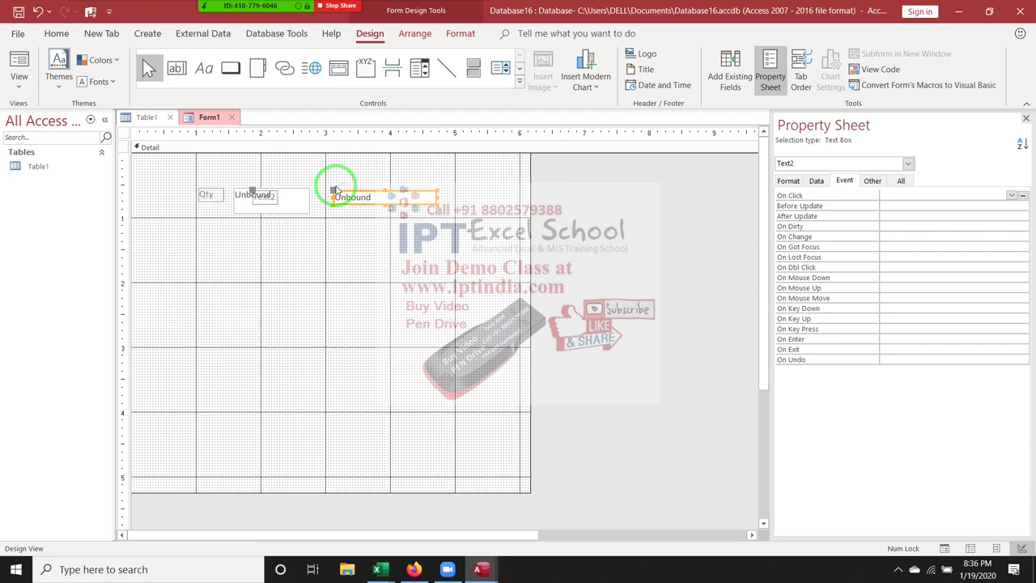
pyautogui.moveTo(336, 190); pyautogui.dragTo(233, 224)
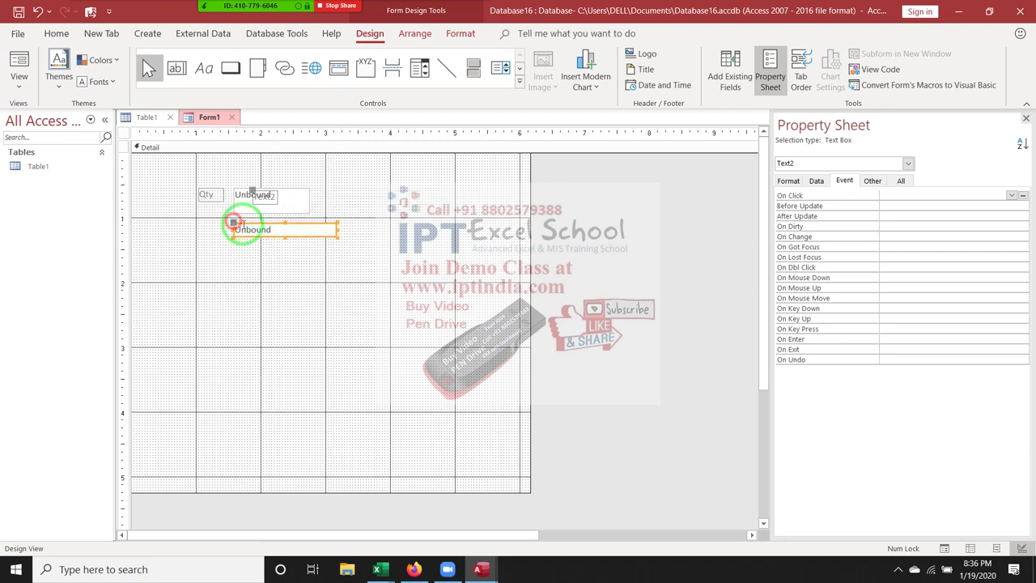
pyautogui.click(337, 242)
pyautogui.click(335, 232)
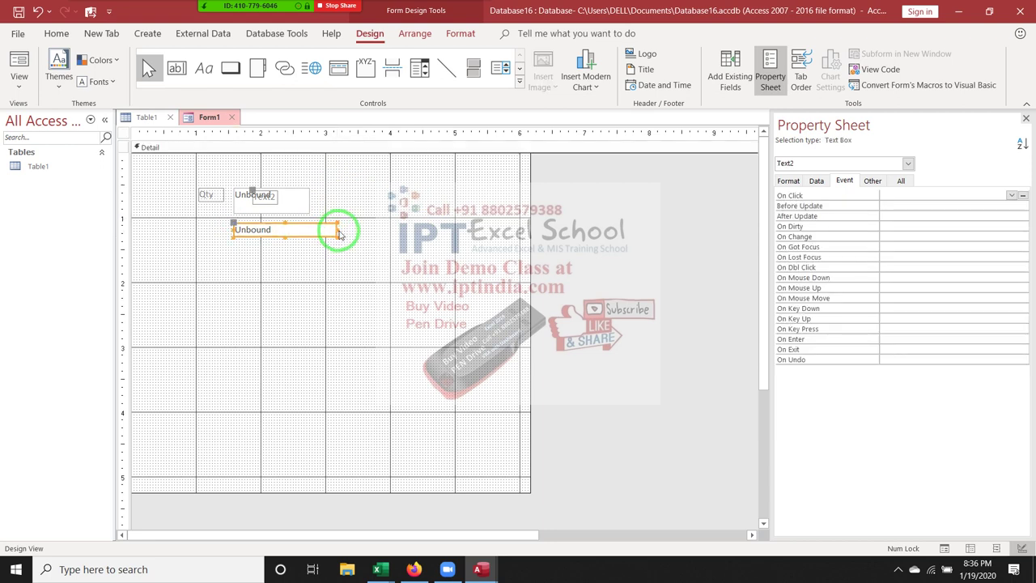
pyautogui.click(285, 242)
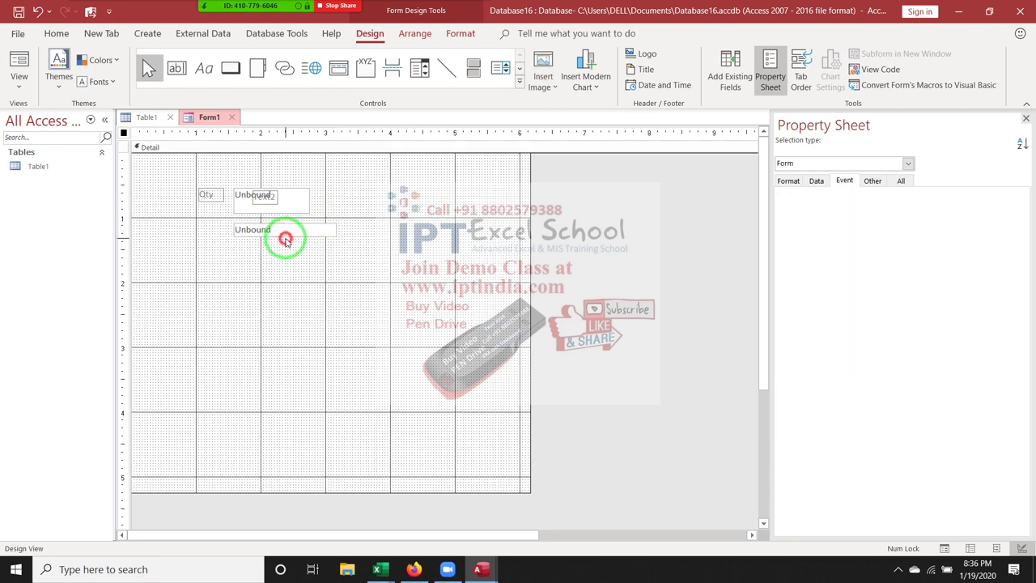
pyautogui.click(271, 229)
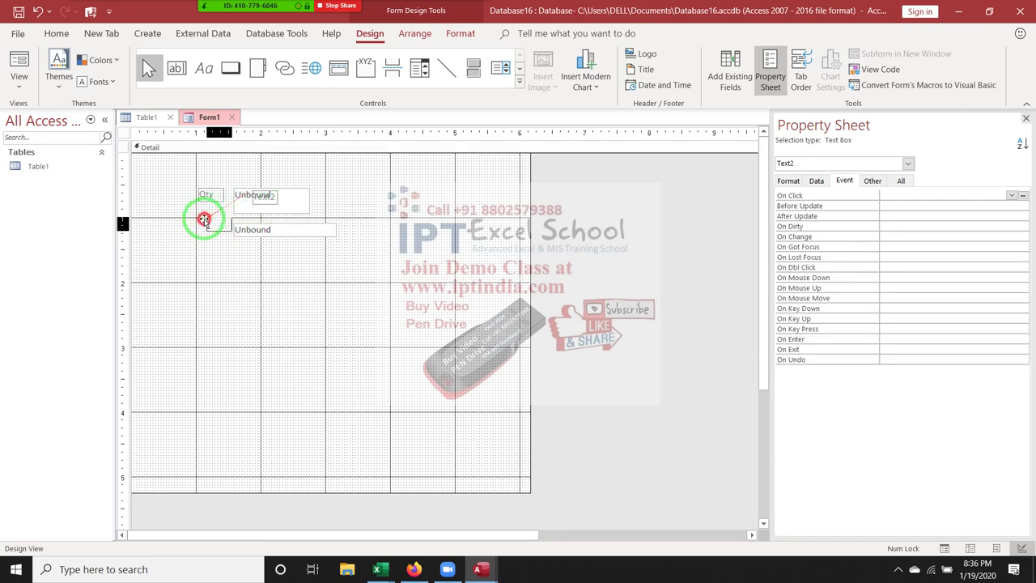
pyautogui.moveTo(252, 191); pyautogui.dragTo(197, 224)
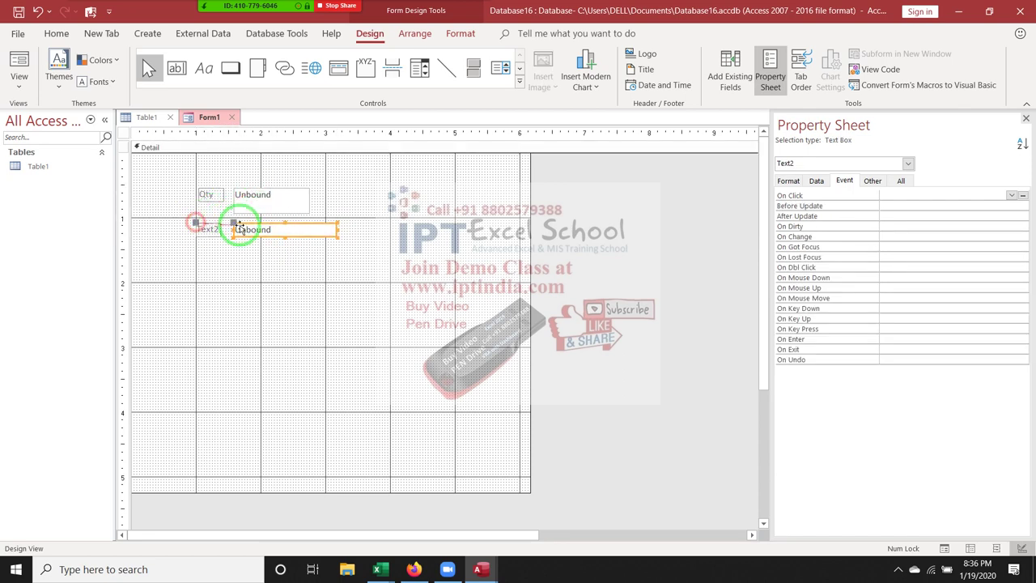
# Narrow the second text box and rename its label MRP
pyautogui.click(284, 238)
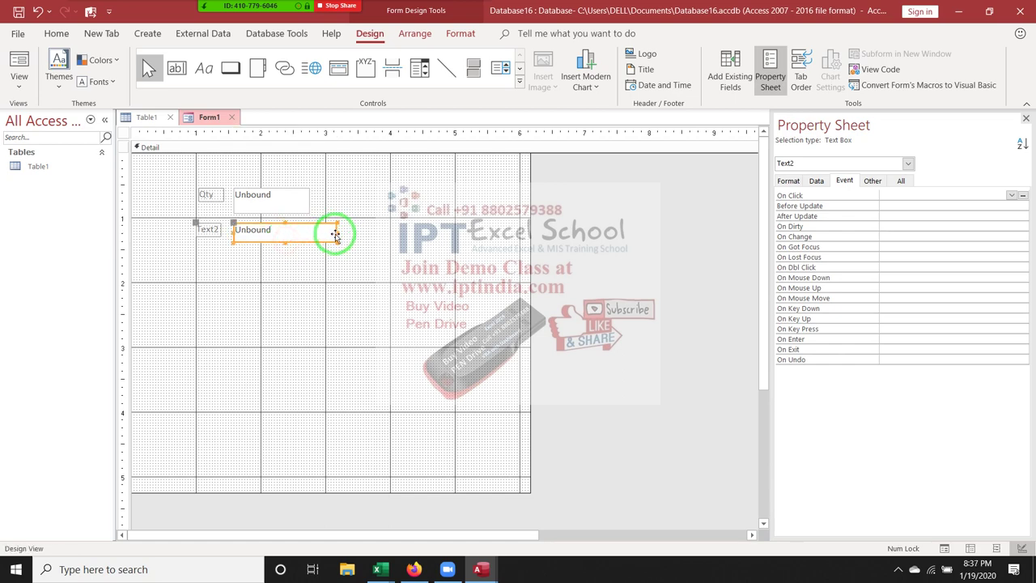
pyautogui.moveTo(335, 235); pyautogui.dragTo(317, 231)
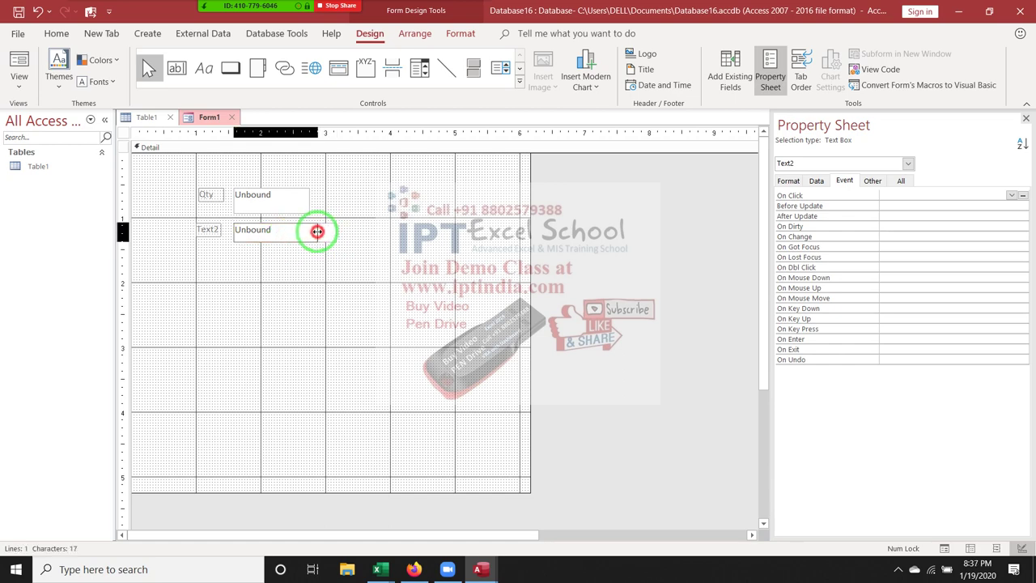
pyautogui.click(209, 229)
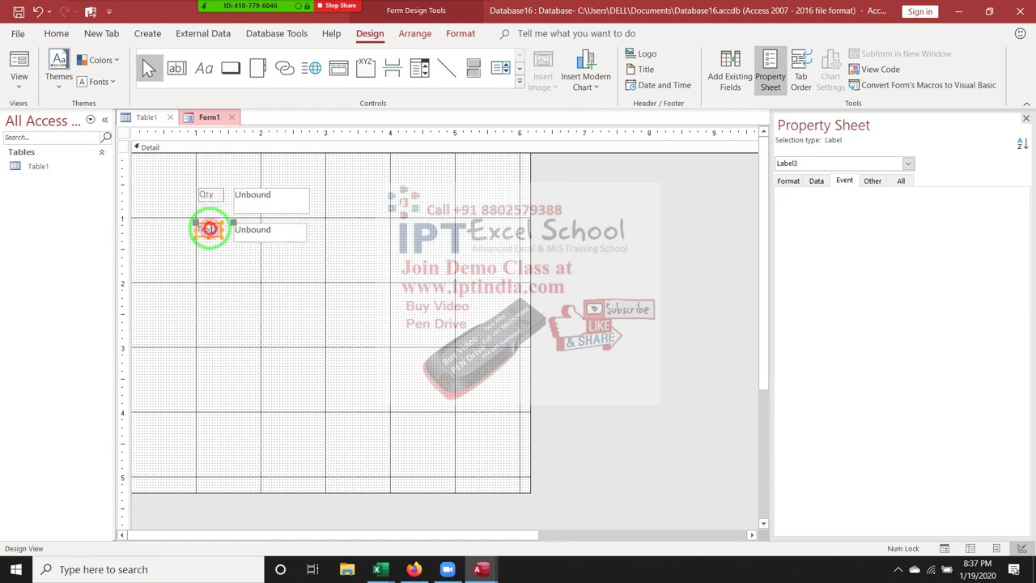
pyautogui.doubleClick(209, 229)
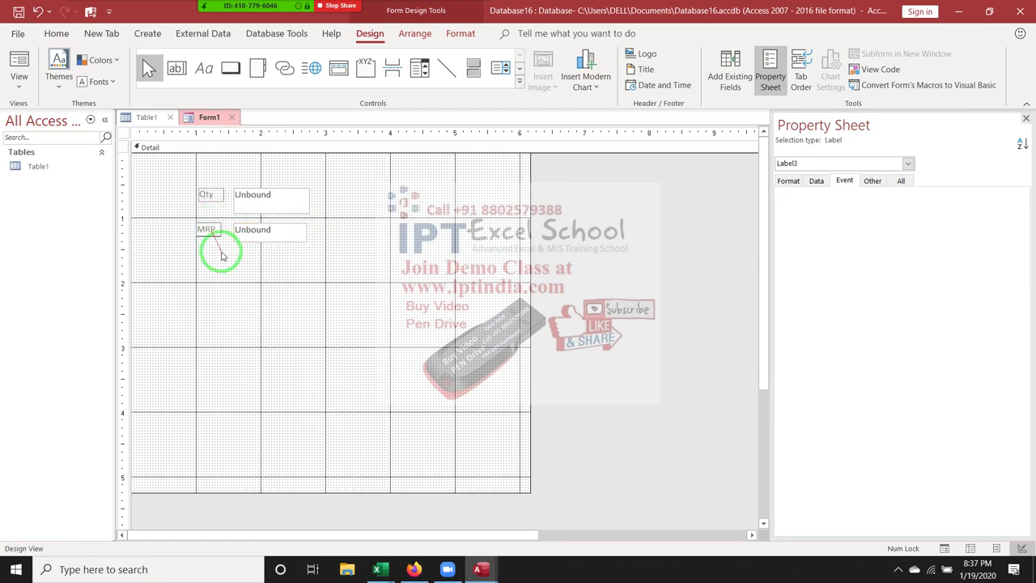
pyautogui.click(220, 249)
# Draw a third text box below MRP with its label, renamed GSTType, beside it
pyautogui.click(176, 68)
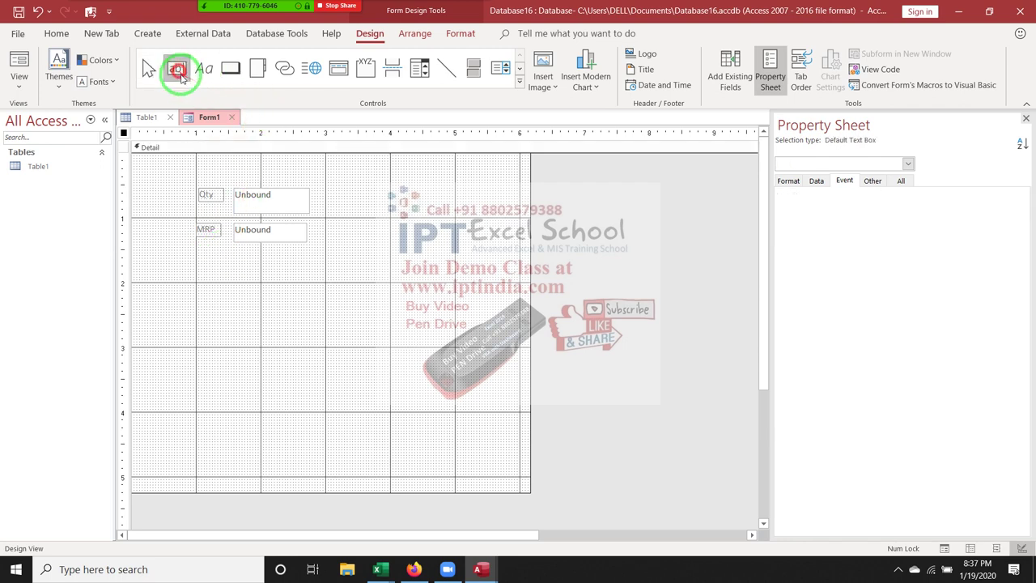
pyautogui.moveTo(233, 251); pyautogui.dragTo(305, 276)
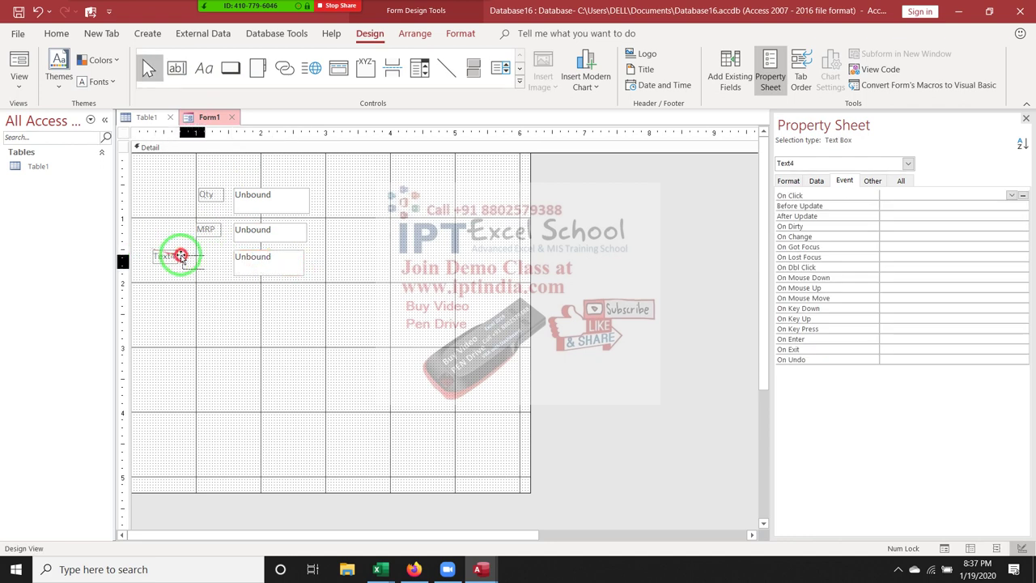
pyautogui.moveTo(150, 249); pyautogui.dragTo(209, 269)
pyautogui.click(211, 261)
pyautogui.write('GSTType')
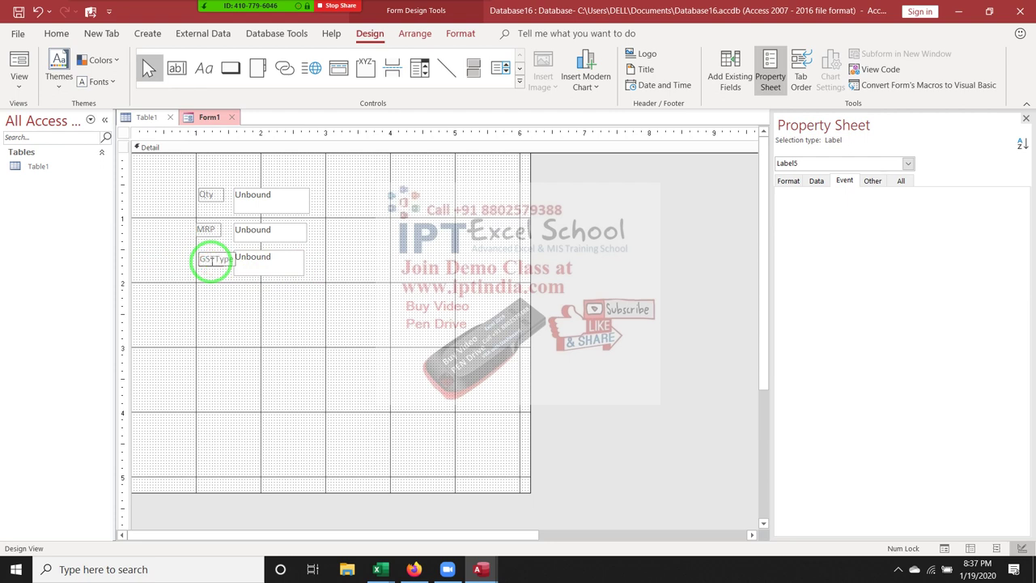
# Nudge the GSTType text box slightly to the right
pyautogui.click(253, 274)
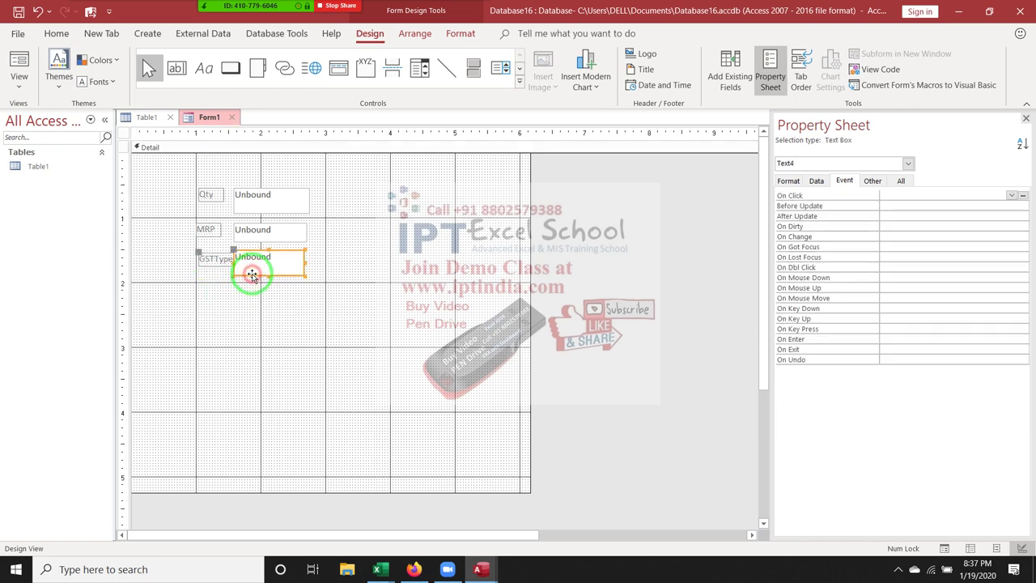
pyautogui.moveTo(232, 251); pyautogui.dragTo(235, 252)
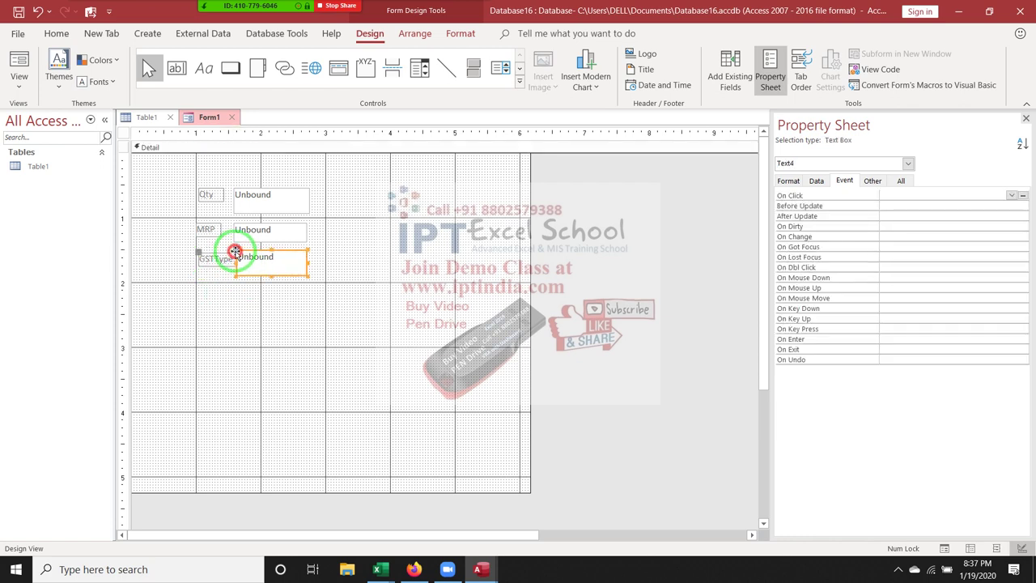
pyautogui.click(237, 300)
pyautogui.click(231, 255)
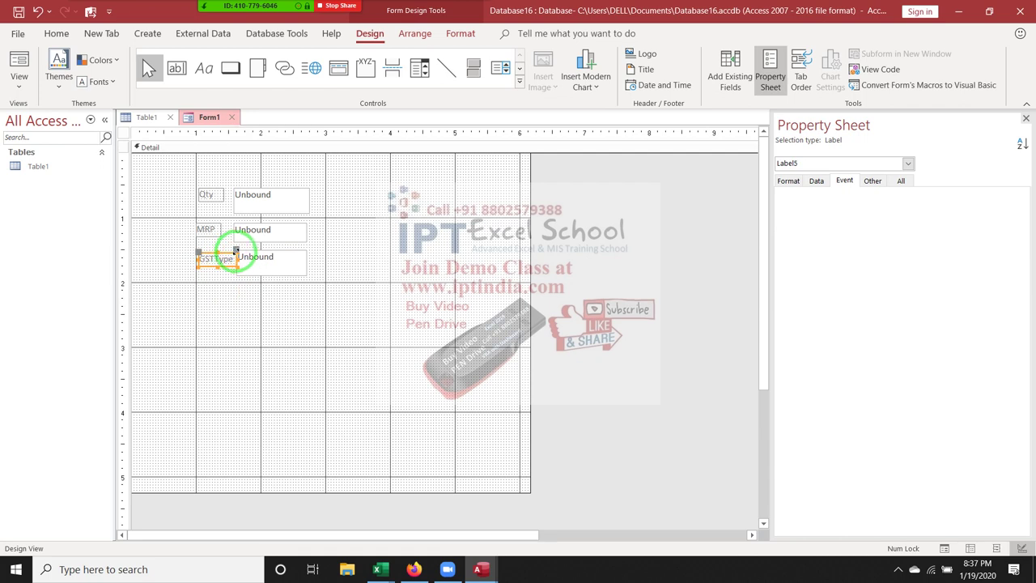
pyautogui.moveTo(236, 252); pyautogui.dragTo(247, 252)
pyautogui.click(238, 295)
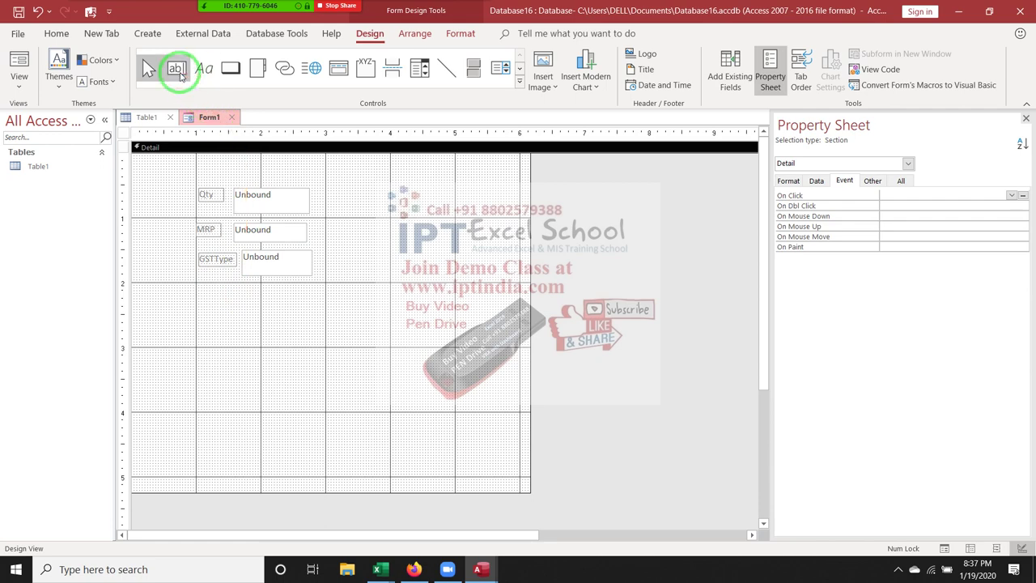
# Add a text box below GSTType with its Text6 label renamed GST
pyautogui.click(177, 70)
pyautogui.moveTo(244, 289); pyautogui.dragTo(306, 311)
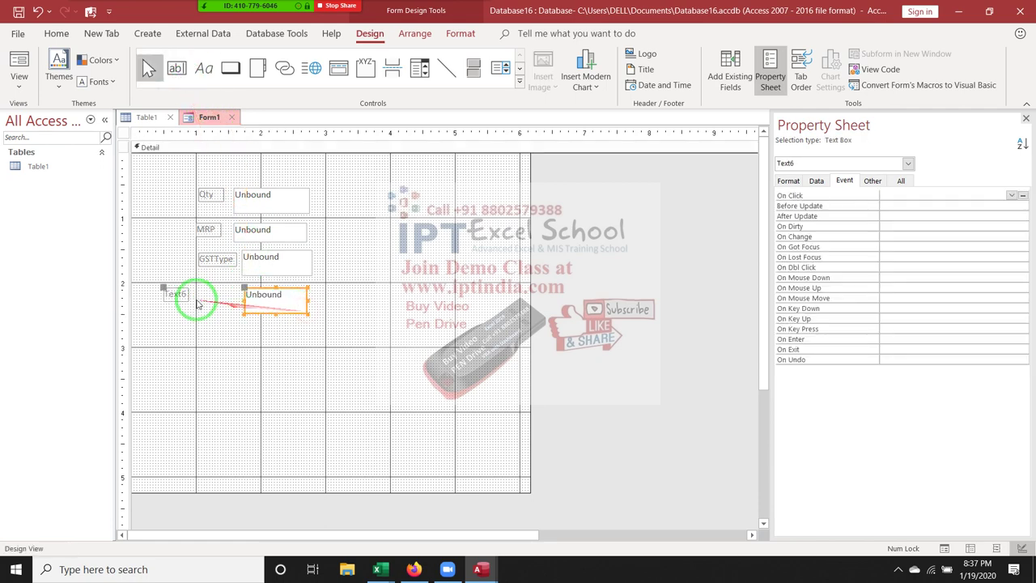
pyautogui.moveTo(162, 286); pyautogui.dragTo(204, 290)
pyautogui.click(214, 295)
pyautogui.doubleClick(214, 295)
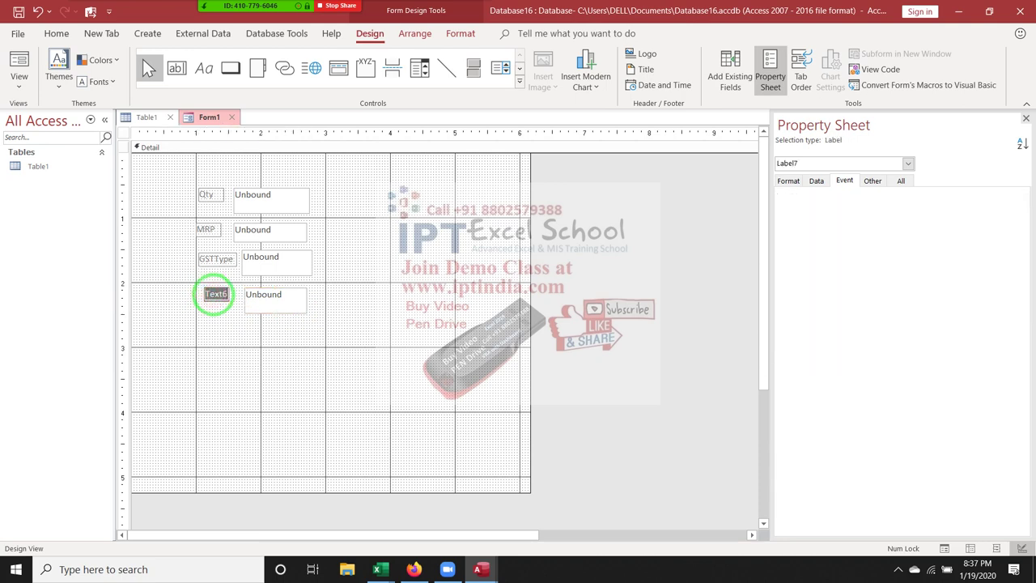
pyautogui.write('GST')
pyautogui.click(261, 344)
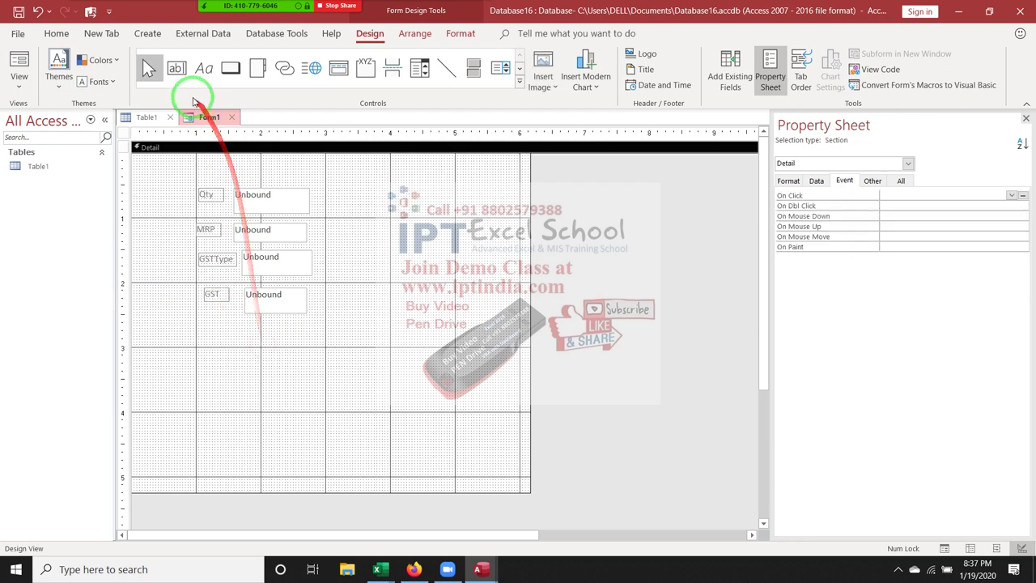
# Add a text box below GST with its Text8 label renamed Total
pyautogui.click(184, 70)
pyautogui.moveTo(242, 321); pyautogui.dragTo(312, 345)
pyautogui.moveTo(159, 317); pyautogui.dragTo(211, 326)
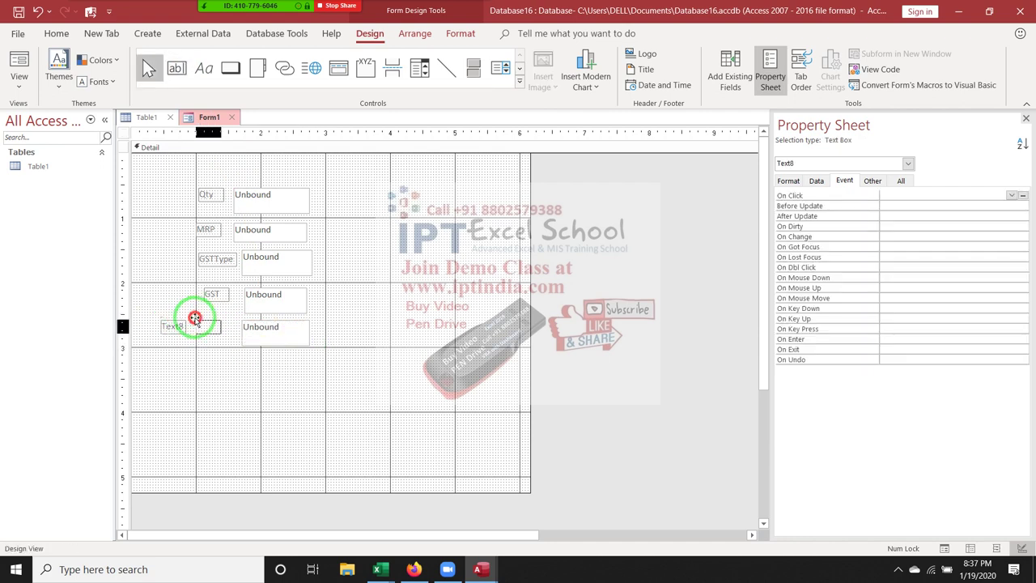
pyautogui.doubleClick(211, 327)
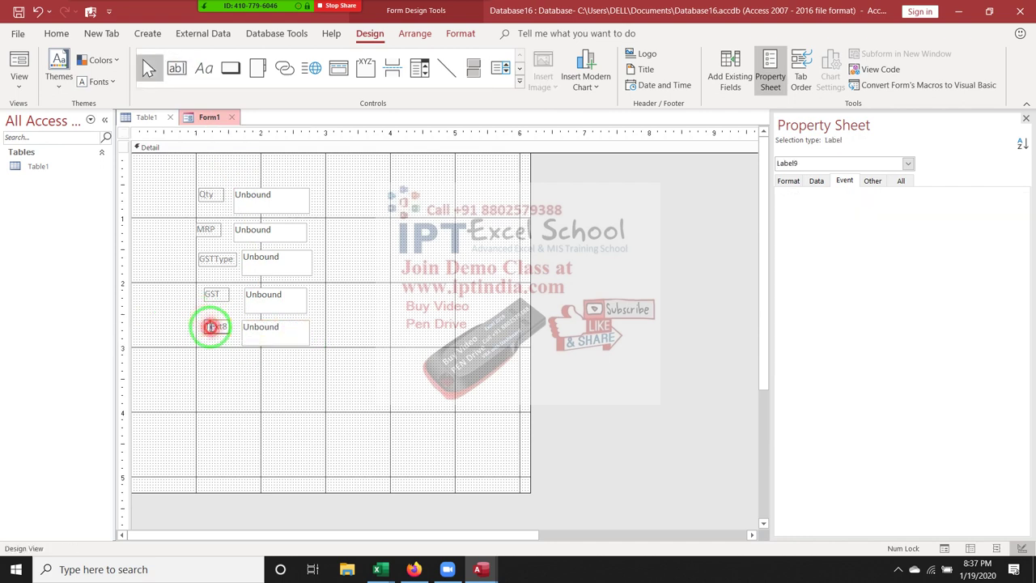
pyautogui.write('Total')
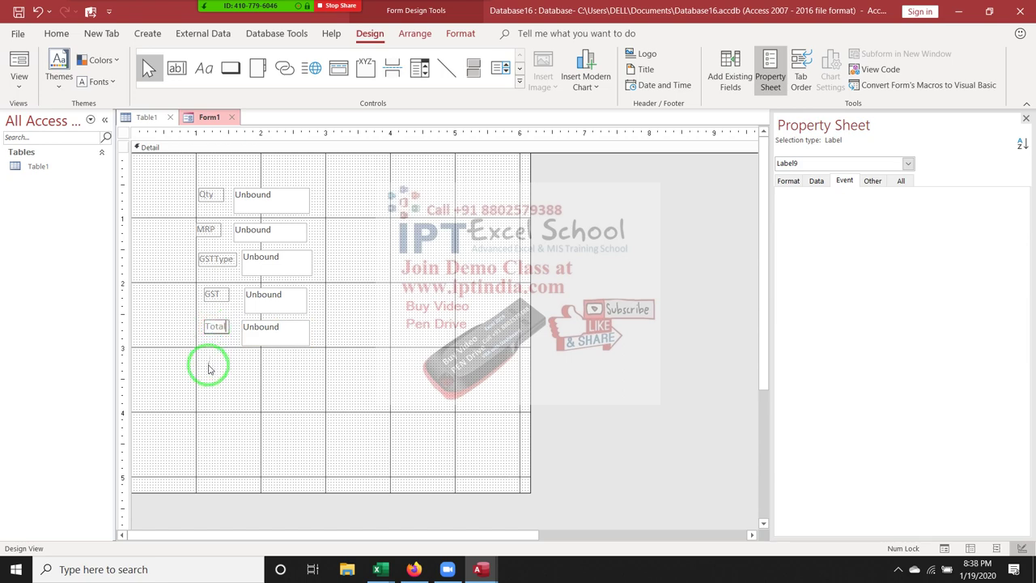
pyautogui.click(217, 364)
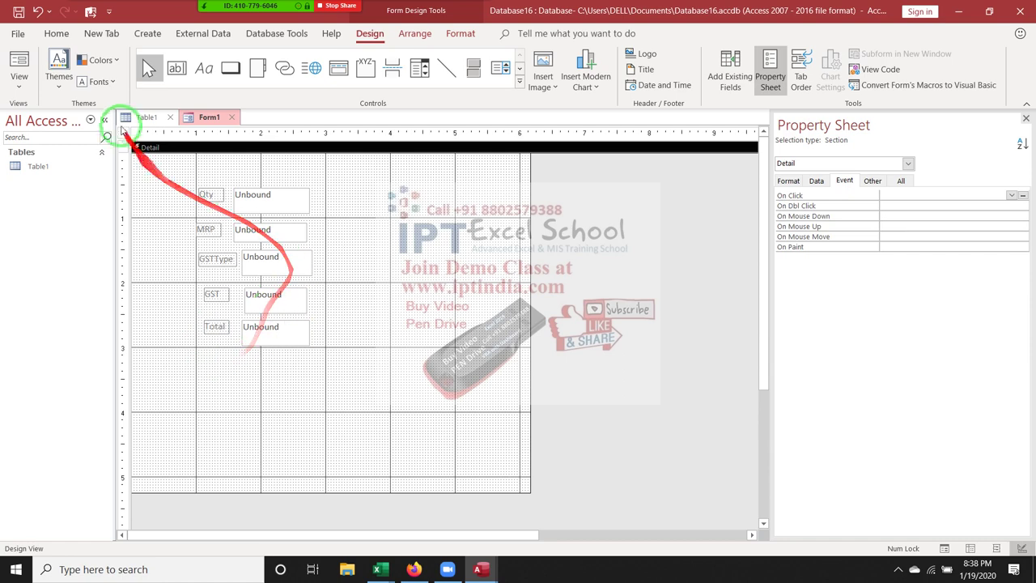
# Add a text box right of the MRP row with its Text10 label renamed AMT
pyautogui.click(176, 68)
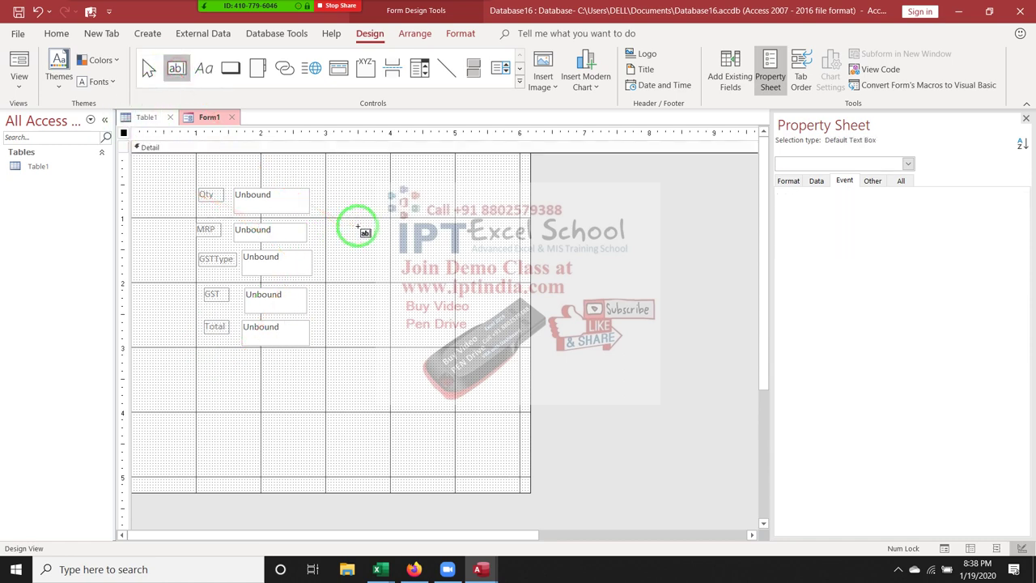
pyautogui.moveTo(357, 226); pyautogui.dragTo(445, 241)
pyautogui.moveTo(277, 224); pyautogui.dragTo(320, 223)
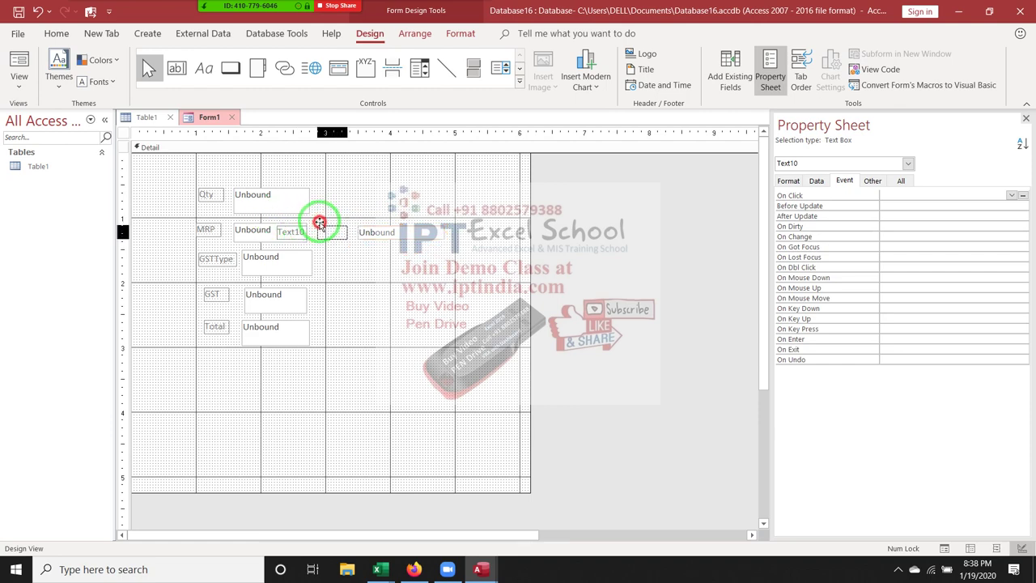
pyautogui.moveTo(319, 223); pyautogui.dragTo(332, 233)
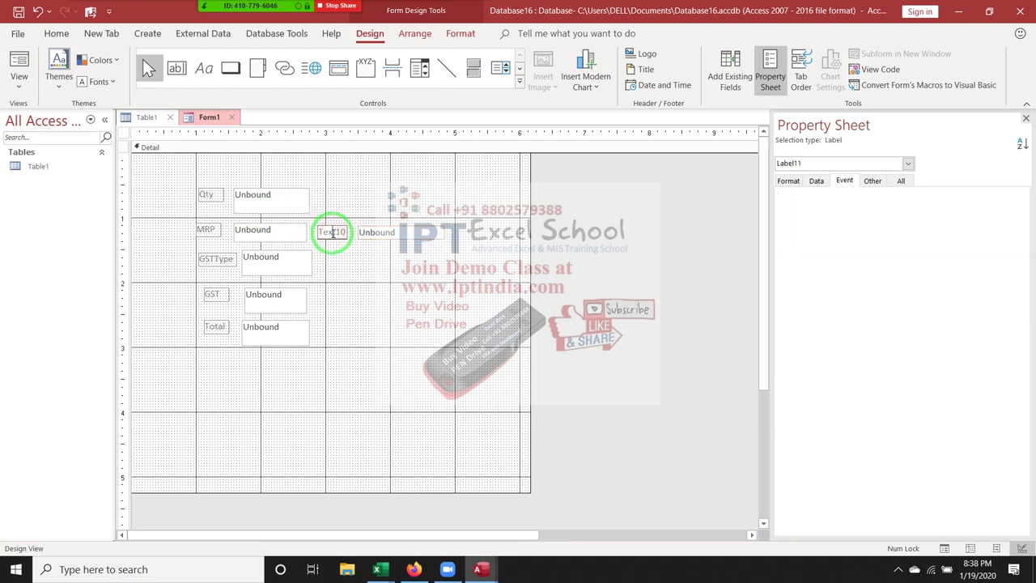
pyautogui.doubleClick(332, 233)
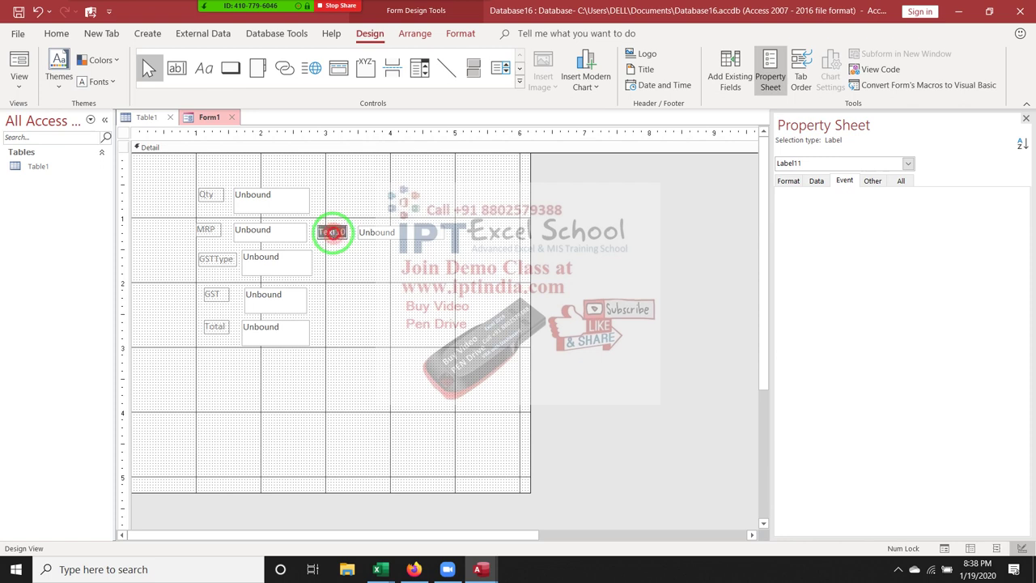
pyautogui.write('AMT')
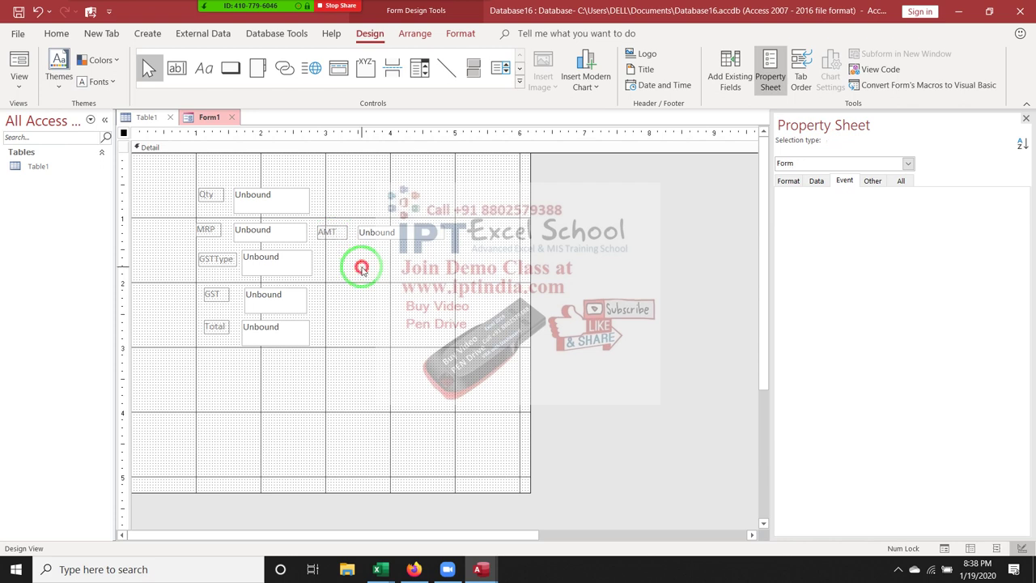
pyautogui.click(359, 266)
pyautogui.click(273, 201)
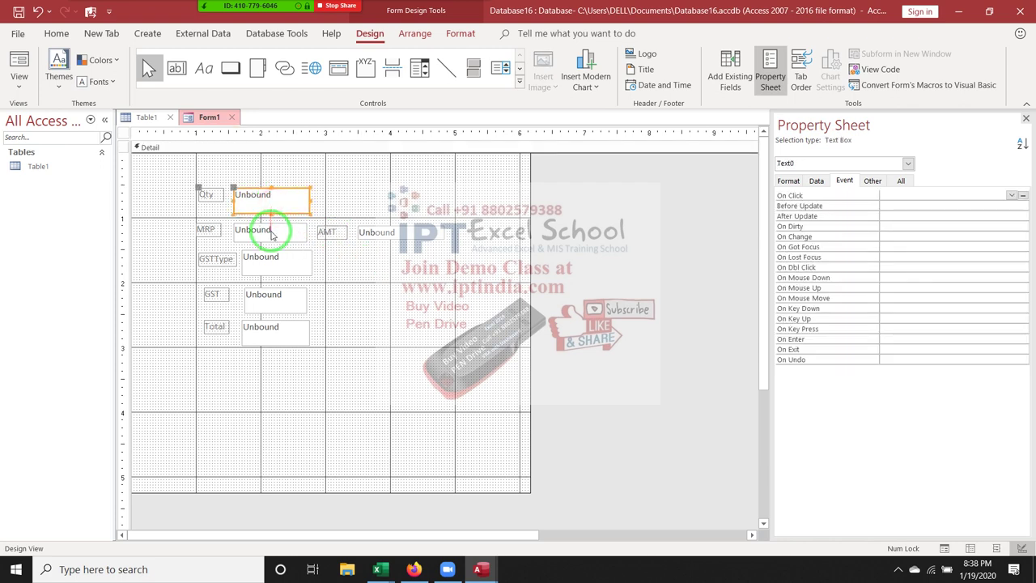
pyautogui.click(272, 230)
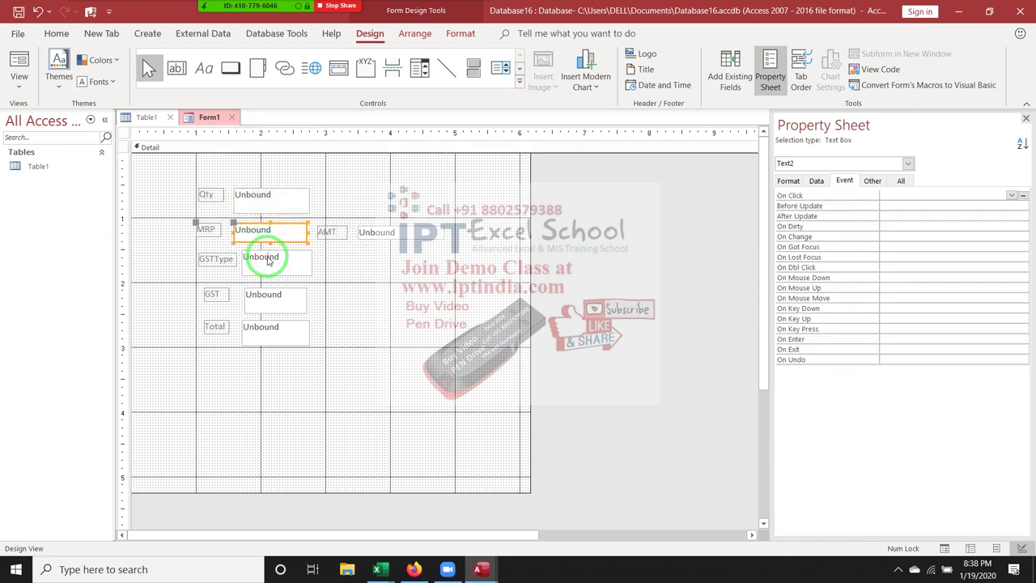
pyautogui.click(268, 259)
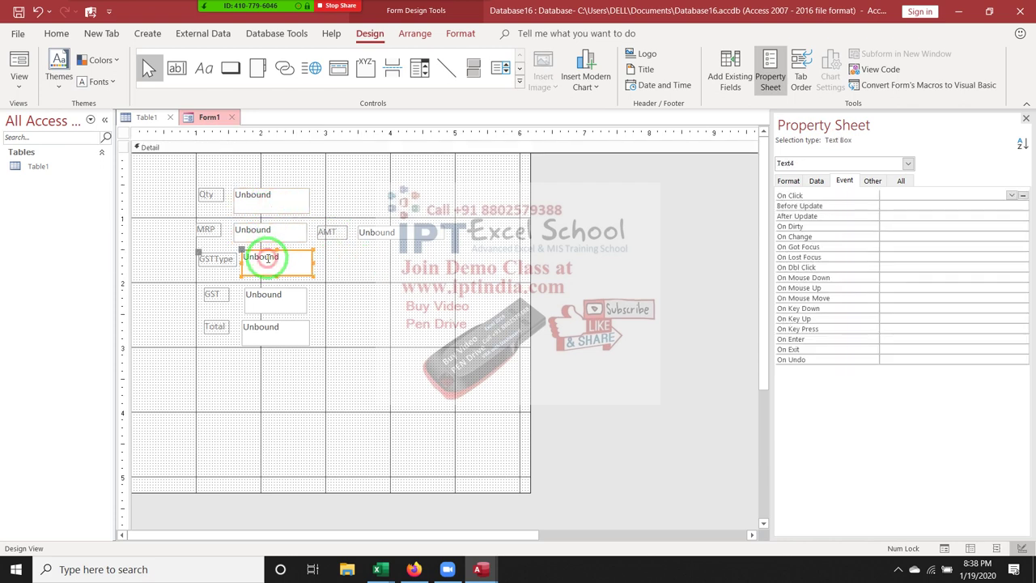
pyautogui.click(362, 234)
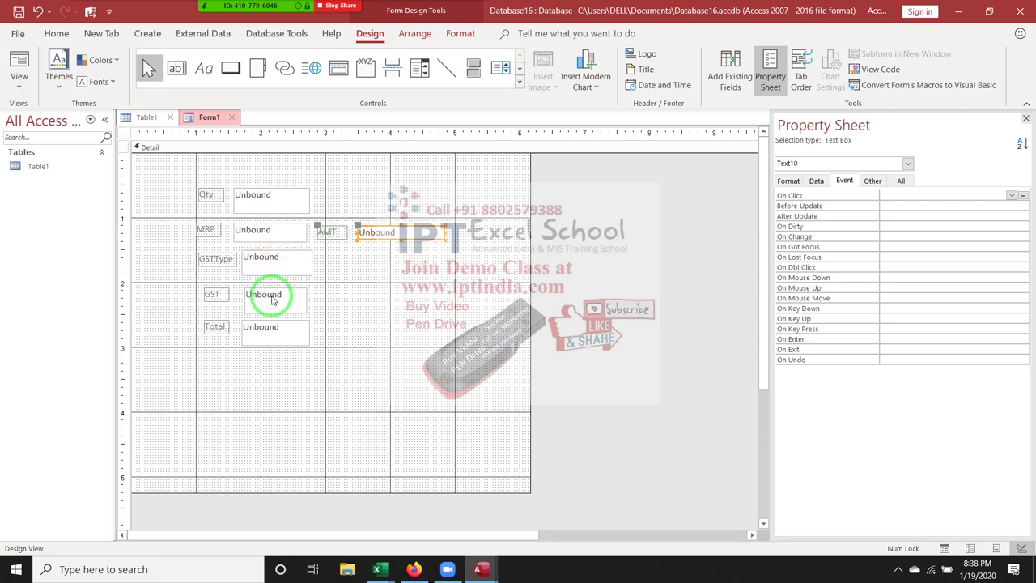
pyautogui.click(273, 300)
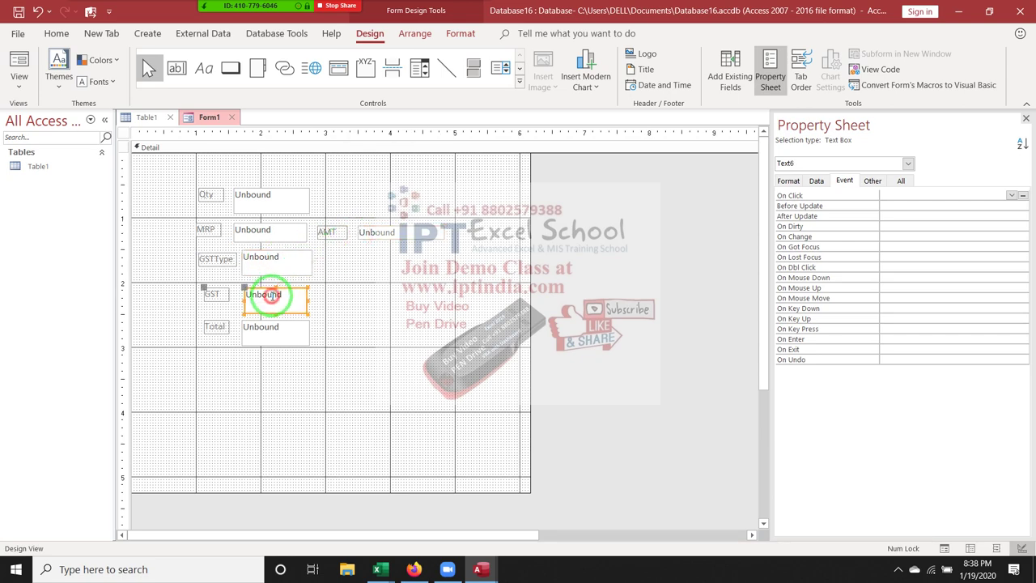
pyautogui.click(270, 341)
pyautogui.click(369, 233)
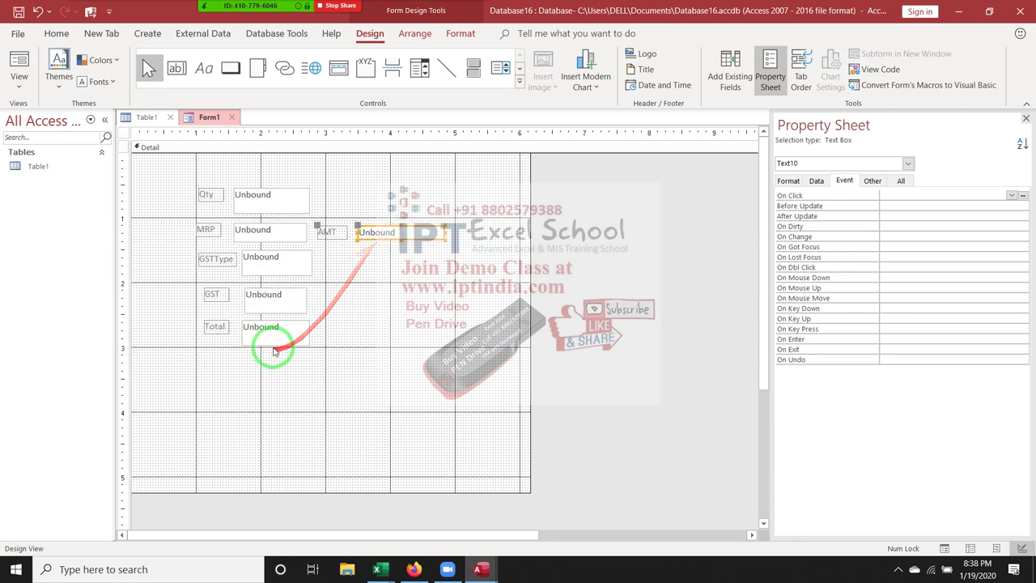
pyautogui.click(272, 338)
pyautogui.click(349, 348)
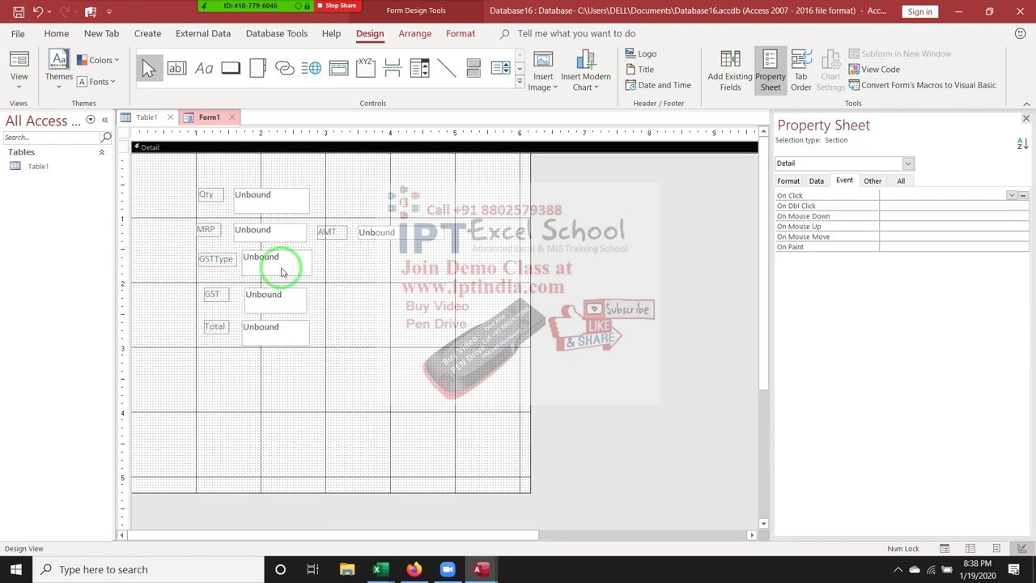
pyautogui.click(245, 236)
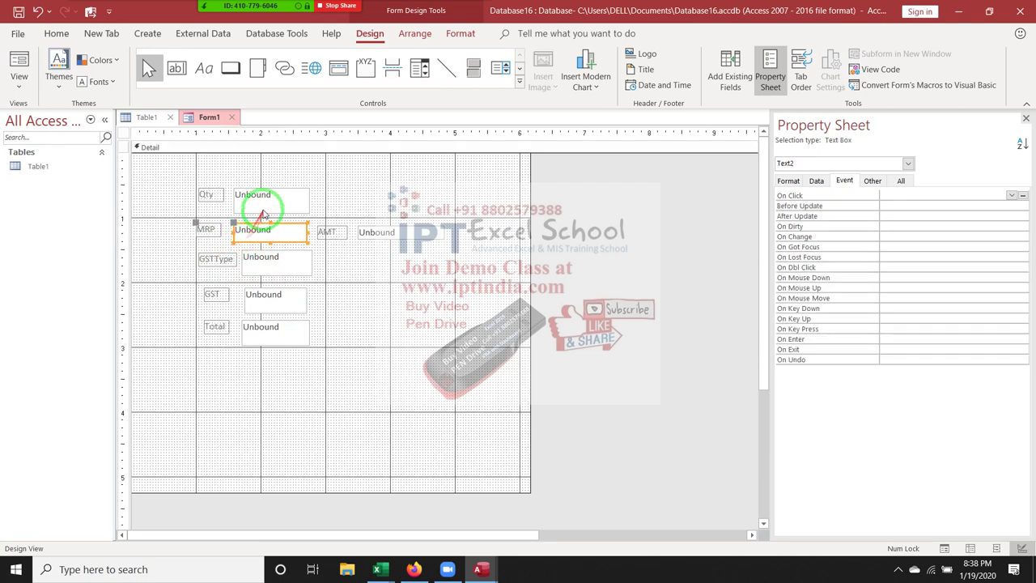
pyautogui.click(353, 285)
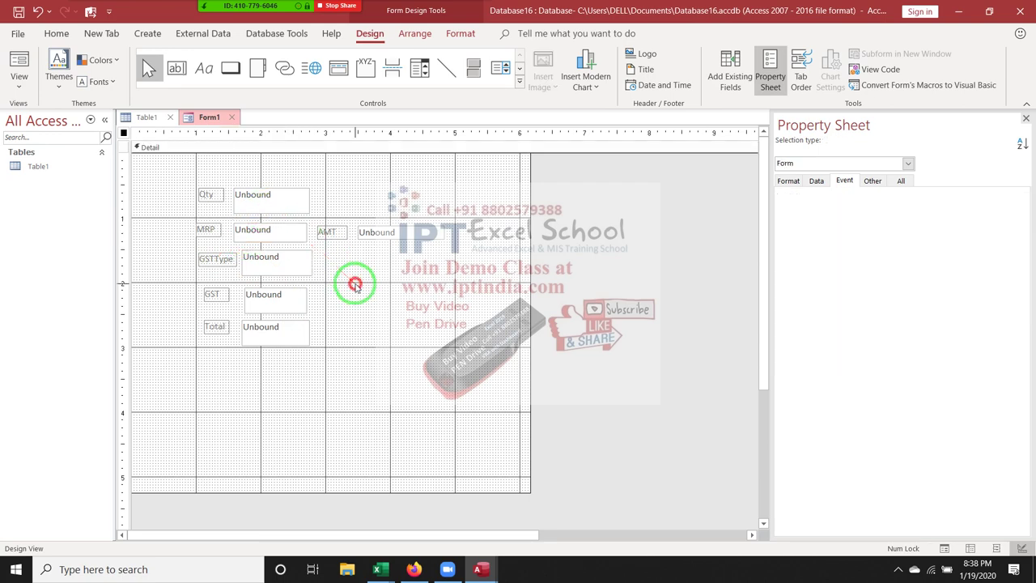
pyautogui.click(279, 213)
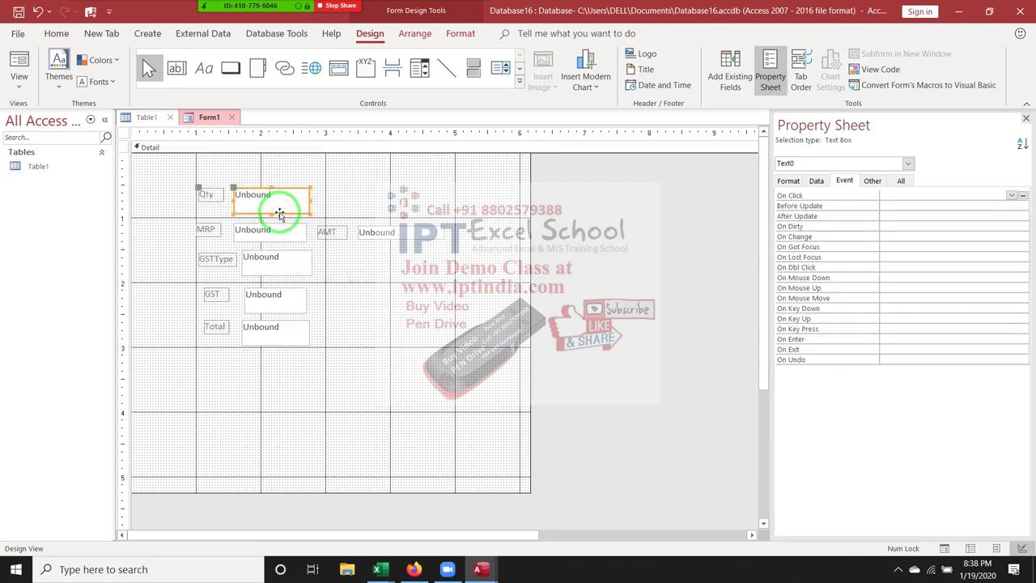
# Add a command button without the wizard, move it below Total, and caption it Calculat
pyautogui.click(235, 79)
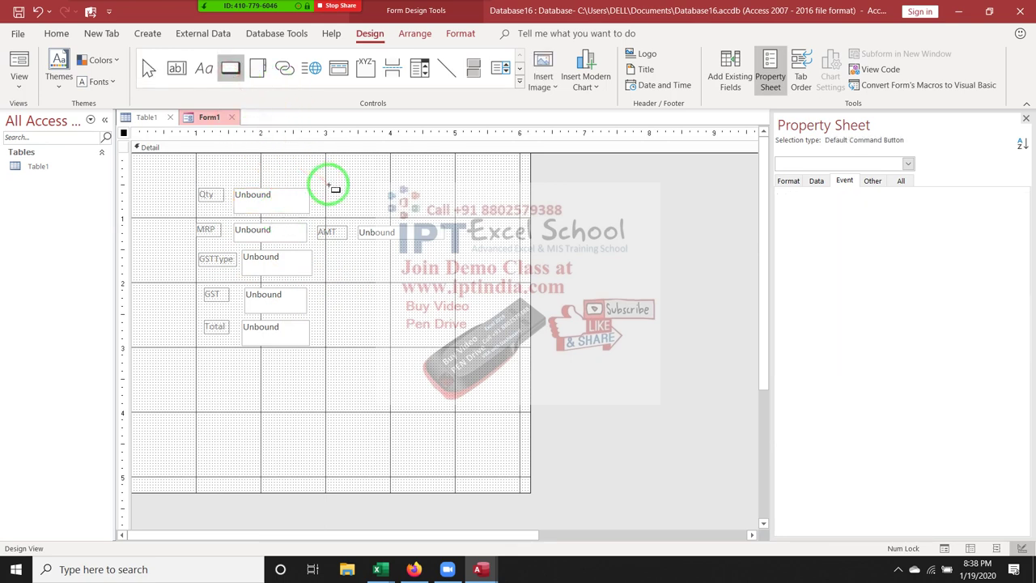
pyautogui.moveTo(331, 187); pyautogui.dragTo(383, 208)
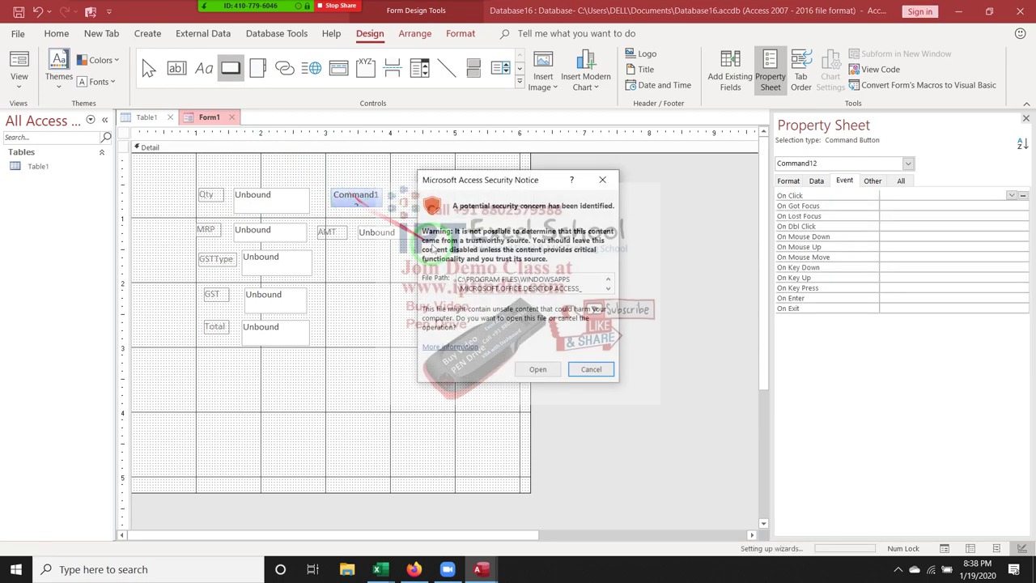
pyautogui.click(588, 368)
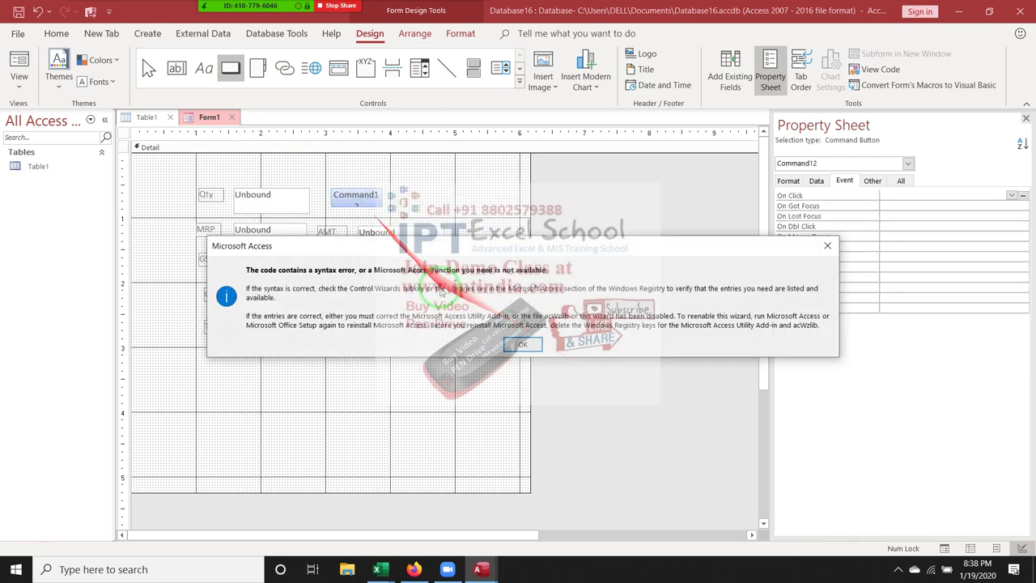
pyautogui.click(526, 345)
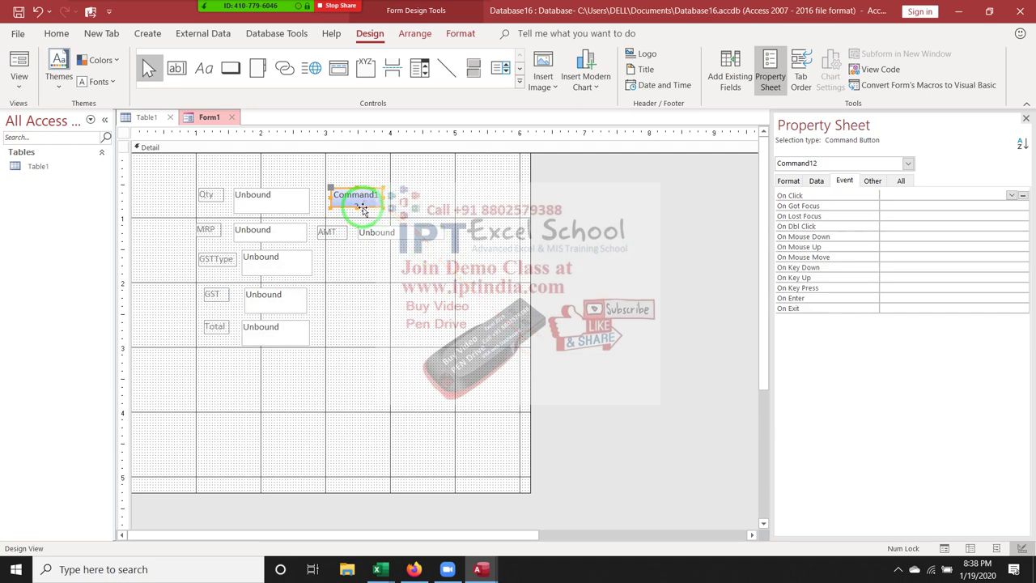
pyautogui.moveTo(358, 202)
pyautogui.mouseDown()
pyautogui.moveTo(346, 315)
pyautogui.moveTo(295, 374)
pyautogui.mouseUp()
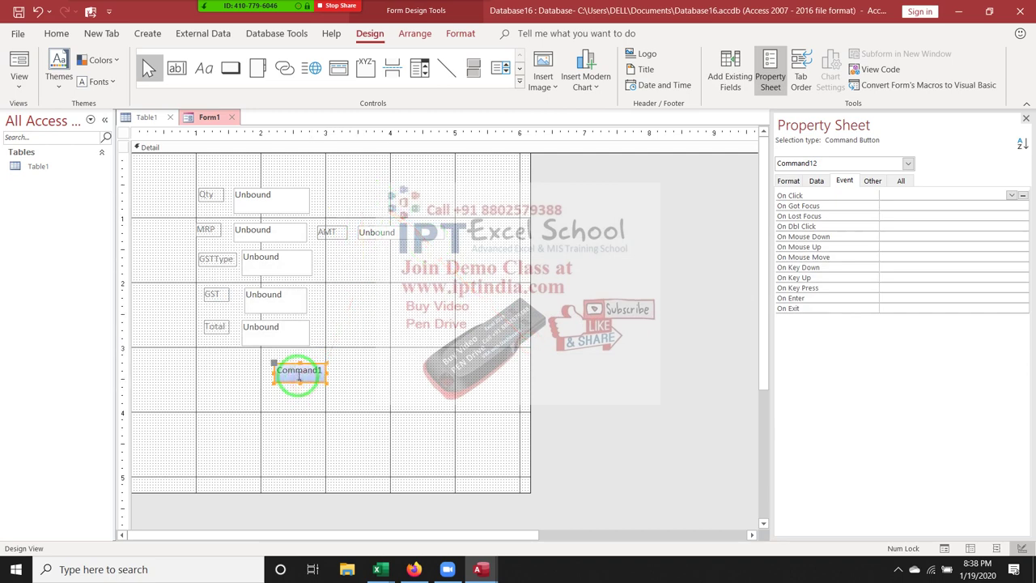
pyautogui.click(297, 371)
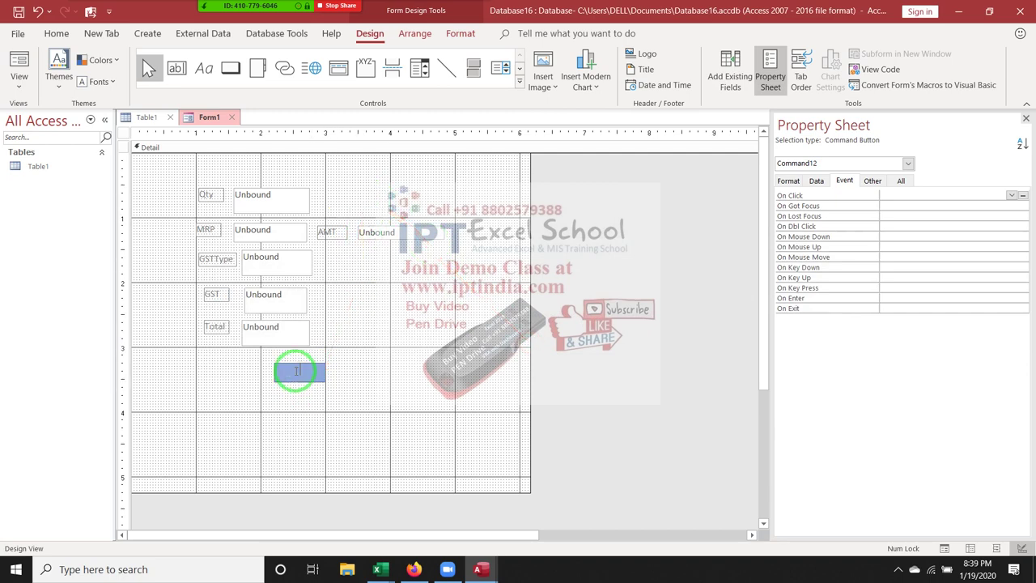
pyautogui.write('Cal')
pyautogui.write('culat')
pyautogui.click(288, 438)
# Create the Calculat button's On Click event procedure with the Code Builder
pyautogui.click(289, 374)
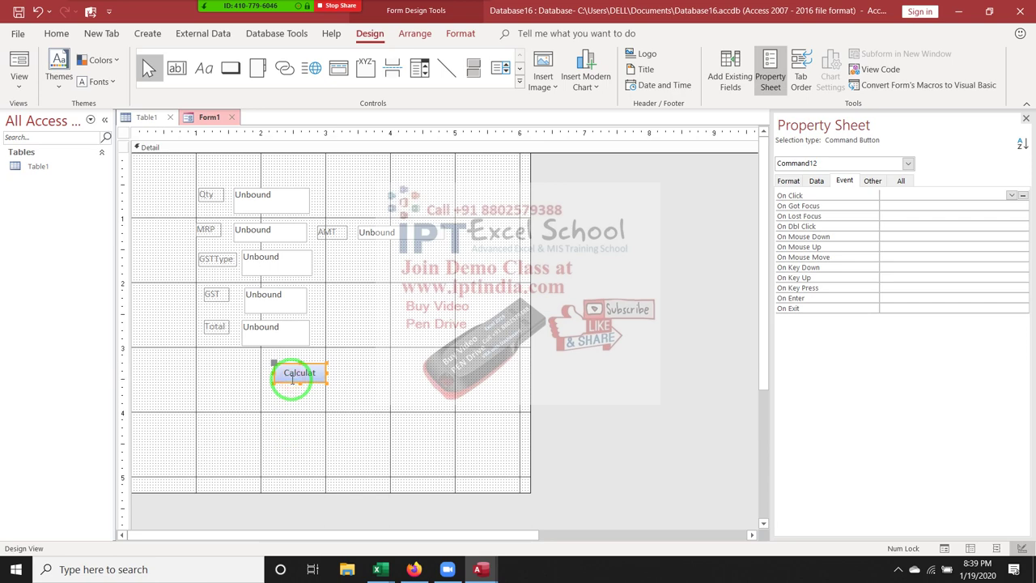
pyautogui.click(1022, 195)
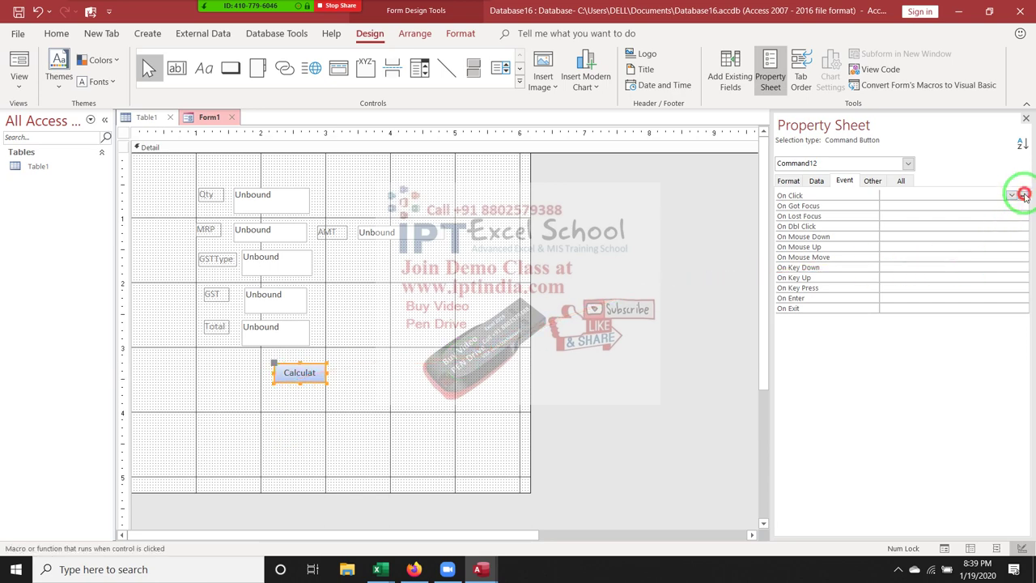
pyautogui.click(472, 169)
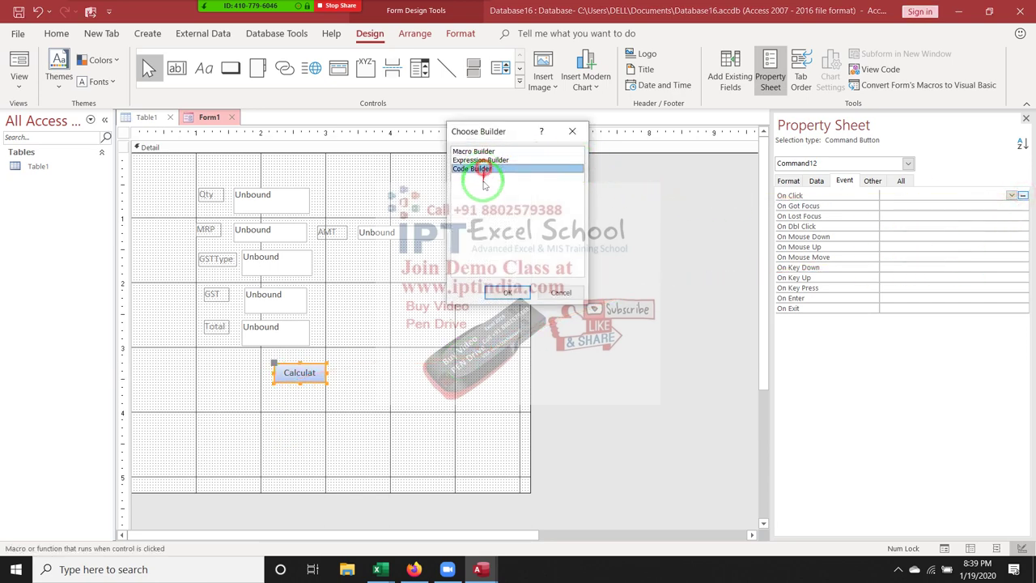
pyautogui.click(499, 292)
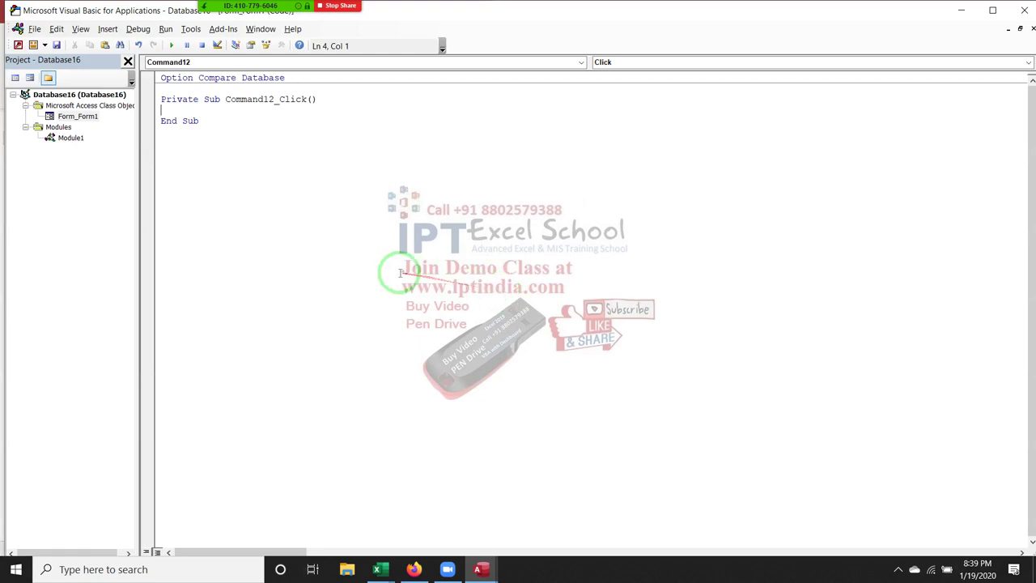
# Add a blank line inside Command12_Click and switch back to the Form1 design (Alt+F11)
pyautogui.press('Return')
pyautogui.press('Return')
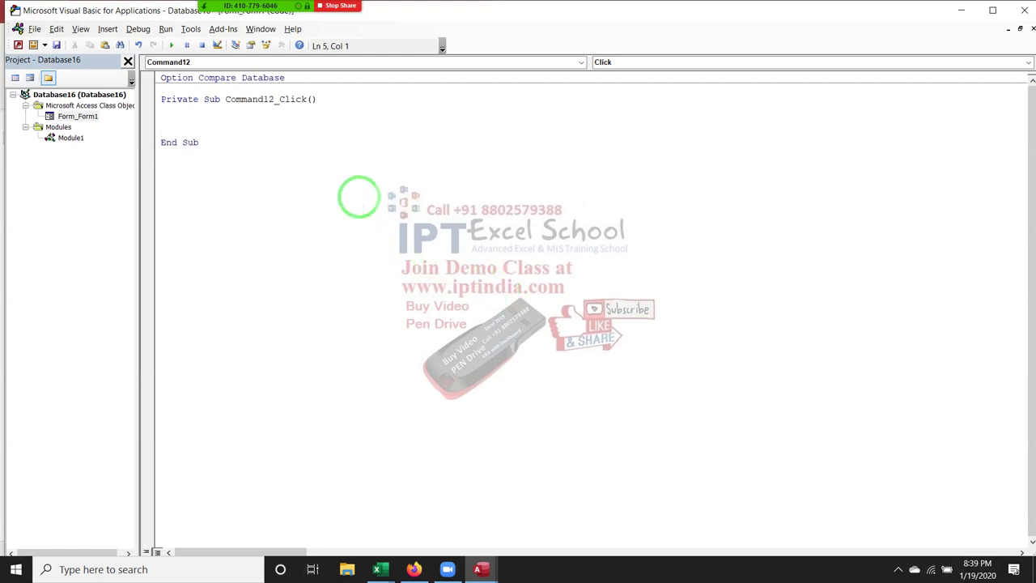
pyautogui.hotkey('alt', 'F11')
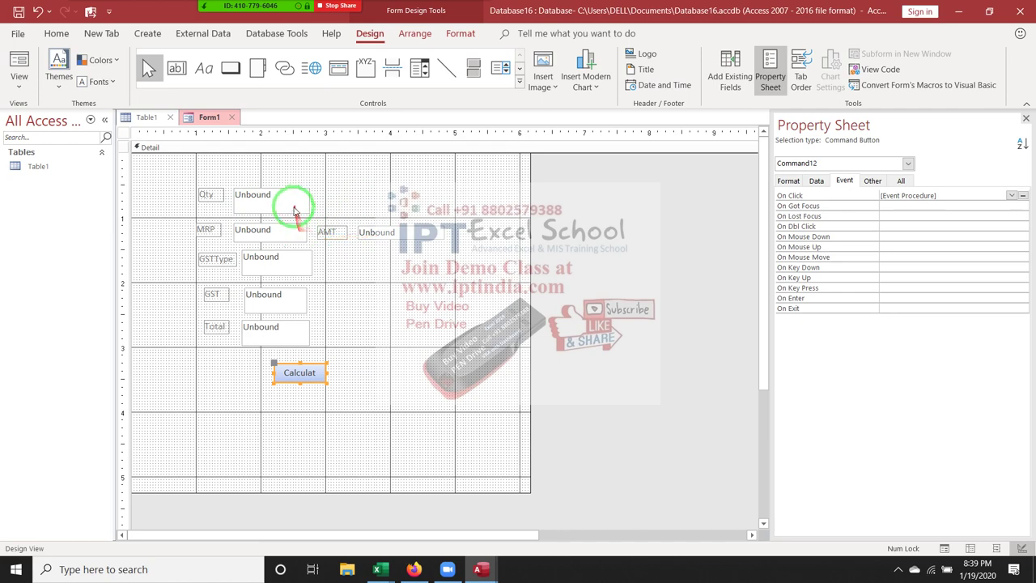
# Start typing in Command12_Click, remove it, and return to the form design
pyautogui.hotkey('alt', 'F11')
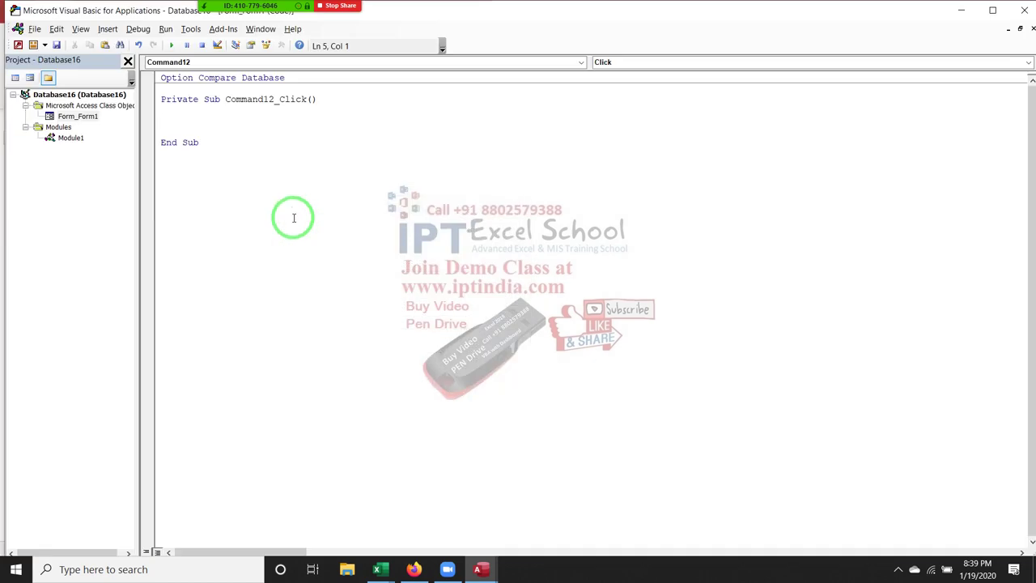
pyautogui.write('dim')
pyautogui.press('BackSpace')
pyautogui.press('BackSpace')
pyautogui.press('BackSpace')
pyautogui.hotkey('alt', 'F11')
# Rename the AMT text box from Text10 to Amt in the Property Sheet
pyautogui.click(376, 232)
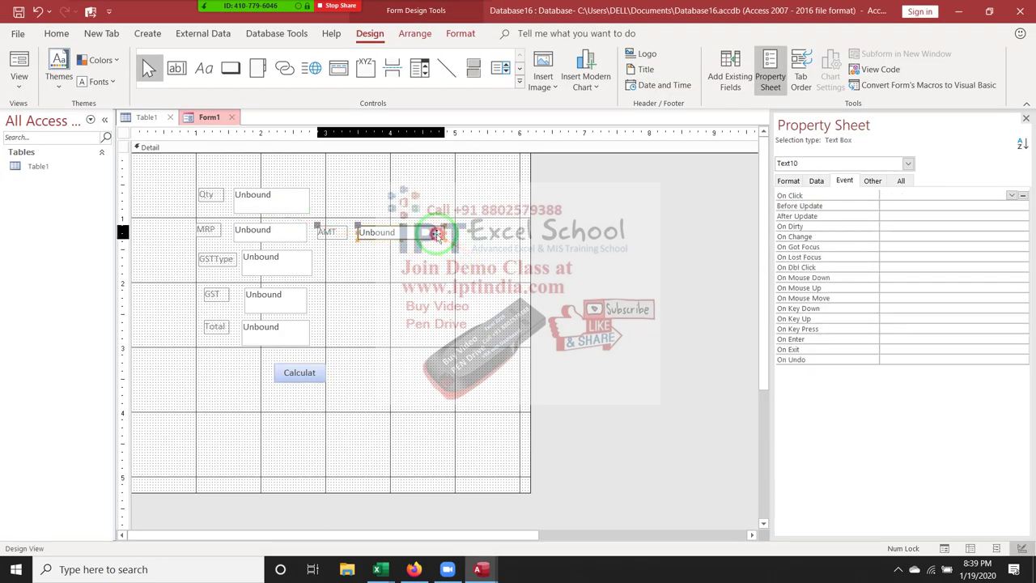
pyautogui.click(803, 167)
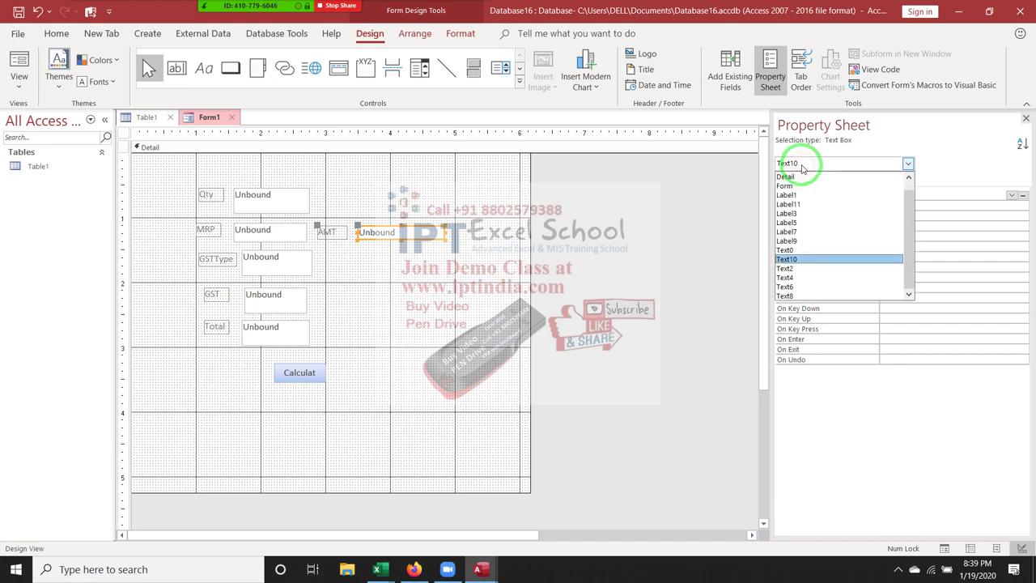
pyautogui.click(803, 167)
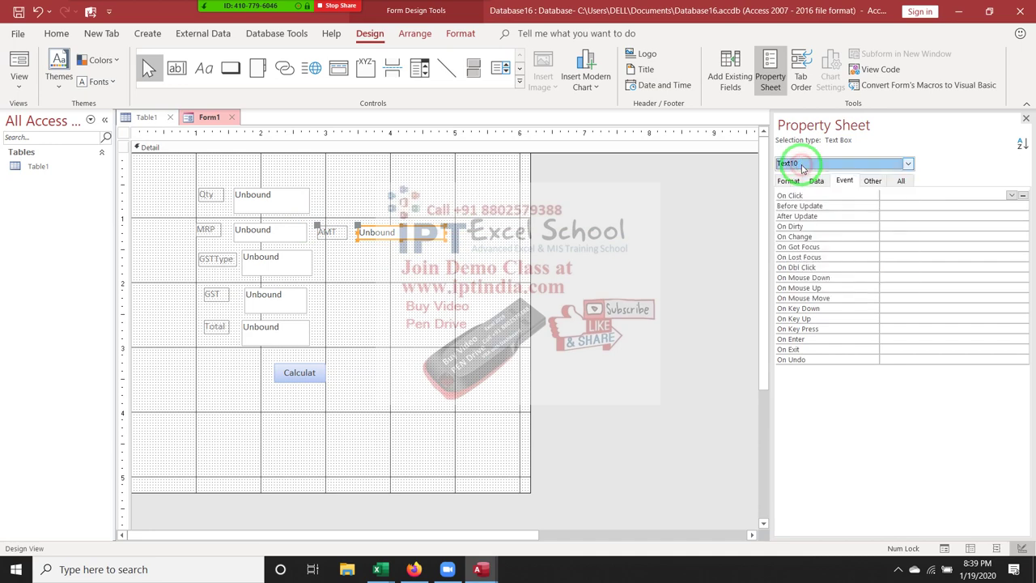
pyautogui.click(900, 180)
pyautogui.doubleClick(890, 197)
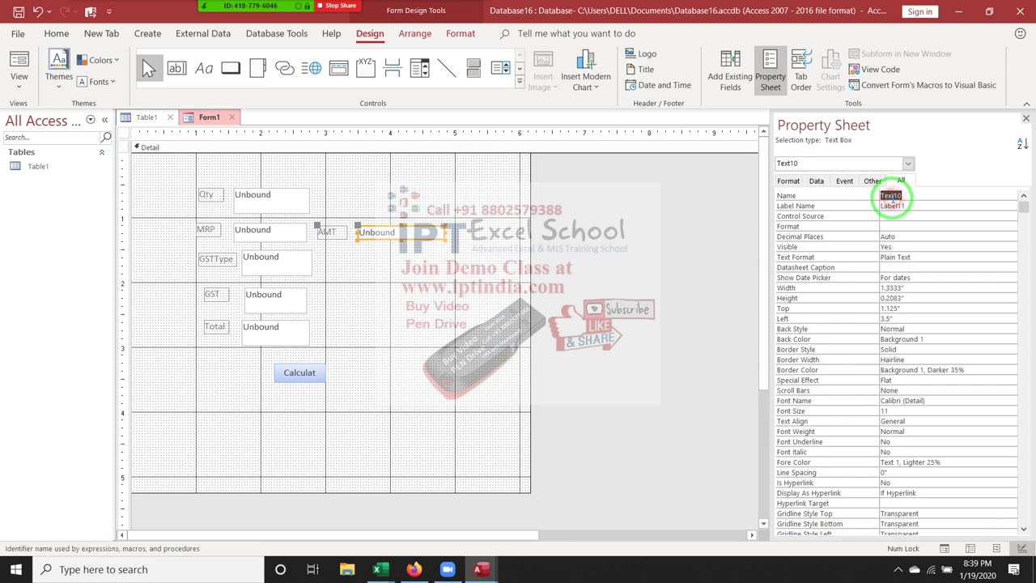
pyautogui.write('Amt')
pyautogui.doubleClick(889, 204)
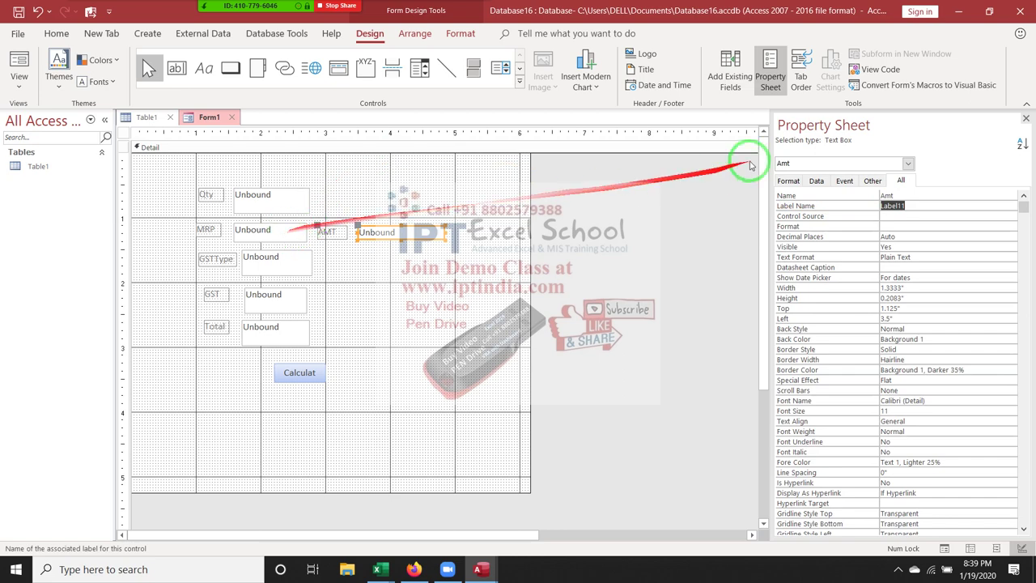
# Check that the MRP text box is named Text2, then reselect AMT and deselect
pyautogui.click(265, 234)
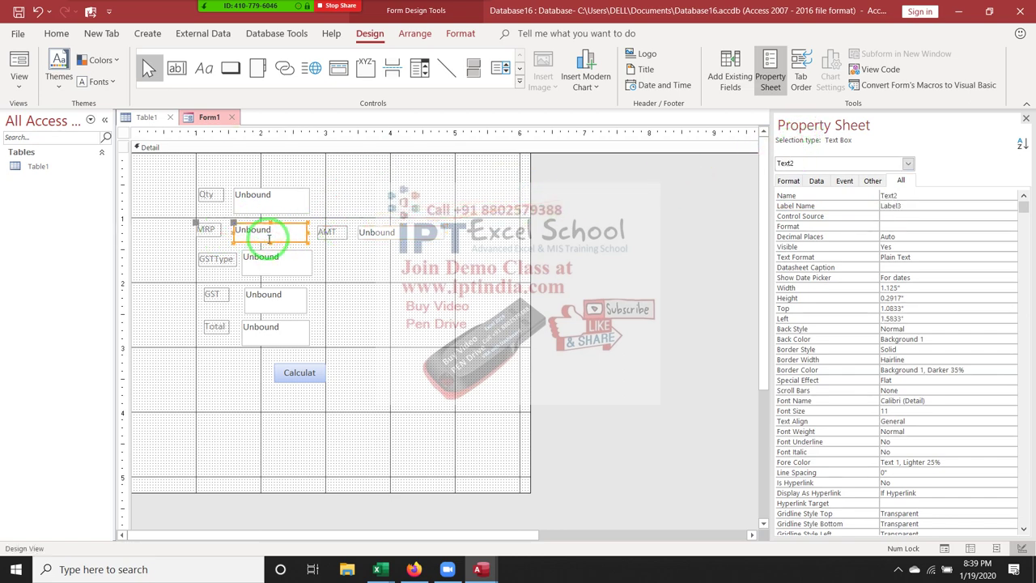
pyautogui.click(889, 204)
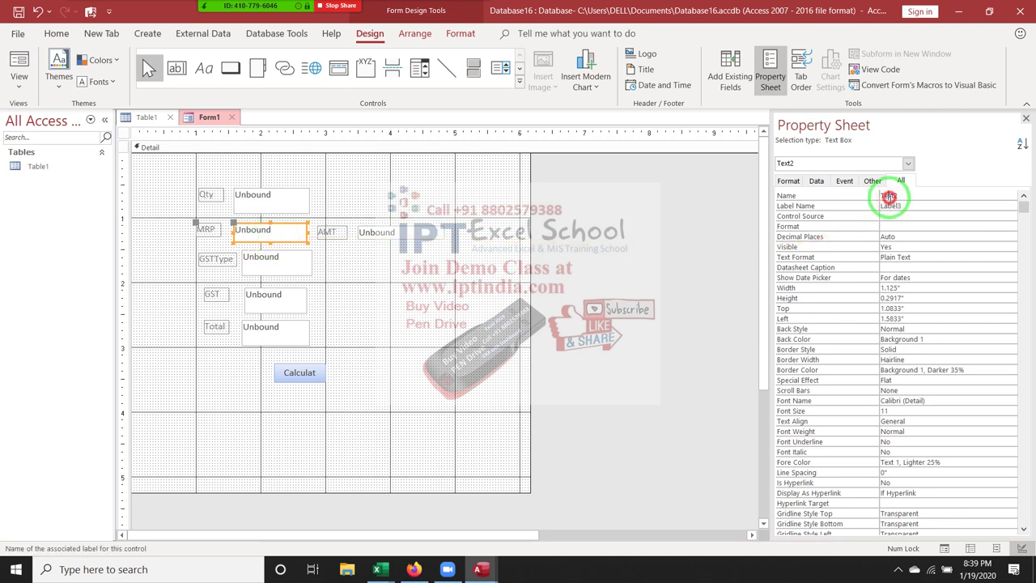
pyautogui.doubleClick(889, 196)
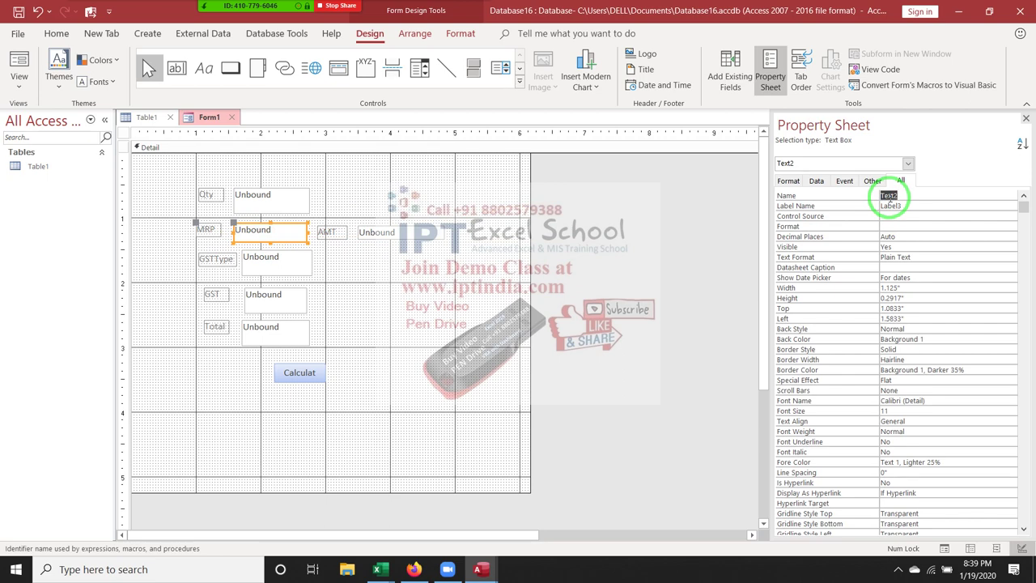
pyautogui.click(618, 277)
pyautogui.click(381, 232)
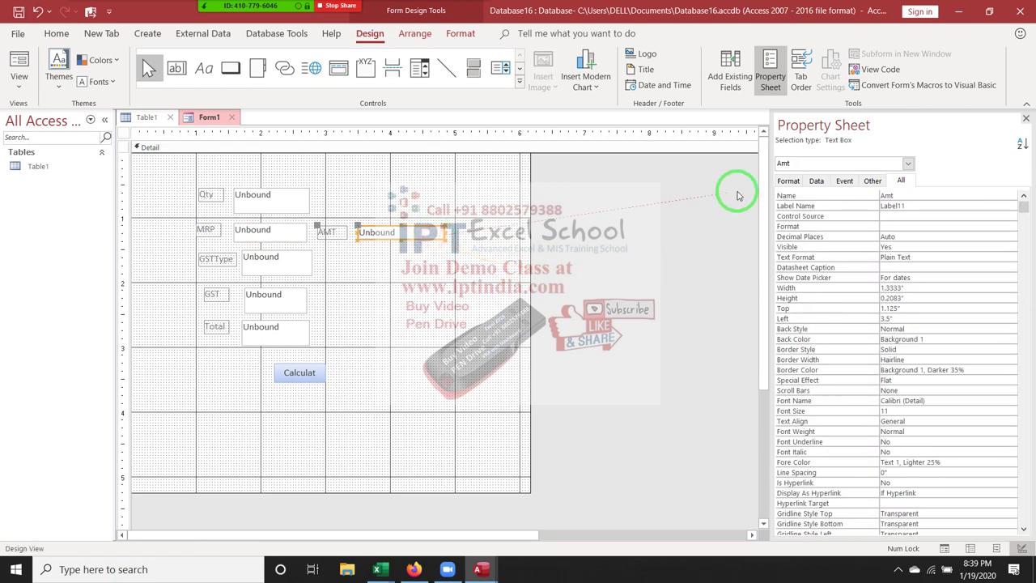
pyautogui.click(525, 250)
# Begin the calculation line in Command12_Click with 'Amt.Value ='
pyautogui.hotkey('alt', 'F11')
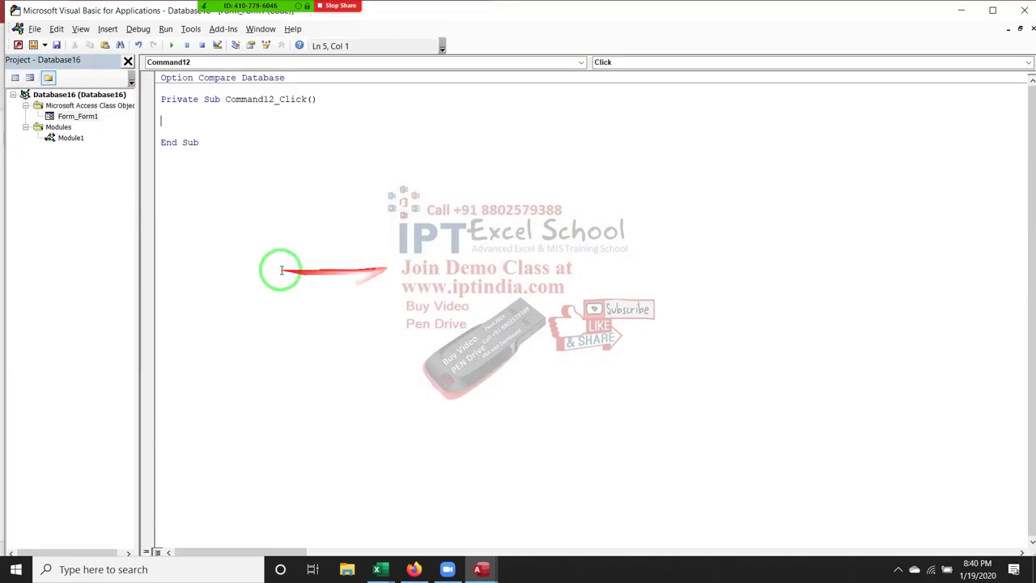
pyautogui.press('Return')
pyautogui.press('Return')
pyautogui.press('Up')
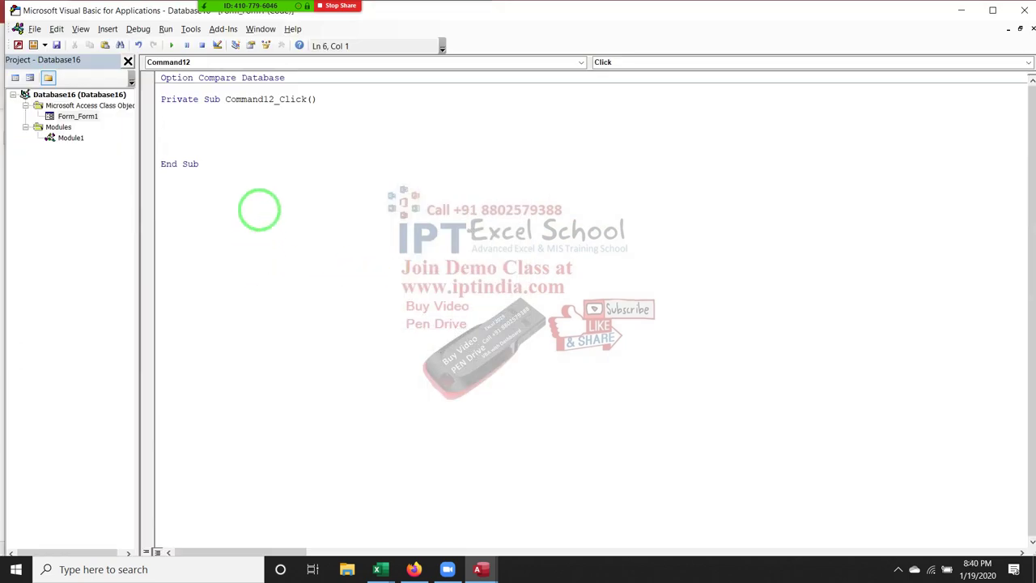
pyautogui.write('te')
pyautogui.press('BackSpace')
pyautogui.press('BackSpace')
pyautogui.write('Amt')
pyautogui.write('.')
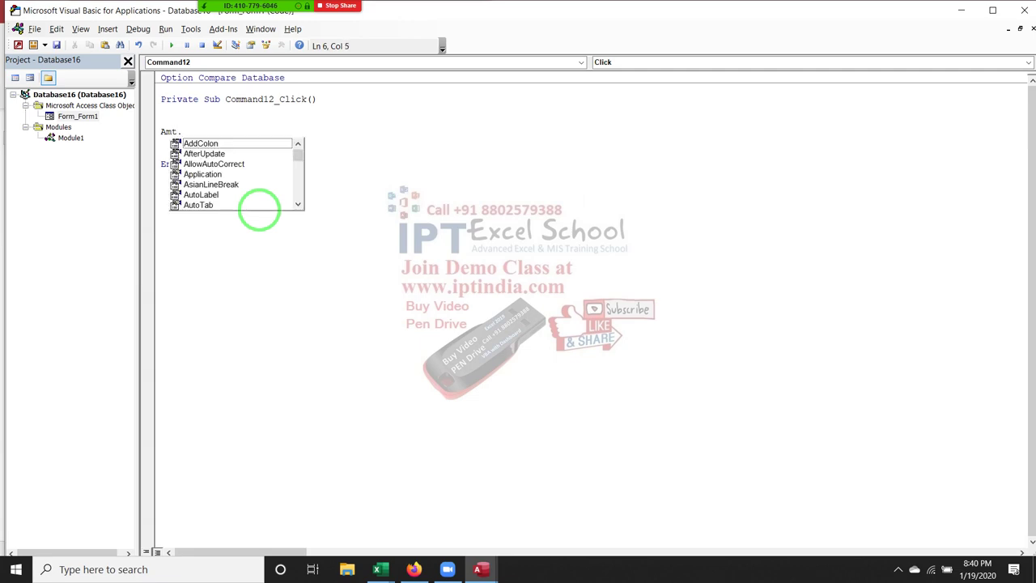
pyautogui.write('v')
pyautogui.press('Tab')
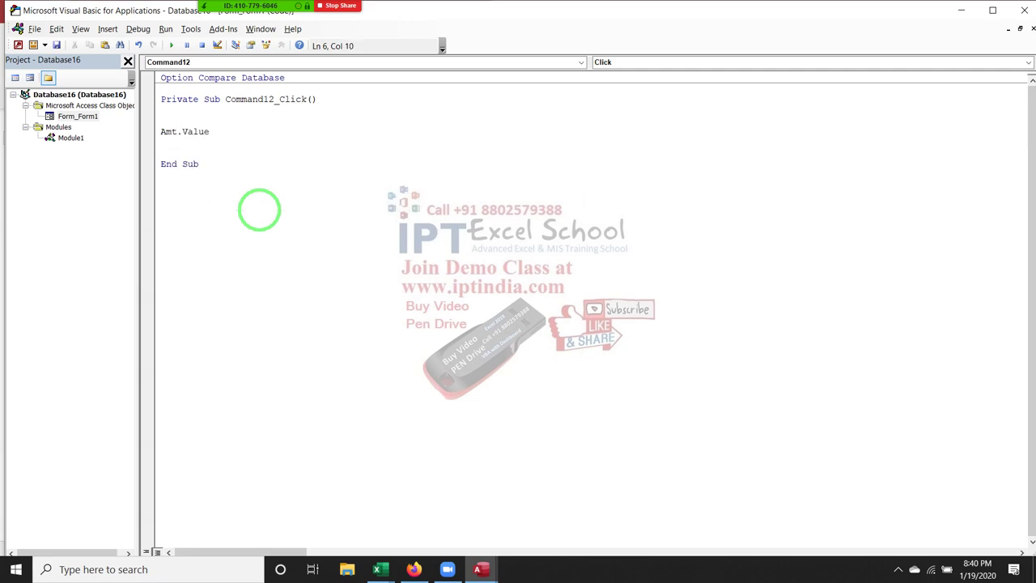
pyautogui.write('=')
# Confirm the Qty and MRP box names, then complete the line with Text0.Value * Text2.Value
pyautogui.hotkey('alt', 'F11')
pyautogui.click(260, 203)
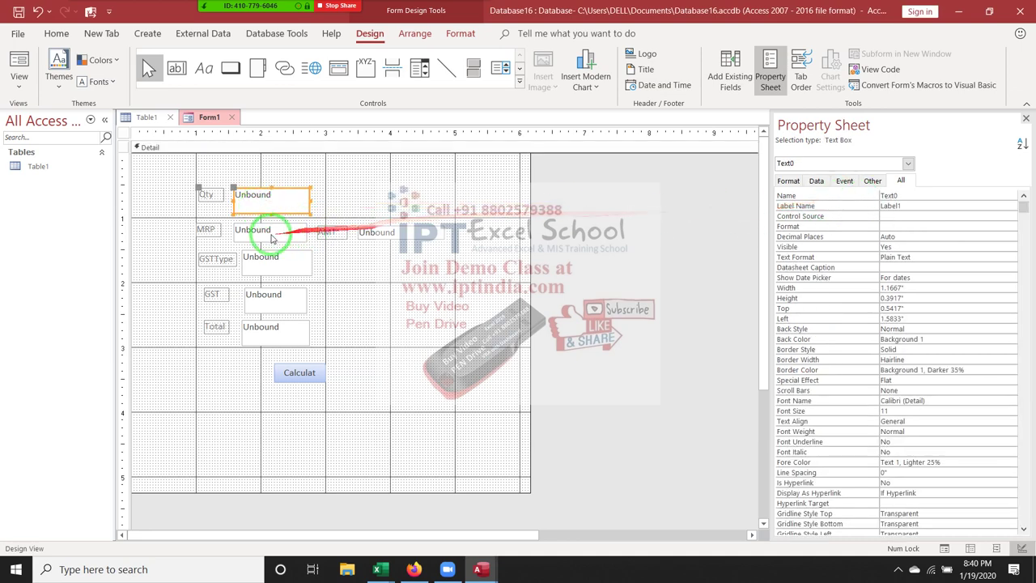
pyautogui.click(271, 233)
pyautogui.hotkey('alt', 'F11')
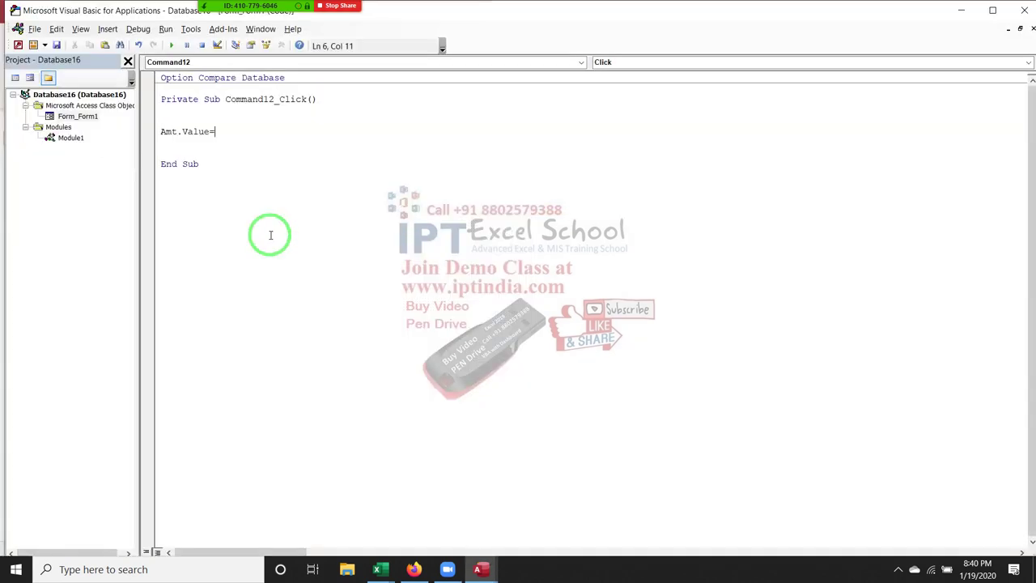
pyautogui.write('tex')
pyautogui.write('t0.')
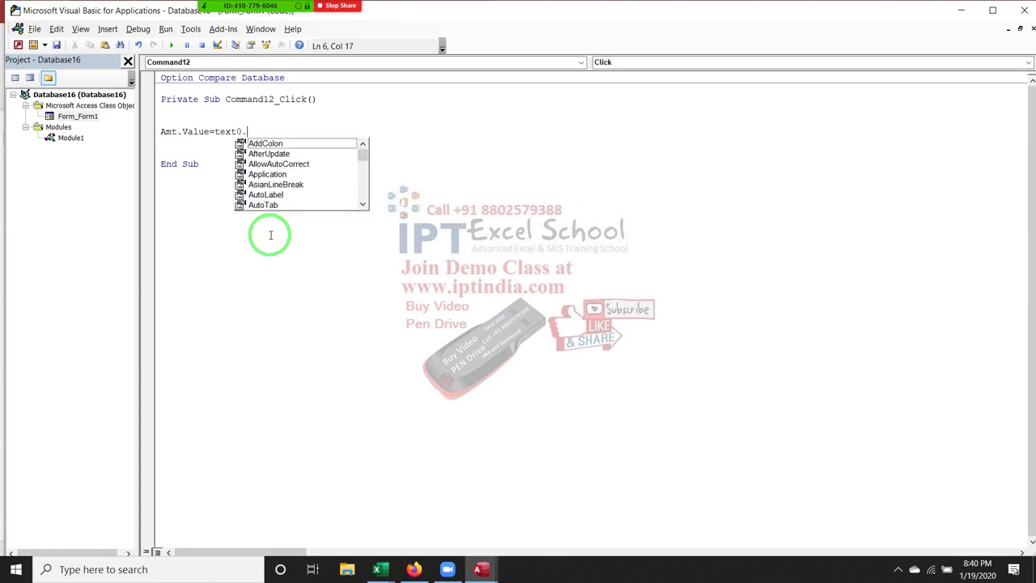
pyautogui.write('Value')
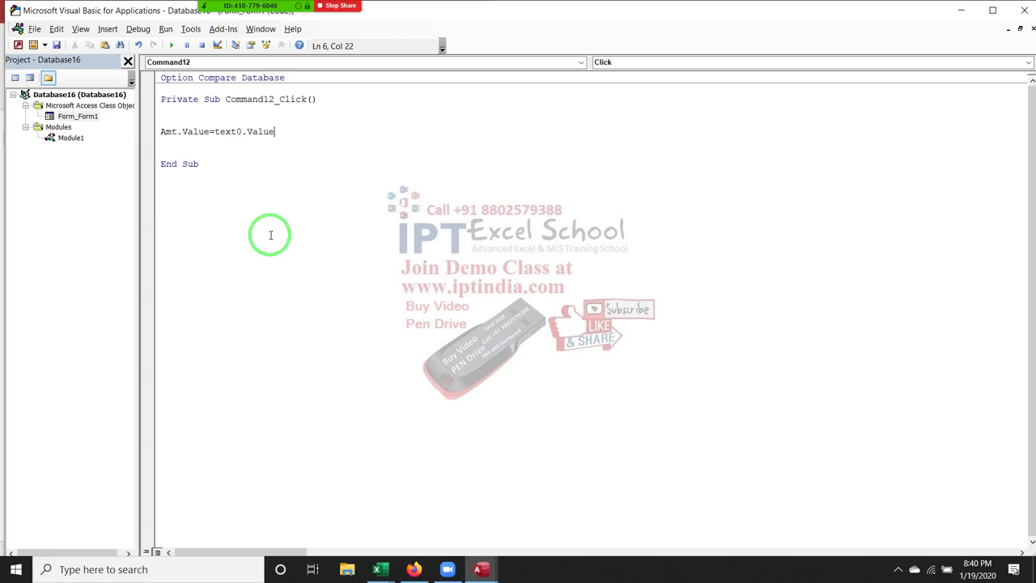
pyautogui.write('*te')
pyautogui.write('xt2.')
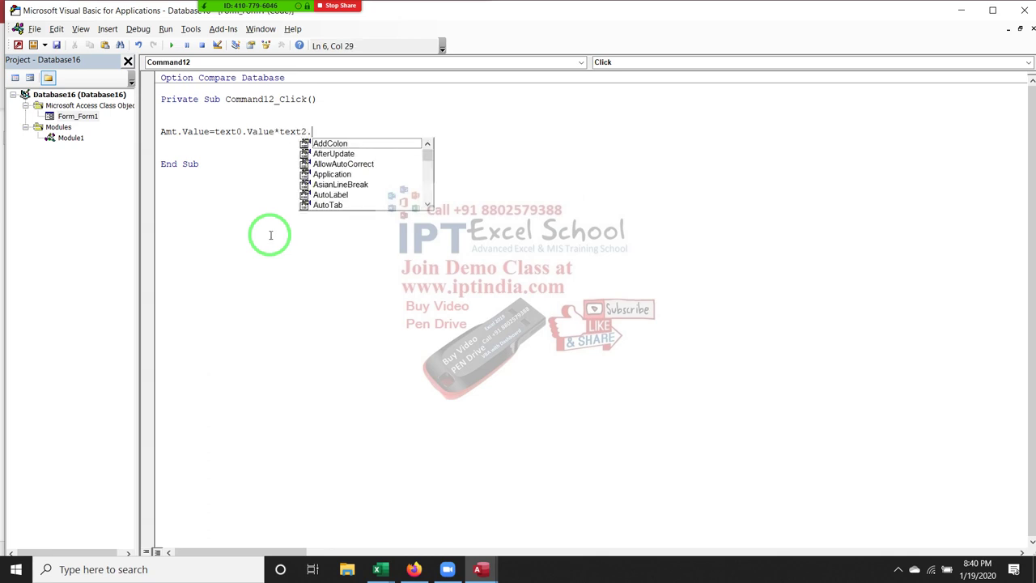
pyautogui.write('Value')
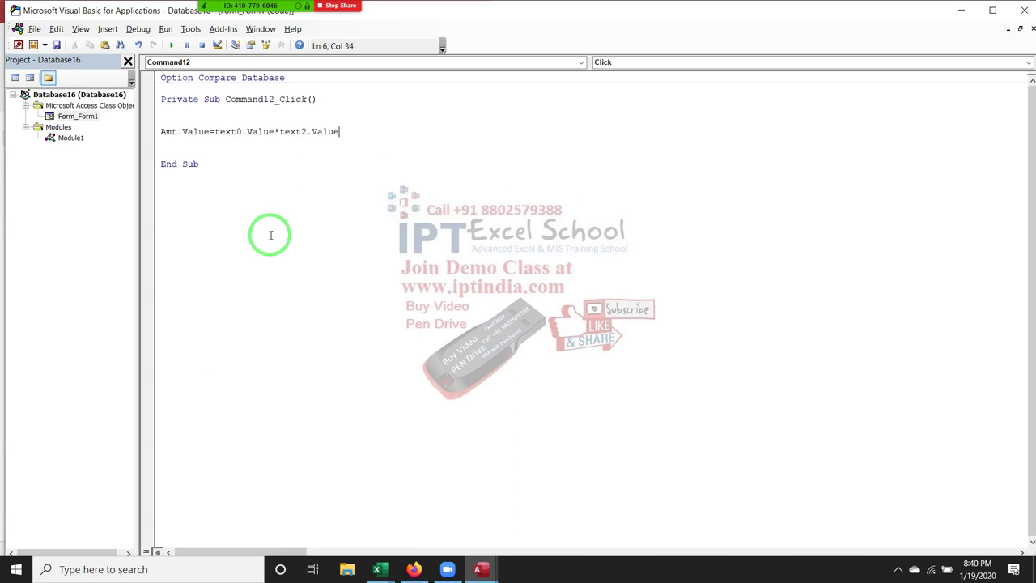
pyautogui.click(271, 228)
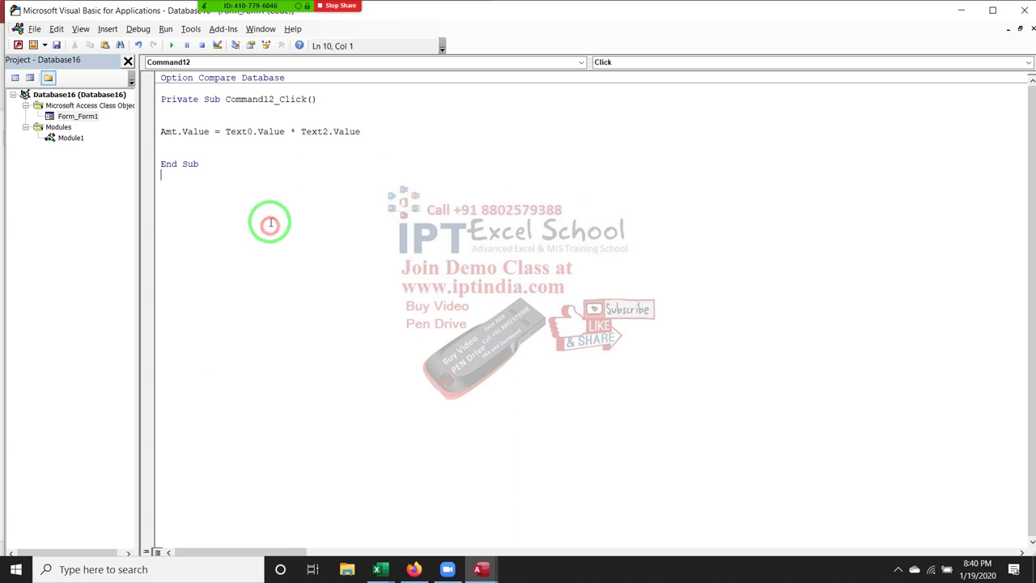
pyautogui.click(251, 152)
pyautogui.doubleClick(267, 132)
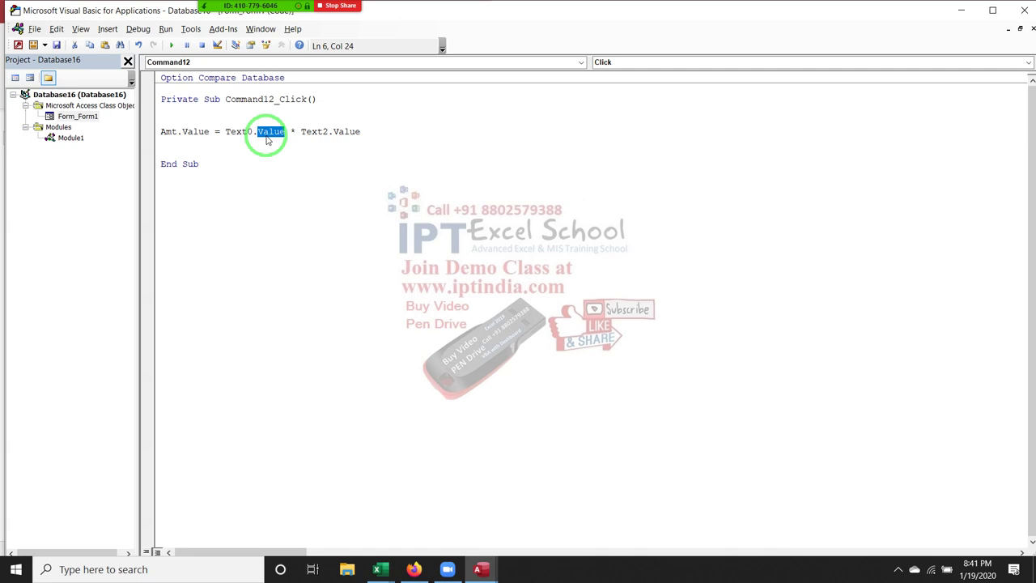
# Add a declaration line below Private Sub declaring Amt As Integer
pyautogui.click(264, 138)
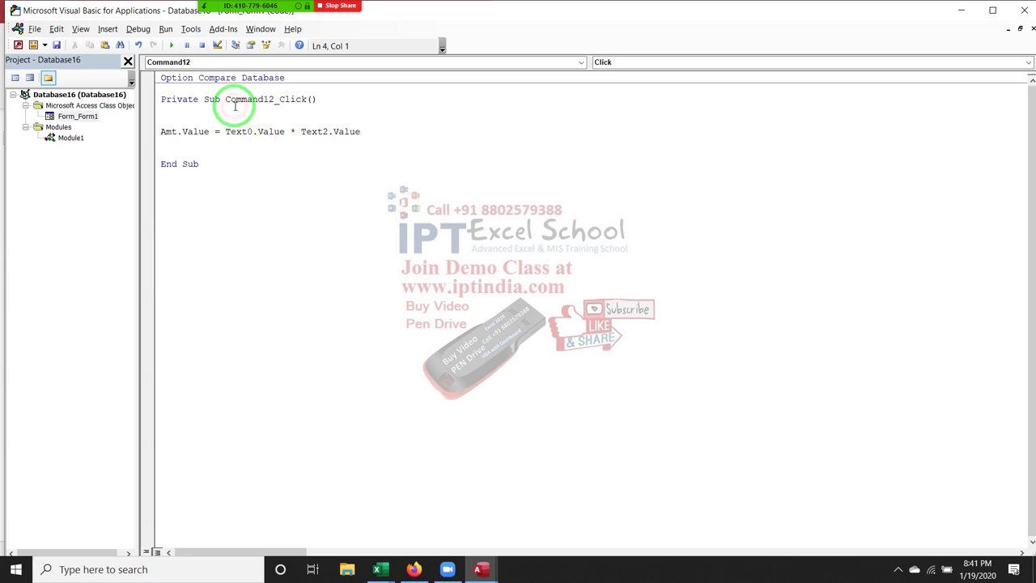
pyautogui.press('Return')
pyautogui.press('Return')
pyautogui.press('Up')
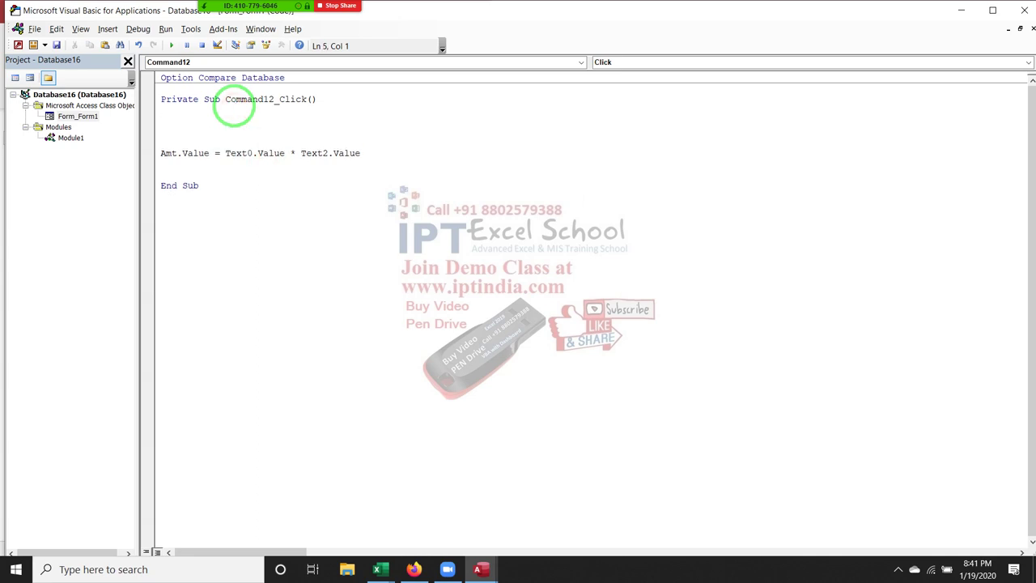
pyautogui.write('dim r as')
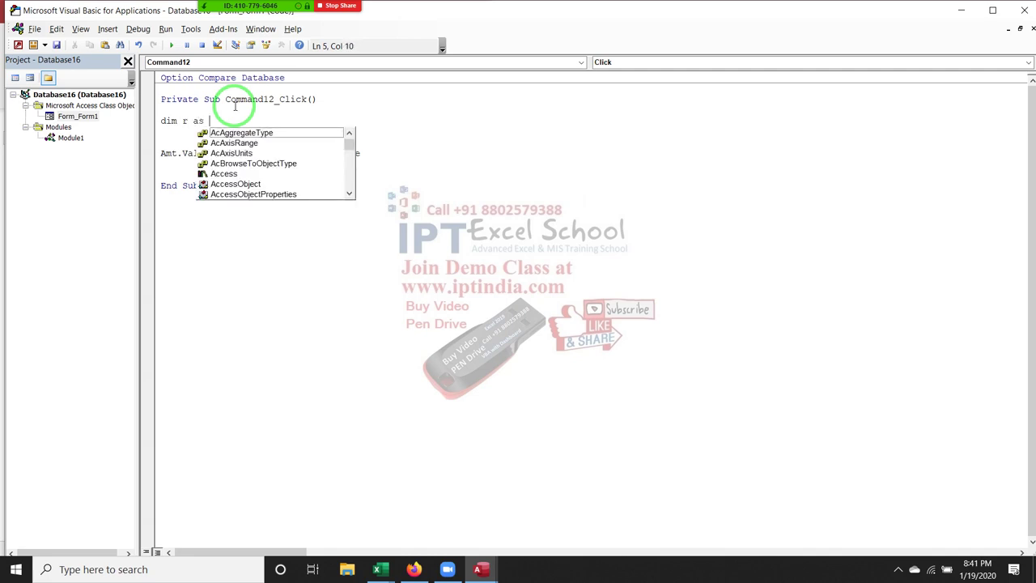
pyautogui.press('BackSpace')
pyautogui.press('BackSpace')
pyautogui.press('BackSpace')
pyautogui.press('BackSpace')
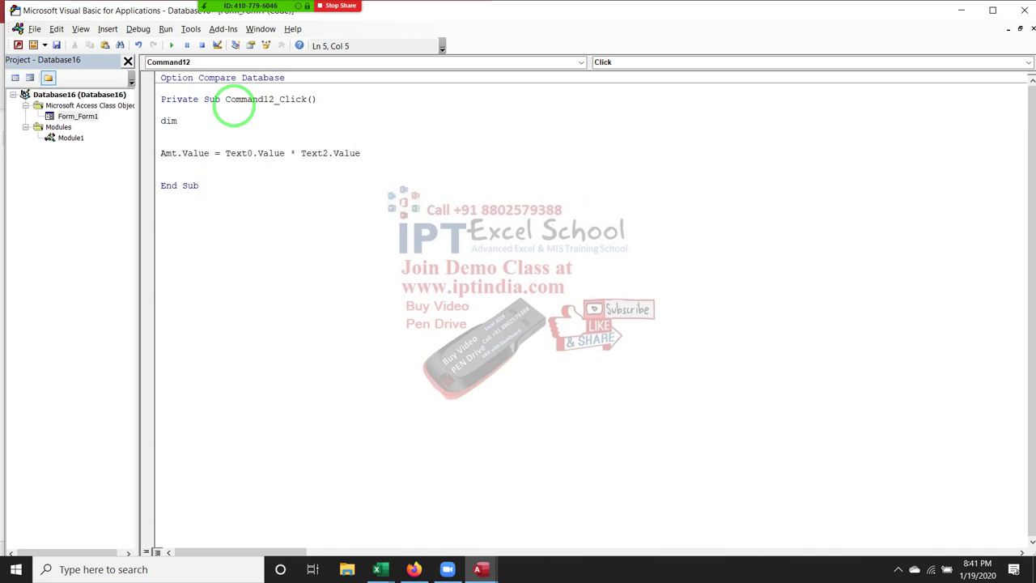
pyautogui.write('Amt as ')
pyautogui.write('i')
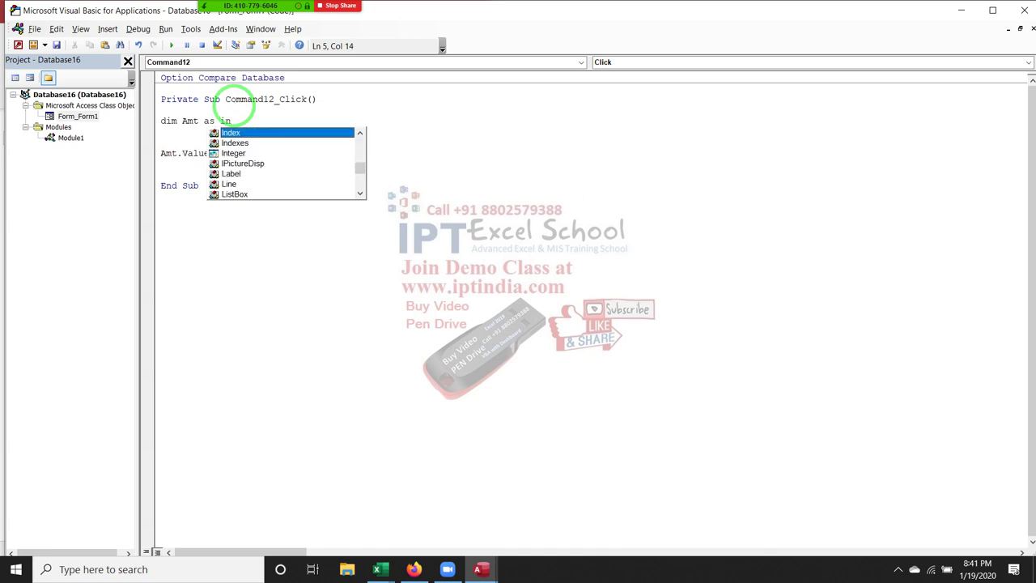
pyautogui.write('n')
pyautogui.write('t')
pyautogui.press('Tab')
pyautogui.press('Return')
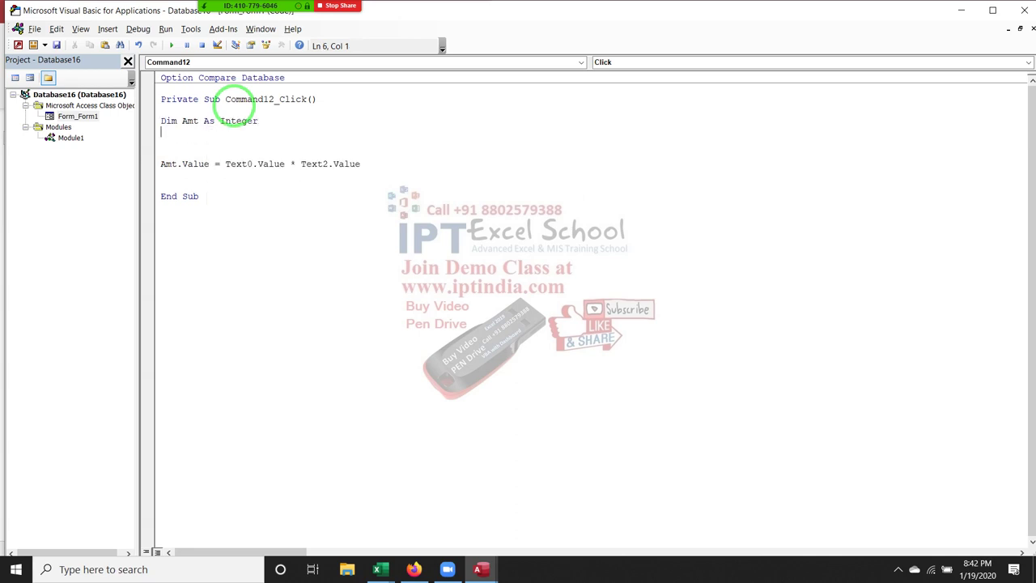
# Declare qty, mrp and GT As Integer and GST As Double
pyautogui.write('dim q')
pyautogui.write('ty as i')
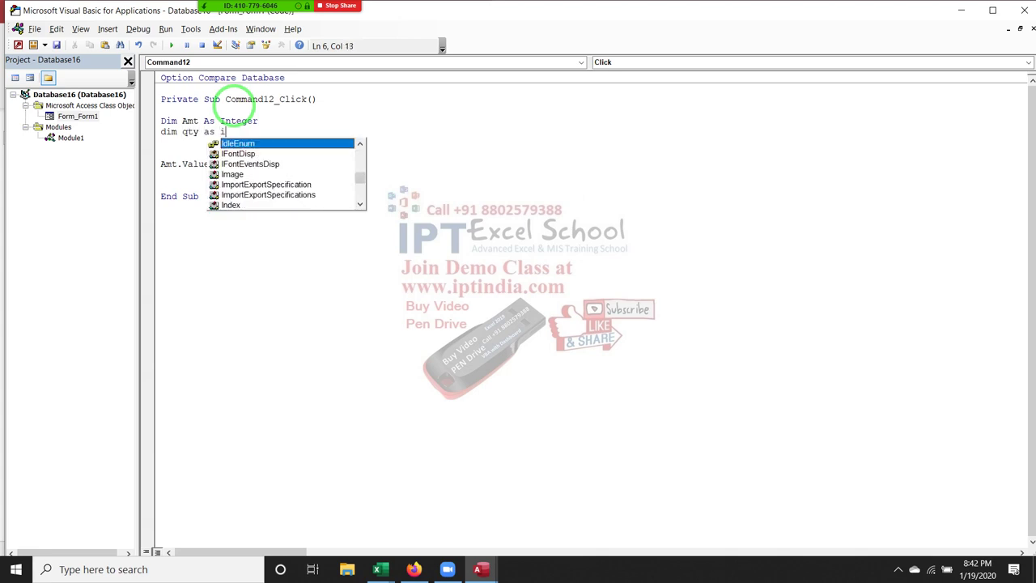
pyautogui.write('nd')
pyautogui.press('Tab')
pyautogui.press('Return')
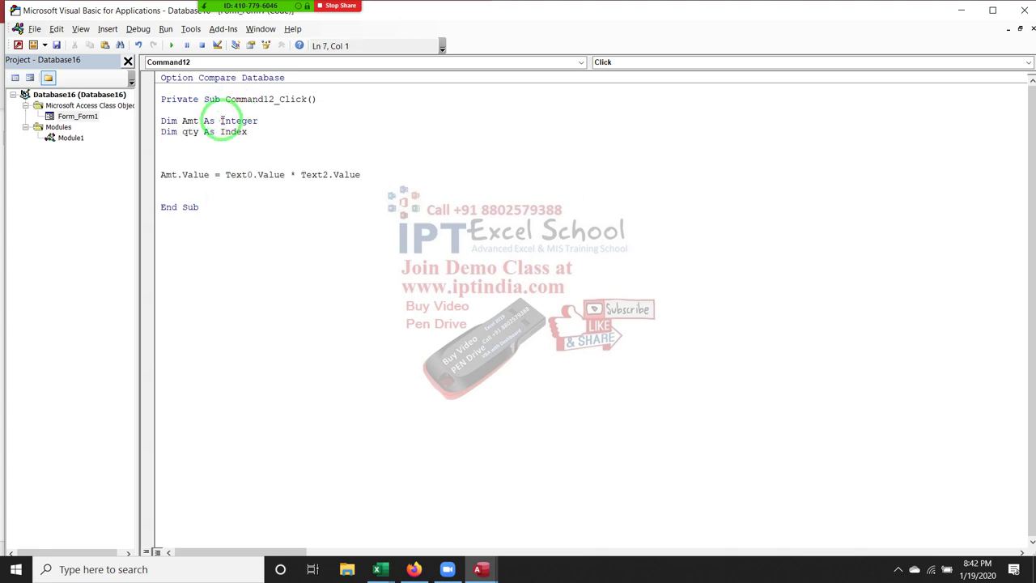
pyautogui.write('di')
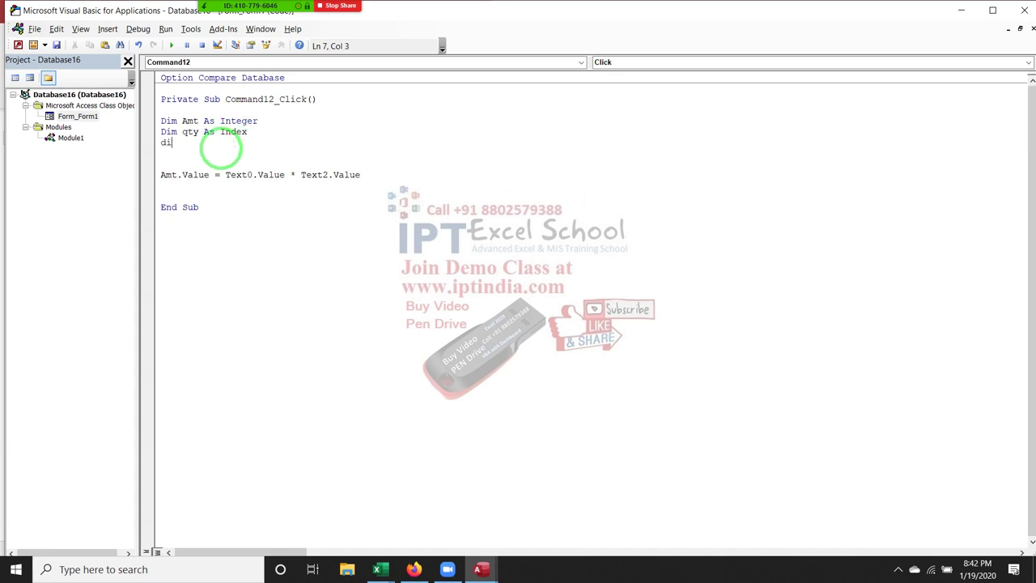
pyautogui.write('m mrp')
pyautogui.write(' as in')
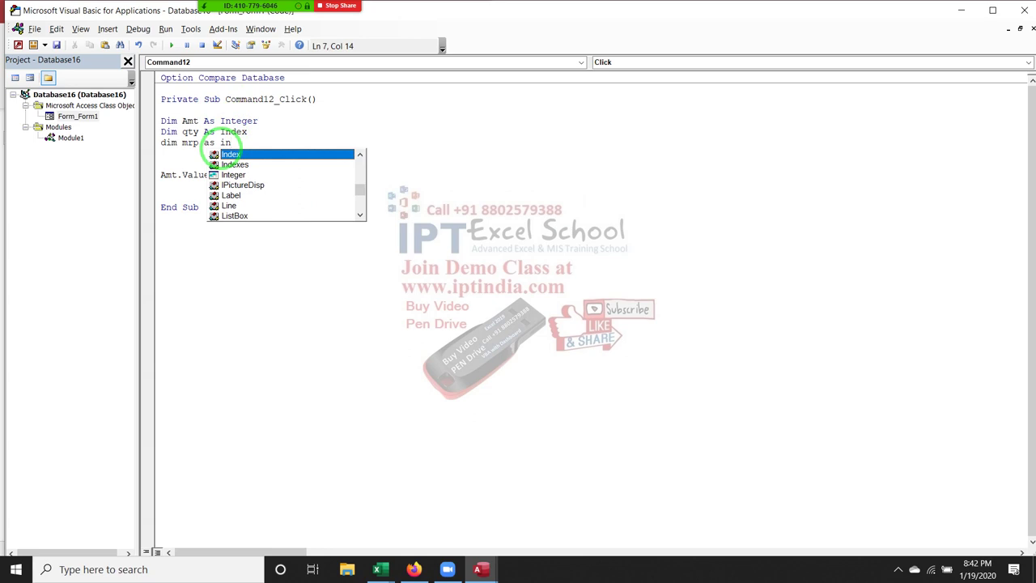
pyautogui.write('t')
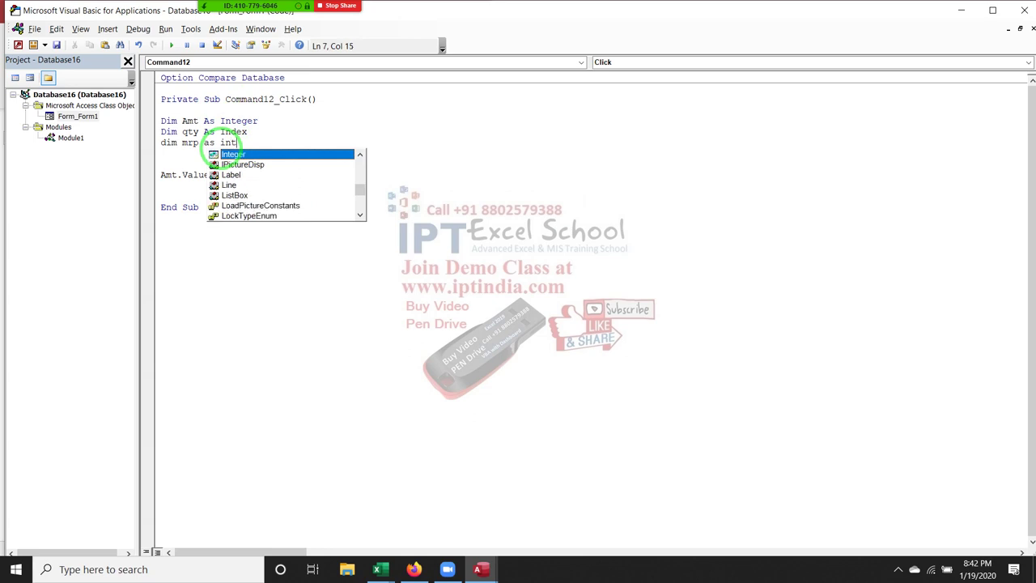
pyautogui.press('Return')
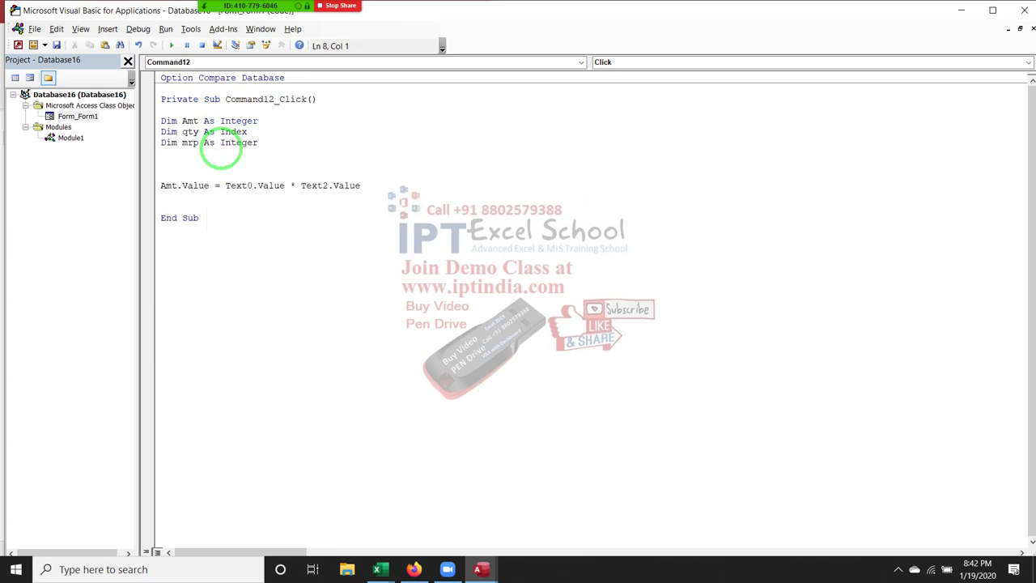
pyautogui.write('dim ')
pyautogui.write('GT')
pyautogui.write(' asd')
pyautogui.press('BackSpace')
pyautogui.press('BackSpace')
pyautogui.press('BackSpace')
pyautogui.write('s i')
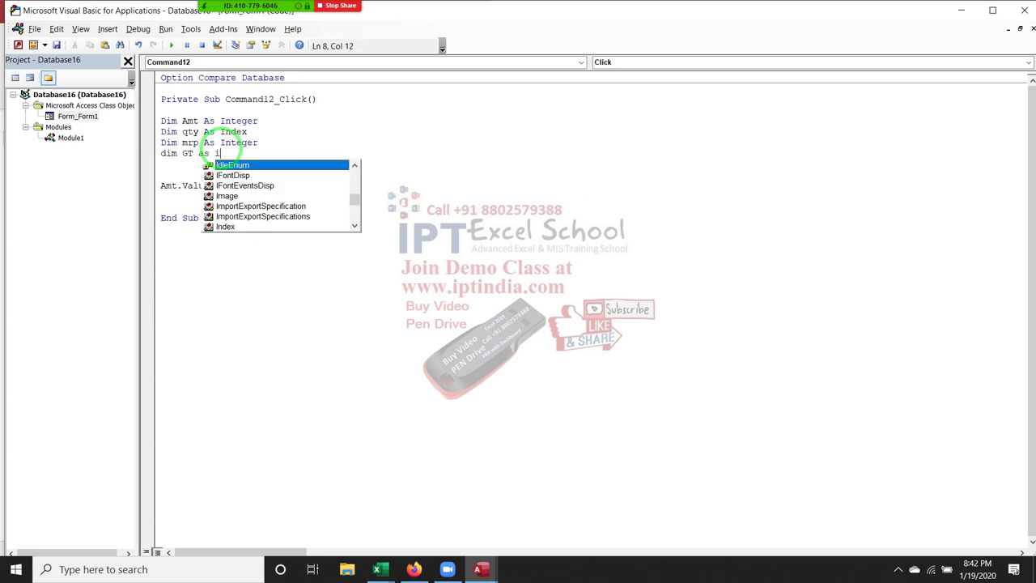
pyautogui.write('nt')
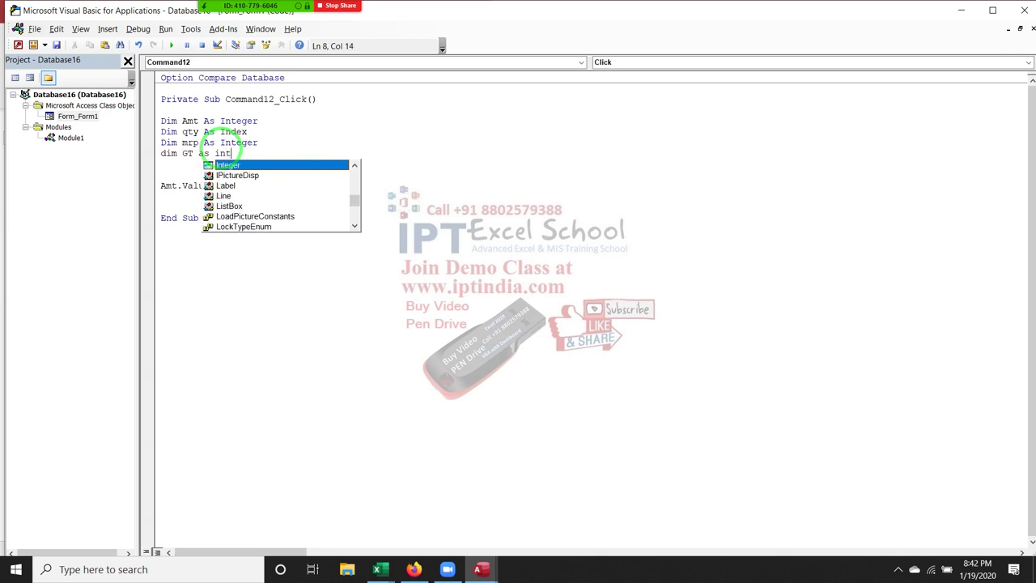
pyautogui.press('Return')
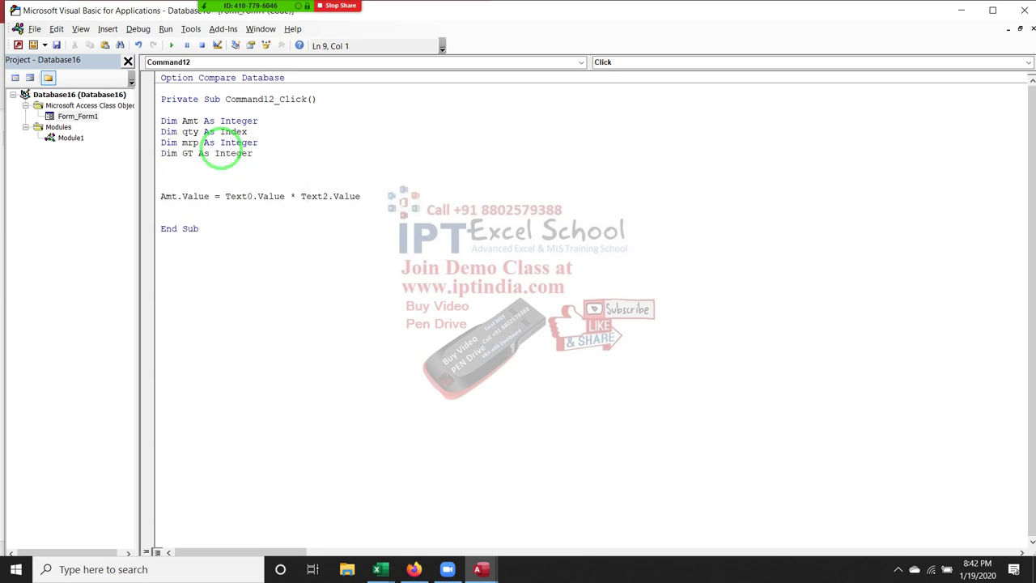
pyautogui.write('dim ')
pyautogui.write('GST ')
pyautogui.write('as ')
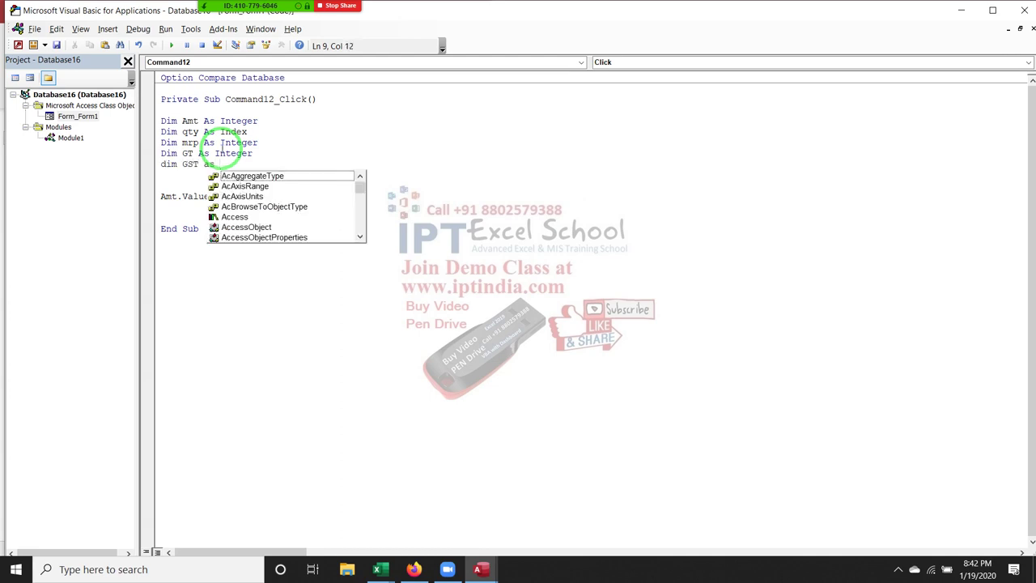
pyautogui.write('dou')
pyautogui.press('Return')
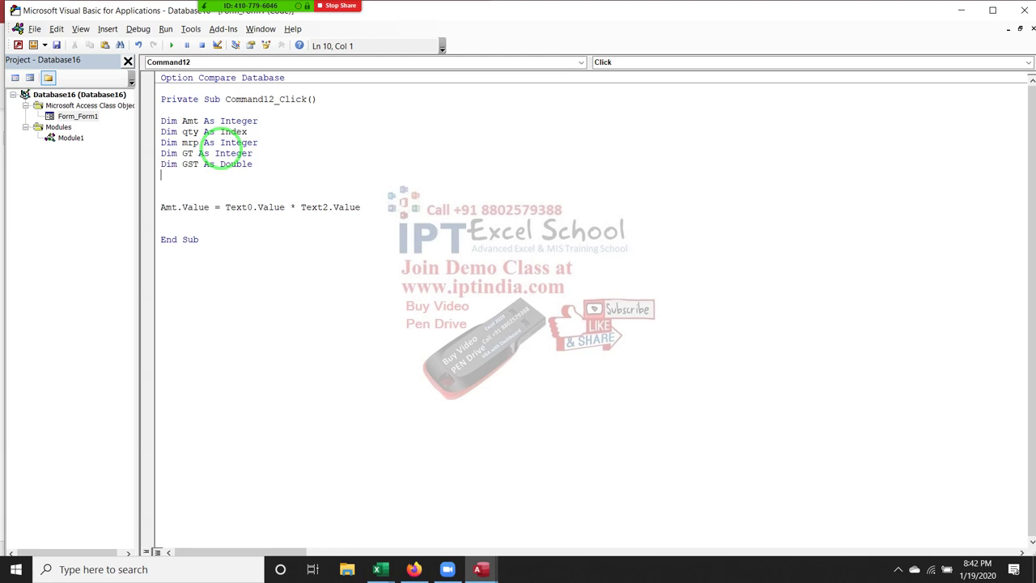
# Correct the qty declaration's mistaken type to Integer
pyautogui.press('Up')
pyautogui.press('Up')
pyautogui.press('Up')
pyautogui.press('Up')
pyautogui.press('Up')
pyautogui.hotkey('shift', 'Down')
pyautogui.hotkey('shift', 'Down')
pyautogui.hotkey('shift', 'Down')
pyautogui.press('Up')
pyautogui.press('Up')
pyautogui.press('Up')
pyautogui.doubleClick(256, 132)
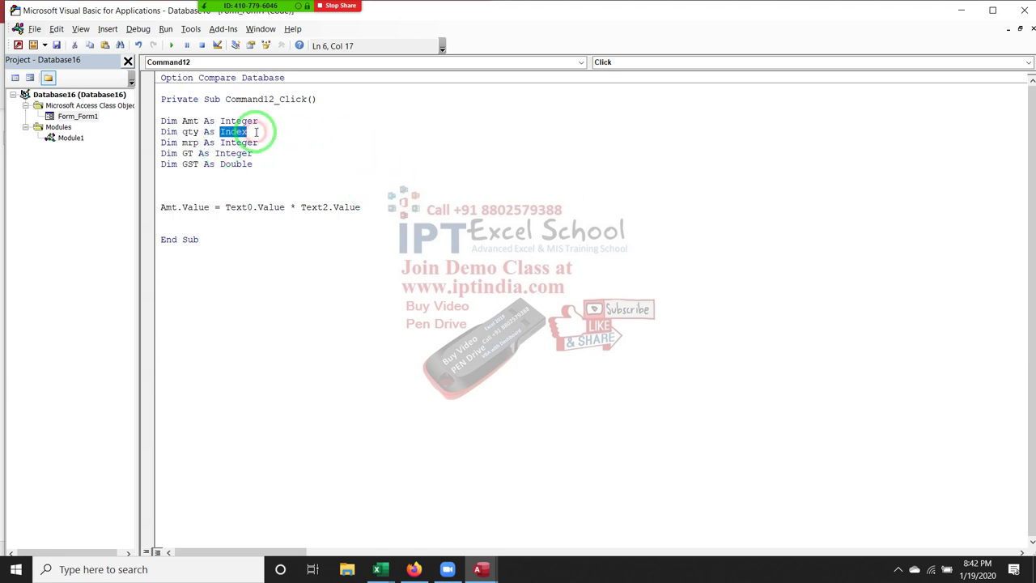
pyautogui.write('in')
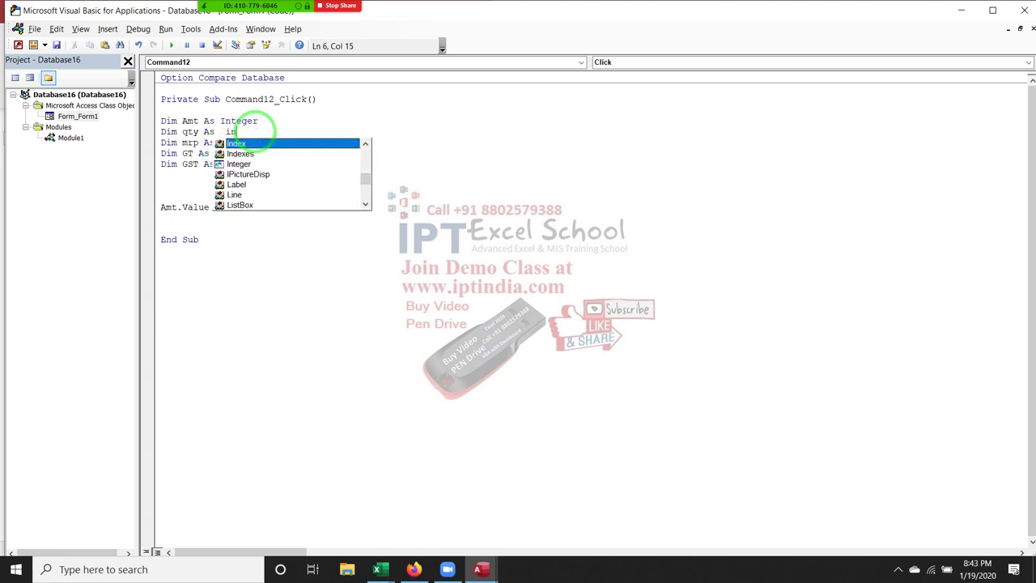
pyautogui.write('t')
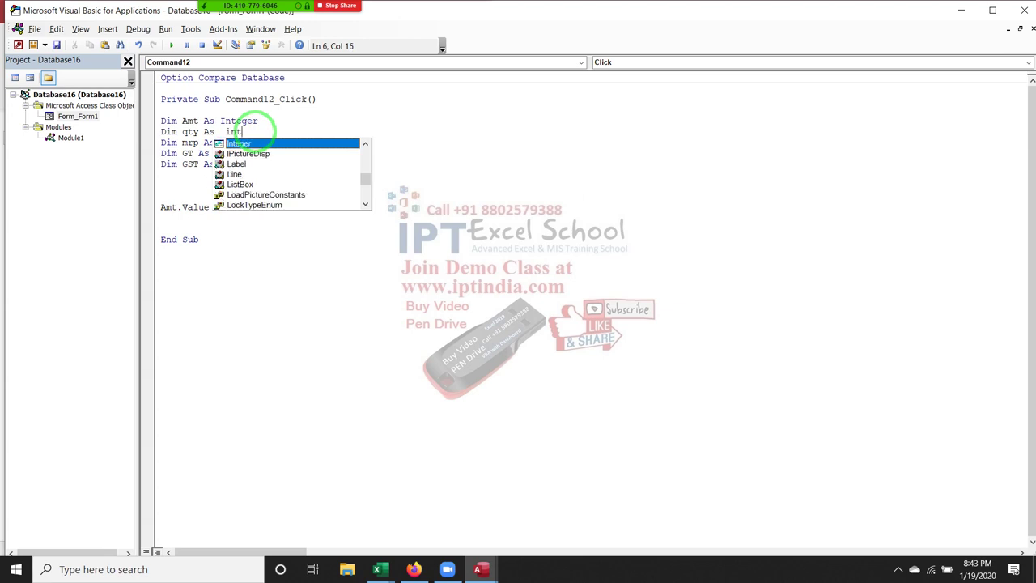
pyautogui.press('Tab')
pyautogui.press('Down')
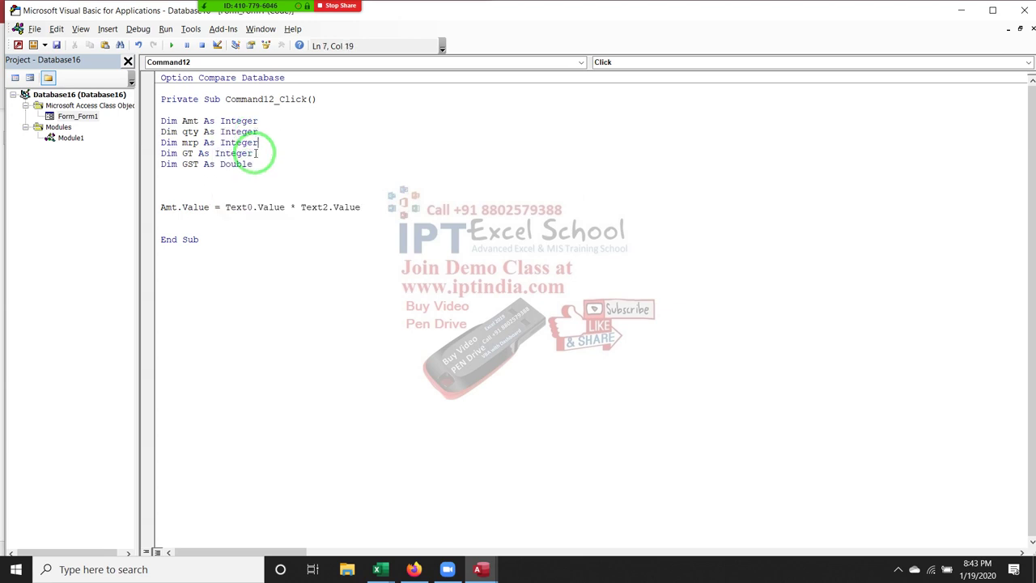
# Declare total As Double below the GST declaration
pyautogui.click(252, 175)
pyautogui.write('dim ')
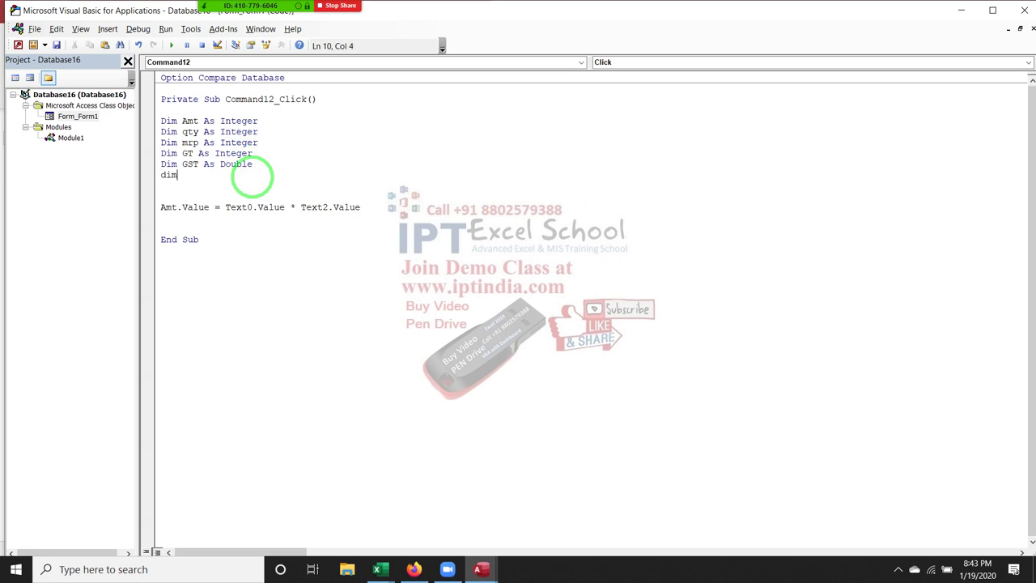
pyautogui.write('total ')
pyautogui.write('as ')
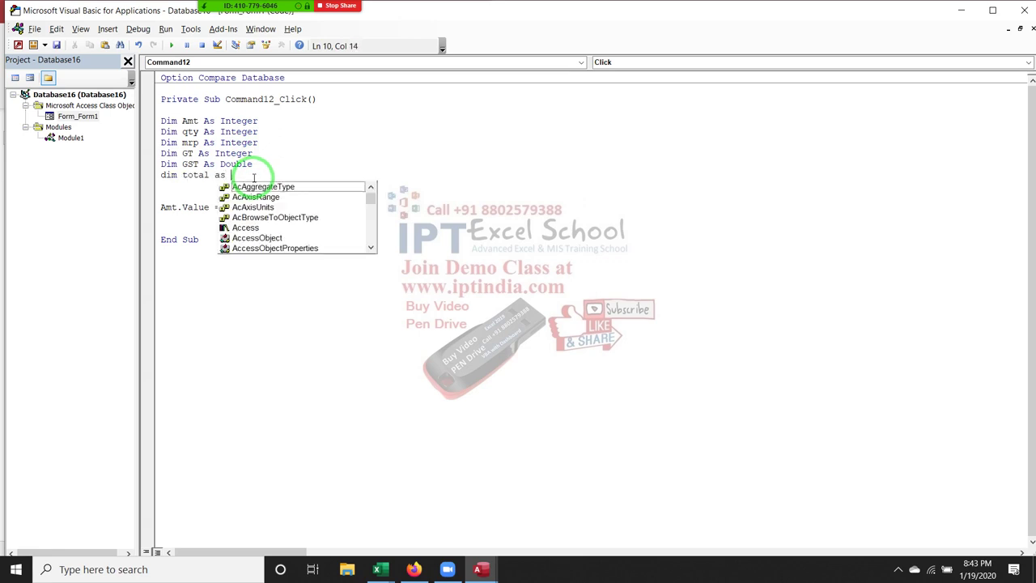
pyautogui.write('D')
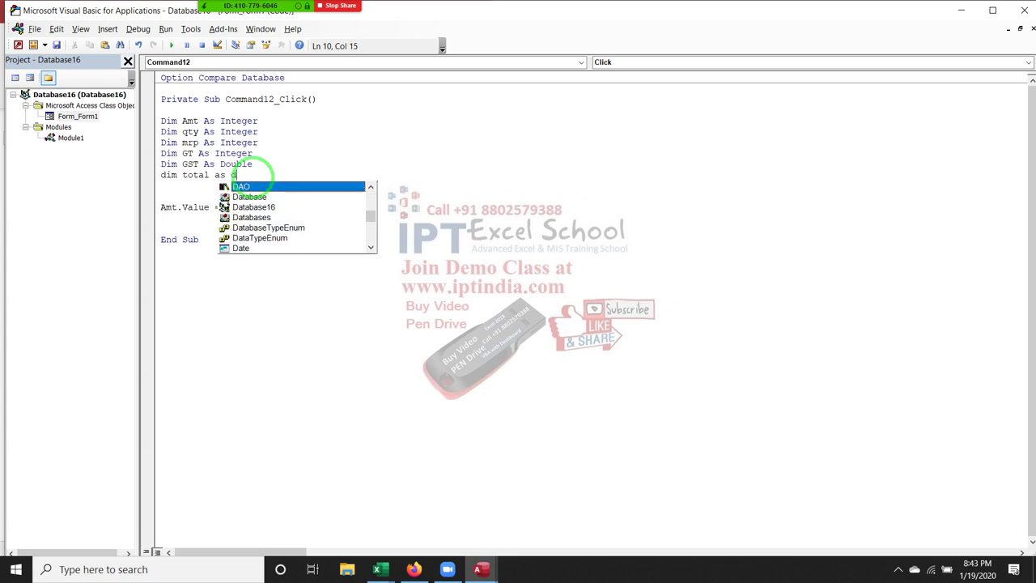
pyautogui.write('ou')
pyautogui.press('Tab')
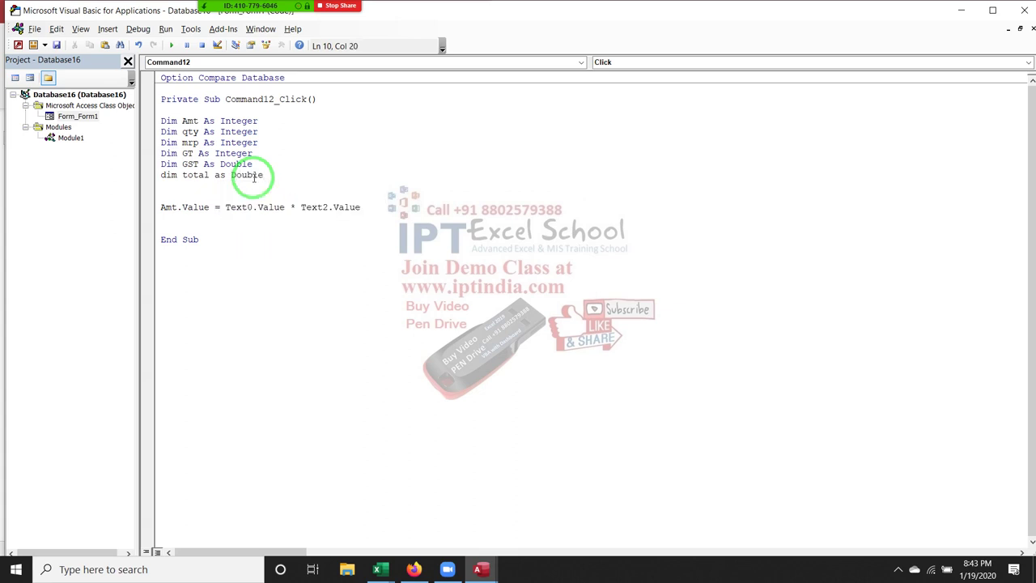
pyautogui.click(273, 241)
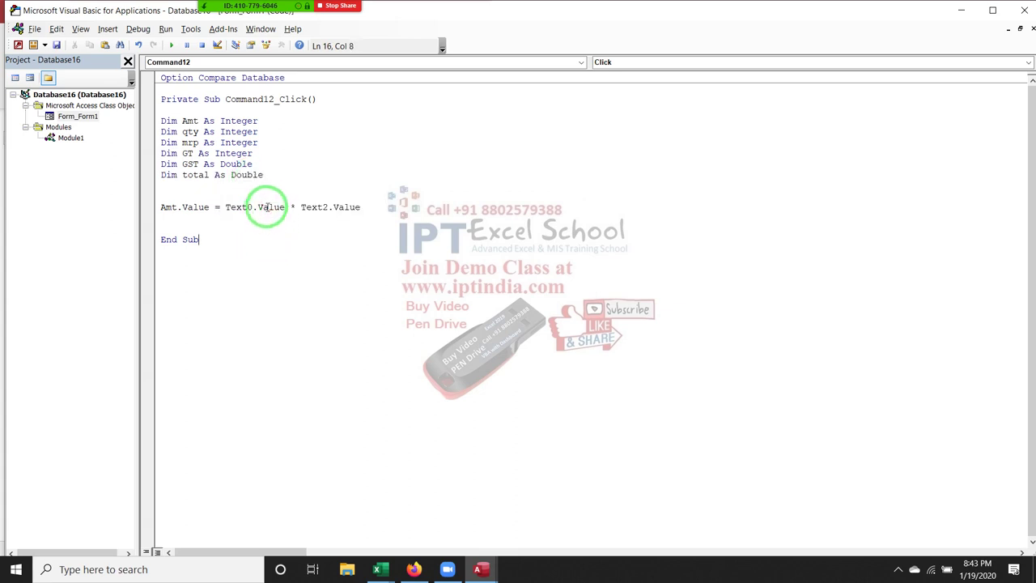
pyautogui.click(154, 210)
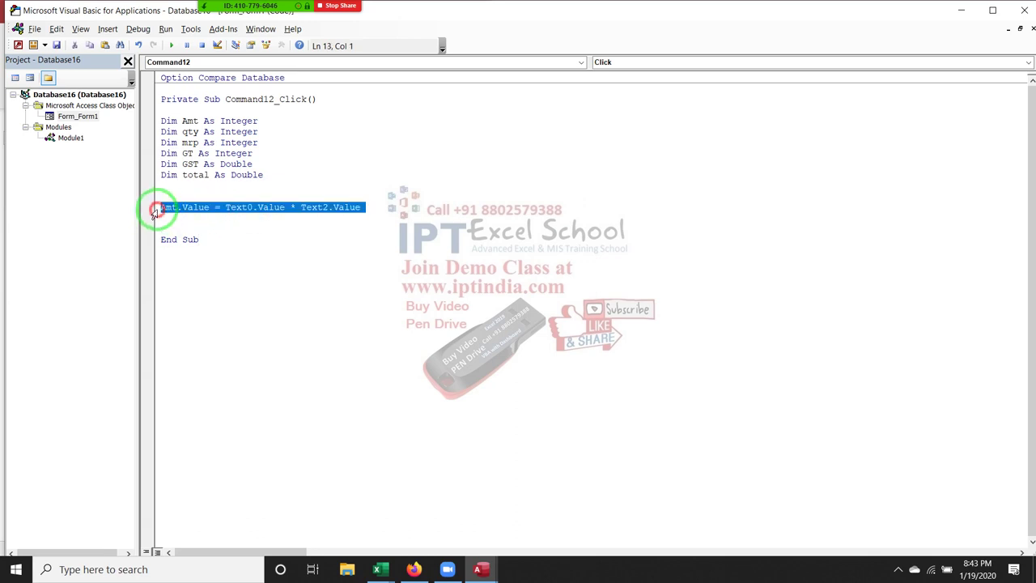
# Delete the old Amt.Value calculation line from Command12_Click
pyautogui.press('Delete')
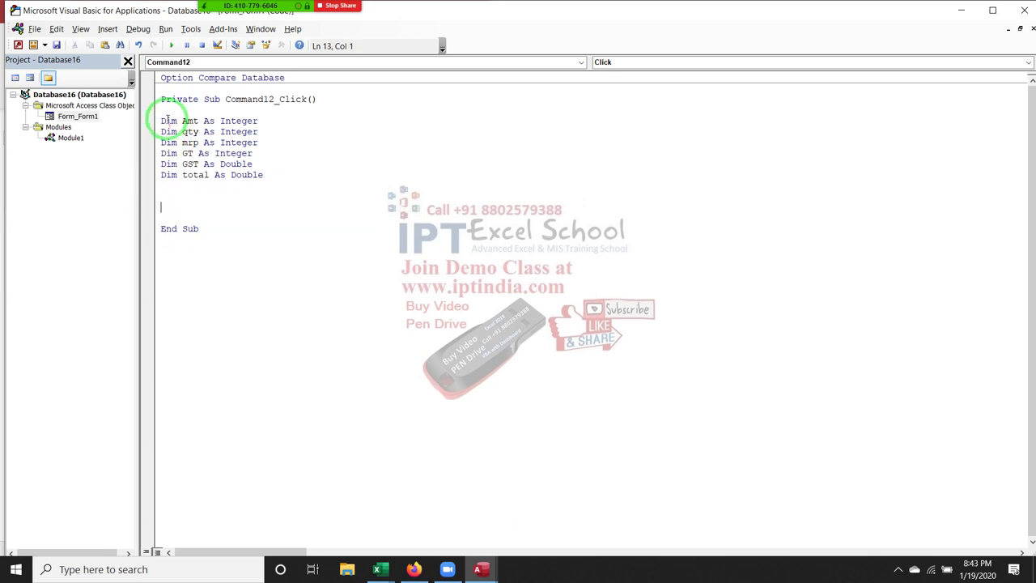
pyautogui.moveTo(161, 119)
pyautogui.mouseDown()
pyautogui.moveTo(218, 166)
pyautogui.moveTo(263, 174)
pyautogui.mouseUp()
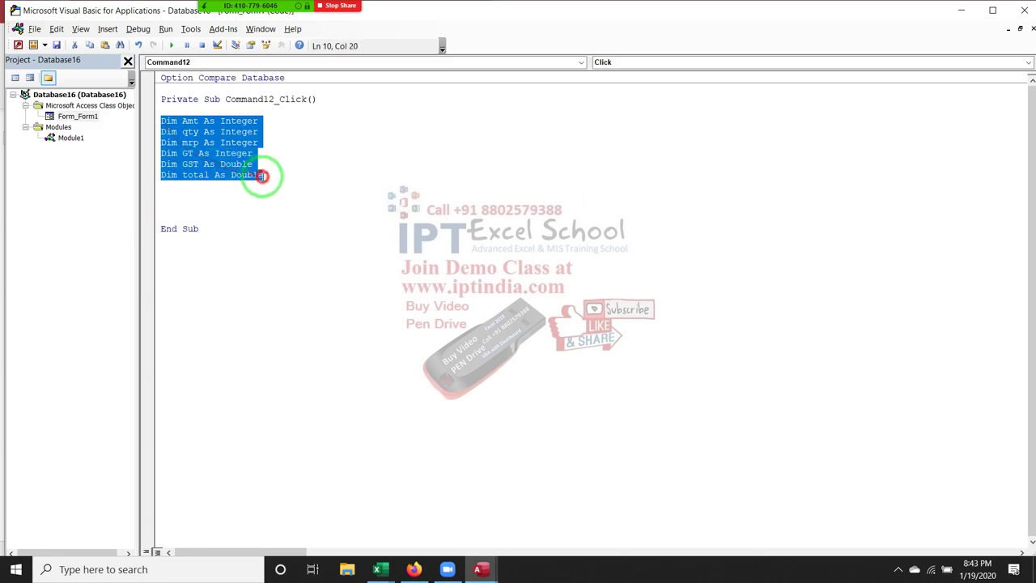
pyautogui.hotkey('alt', 'F11')
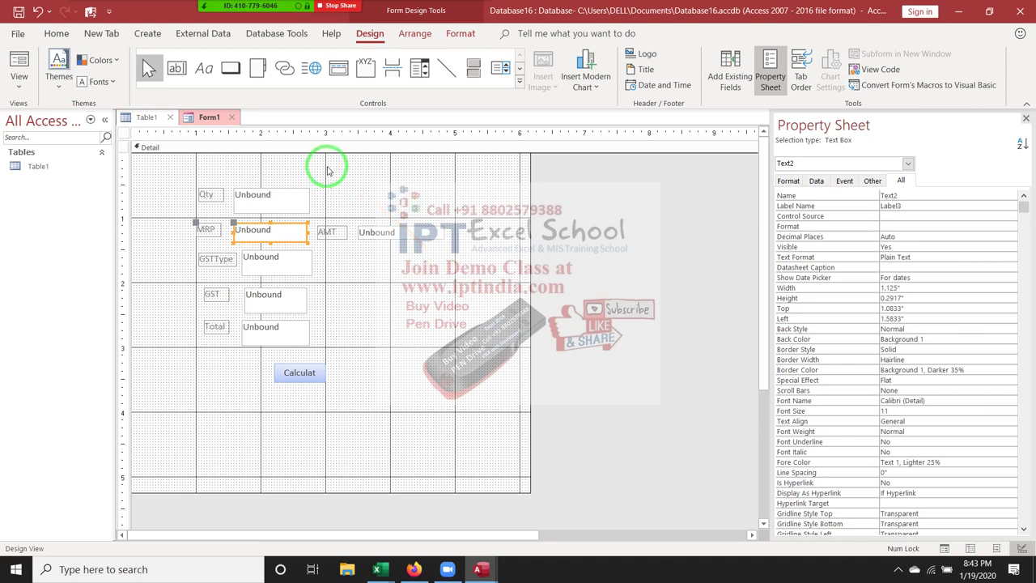
pyautogui.hotkey('alt', 'F11')
pyautogui.click(275, 191)
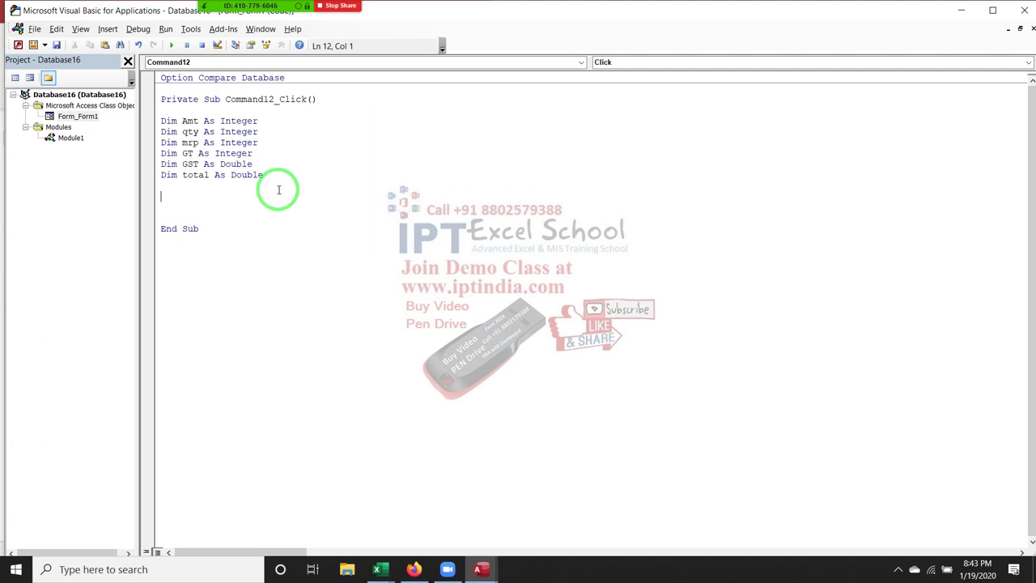
# Add qty = Text0.Value and mrp = Text2.Value, then check the Qty box's name in Form1
pyautogui.write('Q')
pyautogui.write('ty')
pyautogui.write('=t')
pyautogui.write('ext0')
pyautogui.write('.v')
pyautogui.press('Down')
pyautogui.press('Tab')
pyautogui.press('Return')
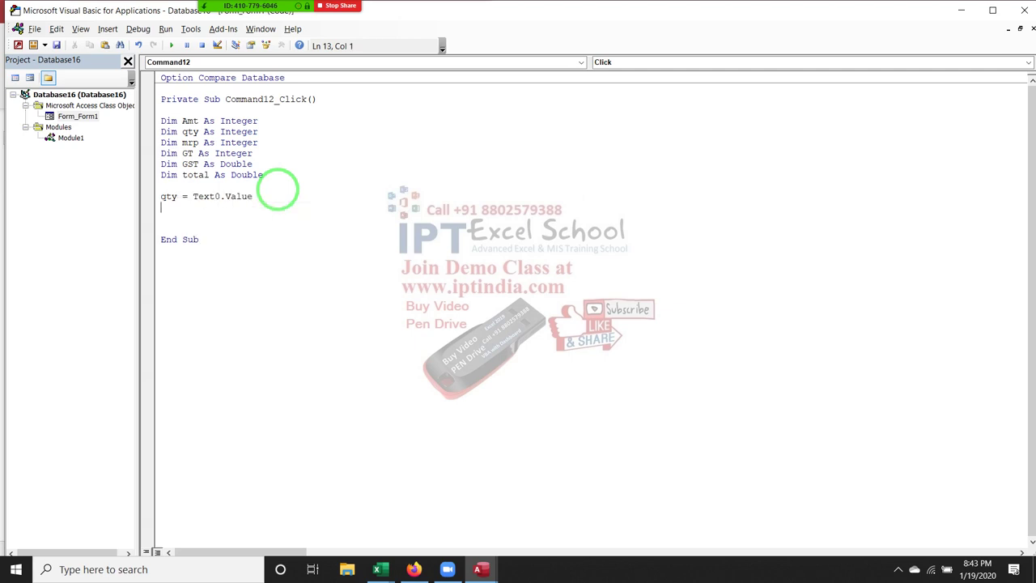
pyautogui.write('MR')
pyautogui.write('P = ')
pyautogui.write('text')
pyautogui.write('2.')
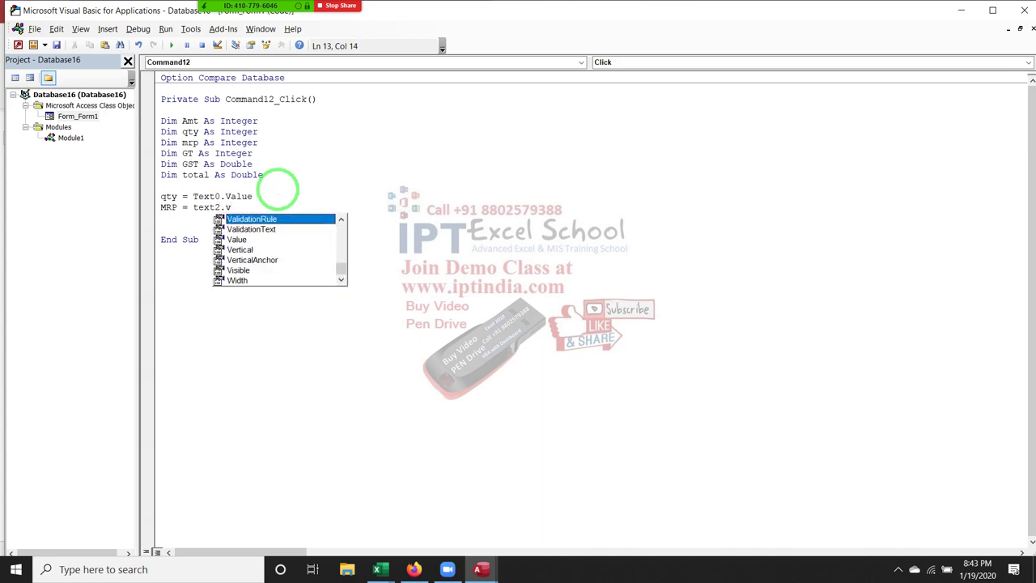
pyautogui.write('v')
pyautogui.press('Tab')
pyautogui.press('Return')
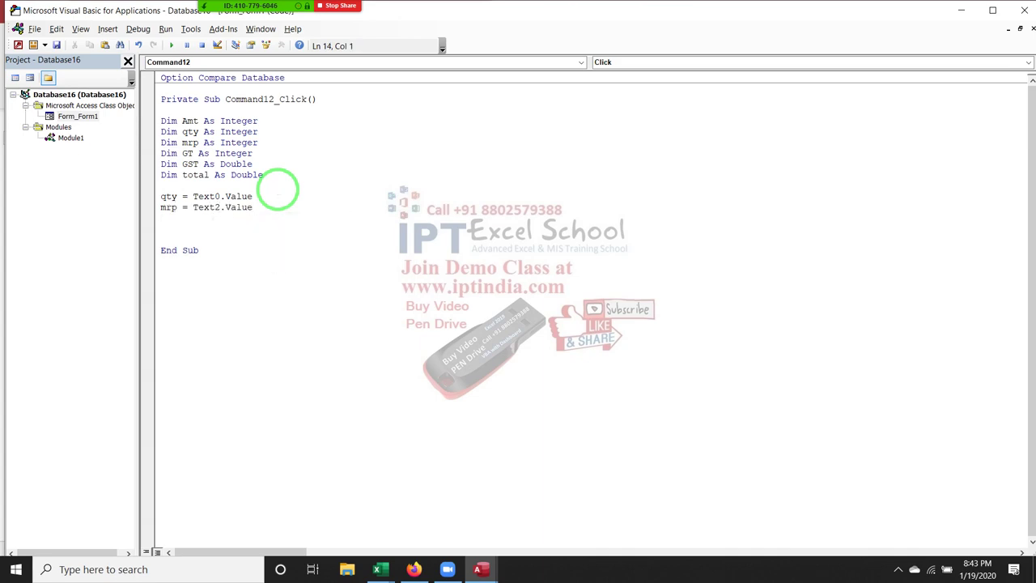
pyautogui.hotkey('alt', 'F11')
pyautogui.click(310, 204)
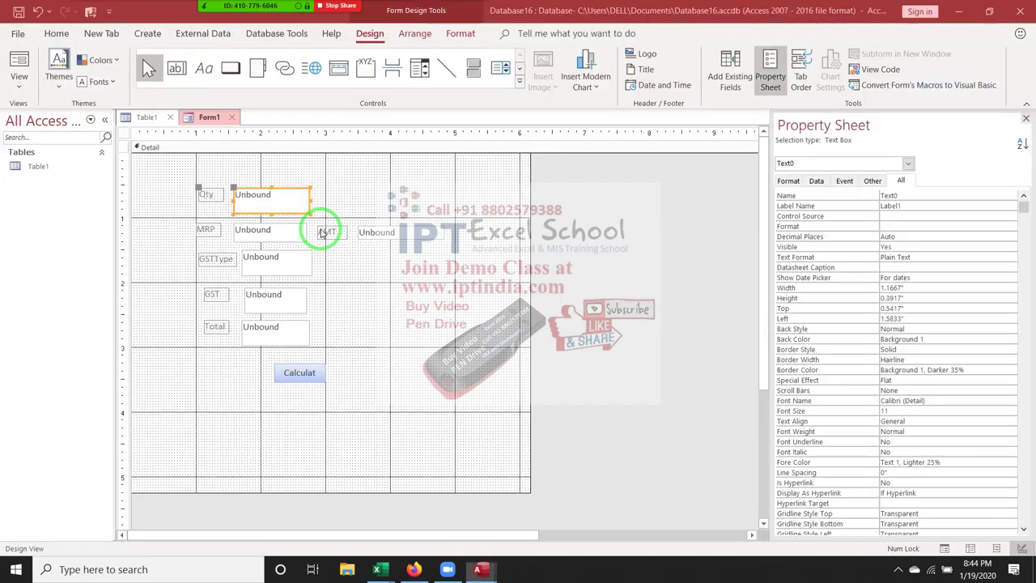
# Confirm the MRP and AMT box names and add the line Amt = qty * mrp
pyautogui.click(257, 231)
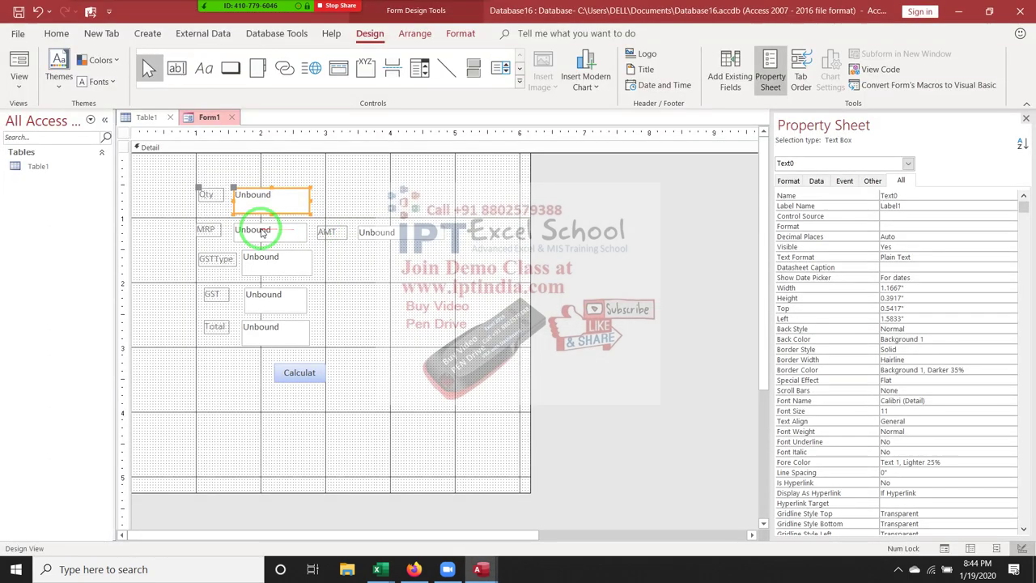
pyautogui.click(365, 232)
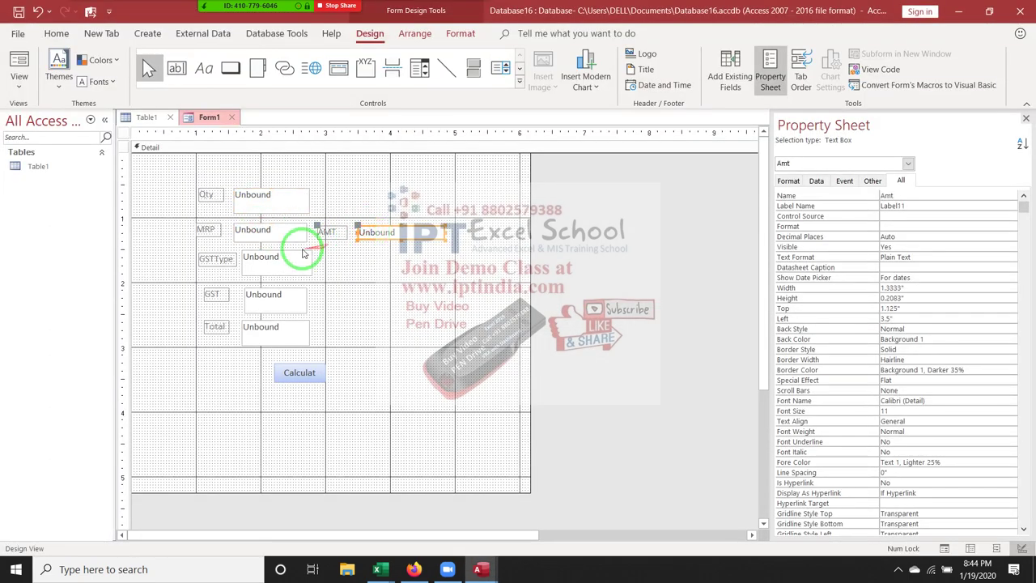
pyautogui.hotkey('alt', 'F11')
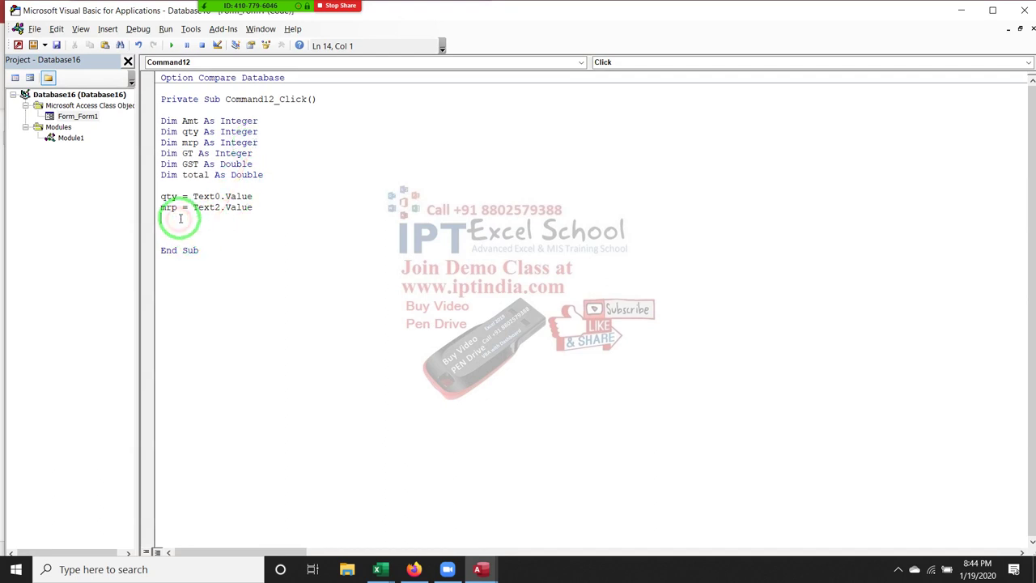
pyautogui.press('Return')
pyautogui.write('A')
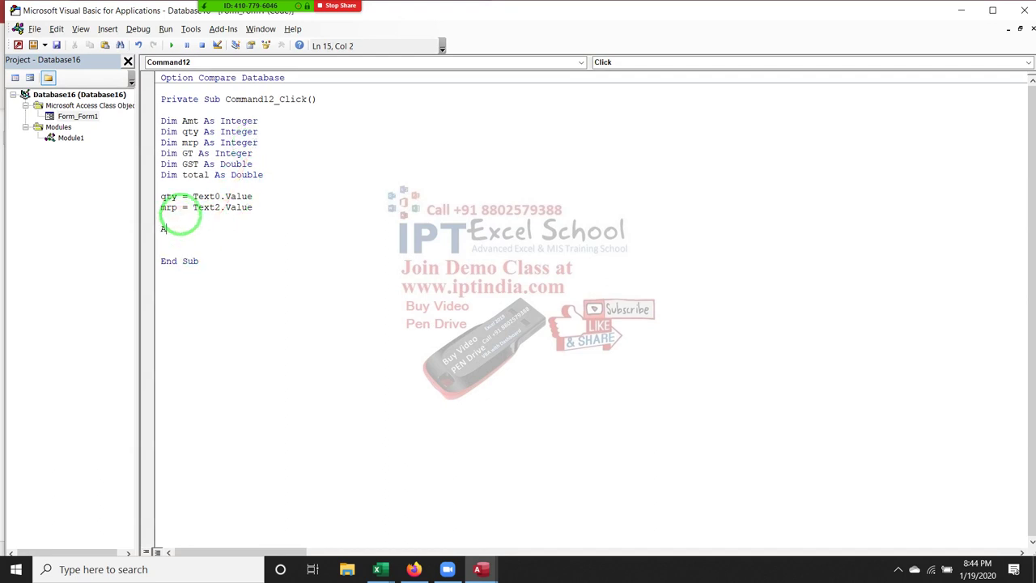
pyautogui.write('mt= ')
pyautogui.write('qty ')
pyautogui.write('* m')
pyautogui.write('rp')
pyautogui.press('Return')
pyautogui.press('Return')
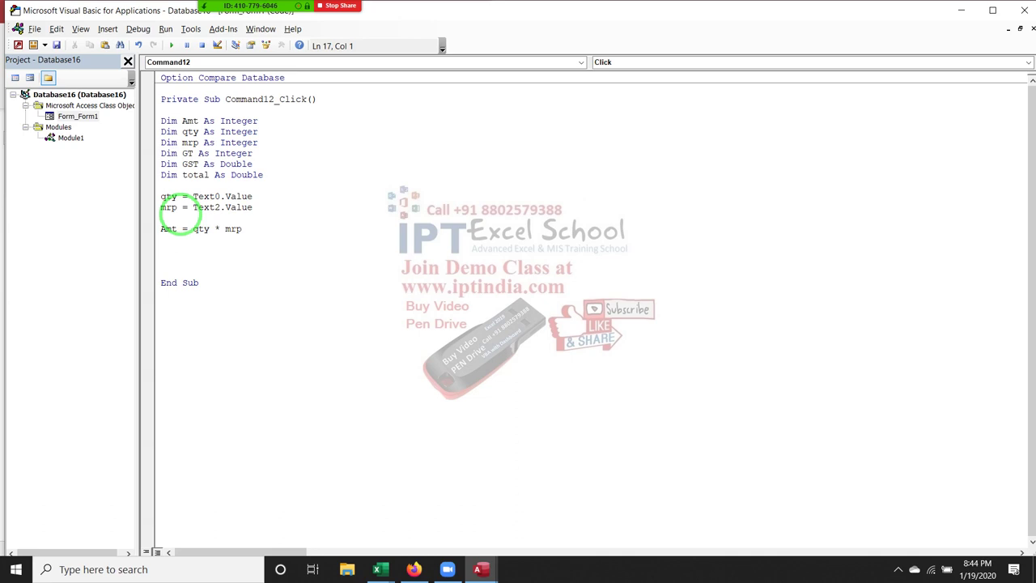
# Begin the next code line with GT
pyautogui.write('St')
pyautogui.press('BackSpace')
pyautogui.press('BackSpace')
pyautogui.write('Gt=')
# Check the GST and GSTType box names and complete GT = Text4.Value
pyautogui.hotkey('alt', 'F11')
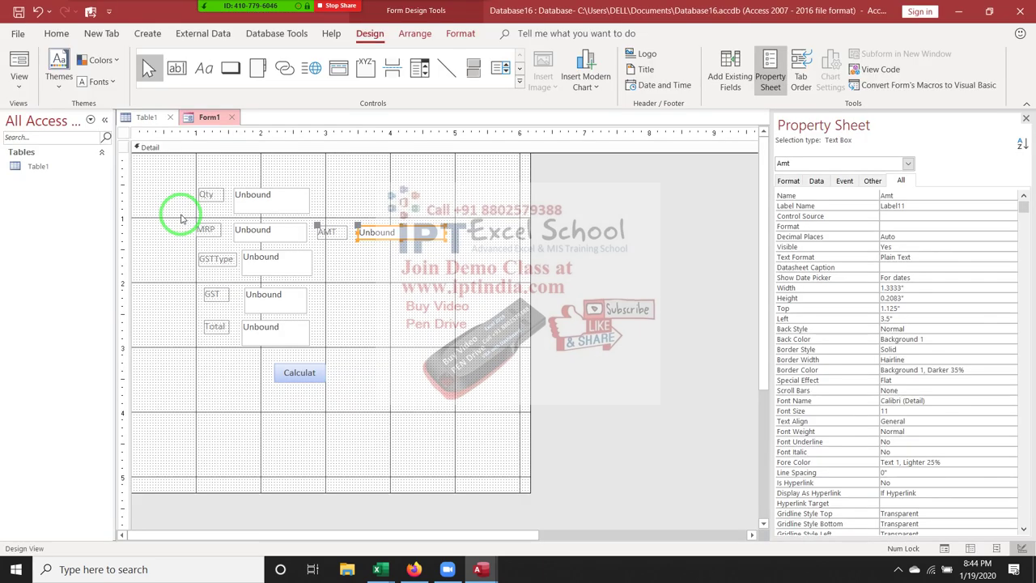
pyautogui.click(267, 299)
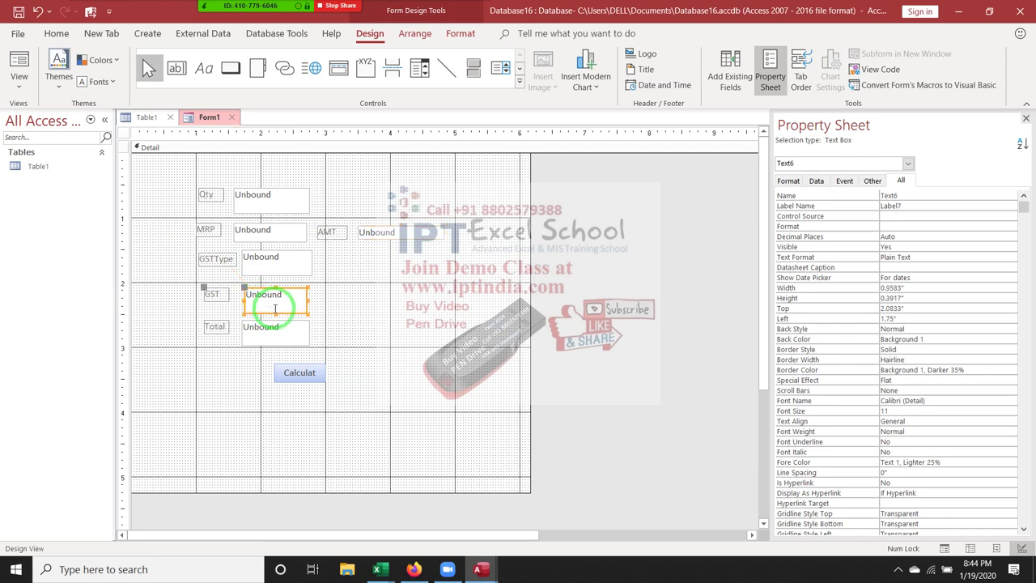
pyautogui.click(266, 261)
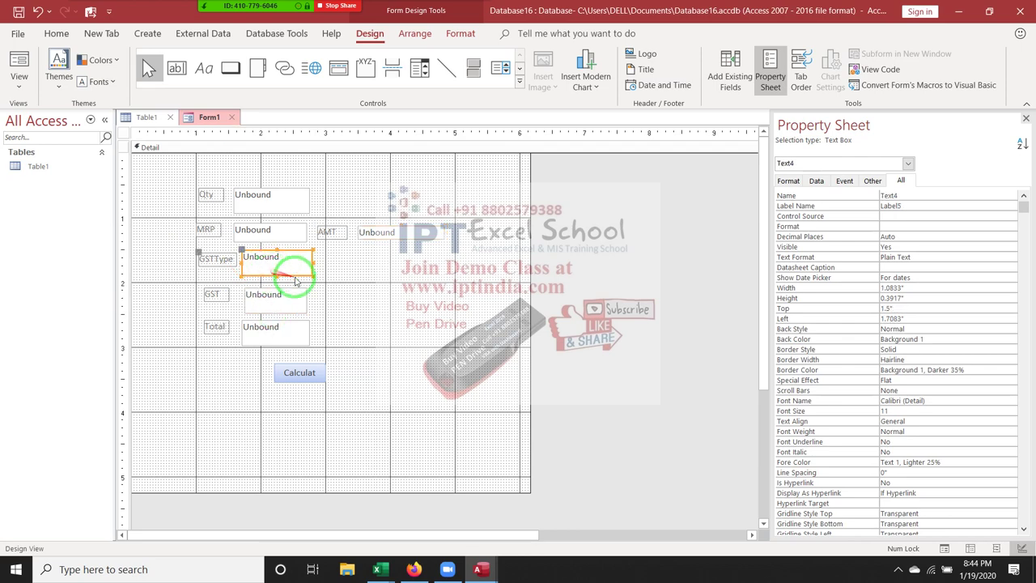
pyautogui.hotkey('alt', 'F11')
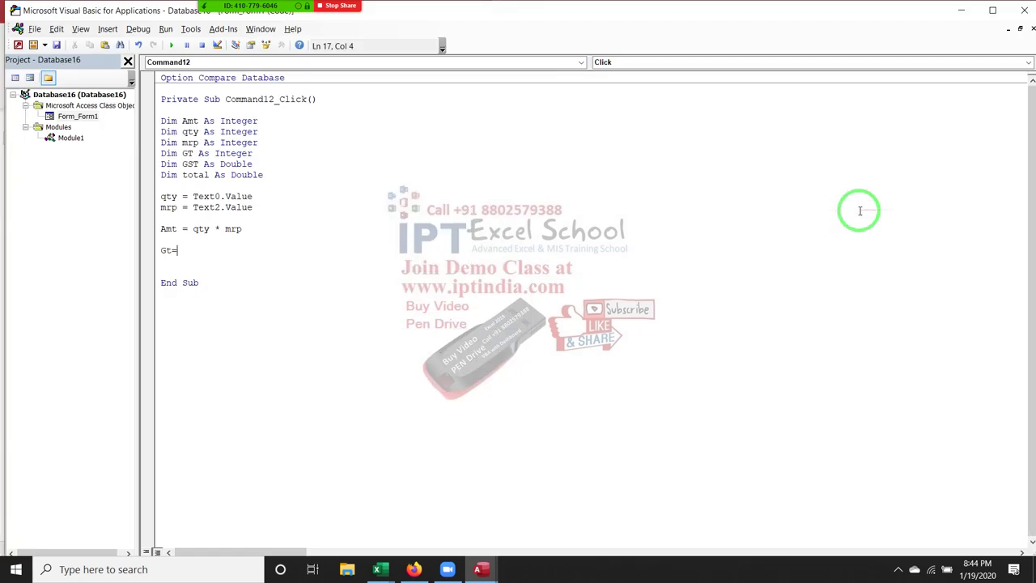
pyautogui.write('tex')
pyautogui.write('t4.v')
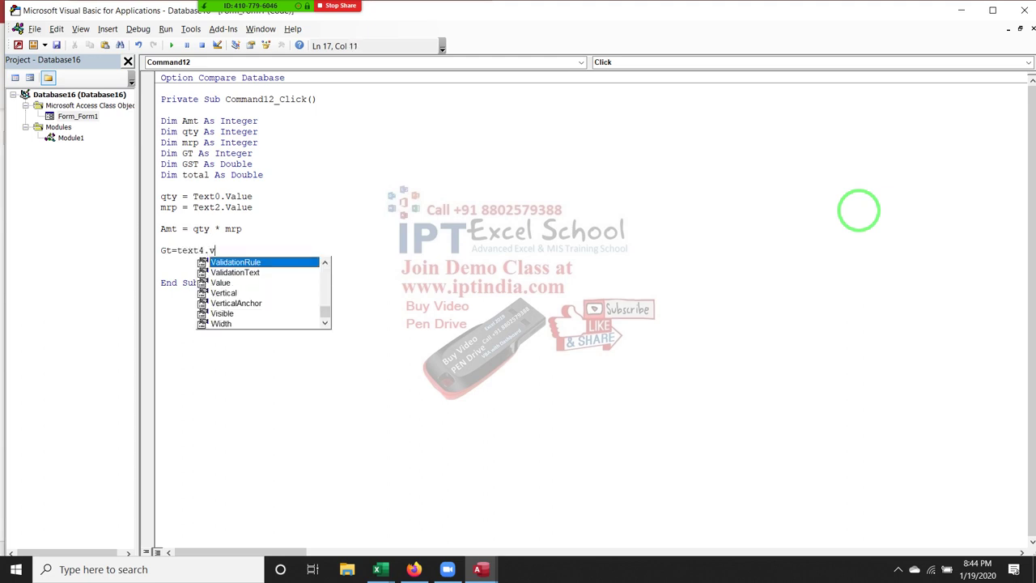
pyautogui.write('alu')
pyautogui.press('Tab')
pyautogui.press('Return')
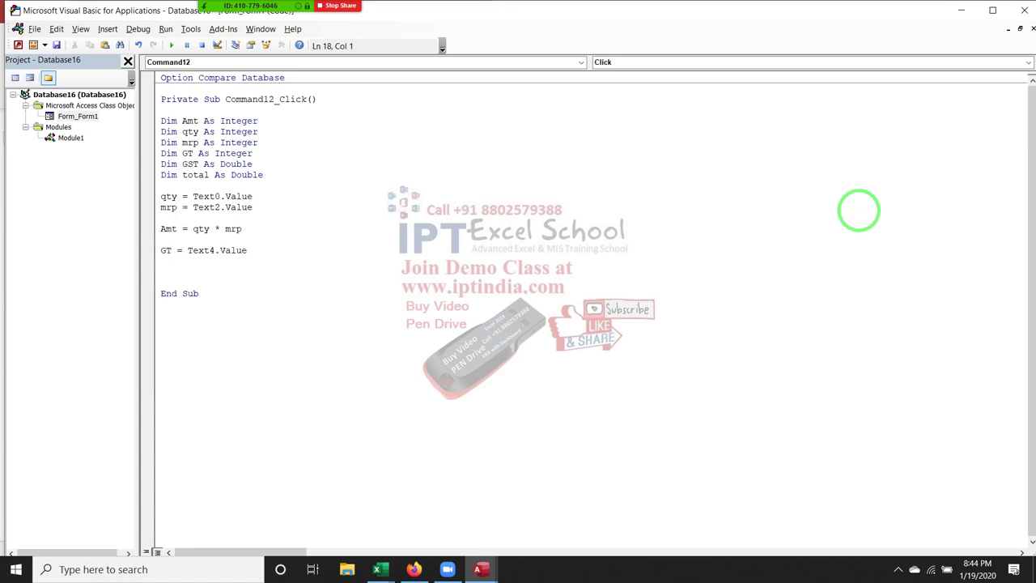
# Start a new line with GST = in the code
pyautogui.hotkey('alt', 'F11')
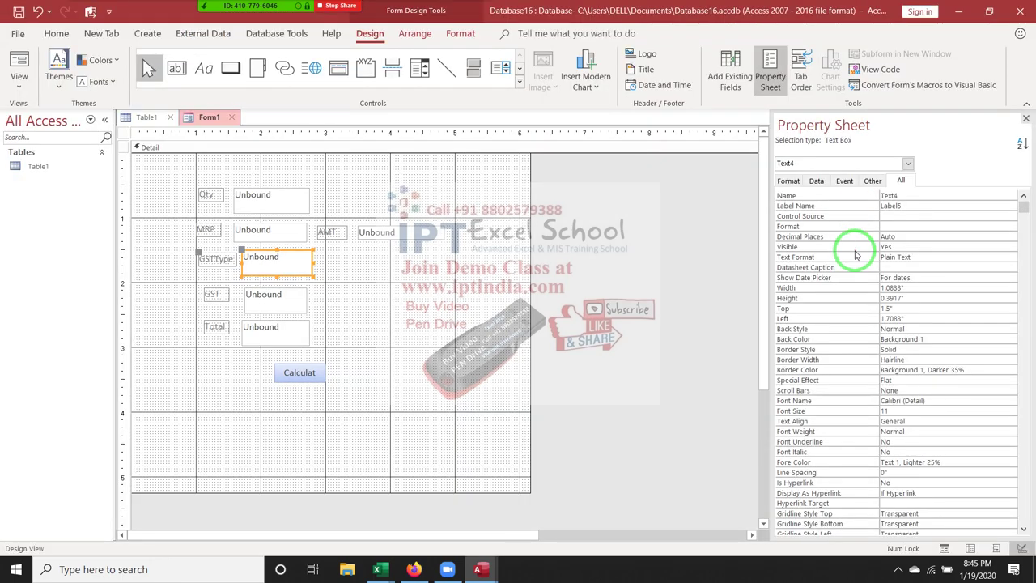
pyautogui.hotkey('alt', 'F11')
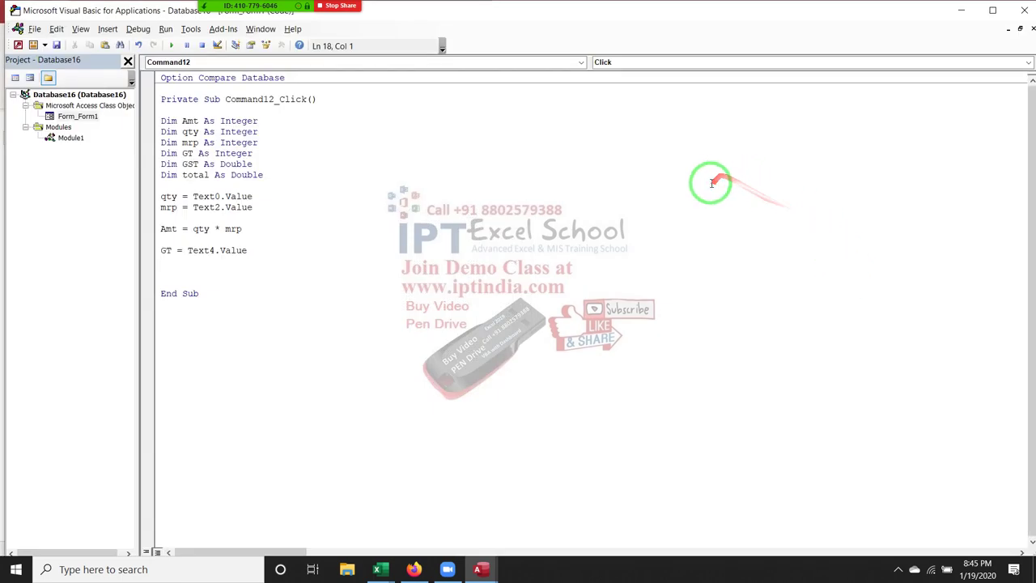
pyautogui.press('Return')
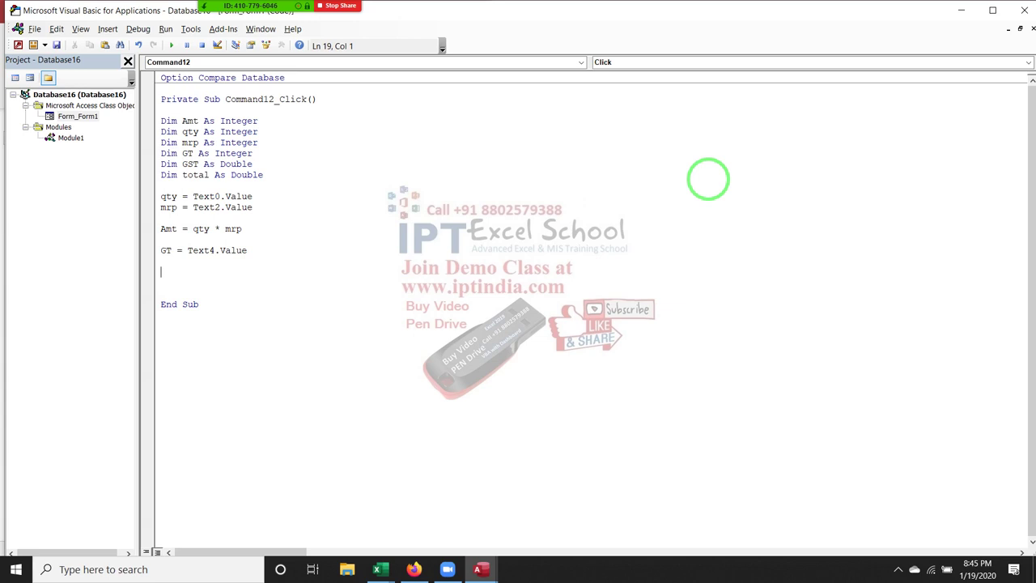
pyautogui.write('GST ')
pyautogui.write('= Amt+ (amt* 0.05')
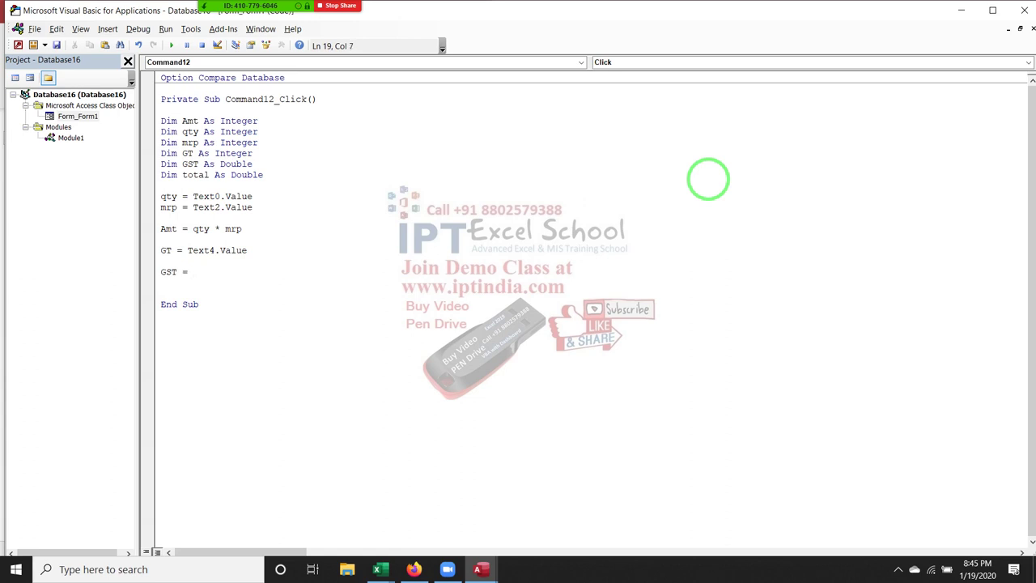
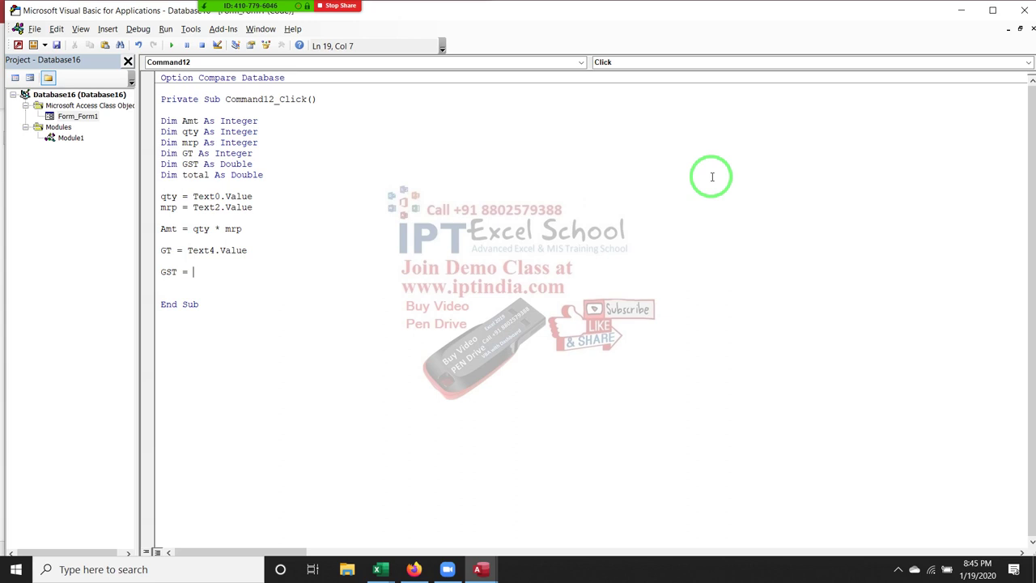
# Finish the GST line as GST = Amt + (Amt * 0.05) and return to the form design
pyautogui.write('Amt')
pyautogui.write('+ (am')
pyautogui.write('t* ')
pyautogui.write('0.0')
pyautogui.write('5)')
pyautogui.press('Return')
pyautogui.press('Return')
pyautogui.press('Return')
pyautogui.press('Return')
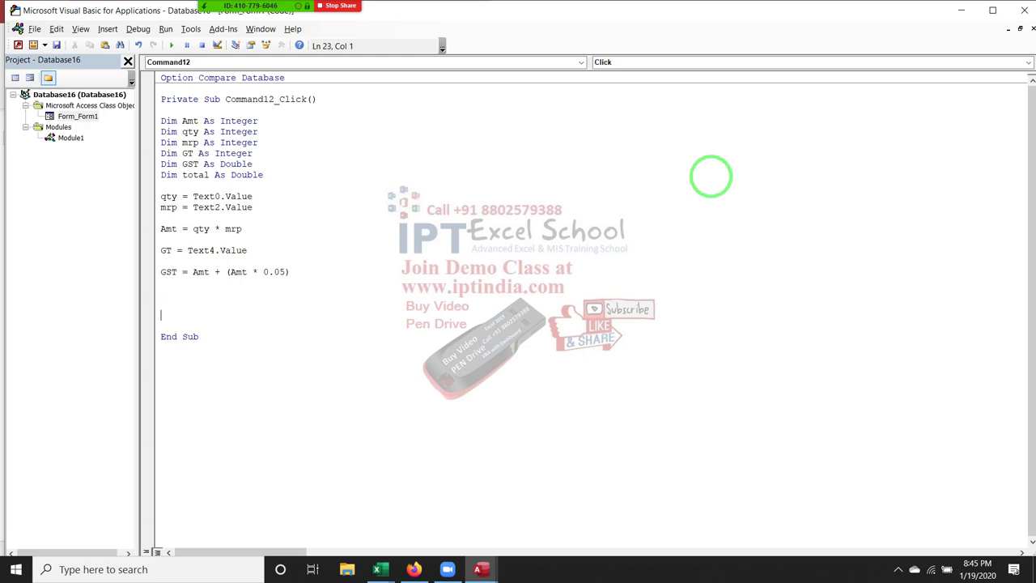
pyautogui.hotkey('alt', 'F11')
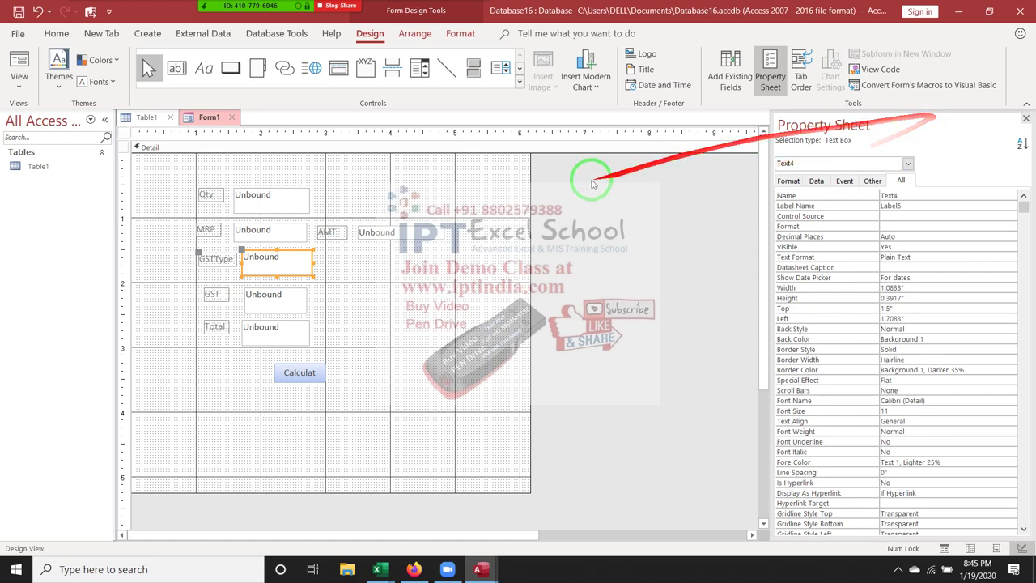
# Rename the AMT text box to CAmt through its Name property
pyautogui.click(441, 233)
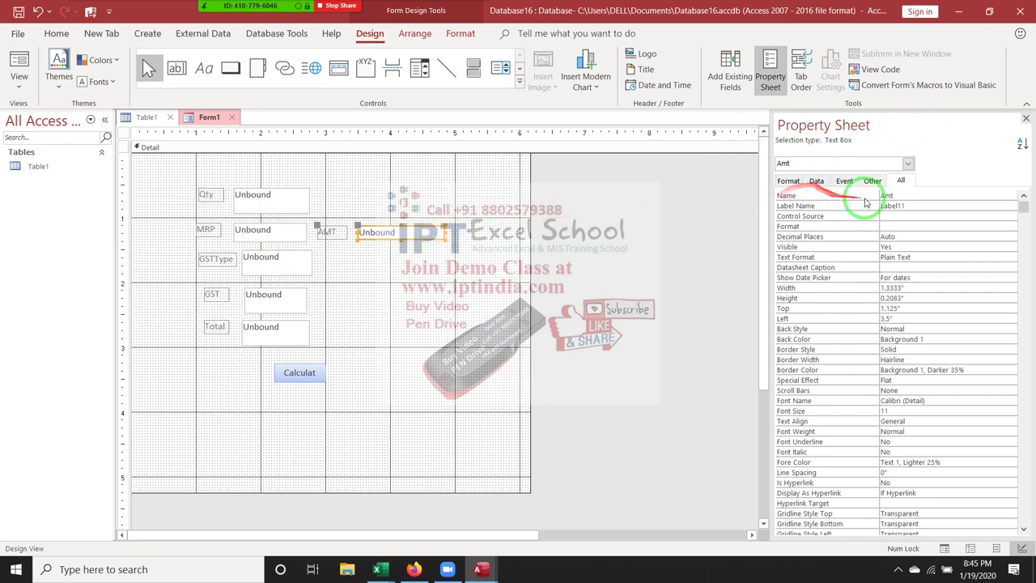
pyautogui.hotkey('alt', 'F11')
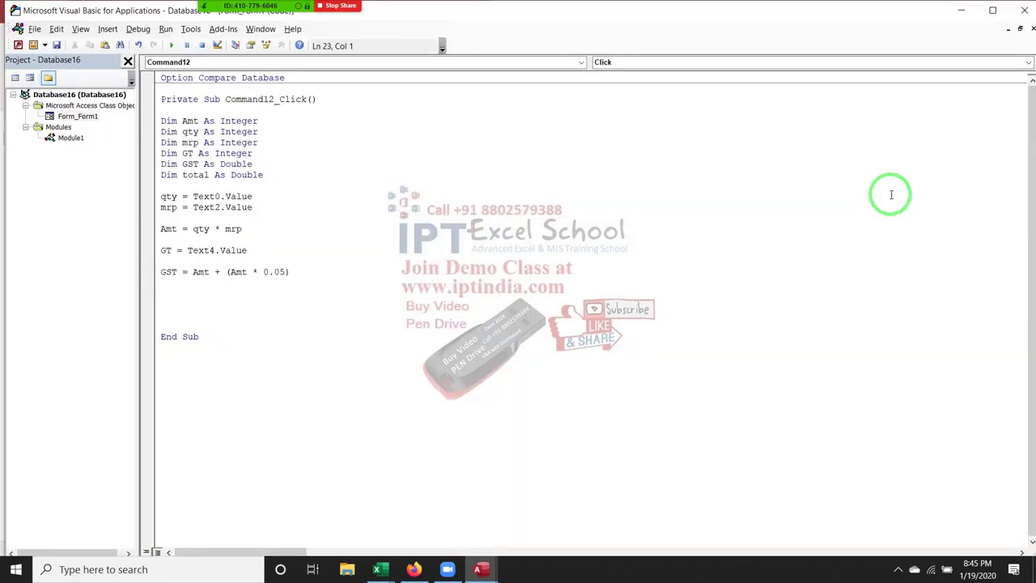
pyautogui.write('Amt')
pyautogui.write('.v')
pyautogui.press('BackSpace')
pyautogui.press('BackSpace')
pyautogui.write('.')
pyautogui.press('BackSpace')
pyautogui.press('BackSpace')
pyautogui.press('BackSpace')
pyautogui.press('BackSpace')
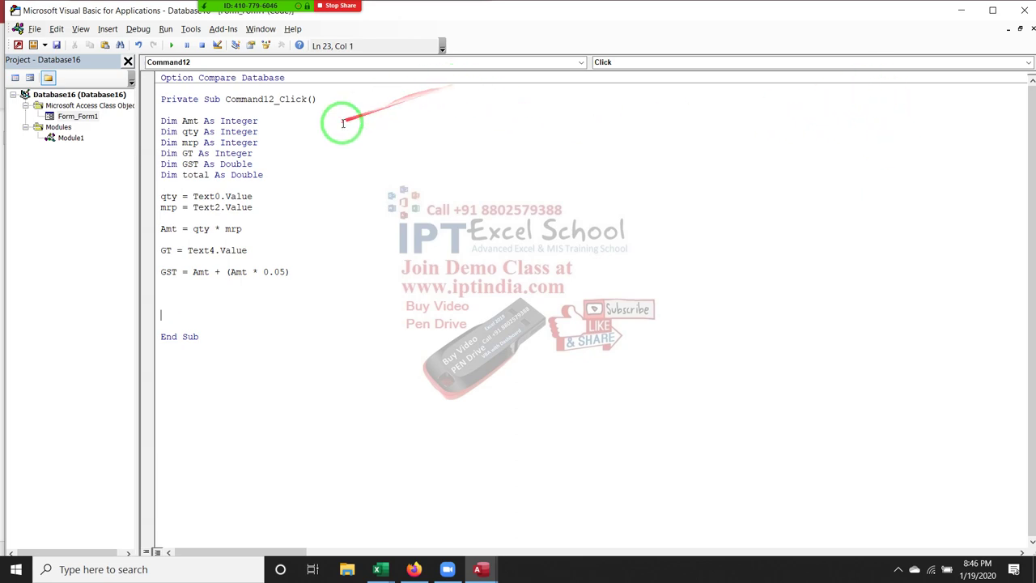
pyautogui.hotkey('alt', 'F11')
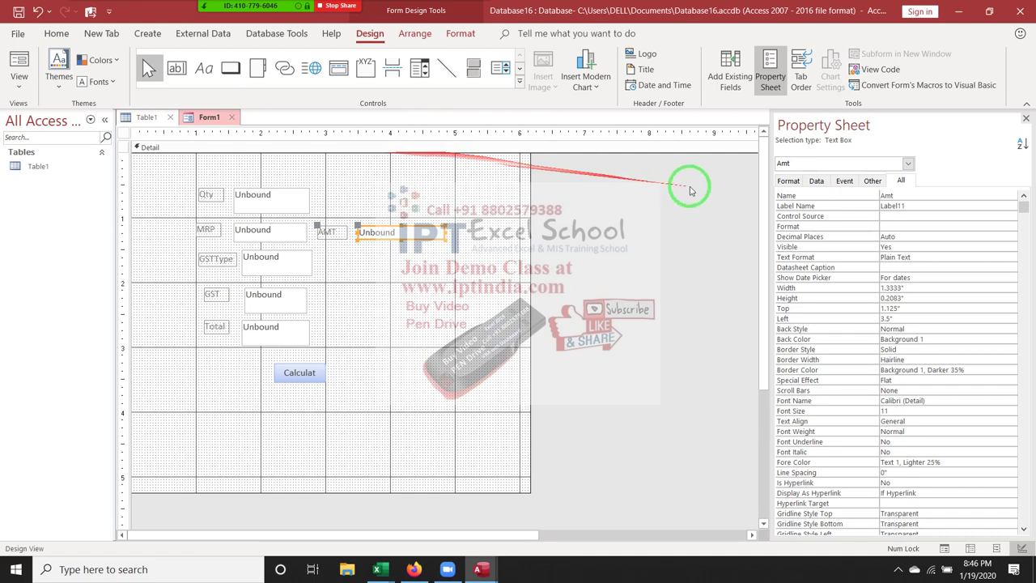
pyautogui.click(921, 197)
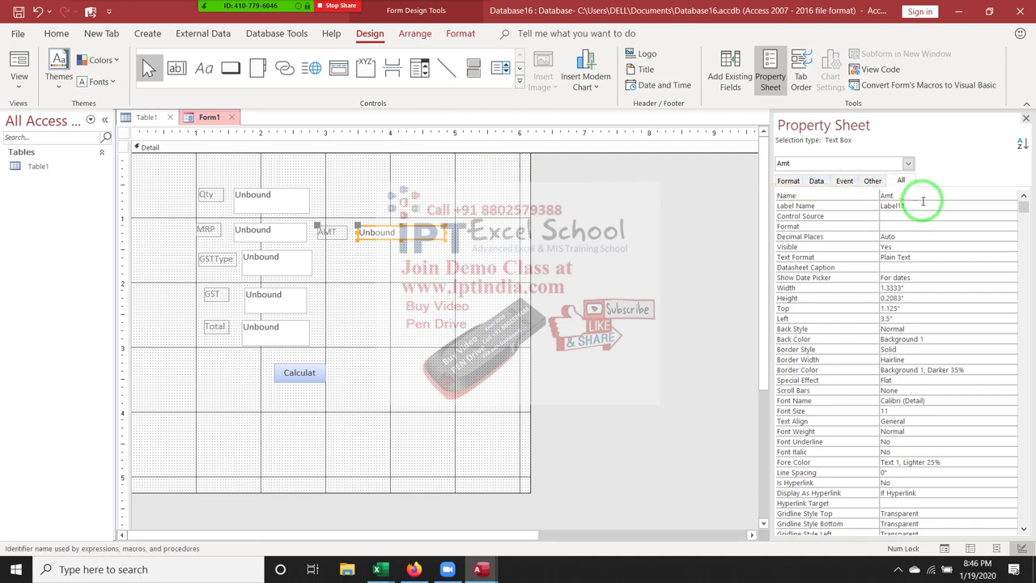
pyautogui.write('C')
pyautogui.press('Return')
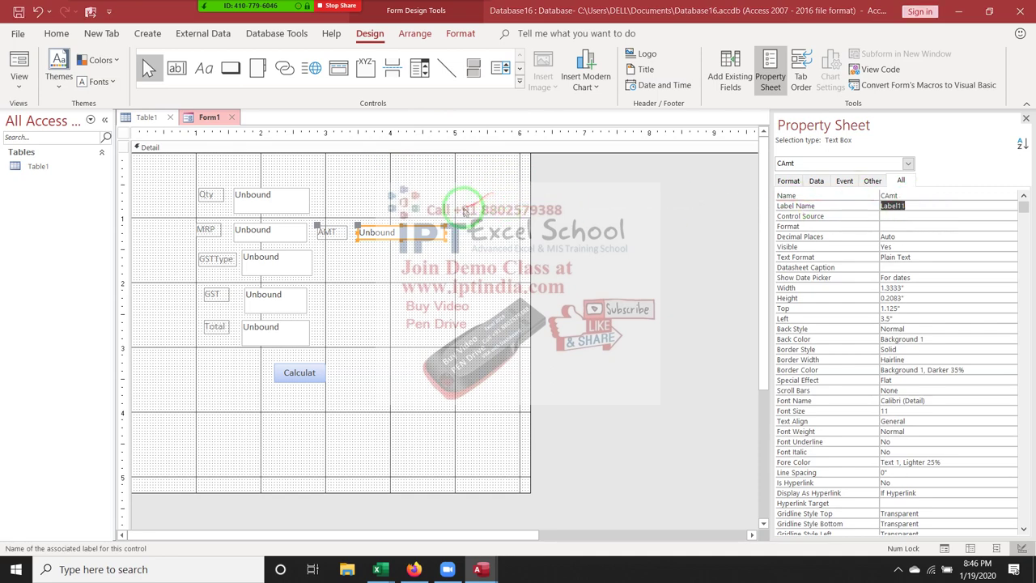
# Insert a new blank line after the GST formula in the Click procedure
pyautogui.hotkey('alt', 'F11')
pyautogui.hotkey('alt', 'F11')
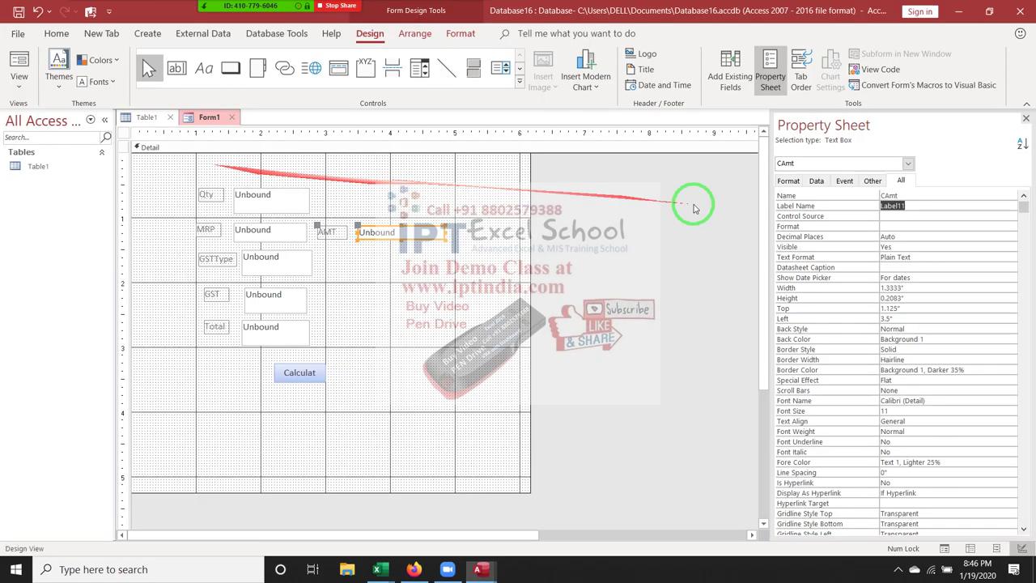
pyautogui.hotkey('alt', 'F11')
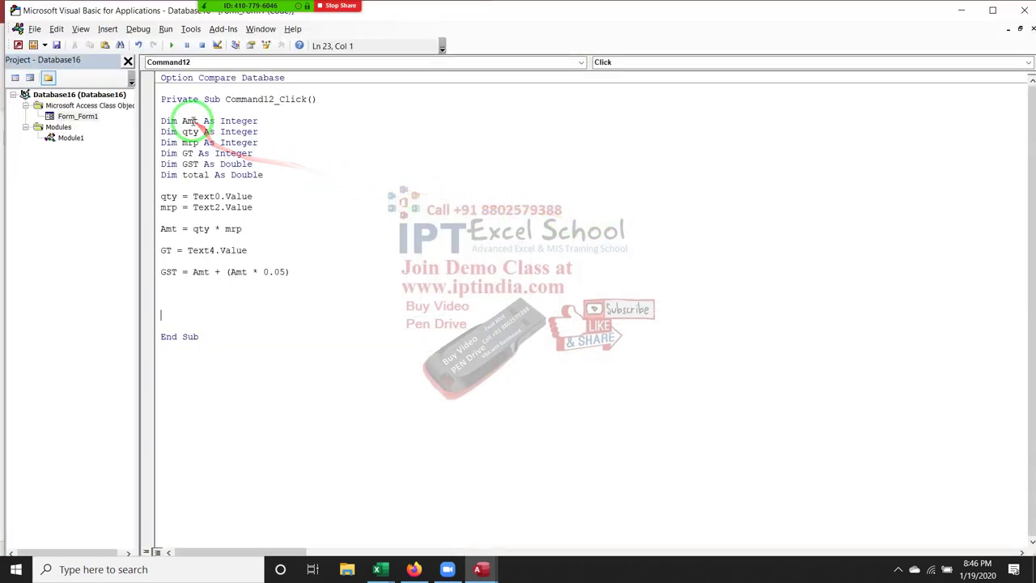
pyautogui.click(191, 283)
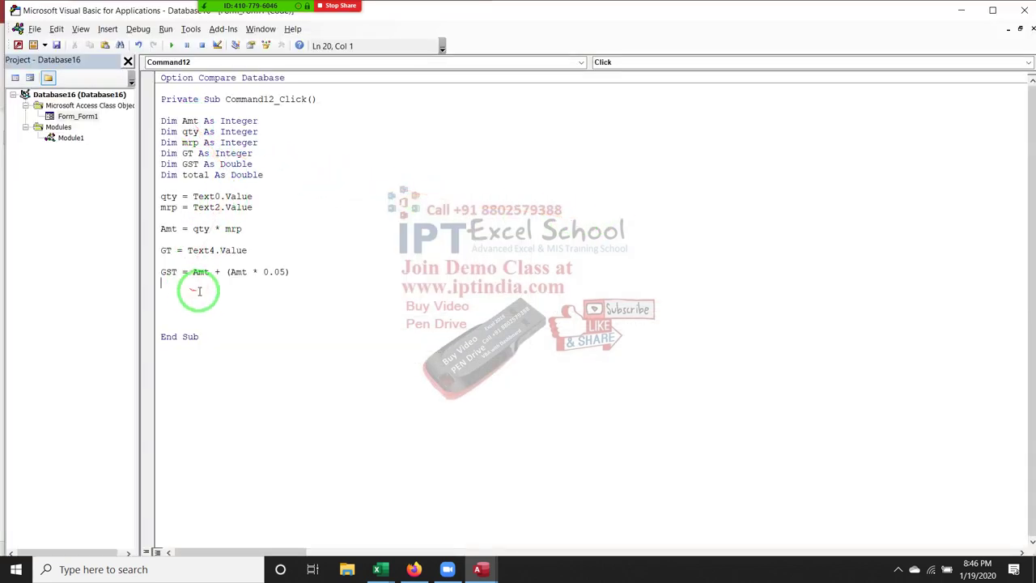
pyautogui.press('Return')
pyautogui.write('Amt')
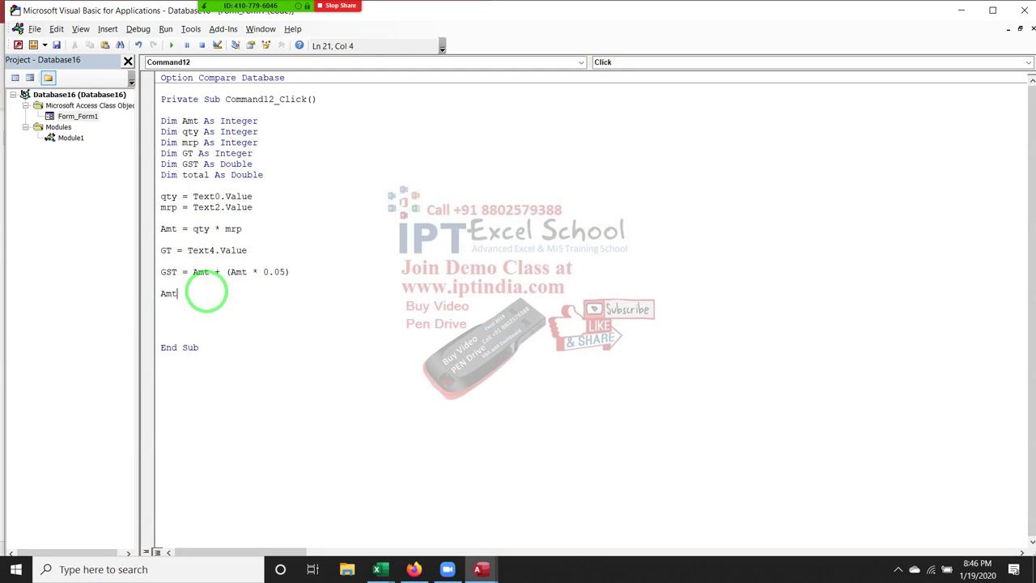
pyautogui.press('BackSpace')
pyautogui.write('t')
pyautogui.write('c')
pyautogui.press('BackSpace')
pyautogui.press('BackSpace')
pyautogui.press('BackSpace')
pyautogui.press('BackSpace')
pyautogui.press('BackSpace')
pyautogui.hotkey('alt', 'F11')
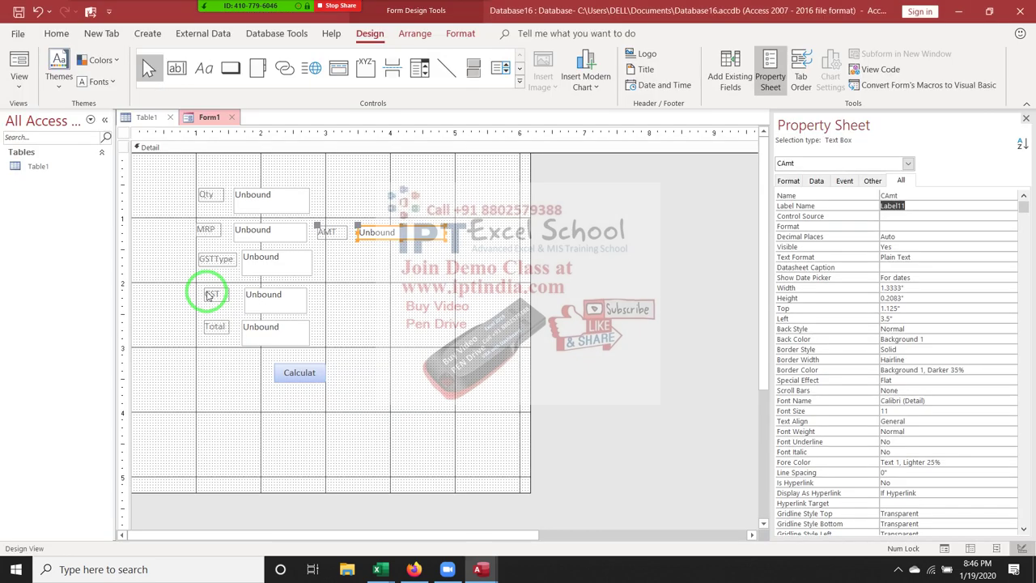
pyautogui.hotkey('alt', 'F11')
# Add the statement CAmt.Value = Amt to the Command12_Click code
pyautogui.write('C')
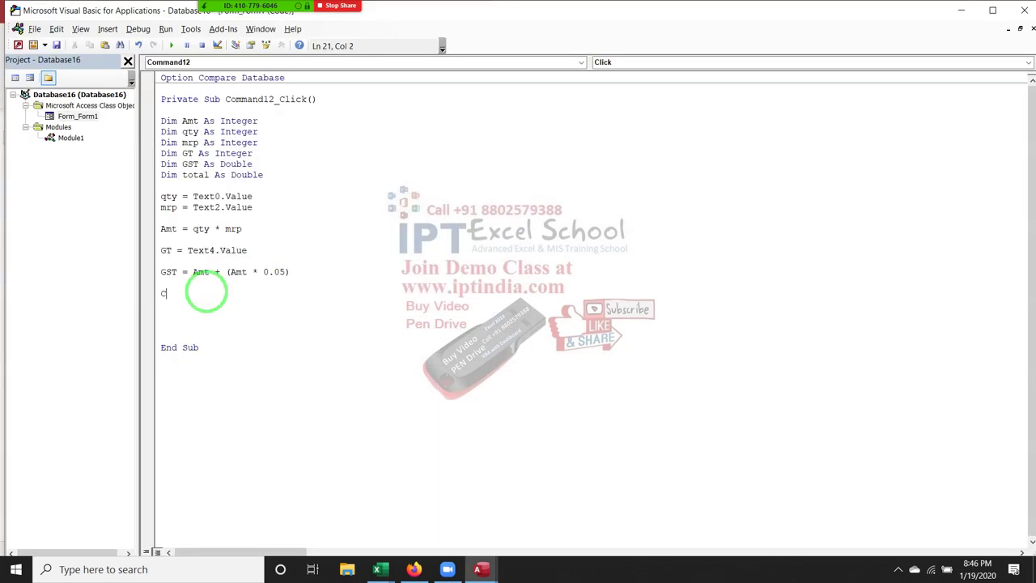
pyautogui.write('Amt')
pyautogui.write('.va')
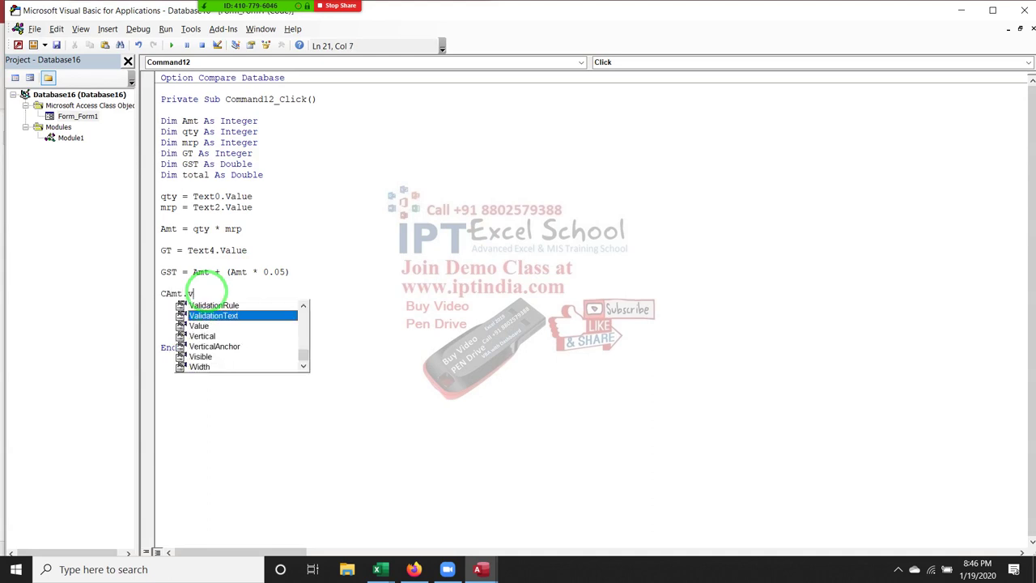
pyautogui.press('Tab')
pyautogui.write('= am')
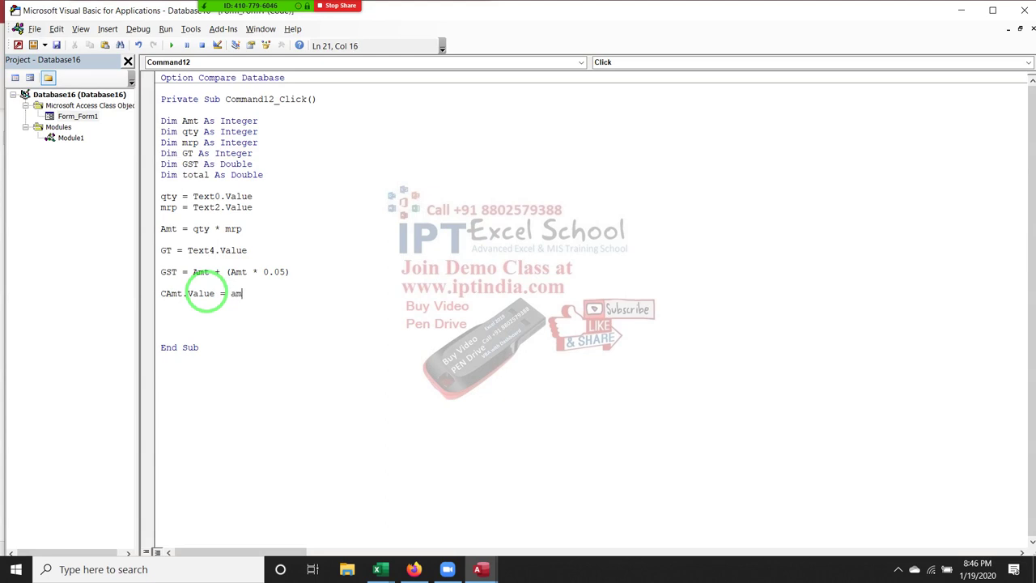
pyautogui.write('t')
pyautogui.press('Return')
pyautogui.moveTo(242, 229); pyautogui.dragTo(166, 230)
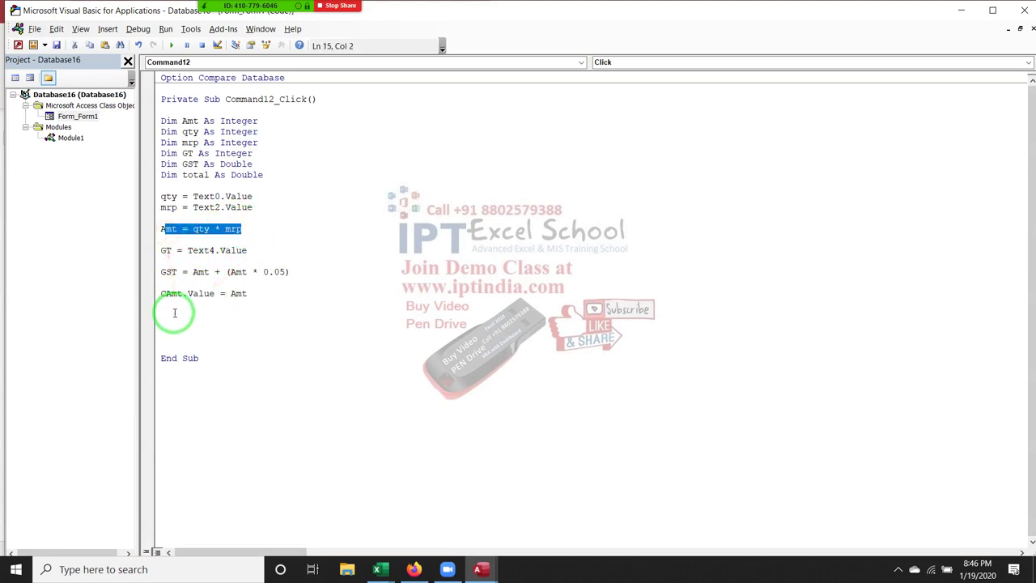
pyautogui.click(166, 306)
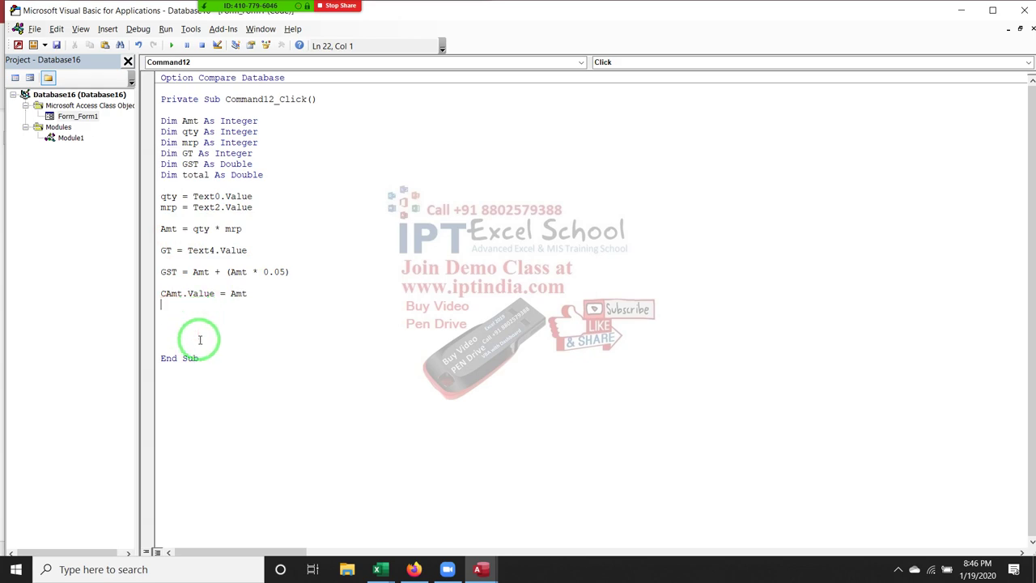
pyautogui.hotkey('alt', 'Tab')
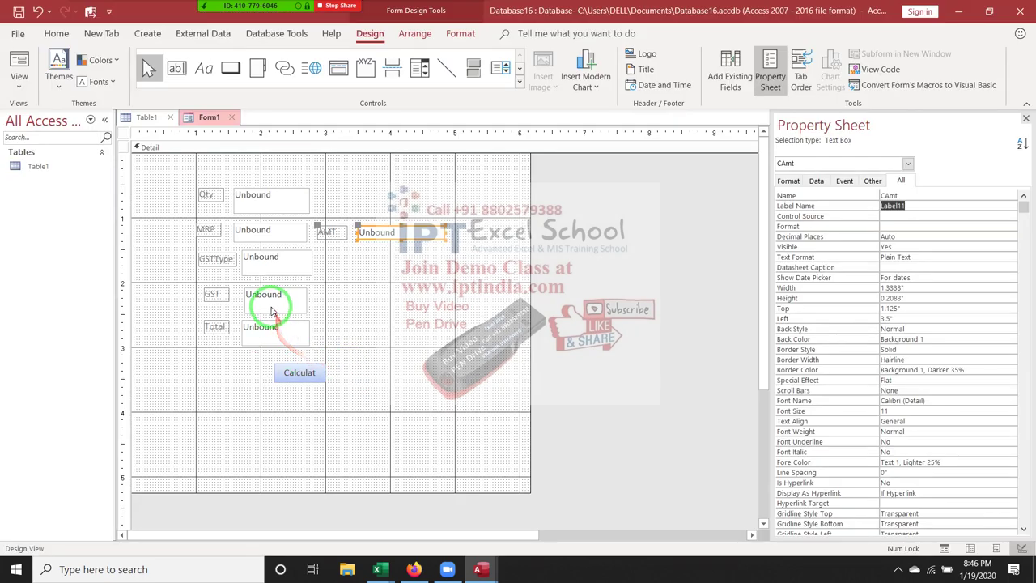
# Start a Text6.Value = line for the GST text box
pyautogui.click(272, 306)
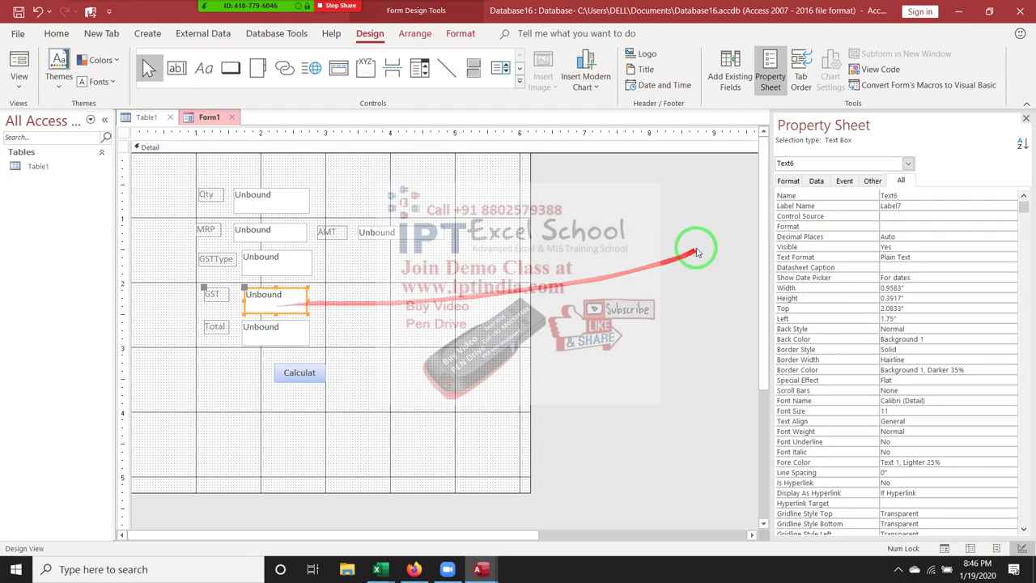
pyautogui.hotkey('alt', 'Tab')
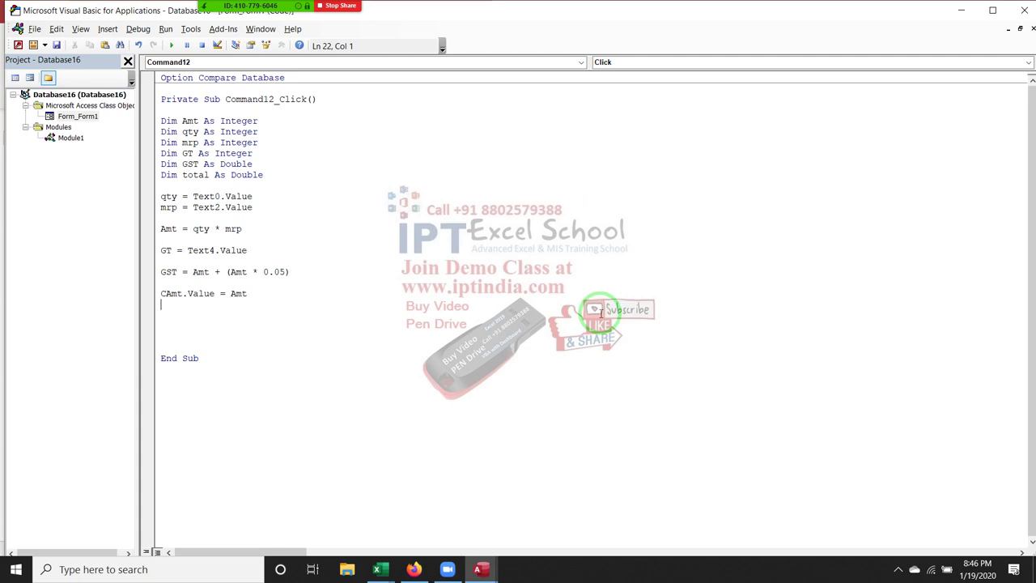
pyautogui.write('Text')
pyautogui.write('7.')
pyautogui.press('BackSpace')
pyautogui.hotkey('alt', 'F11')
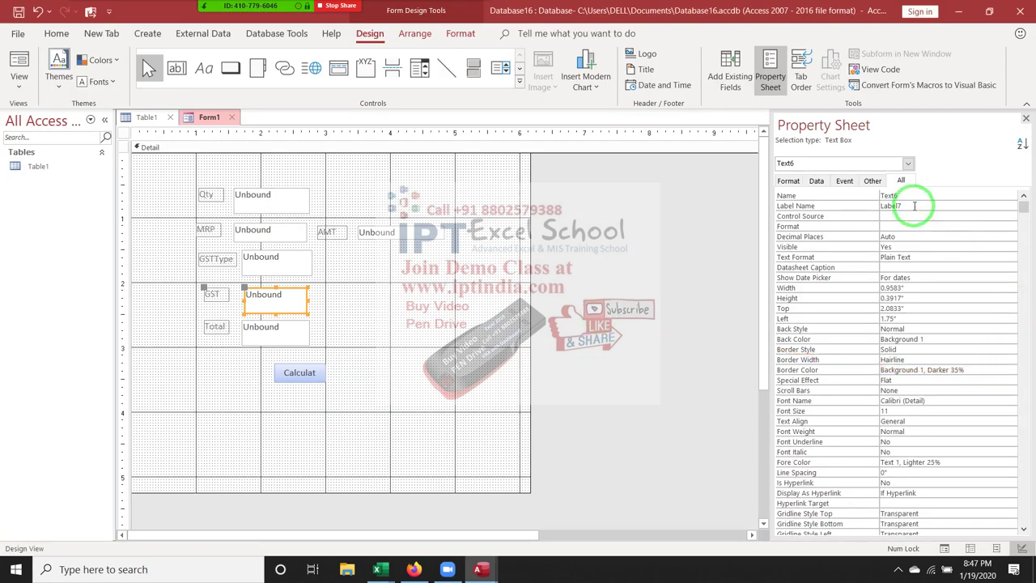
pyautogui.hotkey('alt', 'F11')
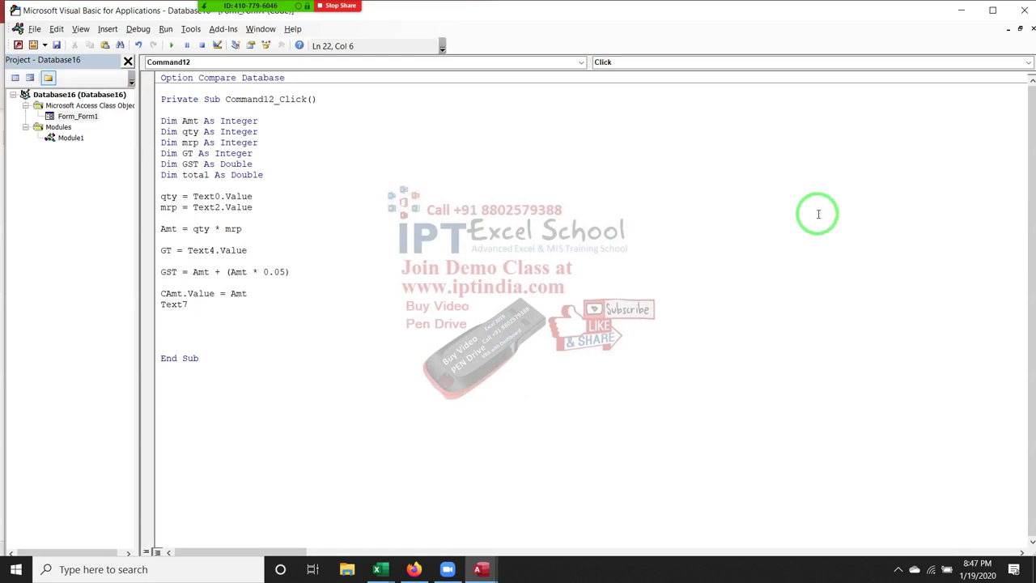
pyautogui.press('BackSpace')
pyautogui.write('6.')
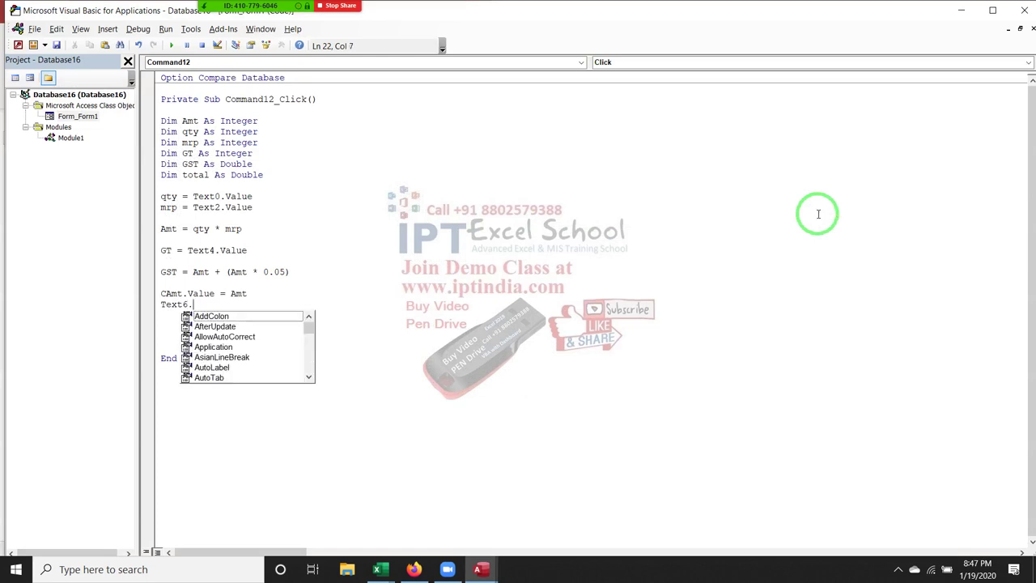
pyautogui.write('Valu')
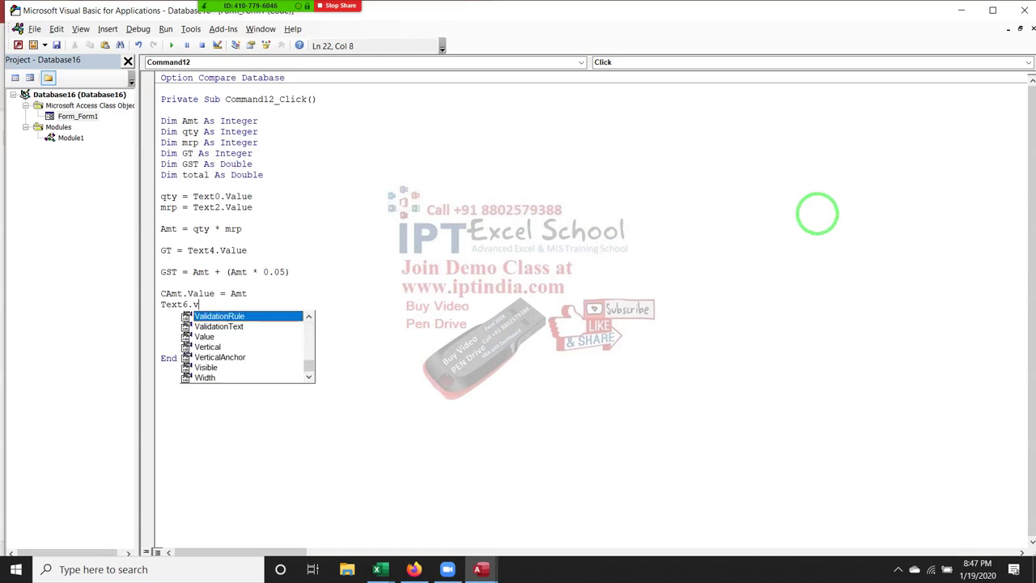
pyautogui.press('Tab')
pyautogui.write('=')
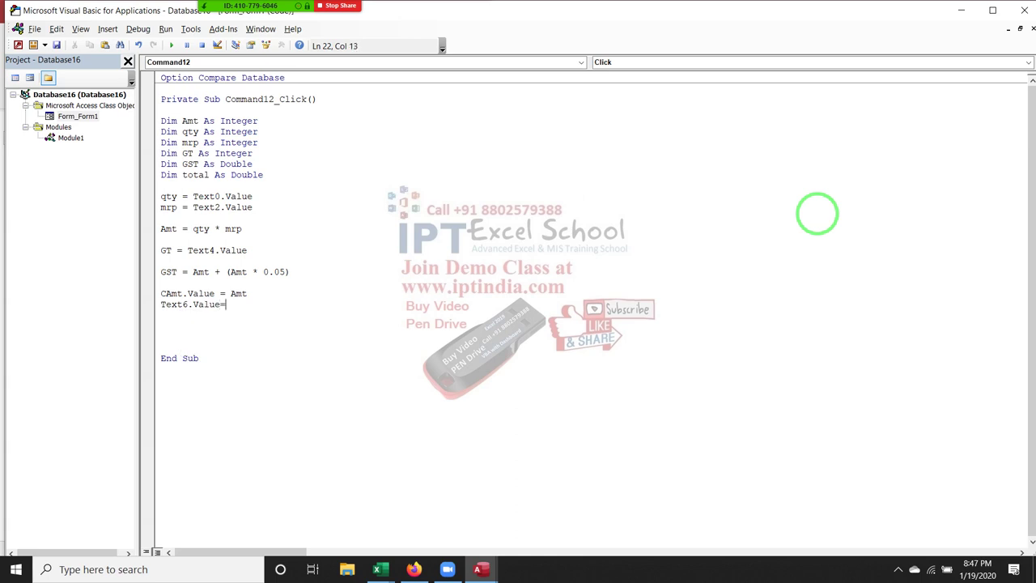
# Complete the line as Text6.Value = Amt * 0.05 by pasting the formula part
pyautogui.click(730, 234)
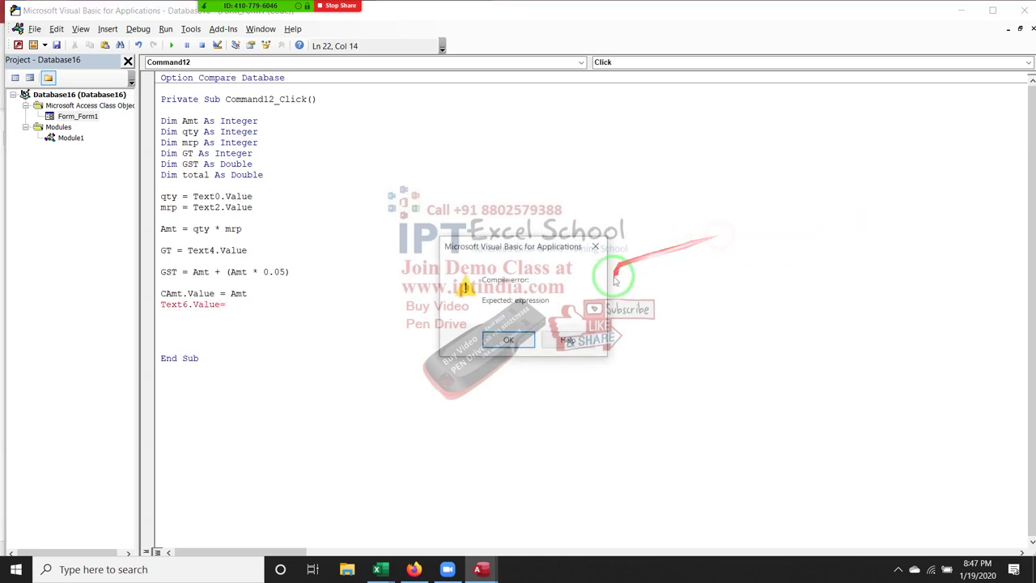
pyautogui.click(510, 340)
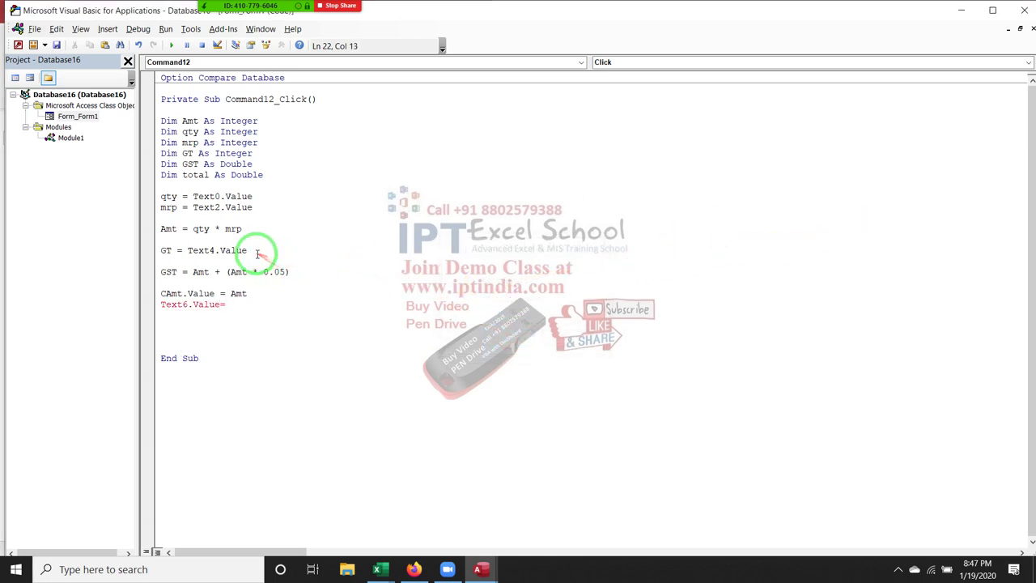
pyautogui.moveTo(229, 272); pyautogui.dragTo(277, 275)
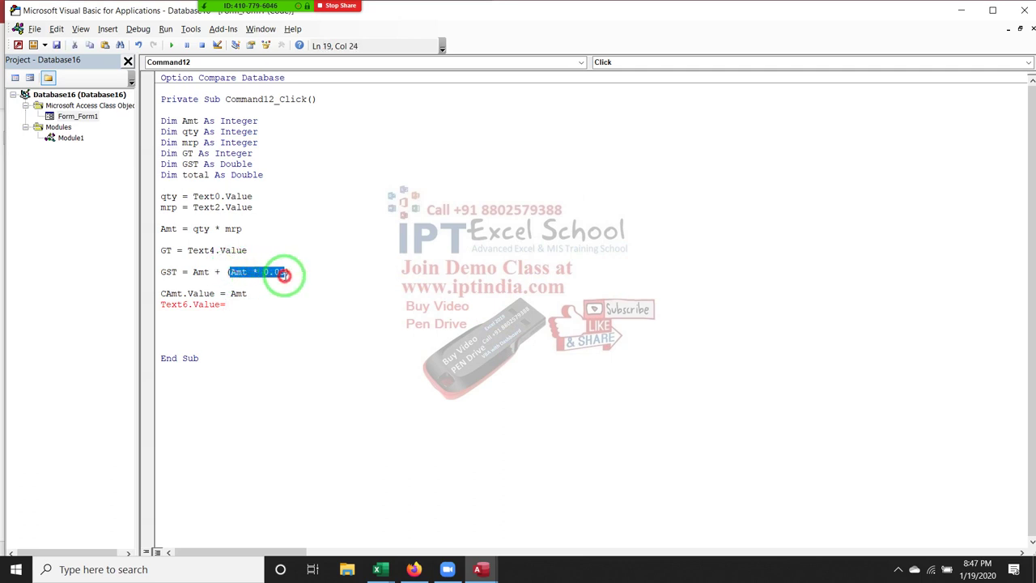
pyautogui.click(249, 308)
pyautogui.write('Amt * 0.05')
pyautogui.click(249, 321)
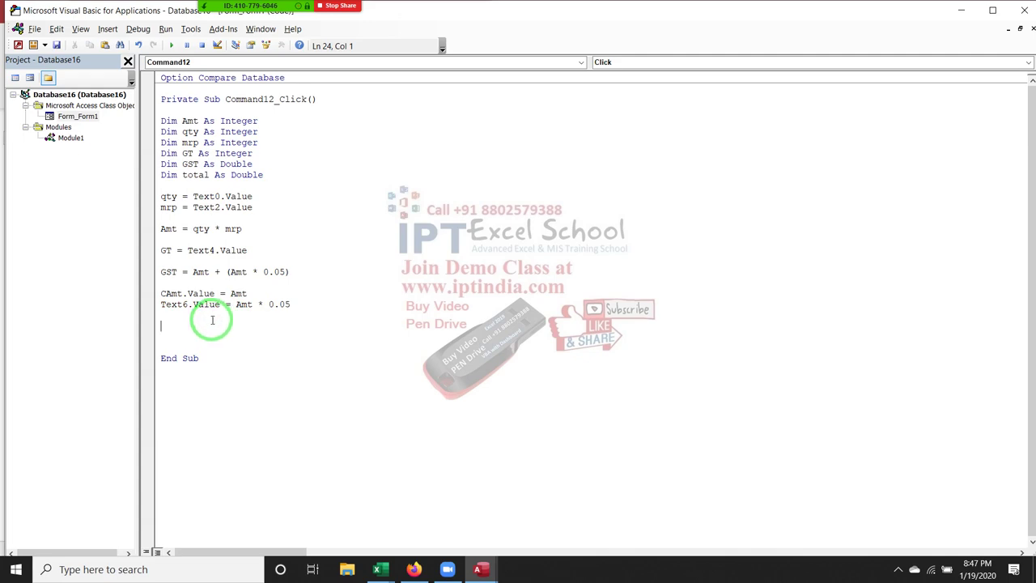
# Add Text8.Value = GST for the Total text box
pyautogui.hotkey('alt', 'F11')
pyautogui.click(260, 347)
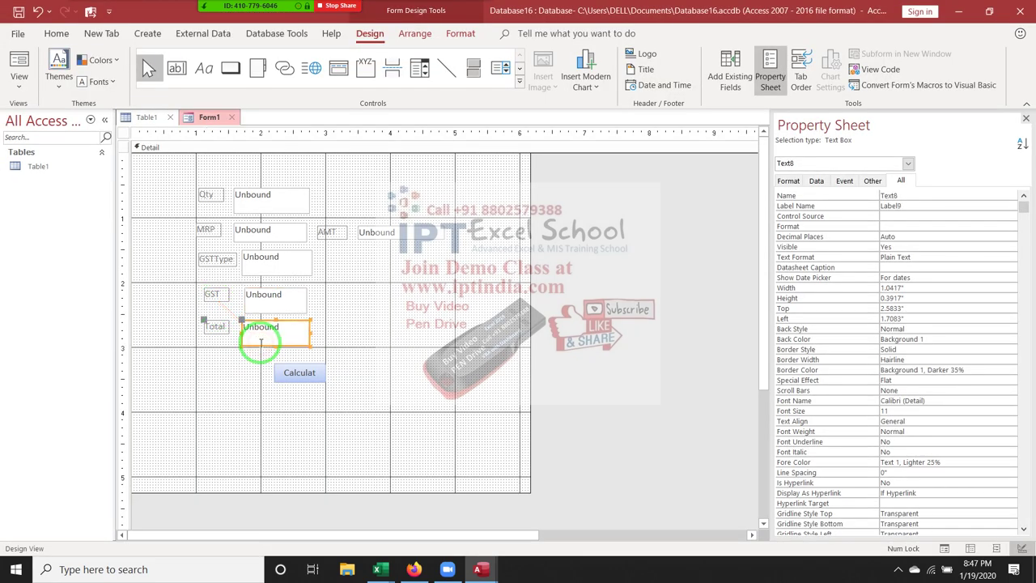
pyautogui.hotkey('alt', 'Tab')
pyautogui.write('T')
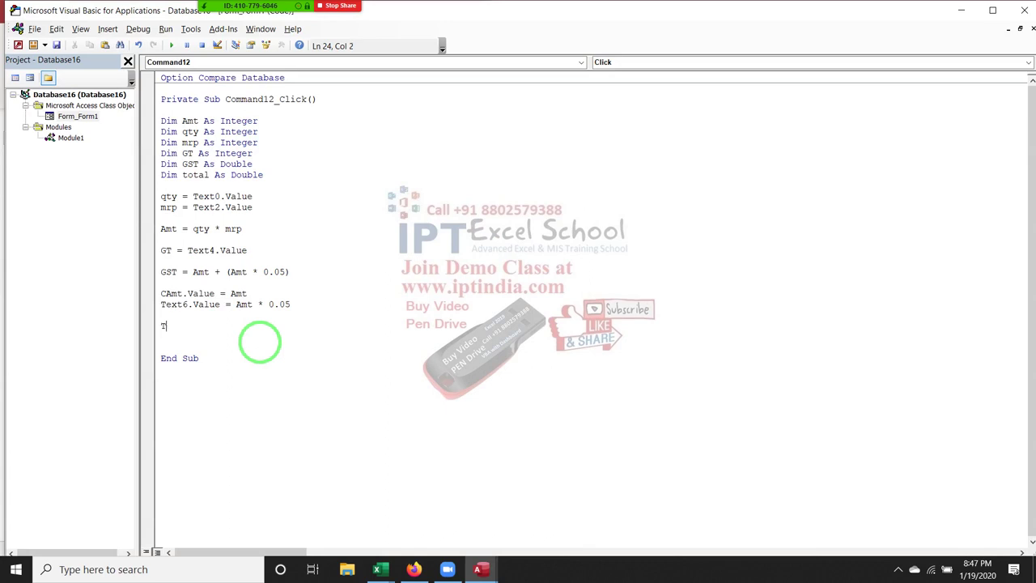
pyautogui.write('ext8.')
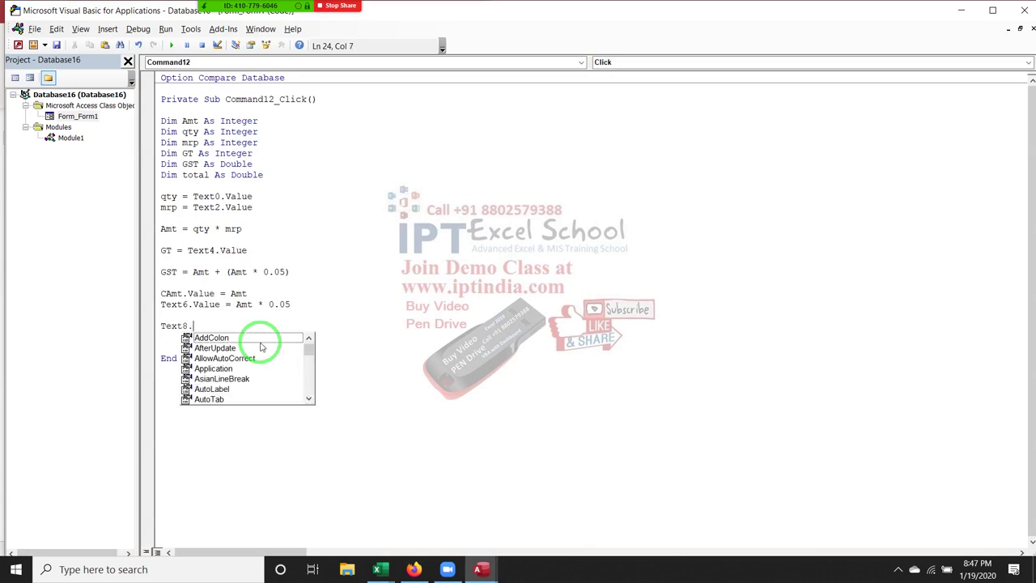
pyautogui.write('Valu')
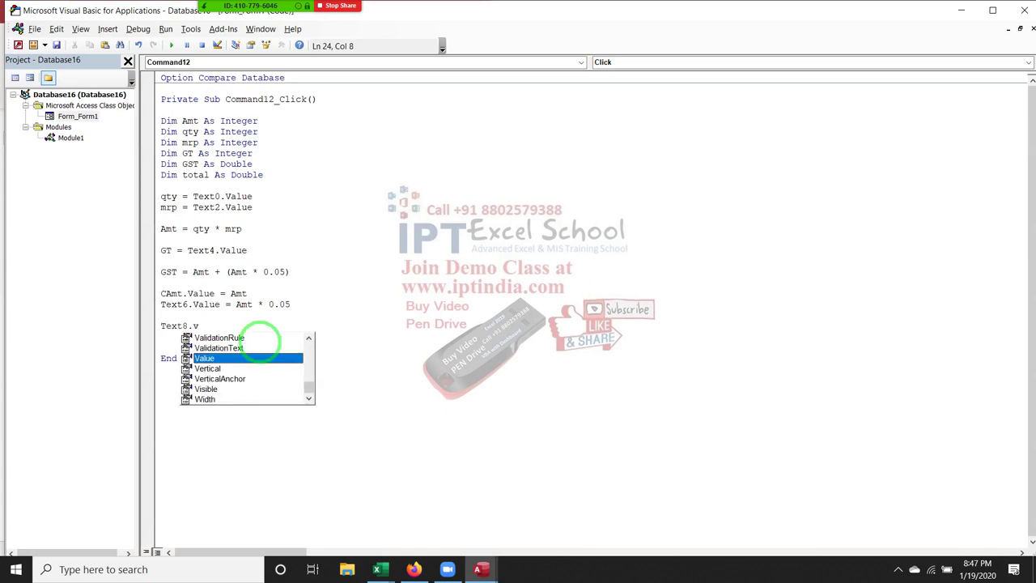
pyautogui.press('Tab')
pyautogui.write('=')
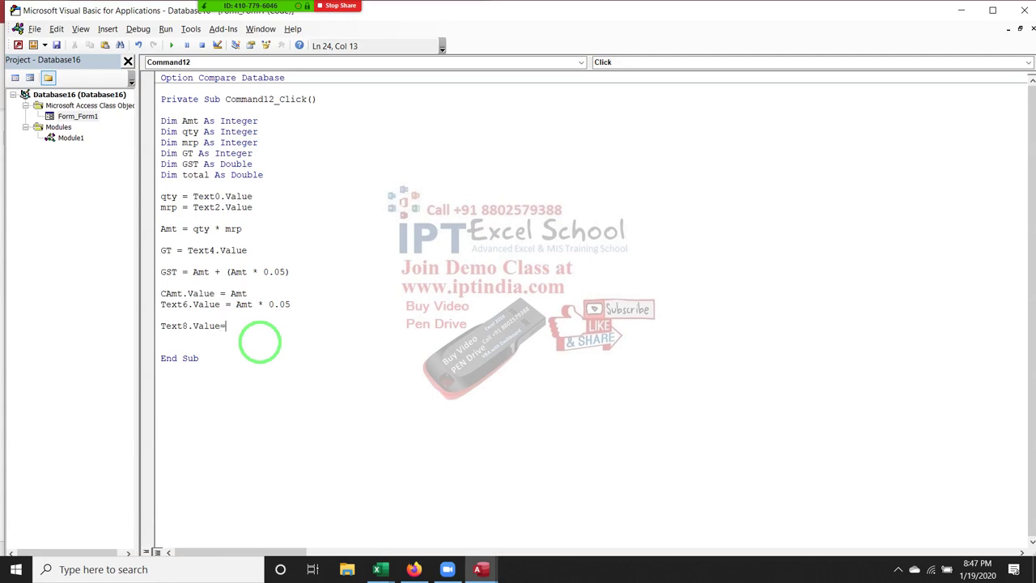
pyautogui.write('GST')
pyautogui.press('Up')
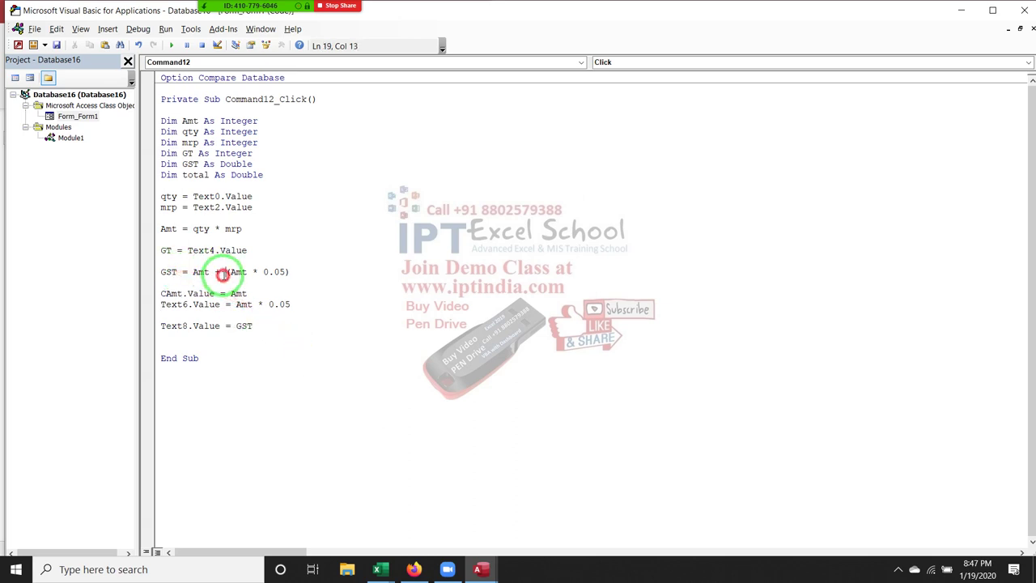
# Delete 'Amt +' so the formula reads GST = (Amt * 0.05)
pyautogui.moveTo(224, 272); pyautogui.dragTo(194, 272)
pyautogui.press('Delete')
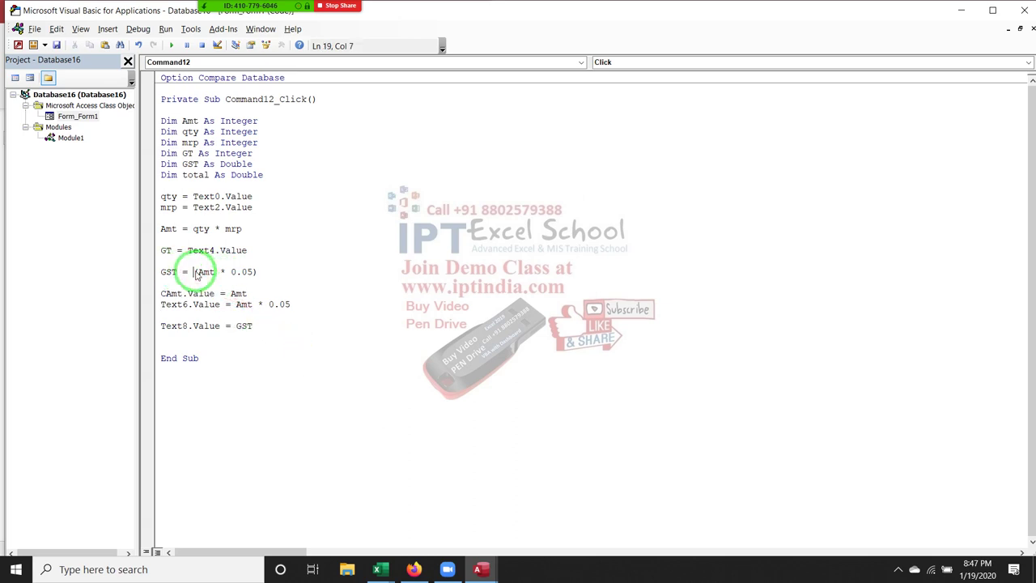
pyautogui.click(227, 325)
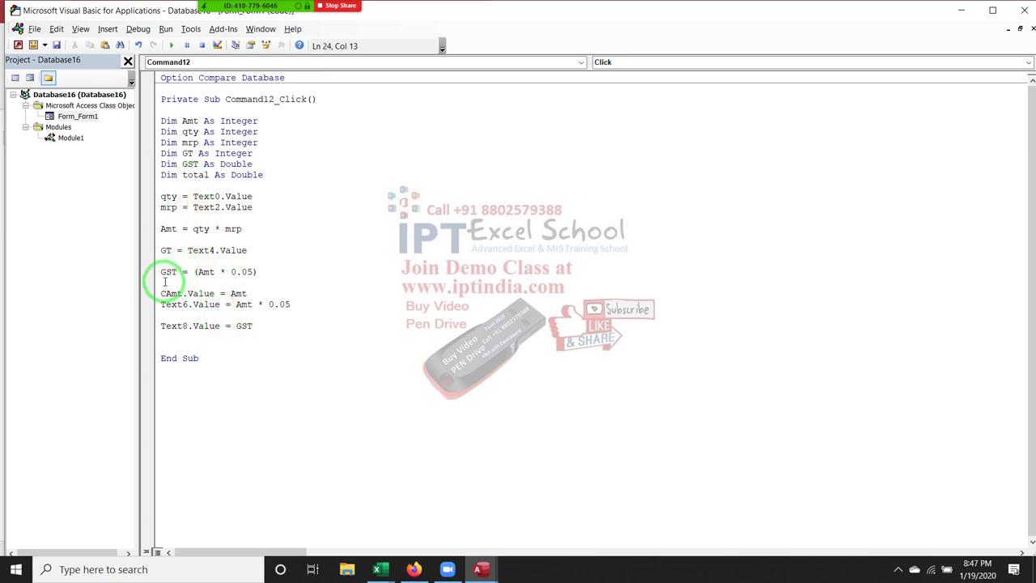
pyautogui.click(165, 284)
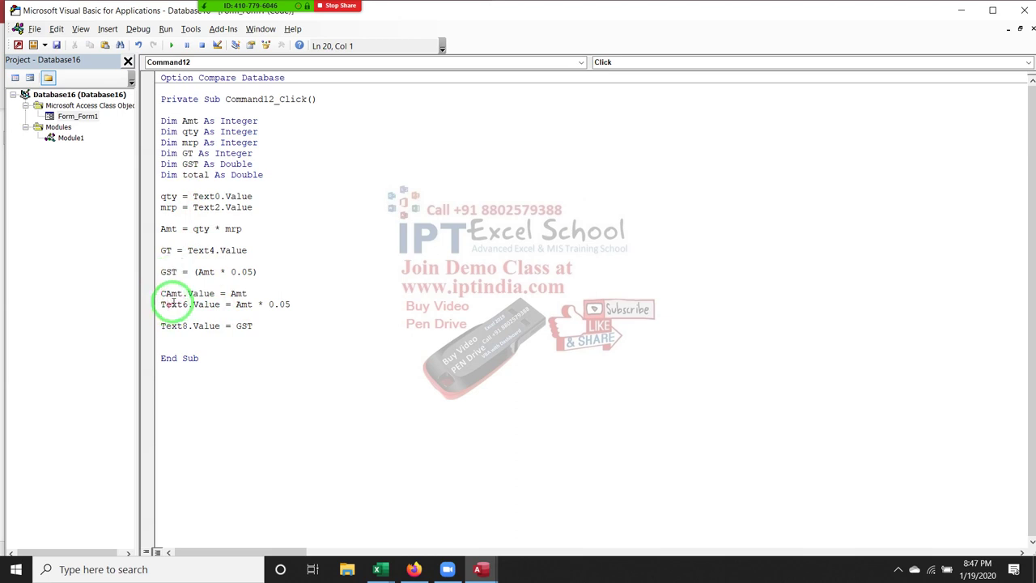
# Insert the line Total = Amt + GST below the GST formula
pyautogui.press('Return')
pyautogui.press('Return')
pyautogui.press('Return')
pyautogui.click(175, 304)
pyautogui.press('Up')
pyautogui.press('Up')
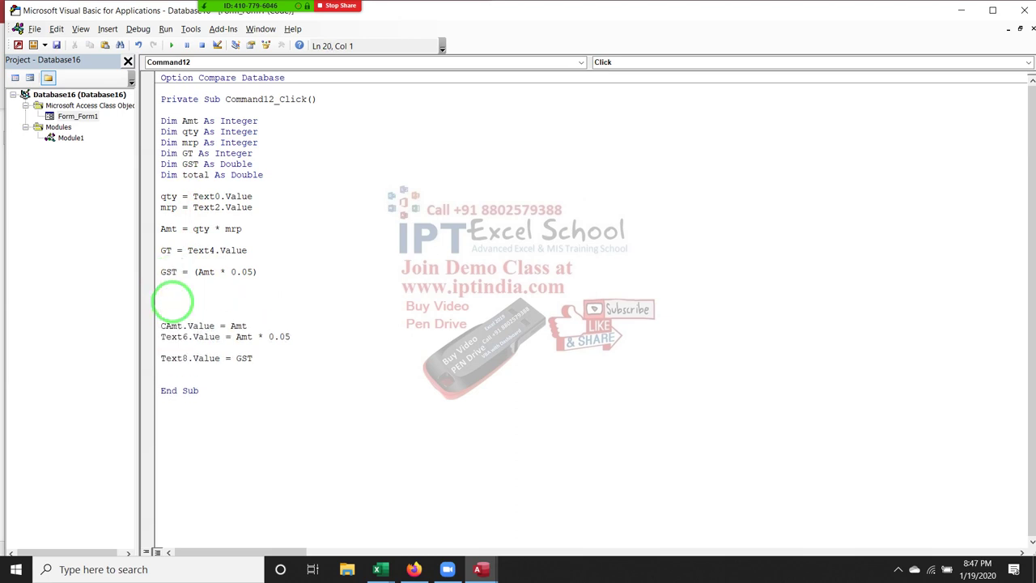
pyautogui.write('Total')
pyautogui.write('= ')
pyautogui.write('Am')
pyautogui.write('t + GS')
pyautogui.write('T')
pyautogui.press('Return')
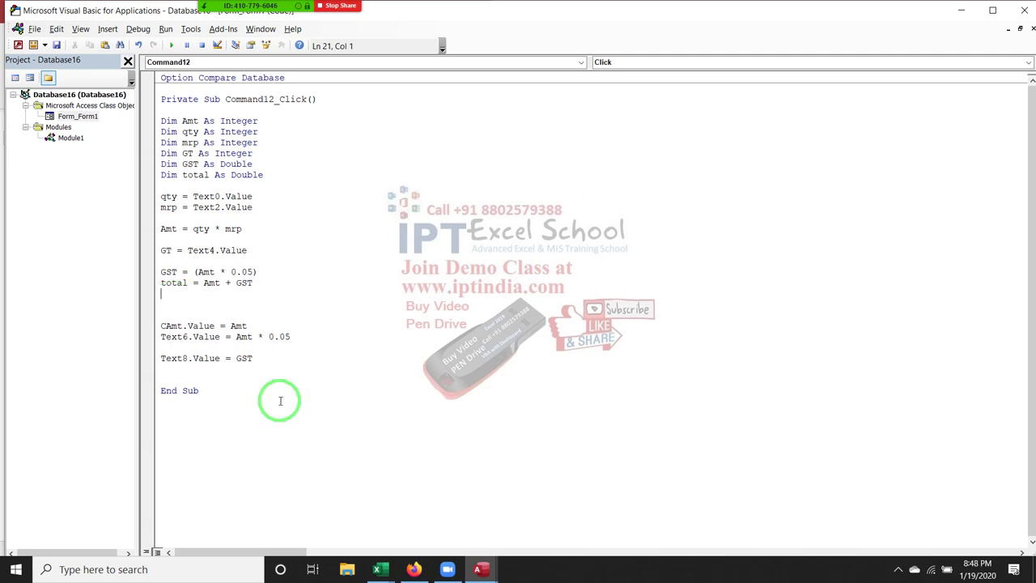
pyautogui.click(258, 378)
# Change Text8.Value to Total and Text6.Value to GST
pyautogui.doubleClick(245, 359)
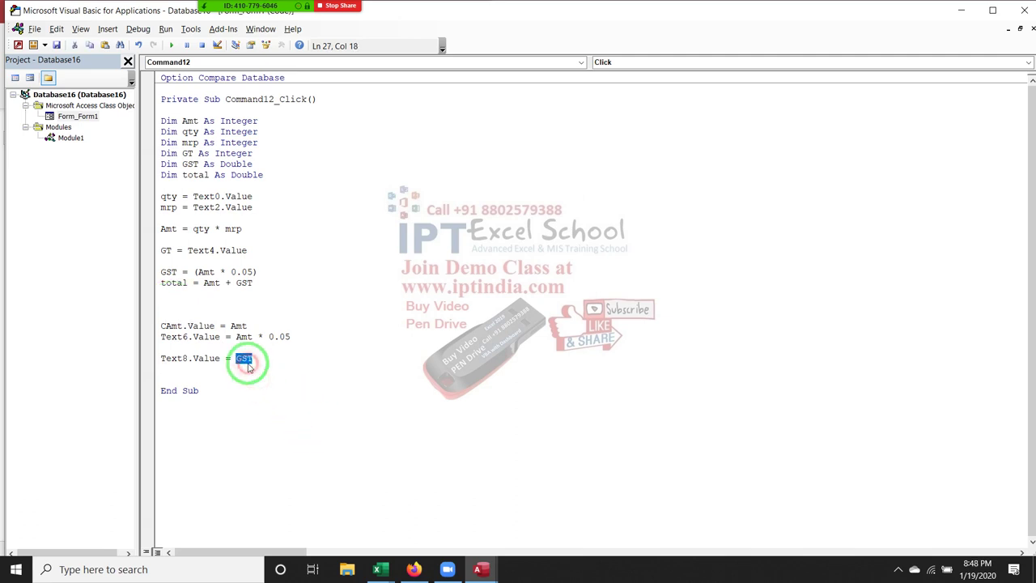
pyautogui.write('Total')
pyautogui.moveTo(235, 337); pyautogui.dragTo(298, 339)
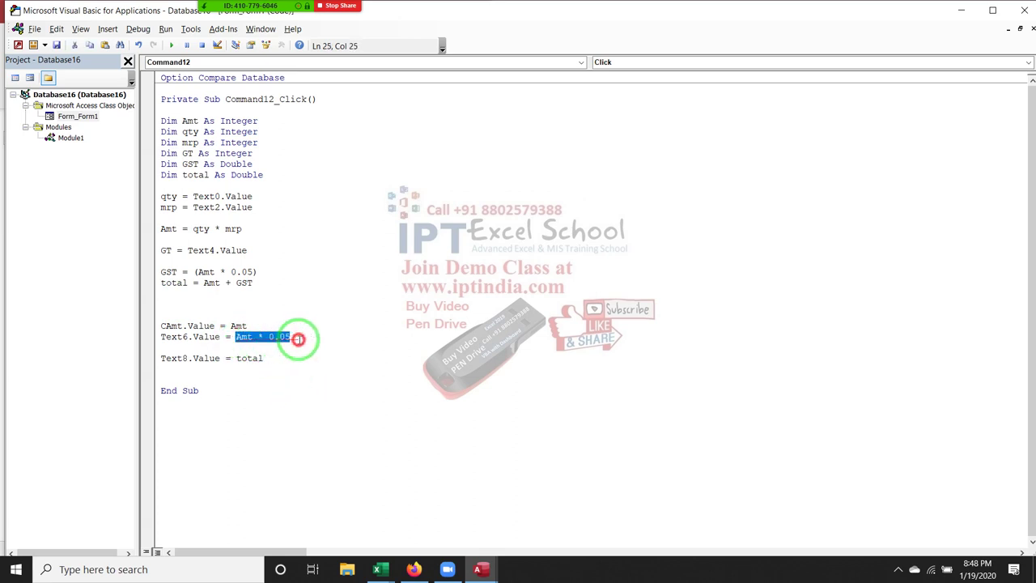
pyautogui.write('GST')
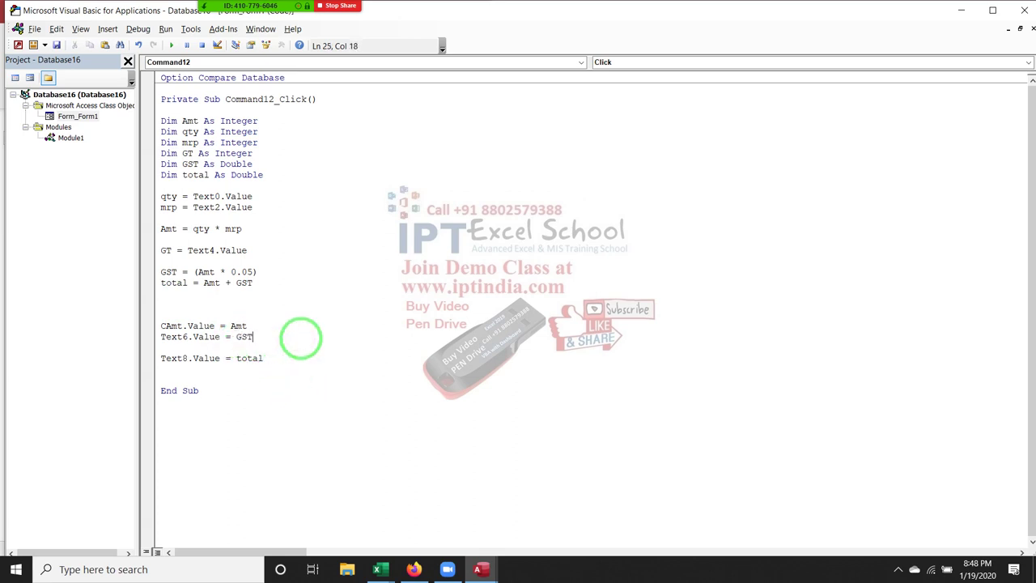
pyautogui.click(340, 332)
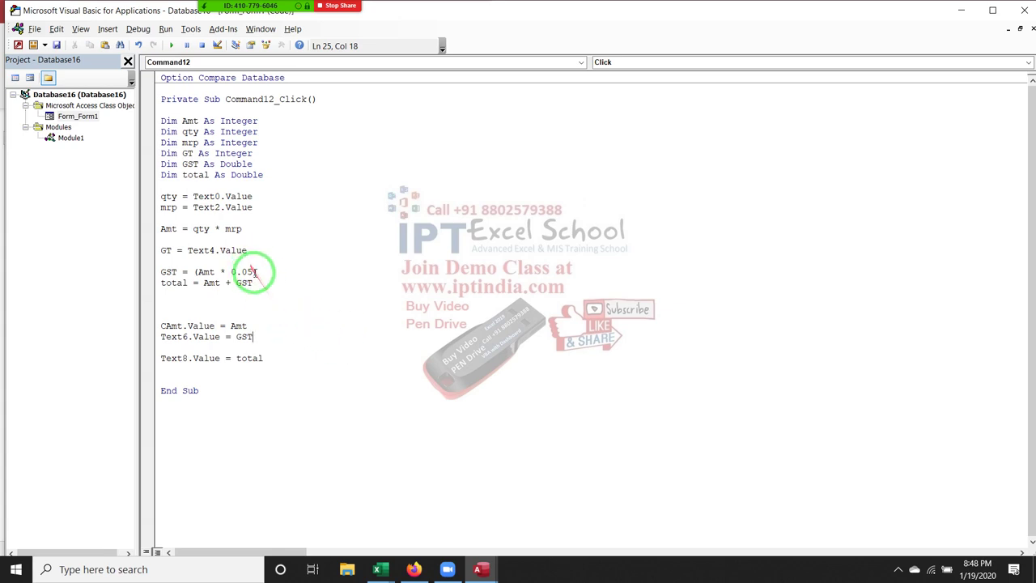
pyautogui.moveTo(254, 283)
pyautogui.mouseDown()
pyautogui.moveTo(176, 283)
pyautogui.moveTo(162, 230)
pyautogui.mouseUp()
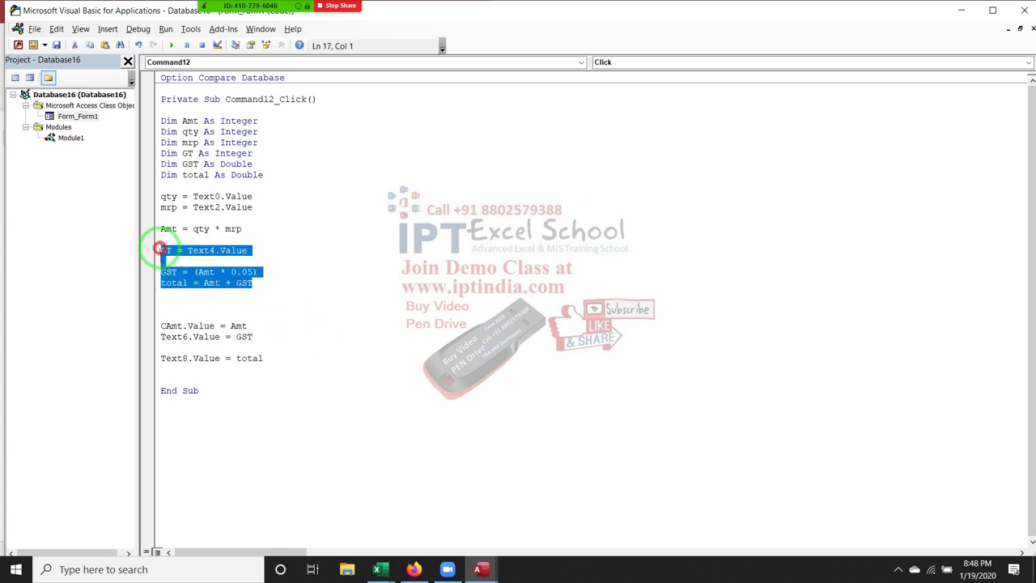
pyautogui.click(264, 308)
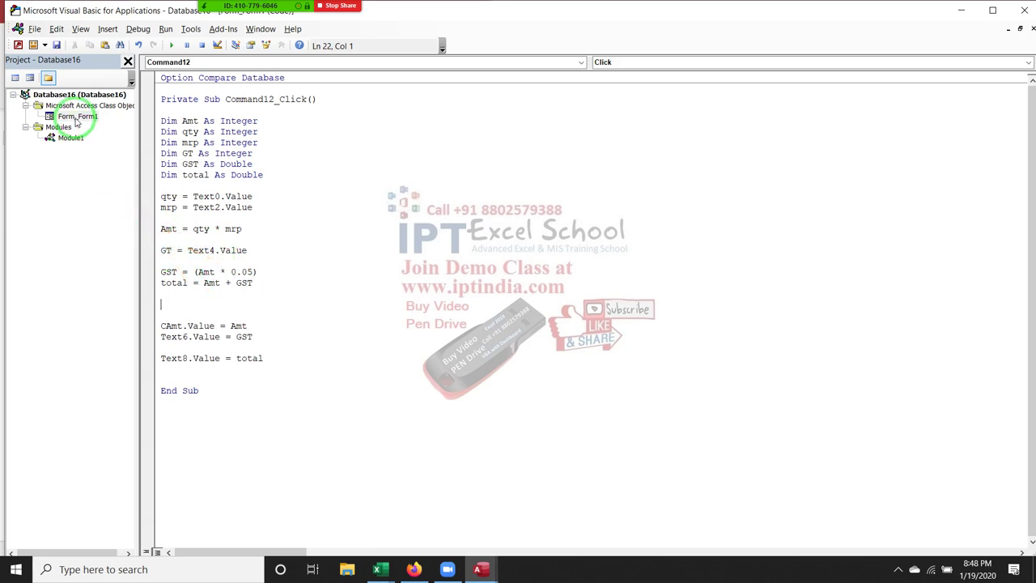
pyautogui.hotkey('alt', 'F11')
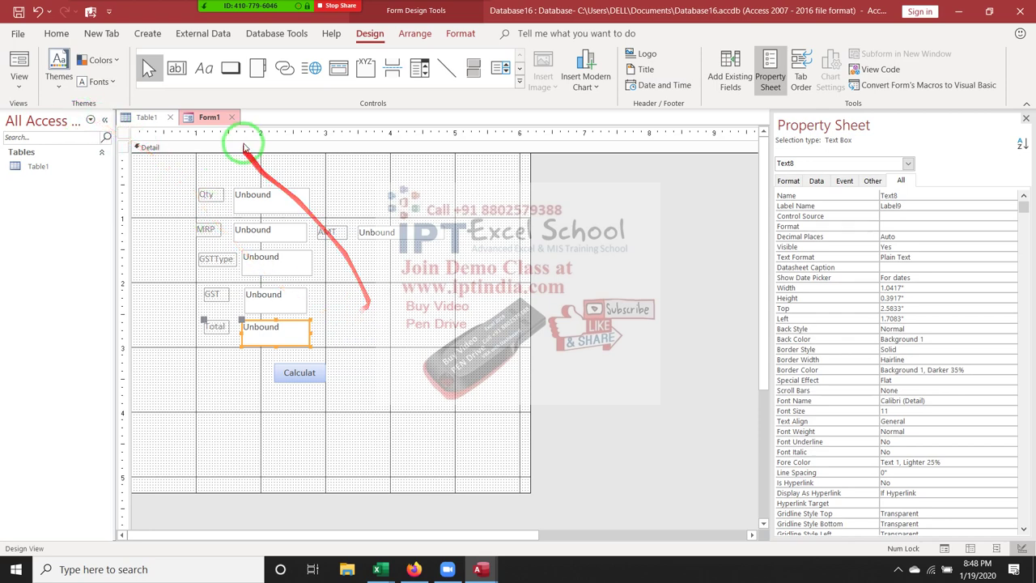
# Close and save Form1, then open it in Form View
pyautogui.click(231, 116)
pyautogui.click(464, 285)
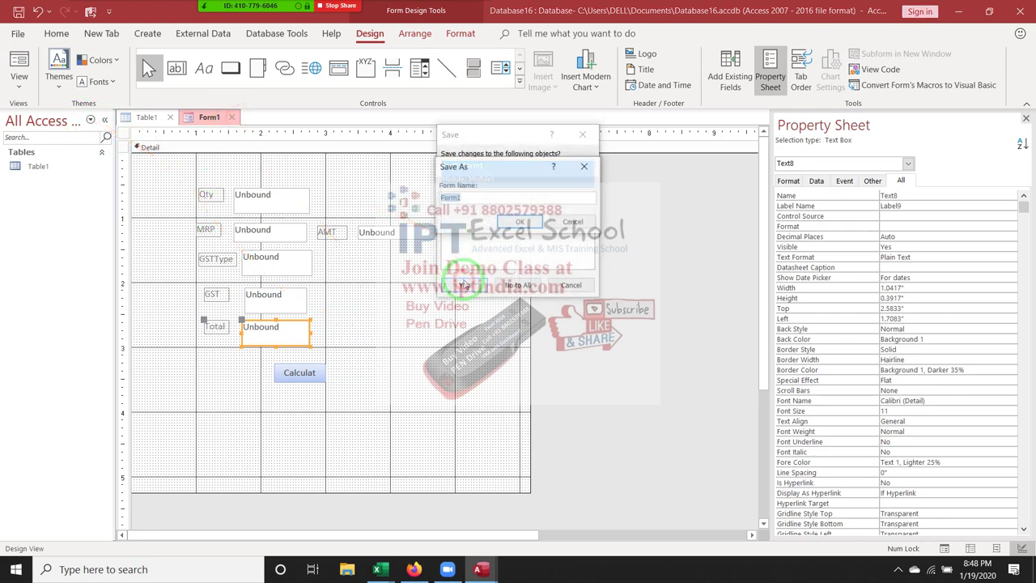
pyautogui.click(519, 220)
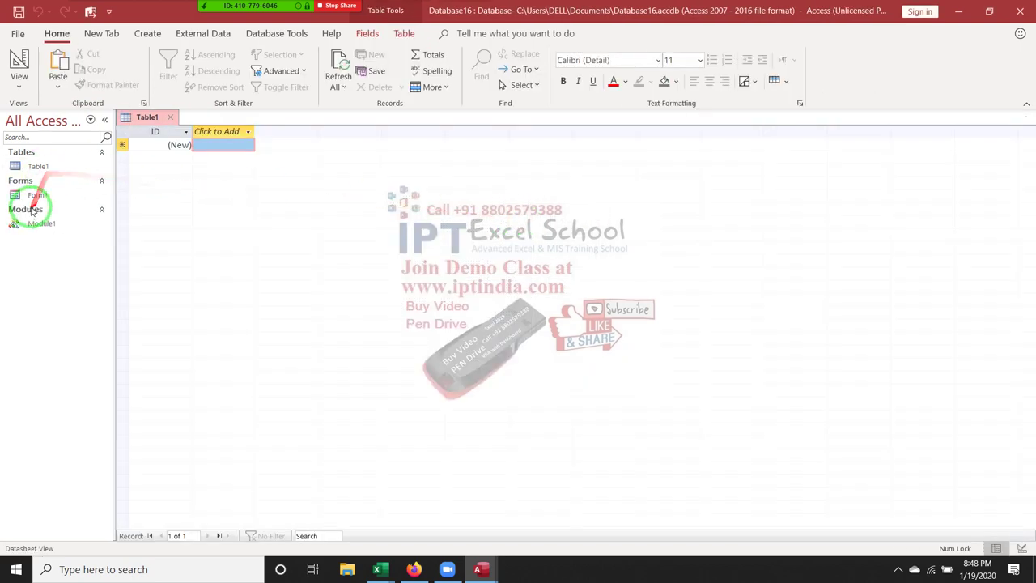
pyautogui.doubleClick(34, 196)
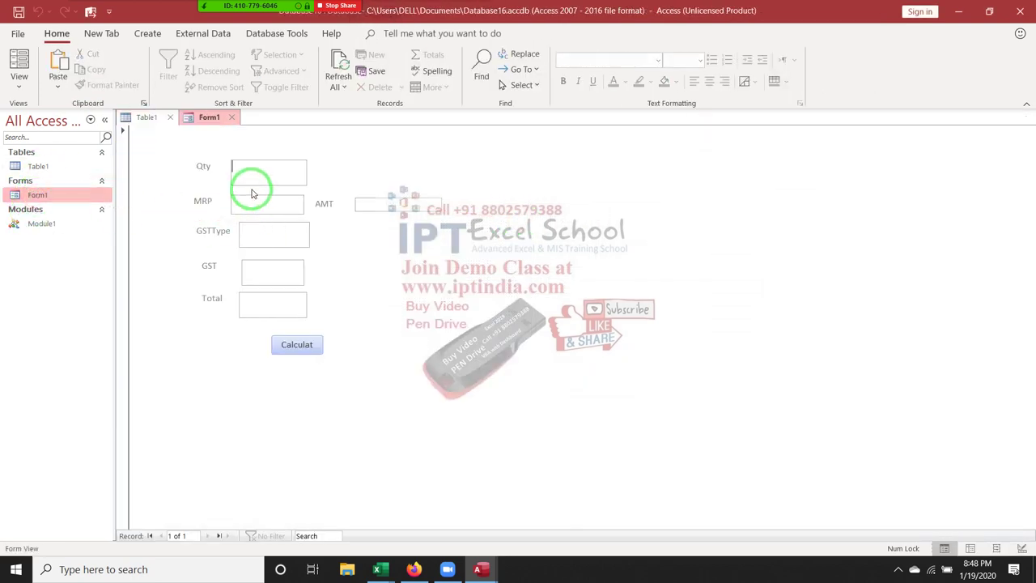
# Enter Qty 20, MRP 600, GSTType 1 and calculate: AMT 12000, GST 600, Total 12600
pyautogui.write('20')
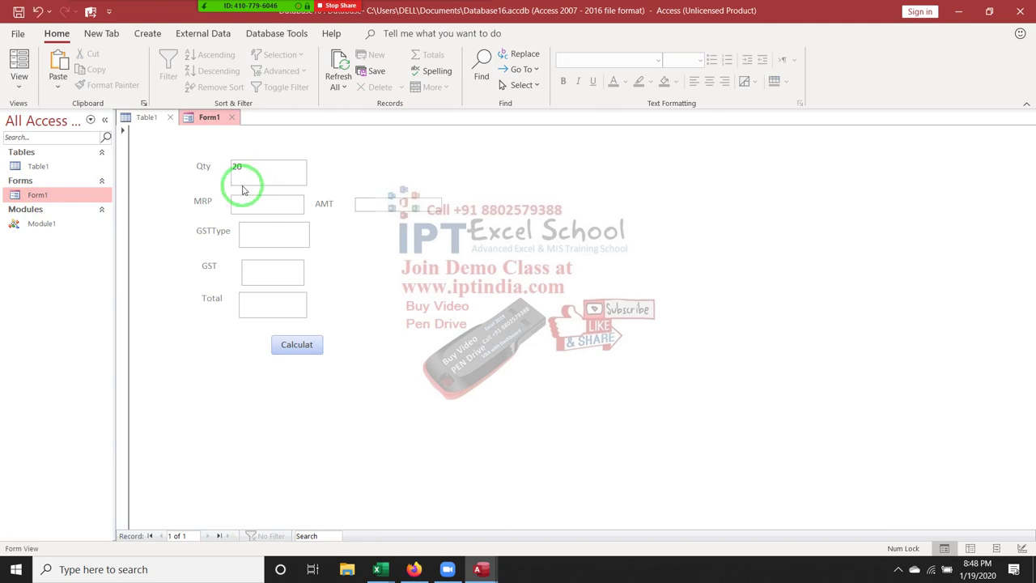
pyautogui.click(251, 200)
pyautogui.write('600')
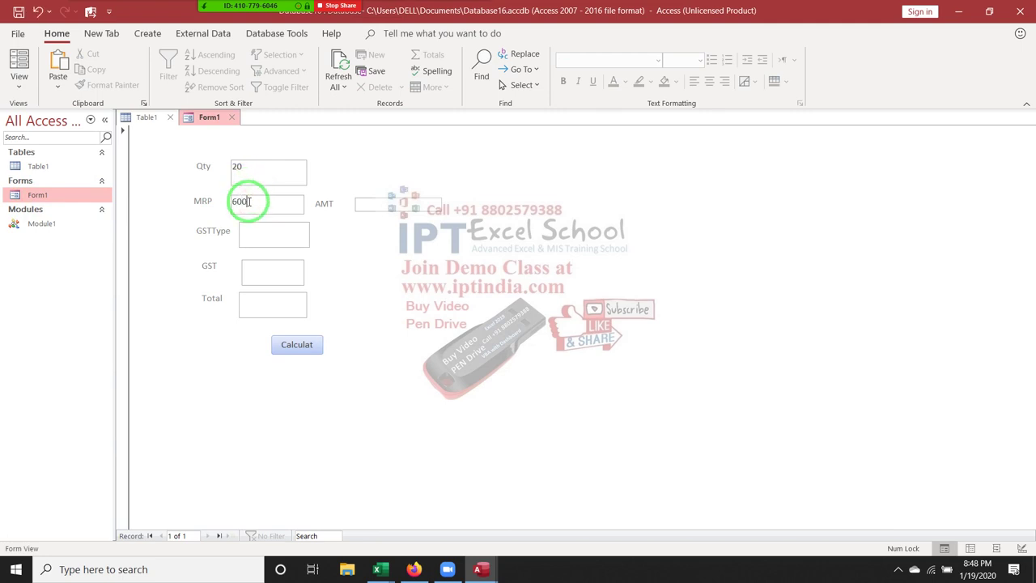
pyautogui.click(263, 241)
pyautogui.write('1')
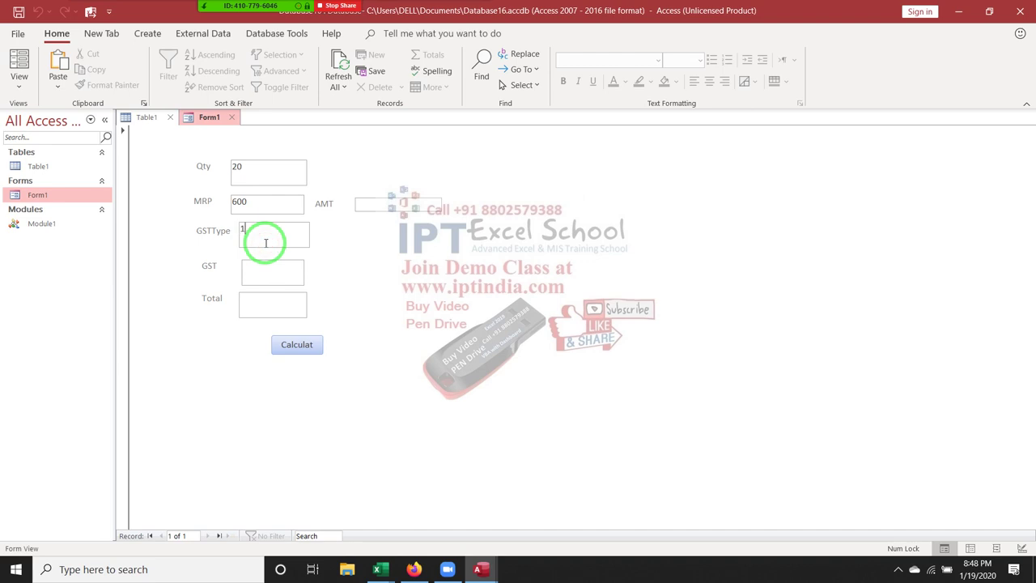
pyautogui.click(304, 345)
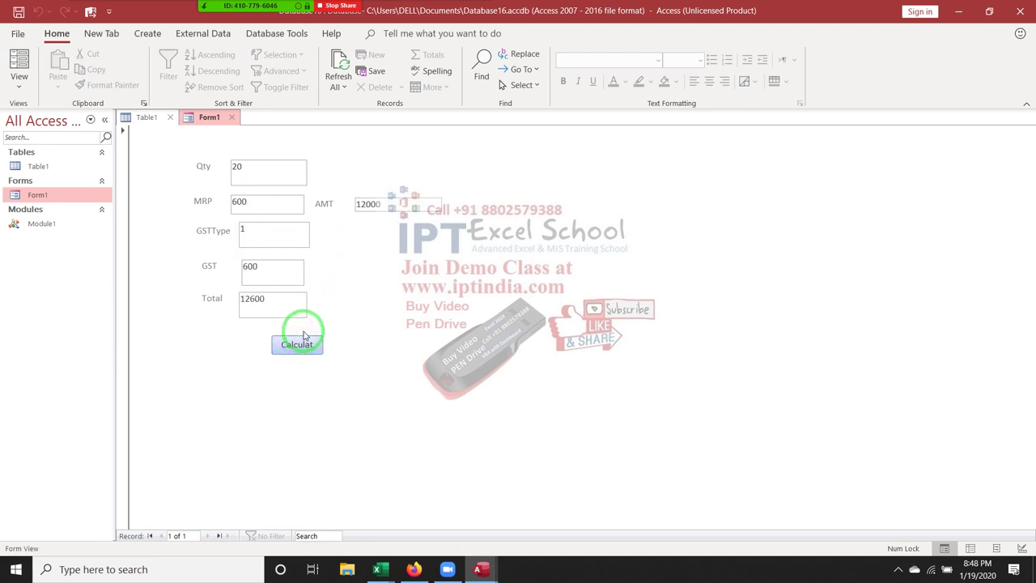
pyautogui.doubleClick(360, 204)
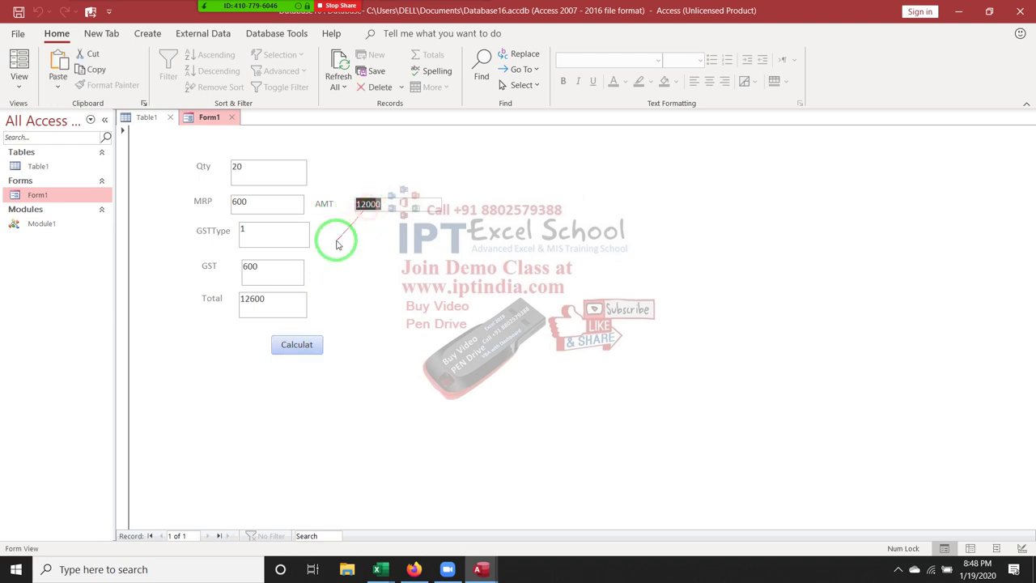
pyautogui.doubleClick(259, 267)
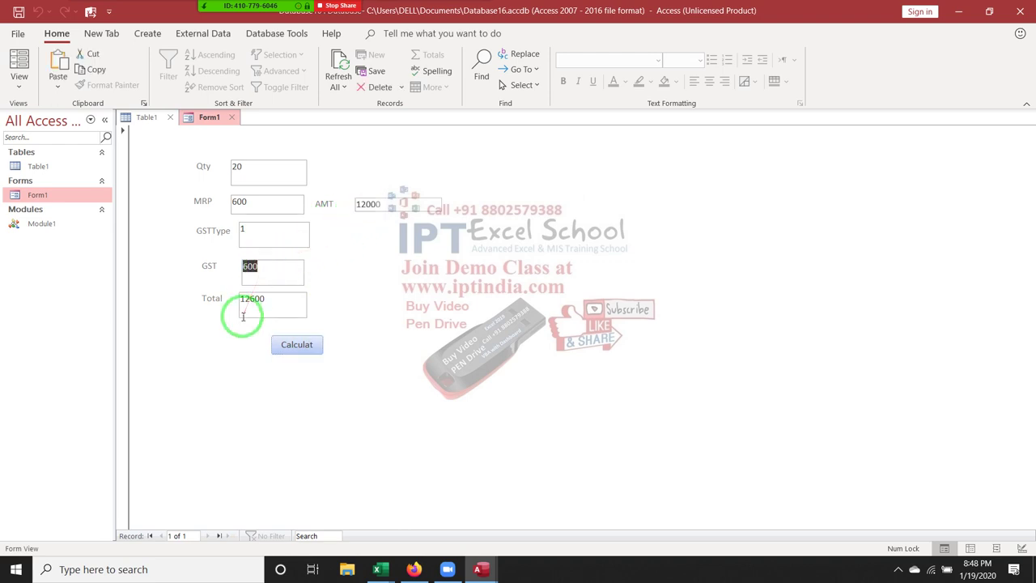
pyautogui.moveTo(243, 299); pyautogui.dragTo(270, 299)
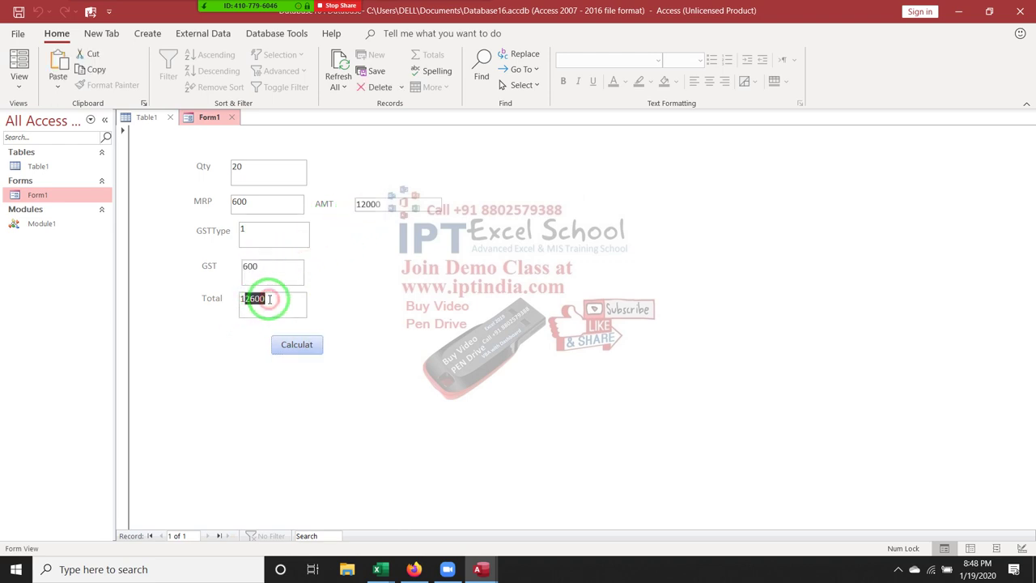
pyautogui.doubleClick(269, 298)
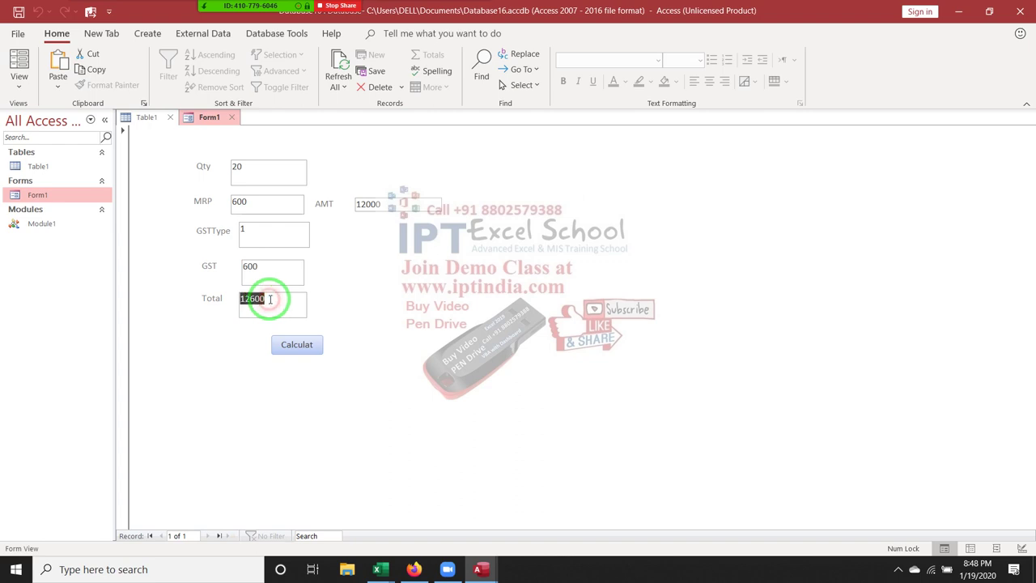
# Change GSTType to 2 and recalculate; GST still shows 600
pyautogui.doubleClick(254, 235)
pyautogui.write('2')
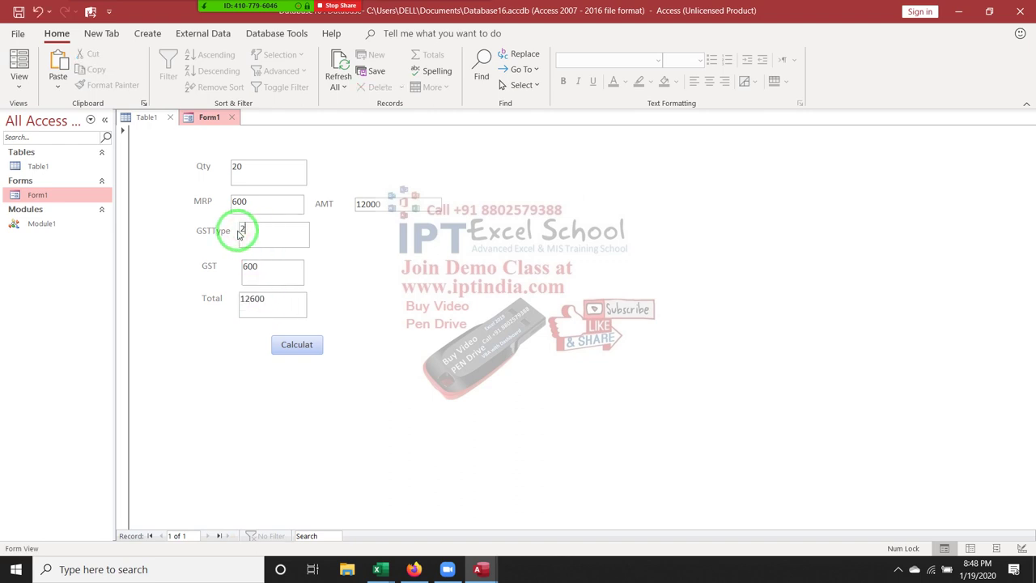
pyautogui.click(306, 346)
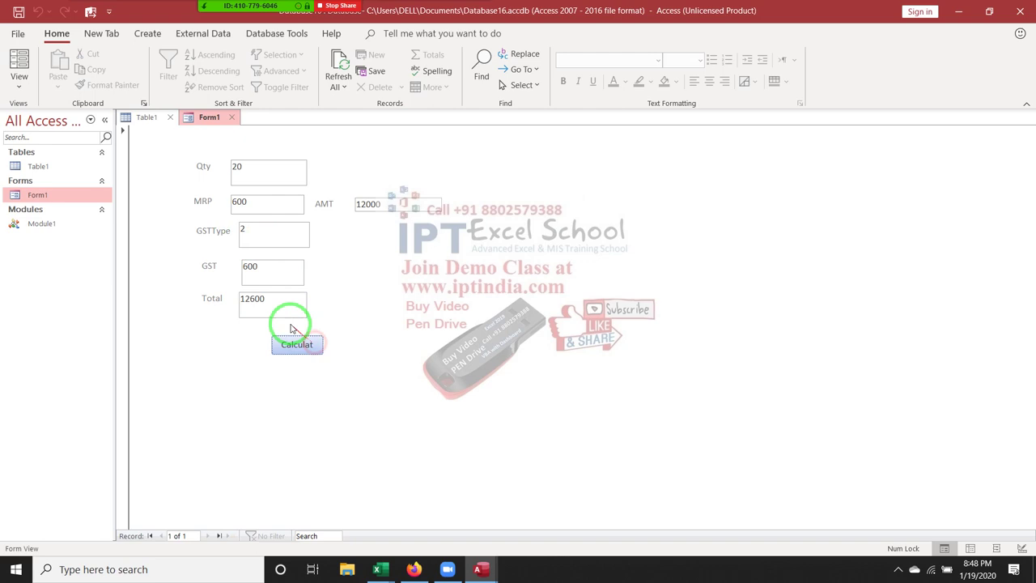
pyautogui.doubleClick(259, 266)
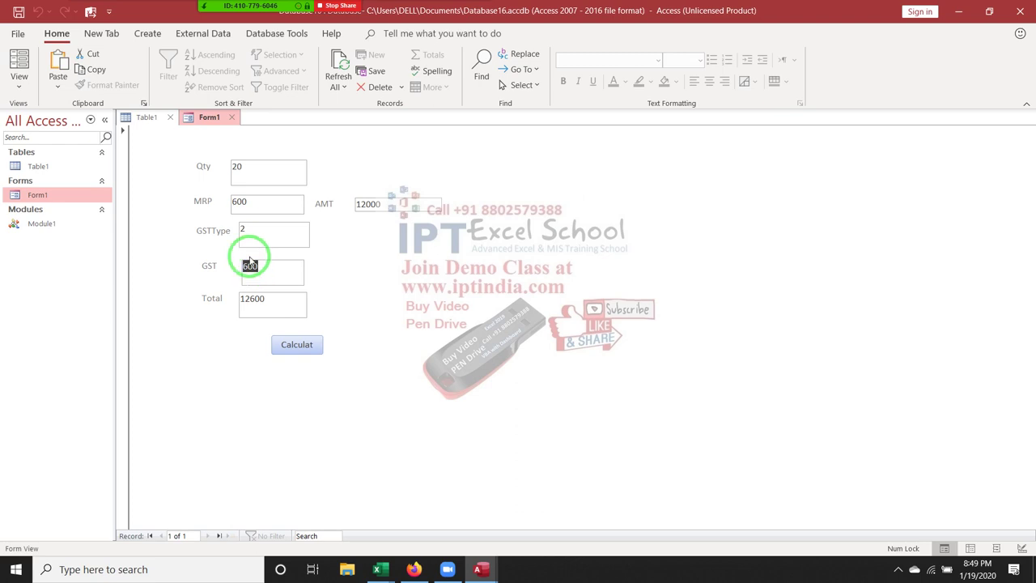
pyautogui.doubleClick(241, 231)
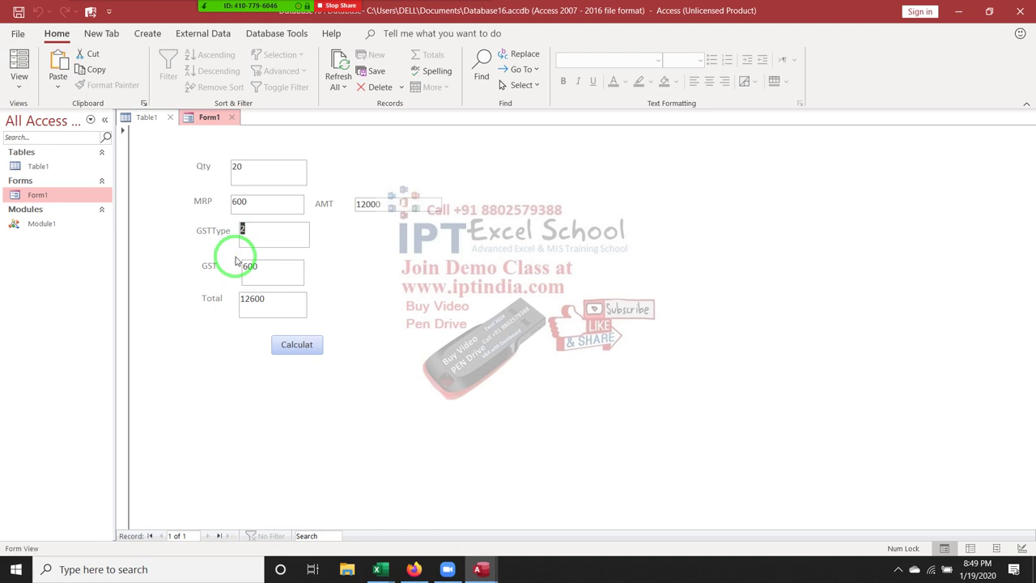
pyautogui.hotkey('alt', 'F11')
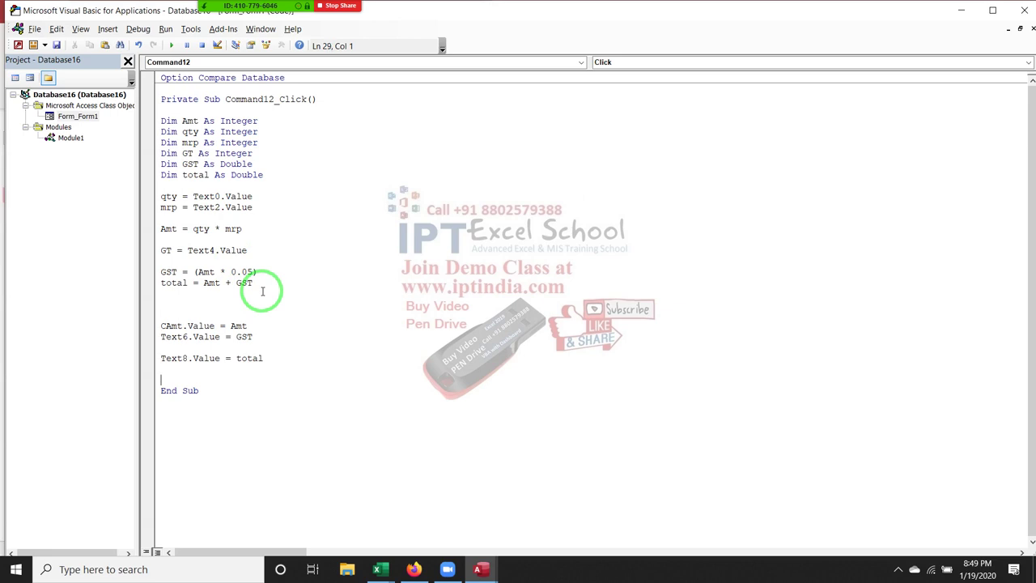
# Switch to the maximized Book1 workbook in Excel and enter 1 in H5
pyautogui.click(379, 567)
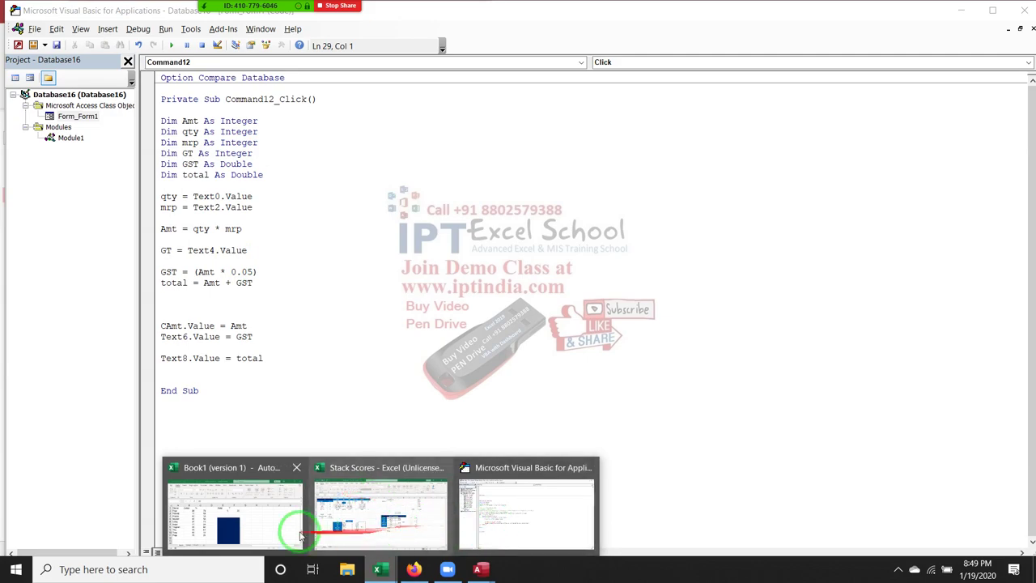
pyautogui.click(269, 522)
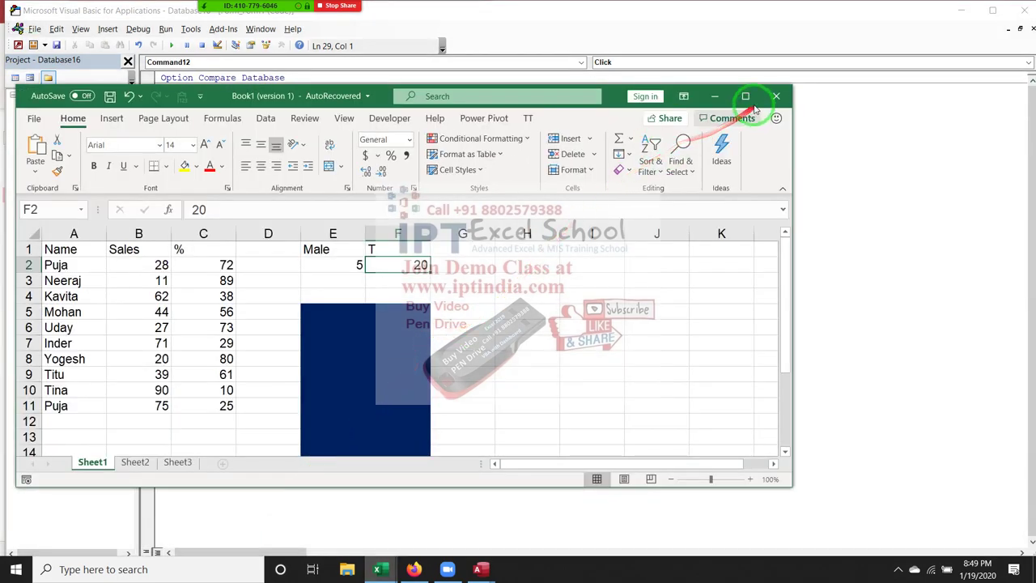
pyautogui.click(746, 95)
pyautogui.click(512, 231)
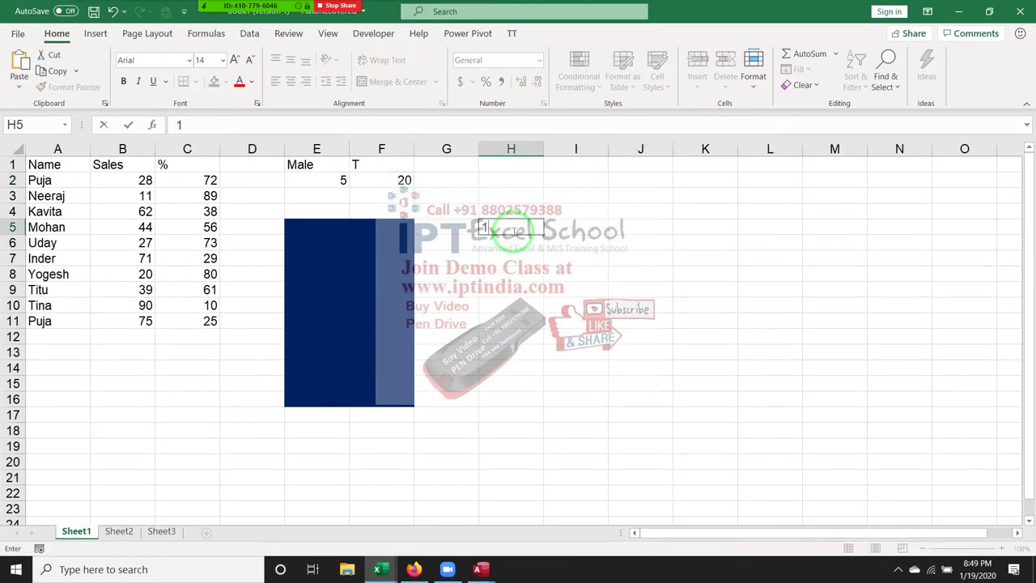
pyautogui.write('1')
pyautogui.press('Tab')
# Draft =IF(H5=1,5%,IF(H5=2,10% in I5, then cancel the unfinished formula
pyautogui.write('=')
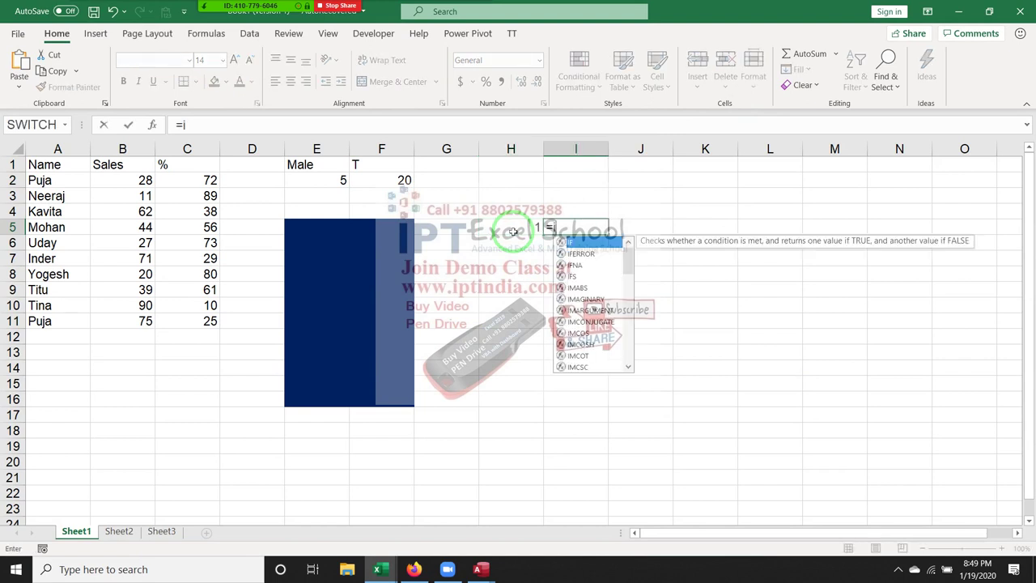
pyautogui.write('if(')
pyautogui.click(512, 231)
pyautogui.write('=')
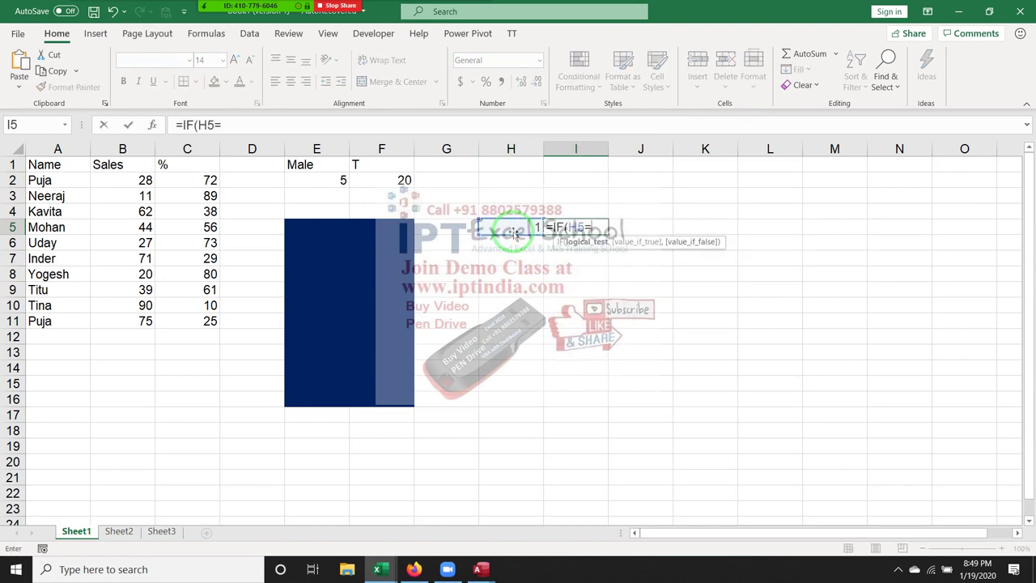
pyautogui.write('1,5')
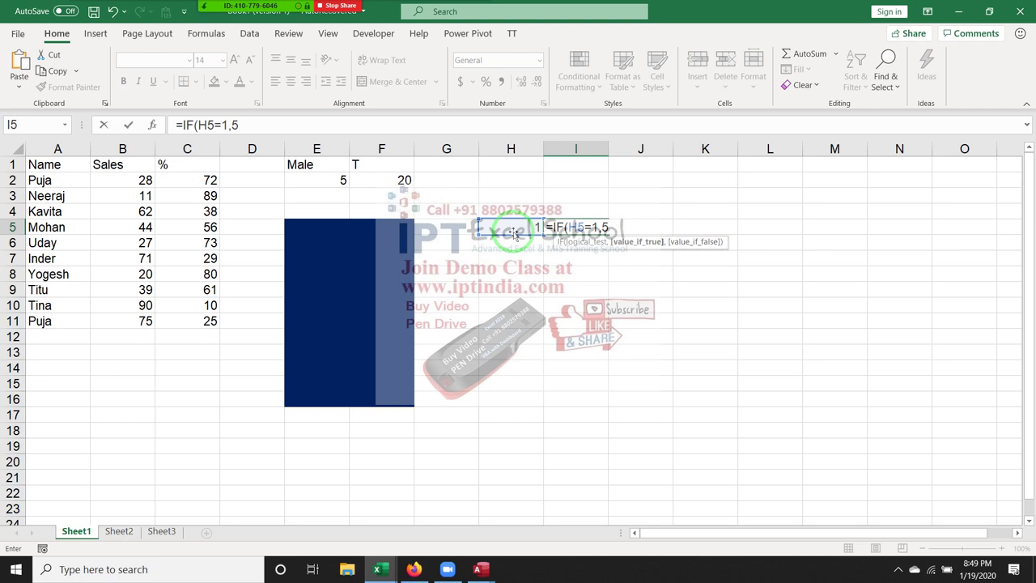
pyautogui.write('%,')
pyautogui.click(514, 233)
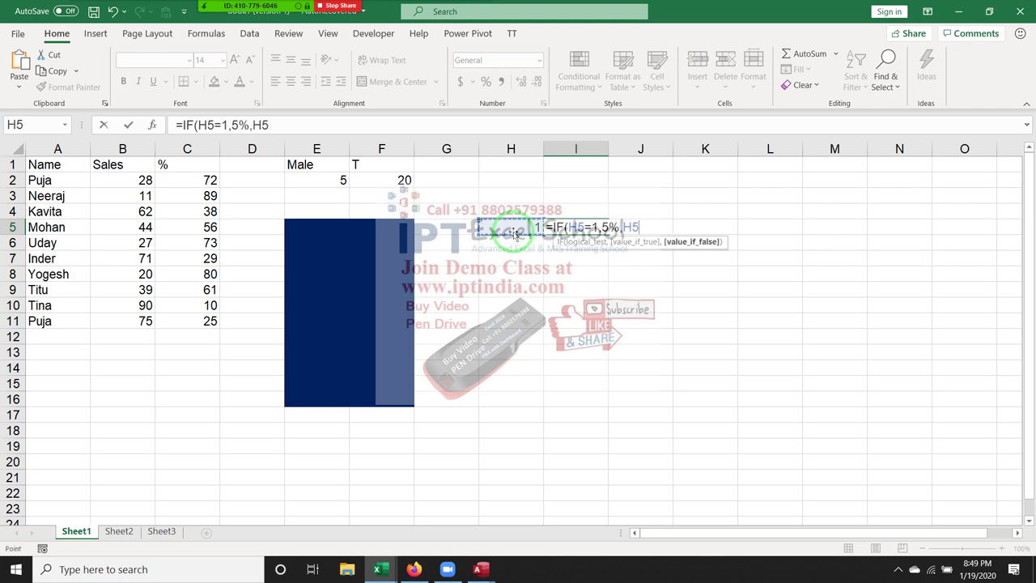
pyautogui.press('BackSpace')
pyautogui.press('BackSpace')
pyautogui.write('if(')
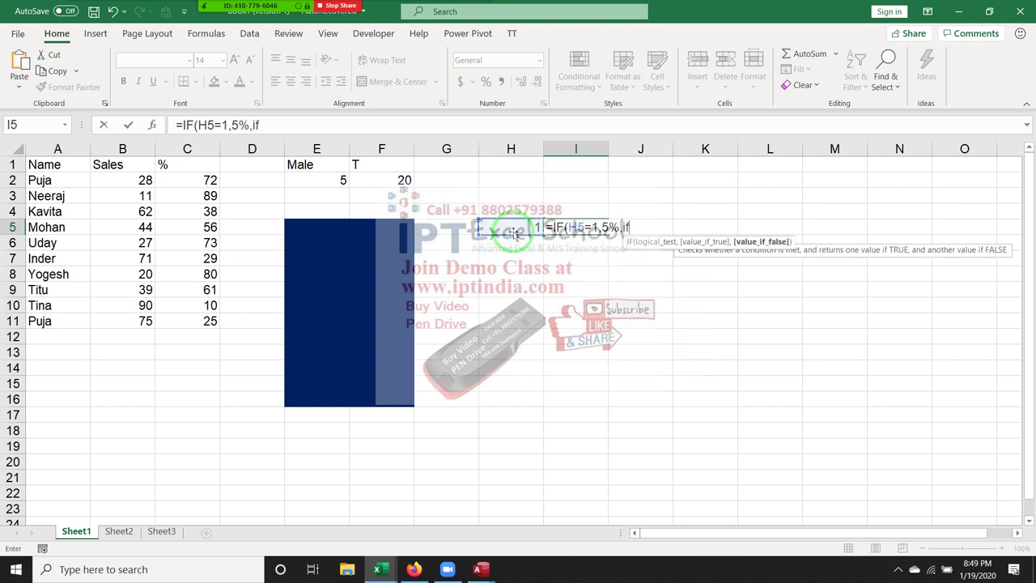
pyautogui.click(514, 233)
pyautogui.write('=')
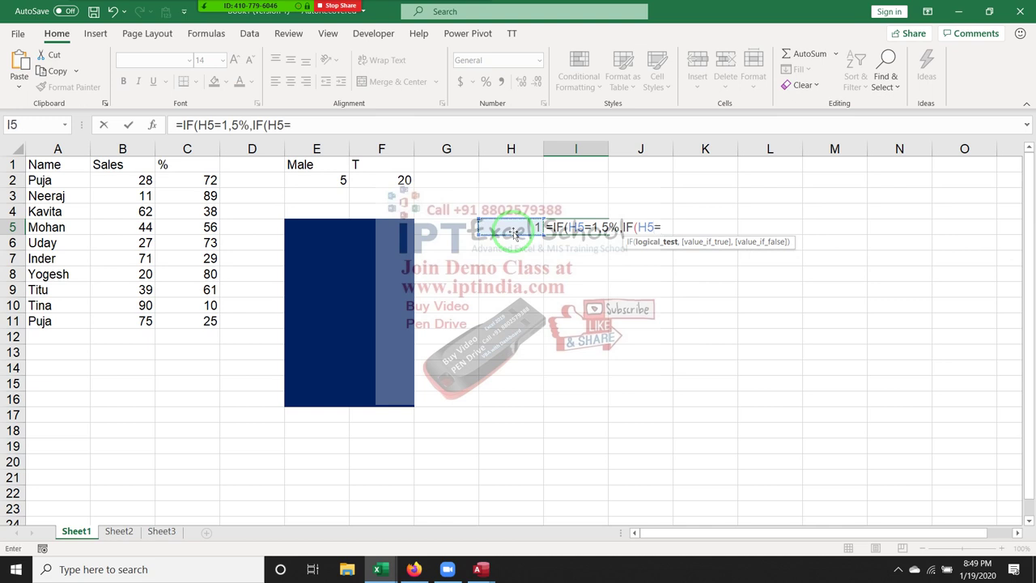
pyautogui.write('2,')
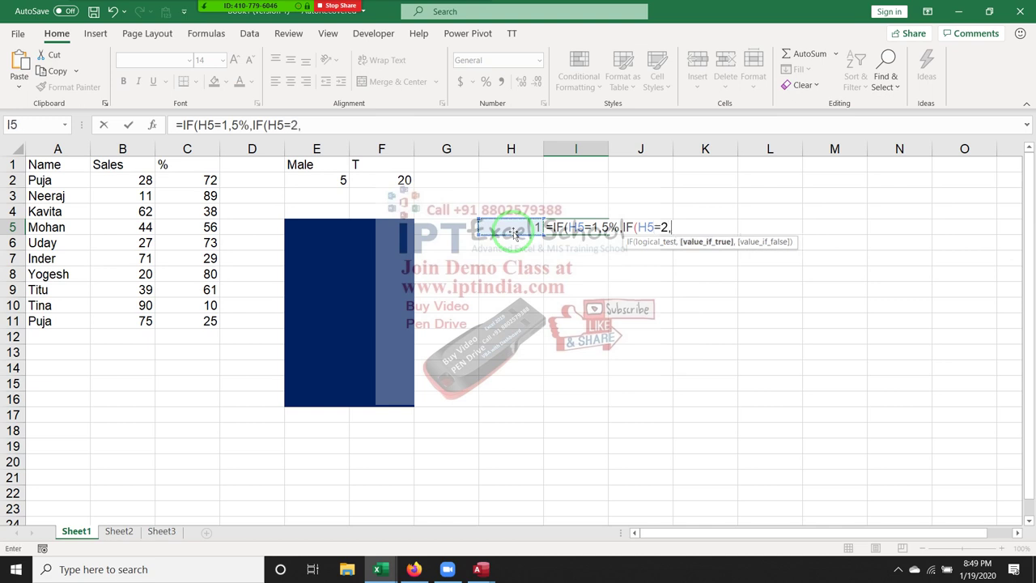
pyautogui.write('10%')
pyautogui.press('Return')
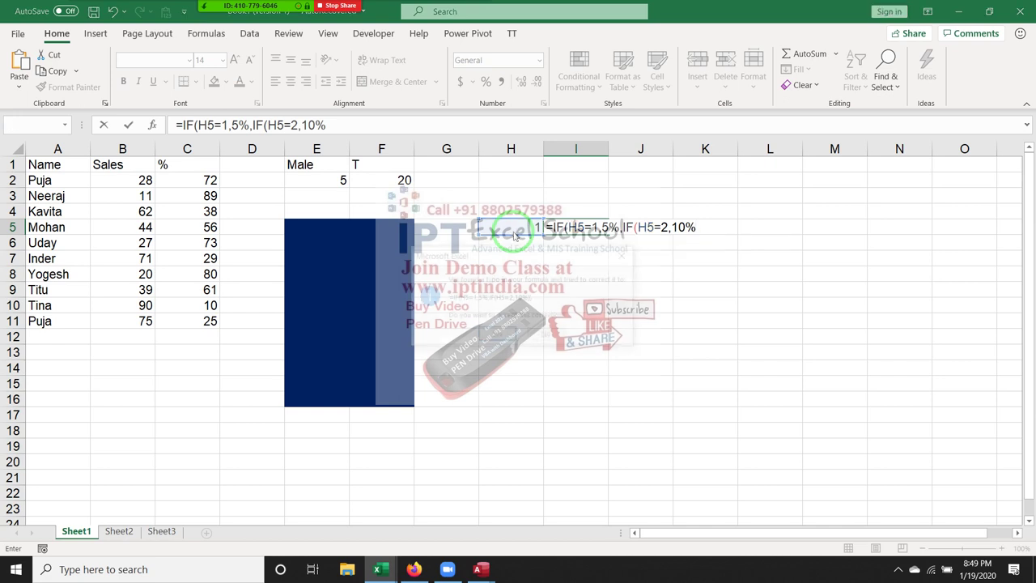
pyautogui.press('Return')
pyautogui.press('Escape')
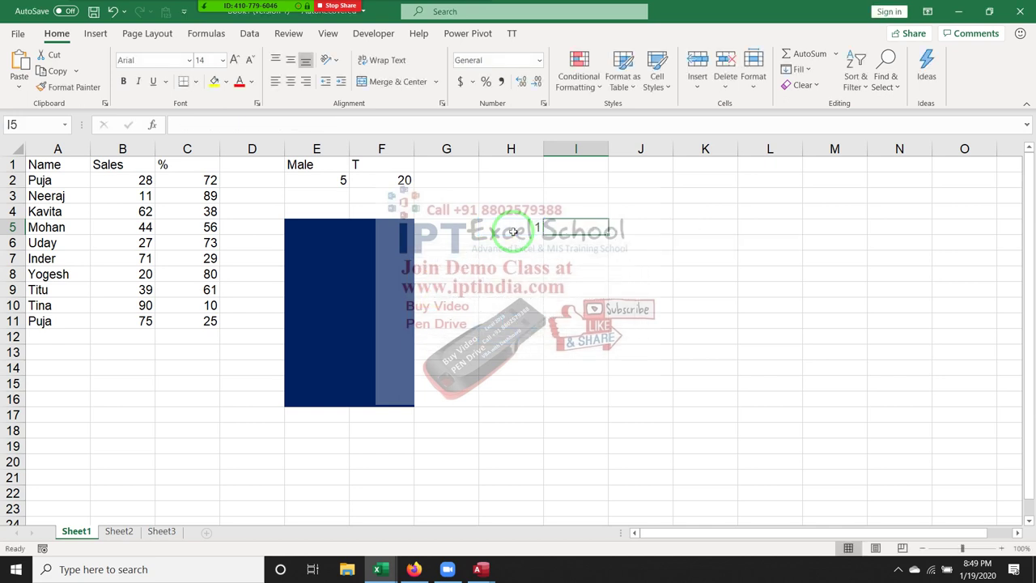
pyautogui.click(512, 232)
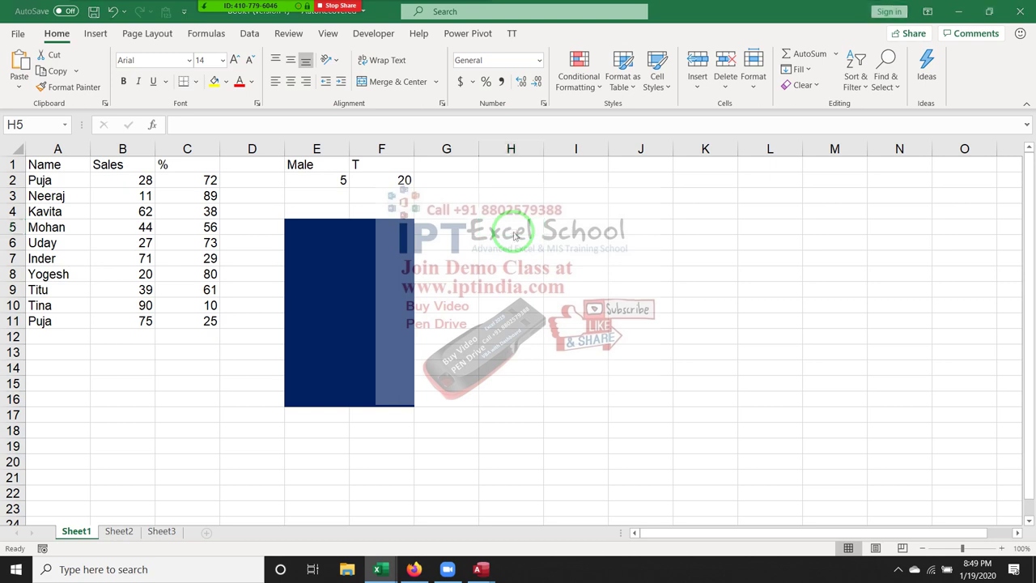
pyautogui.hotkey('alt', 'Tab')
# Insert blank lines above the GST calculation and CAmt.Value lines in Command12_Click
pyautogui.click(162, 314)
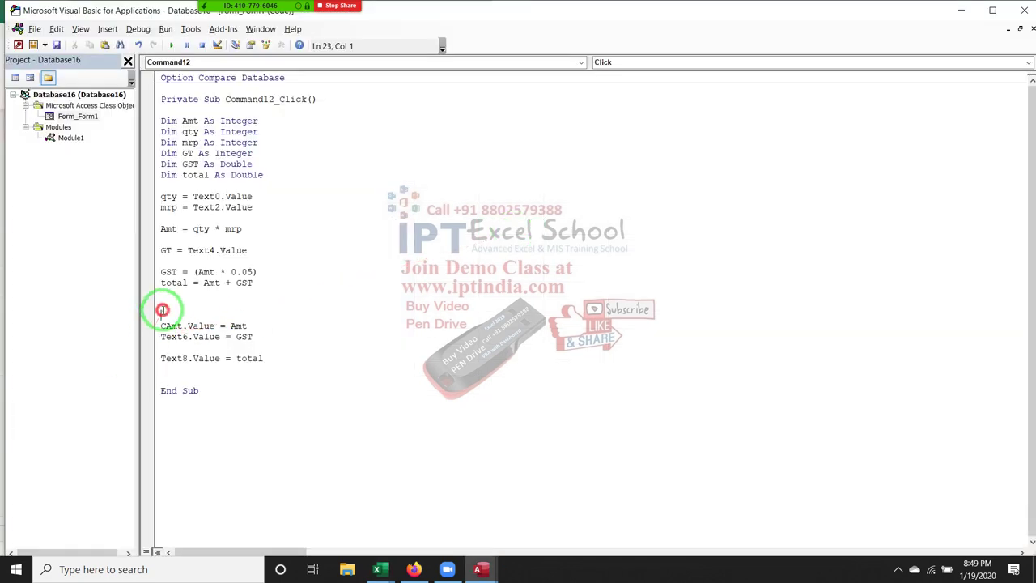
pyautogui.press('Return')
pyautogui.press('Return')
pyautogui.press('Return')
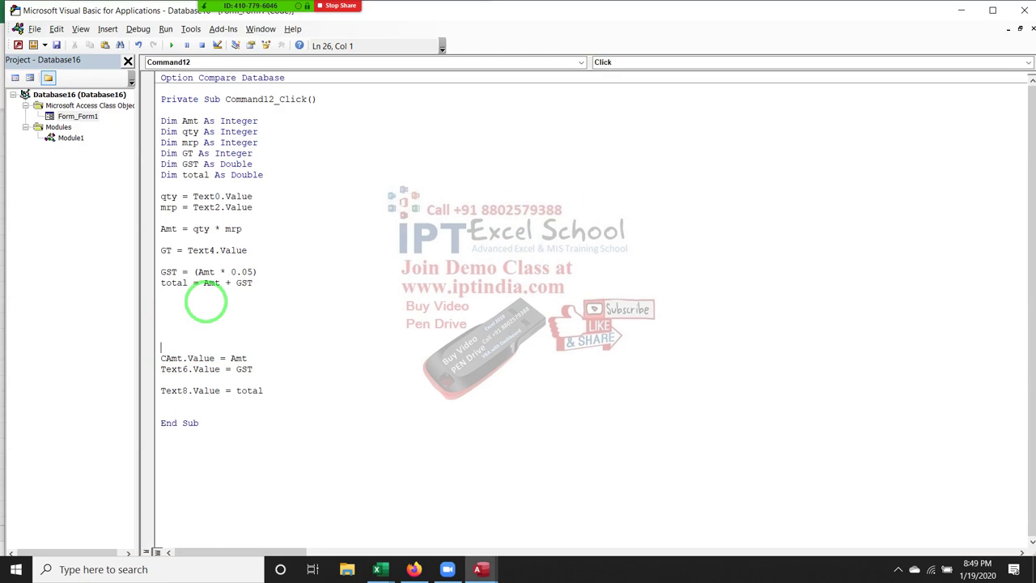
pyautogui.press('Up')
pyautogui.press('Up')
pyautogui.press('Up')
pyautogui.press('Up')
pyautogui.press('Up')
pyautogui.press('Return')
pyautogui.press('Return')
pyautogui.press('Return')
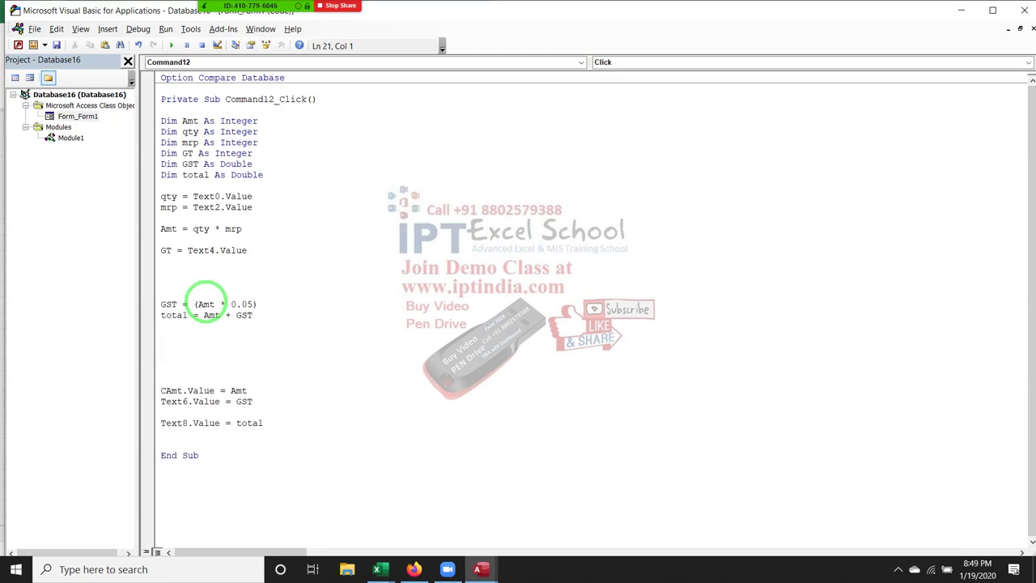
pyautogui.hotkey('shift', 'Down')
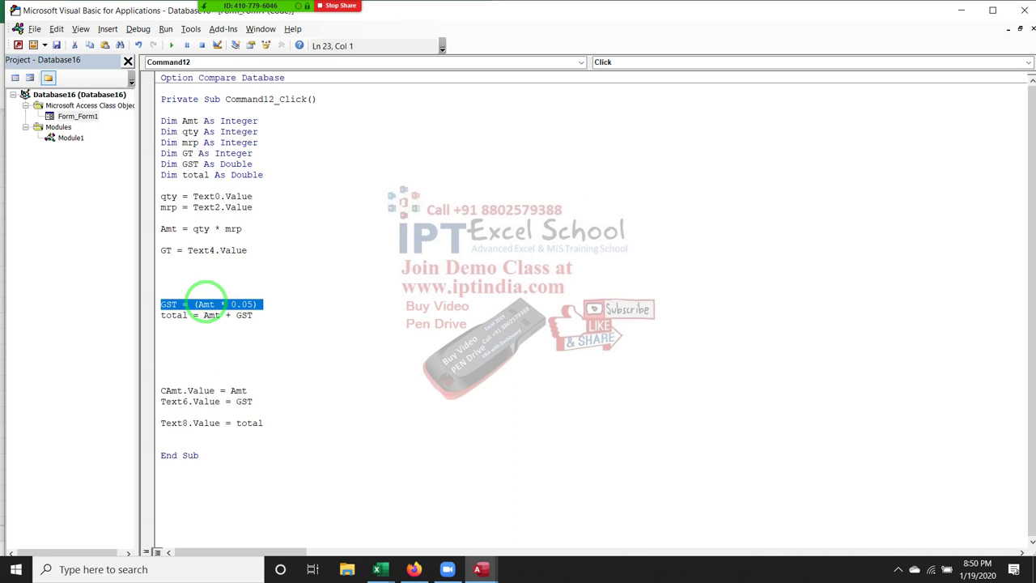
pyautogui.click(203, 322)
pyautogui.click(270, 318)
pyautogui.moveTo(269, 319); pyautogui.dragTo(198, 316)
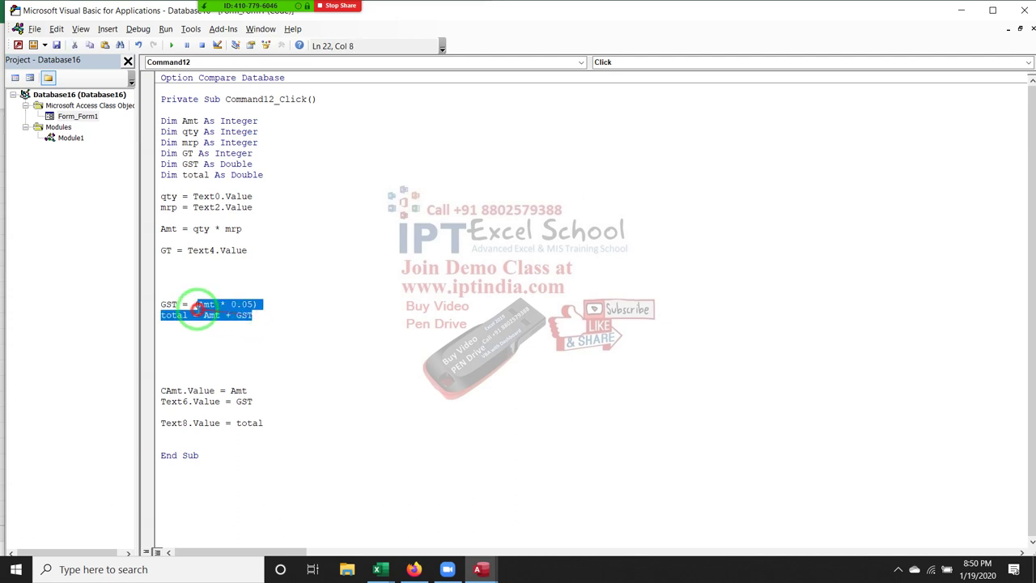
pyautogui.click(154, 306)
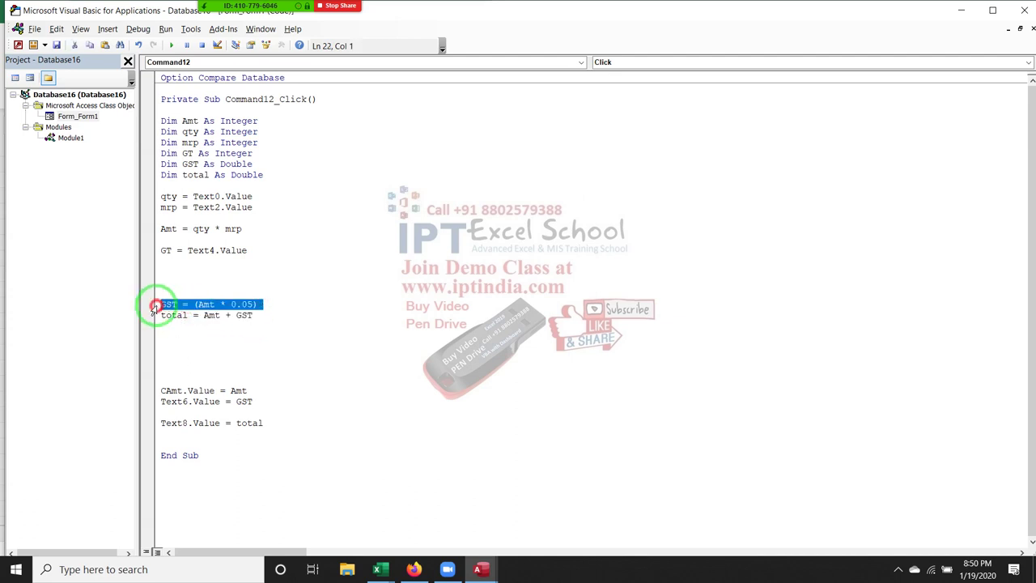
pyautogui.click(149, 231)
pyautogui.click(147, 232)
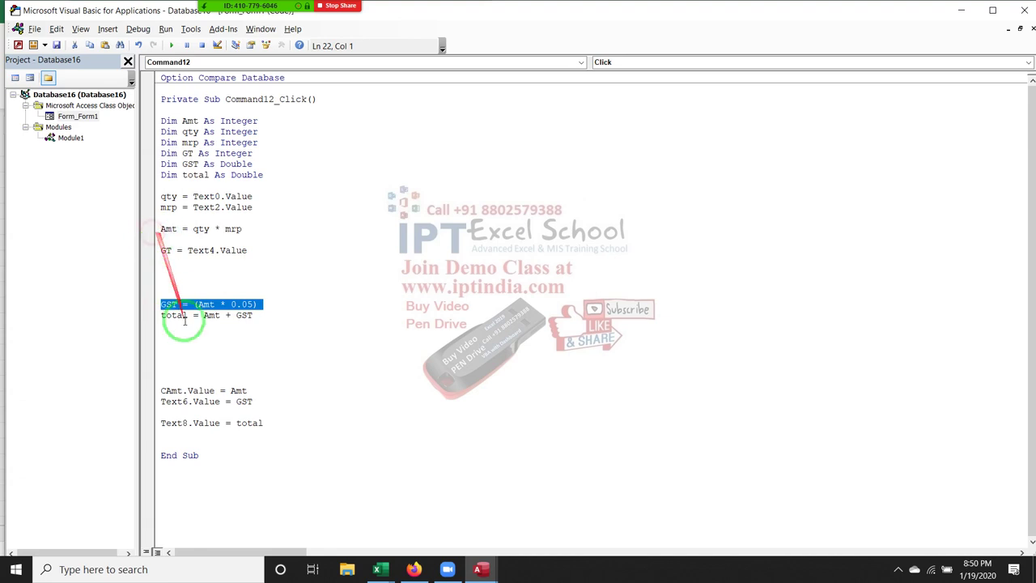
pyautogui.click(178, 327)
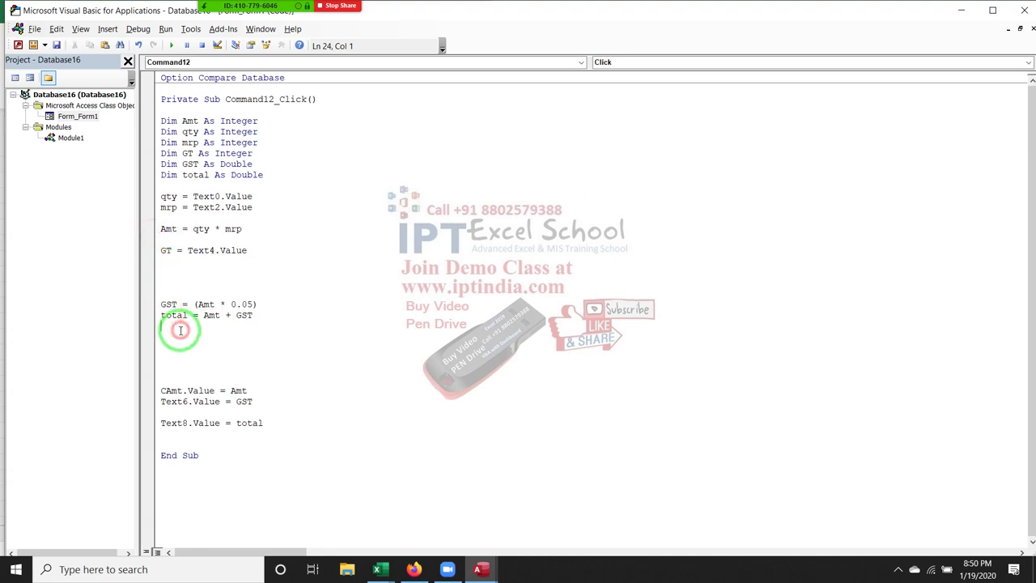
# Review the Dim declaration lines from Amt through total
pyautogui.click(147, 121)
pyautogui.click(153, 132)
pyautogui.click(153, 143)
pyautogui.click(153, 153)
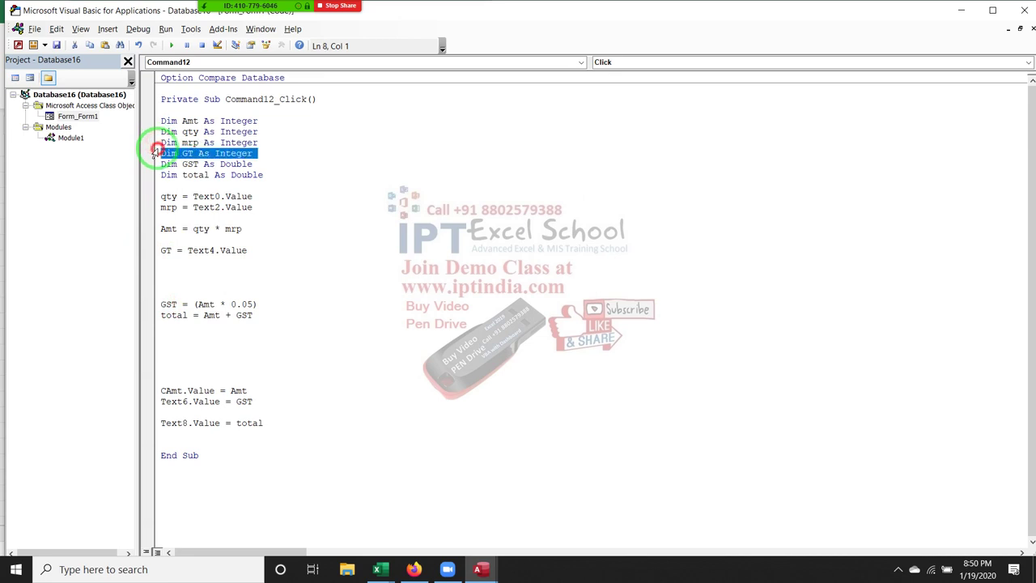
pyautogui.click(153, 164)
pyautogui.click(154, 175)
pyautogui.click(155, 196)
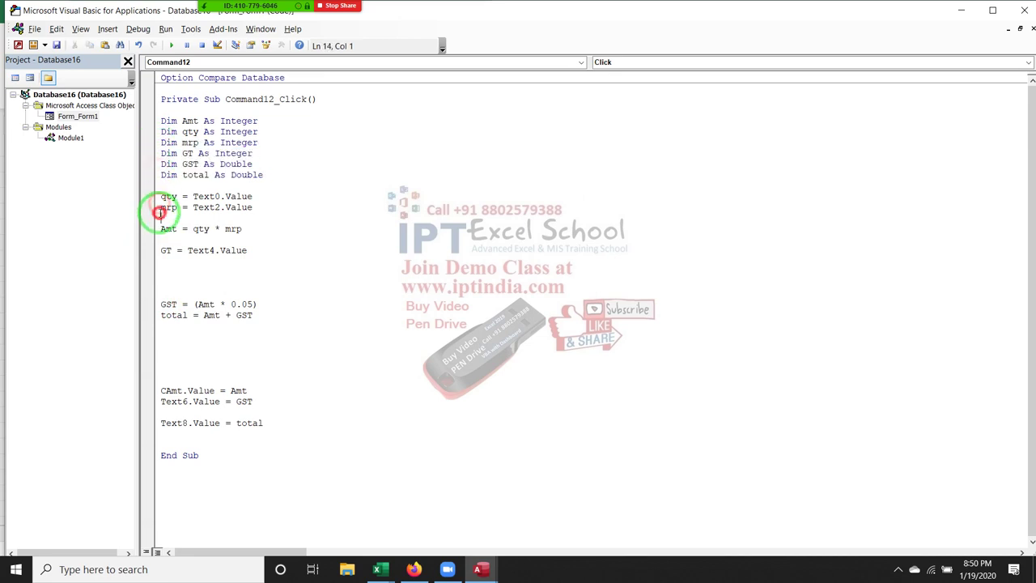
# Add a blank line below GT = Text4.Value and start an If line, erasing the mistype
pyautogui.click(161, 243)
pyautogui.click(164, 250)
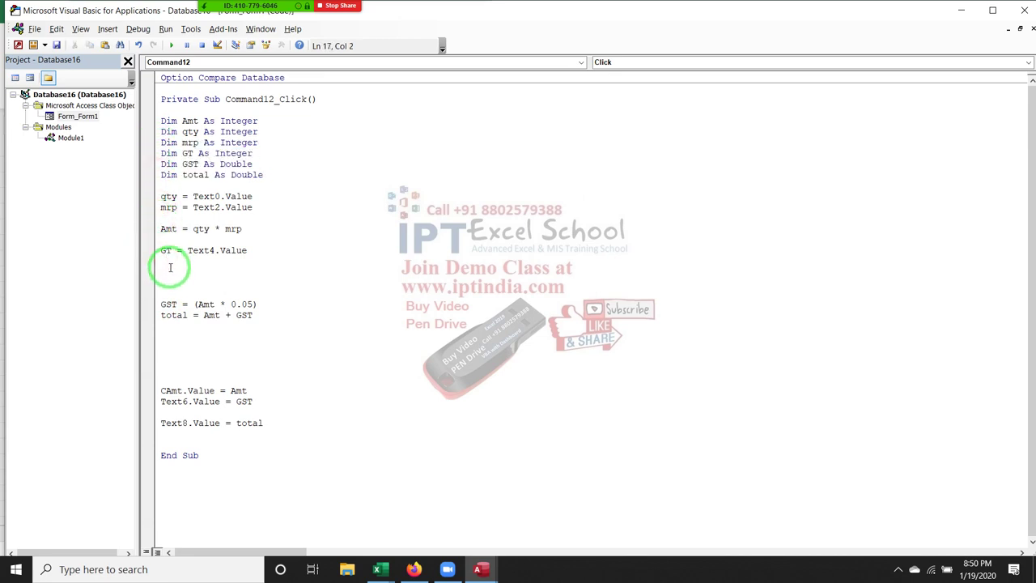
pyautogui.click(169, 272)
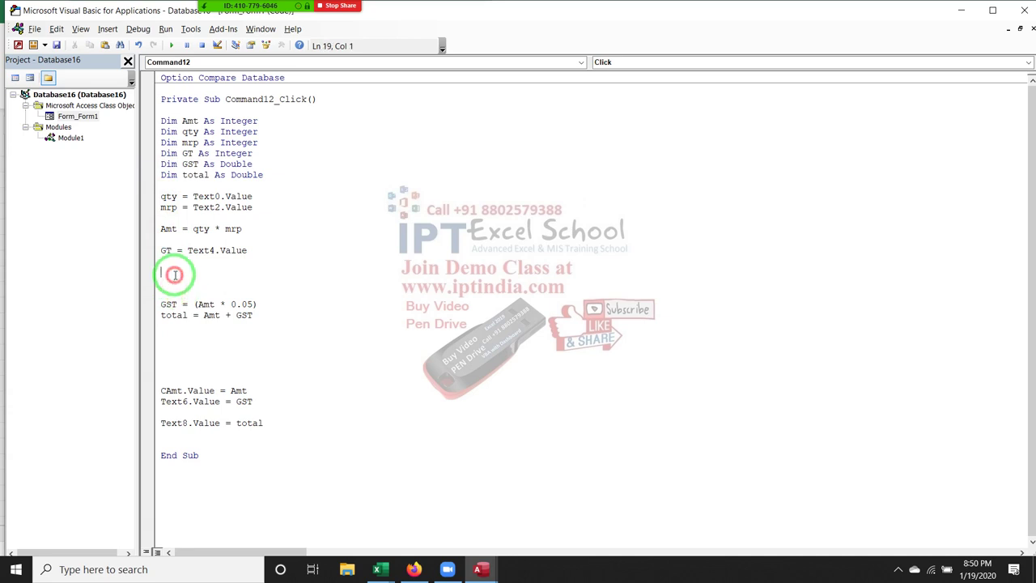
pyautogui.press('Return')
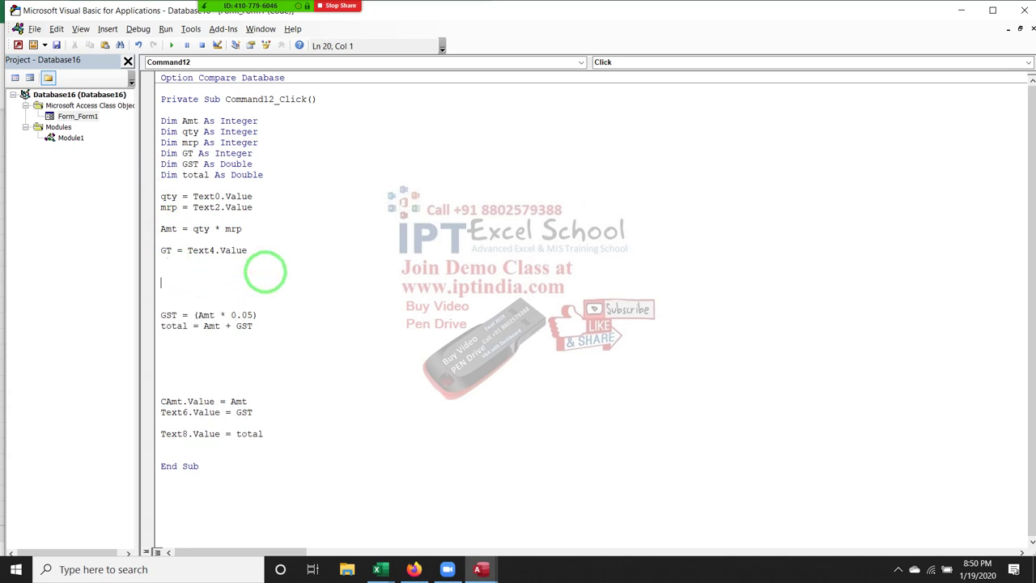
pyautogui.press('Up')
pyautogui.write('if')
pyautogui.write('GR')
pyautogui.write('T')
pyautogui.write('1 th')
pyautogui.write('en')
pyautogui.press('BackSpace')
pyautogui.press('BackSpace')
pyautogui.press('BackSpace')
pyautogui.press('BackSpace')
pyautogui.press('BackSpace')
# Declare 'Dim r As Double' on a new line after the declarations
pyautogui.click(166, 186)
pyautogui.press('Return')
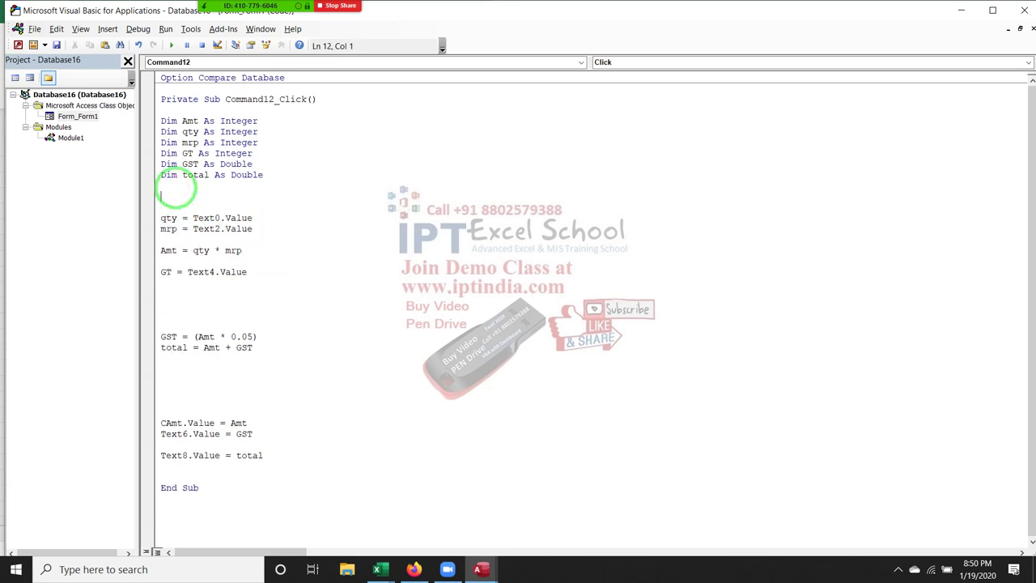
pyautogui.write('dim r as ')
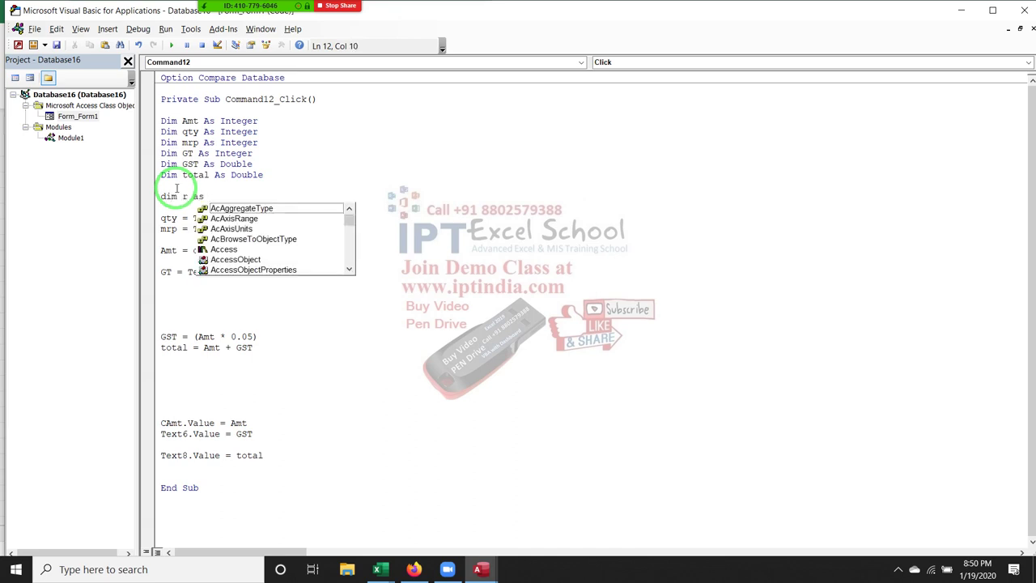
pyautogui.write('Dou')
pyautogui.press('Tab')
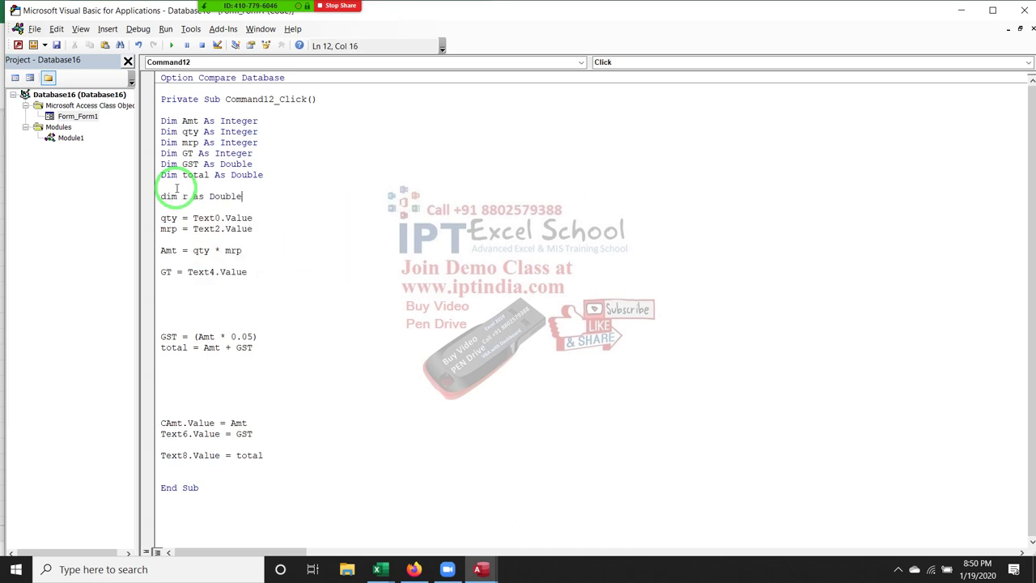
pyautogui.click(248, 336)
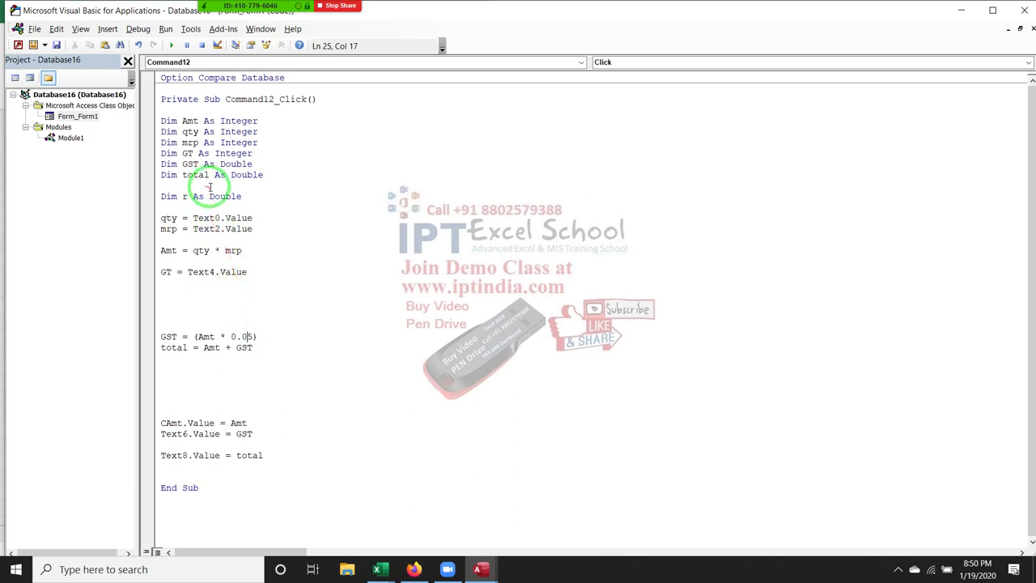
pyautogui.click(259, 197)
# Add 'If GT = 1 Then r = 0.05' on a new line below the GT line
pyautogui.click(205, 284)
pyautogui.press('Return')
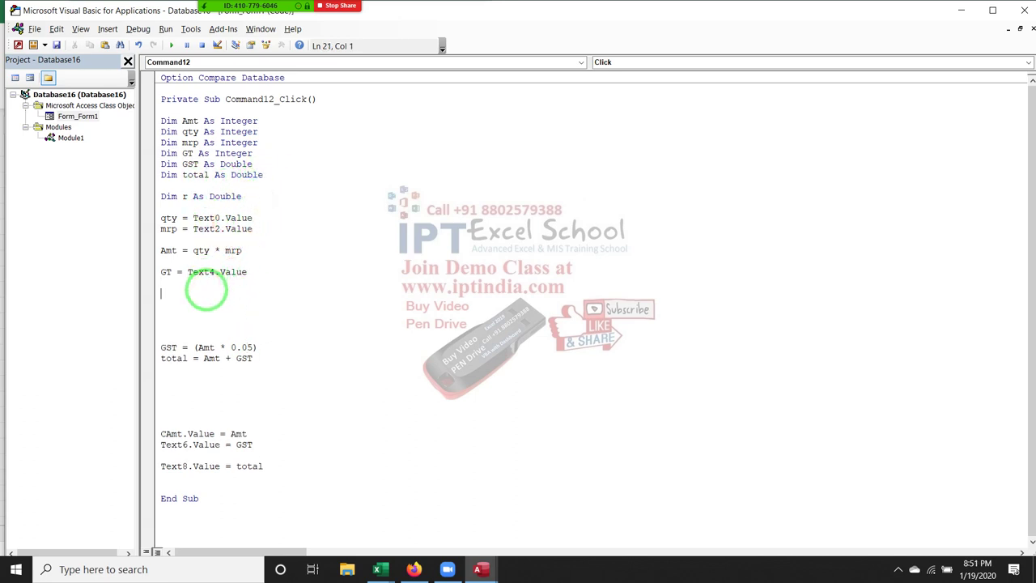
pyautogui.write('if GT ')
pyautogui.write('= 1')
pyautogui.write(' then ')
pyautogui.write('r')
pyautogui.write('=0.0')
pyautogui.write('5')
# Copy the If GT = 1 line and paste duplicates below it
pyautogui.press('Return')
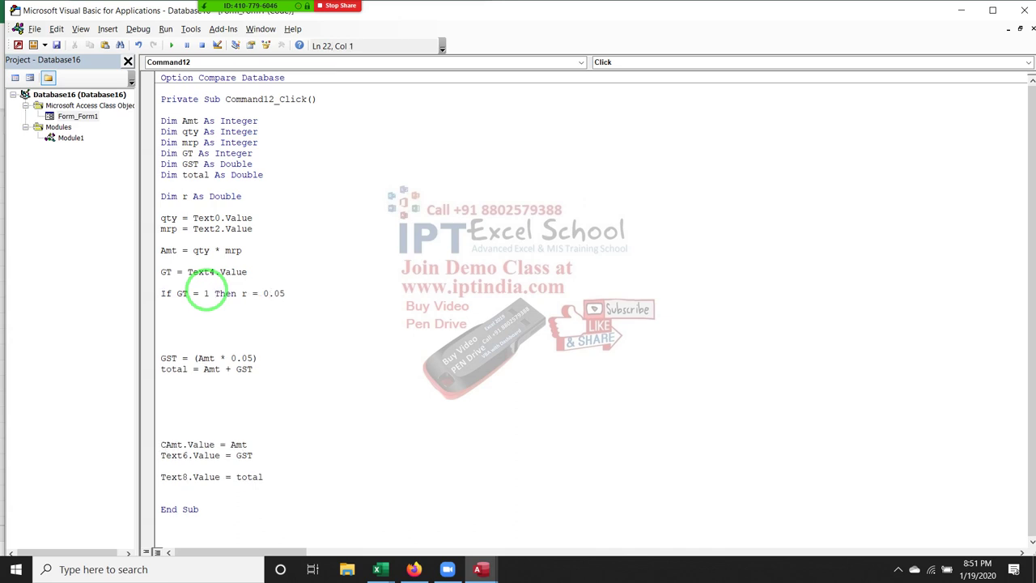
pyautogui.hotkey('shift', 'Down')
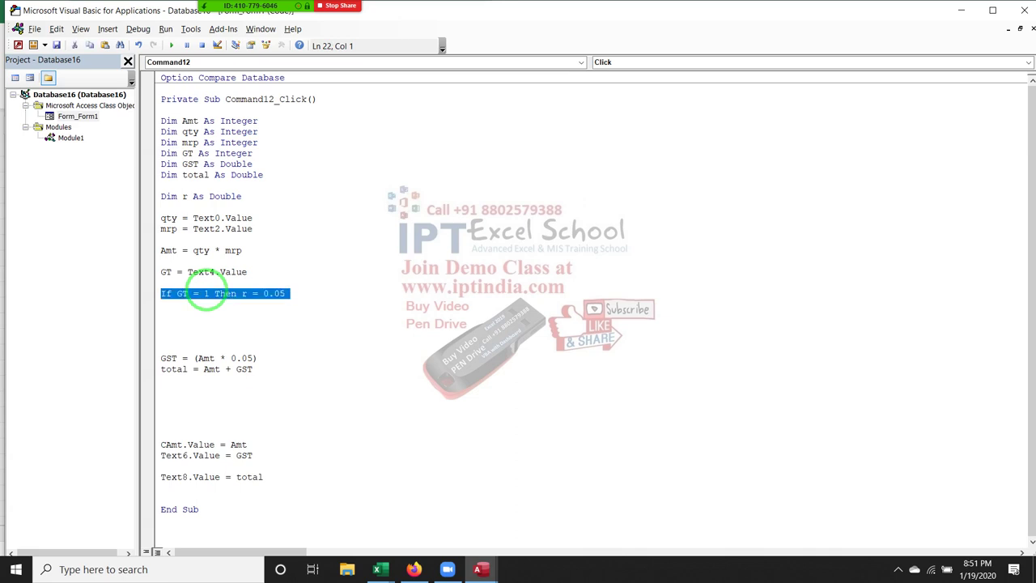
pyautogui.hotkey('ctrl', 'c')
pyautogui.hotkey('ctrl', 'v')
pyautogui.hotkey('ctrl', 'v')
pyautogui.hotkey('ctrl', 'v')
pyautogui.hotkey('ctrl', 'v')
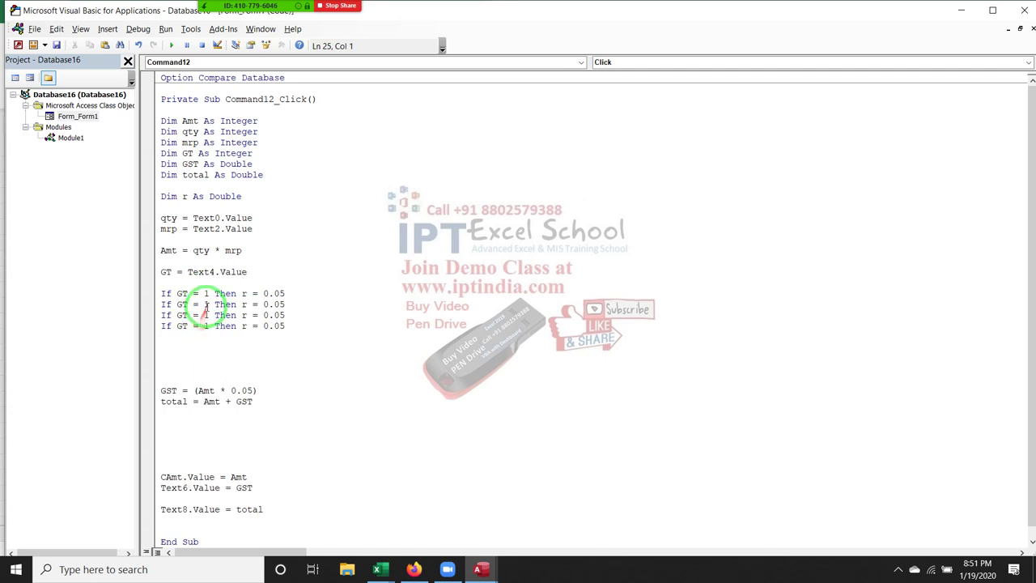
# Edit the copies to 'If GT = 2 Then r = 0.1' and 'If GT = 3 Then r = 0.15'
pyautogui.click(207, 305)
pyautogui.press('BackSpace')
pyautogui.write('2')
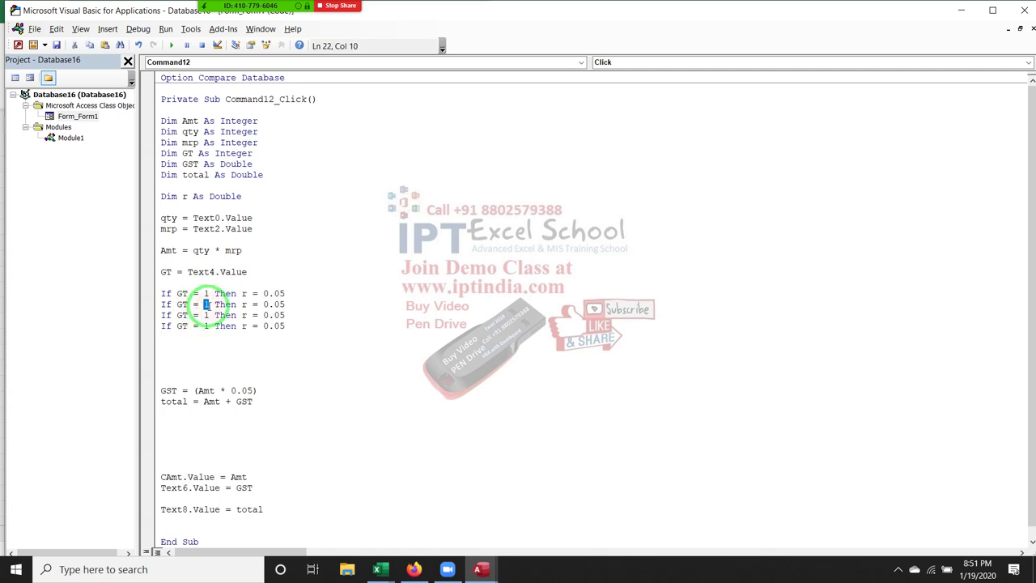
pyautogui.moveTo(196, 293); pyautogui.dragTo(290, 304)
pyautogui.click(274, 305)
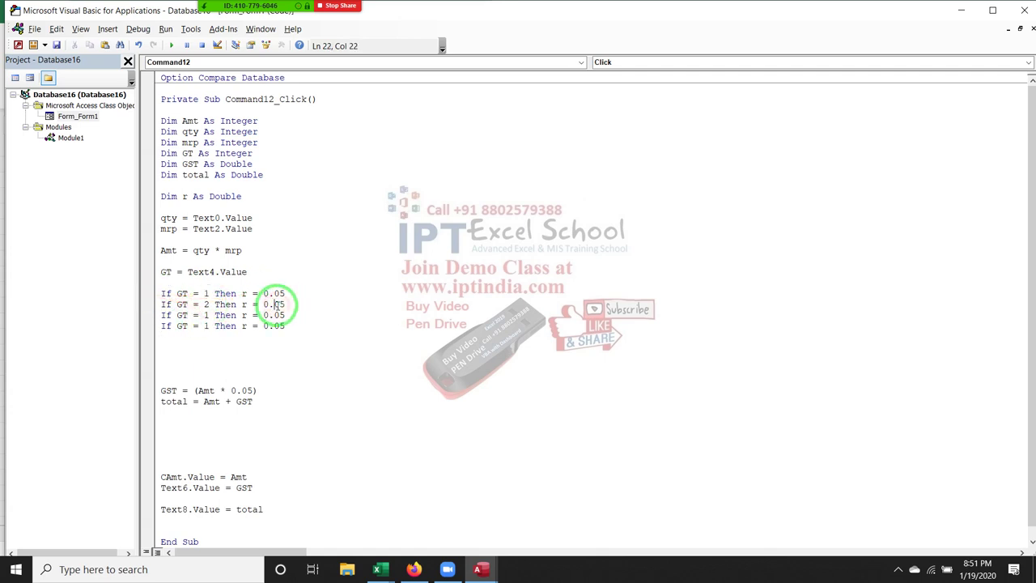
pyautogui.write('1')
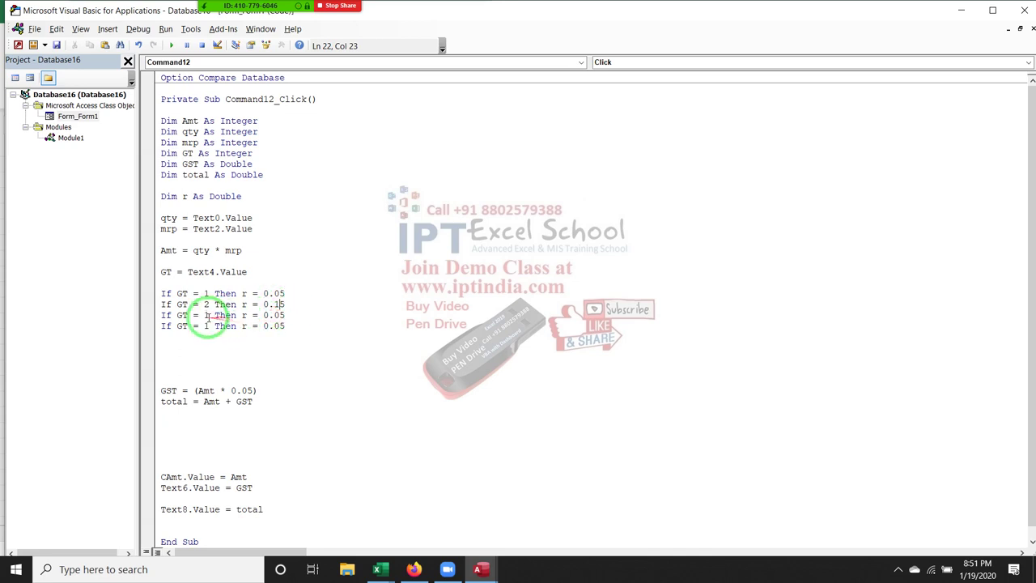
pyautogui.doubleClick(207, 315)
pyautogui.write('3')
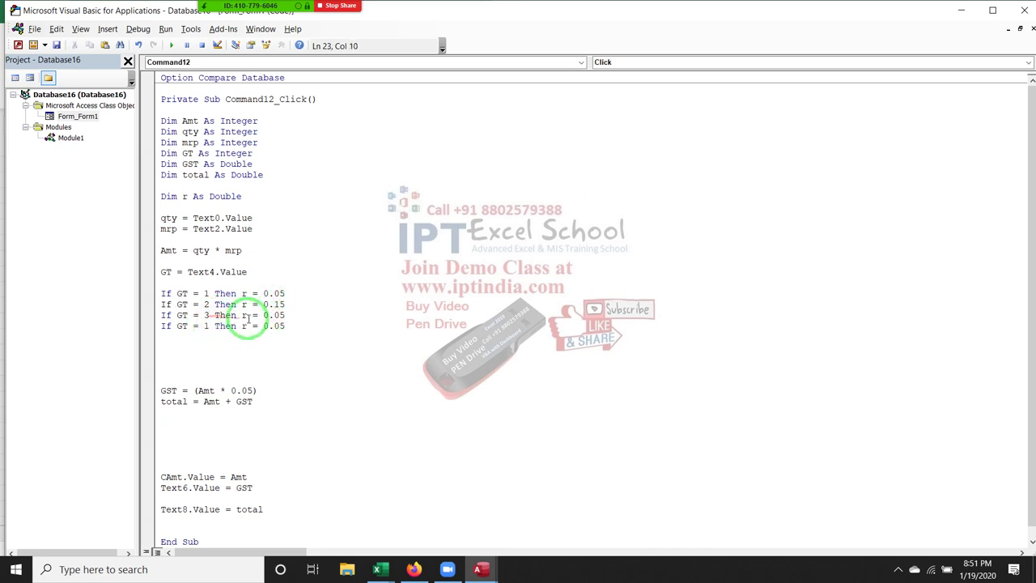
pyautogui.doubleClick(276, 315)
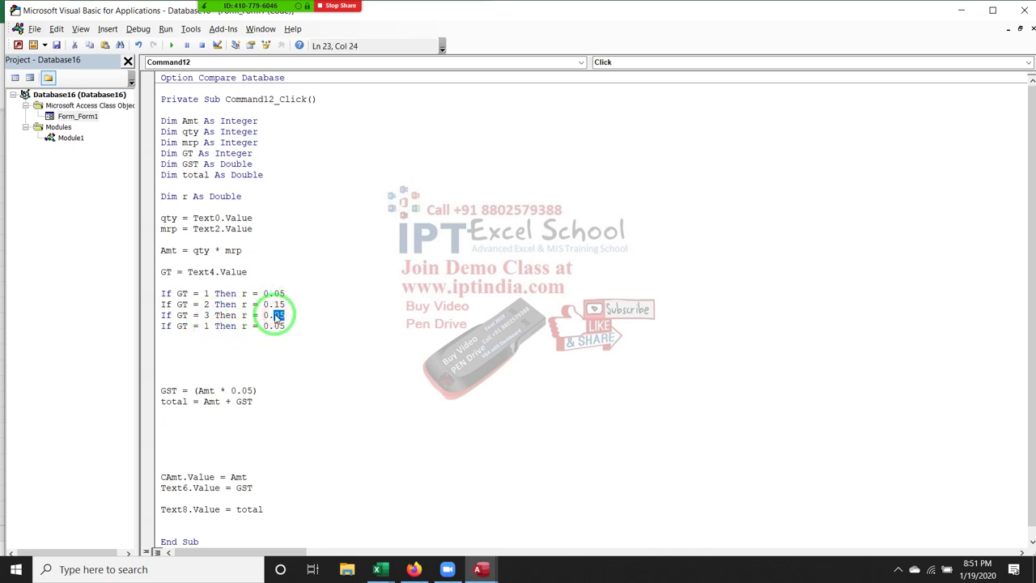
pyautogui.write('15')
pyautogui.click(281, 302)
pyautogui.doubleClick(281, 304)
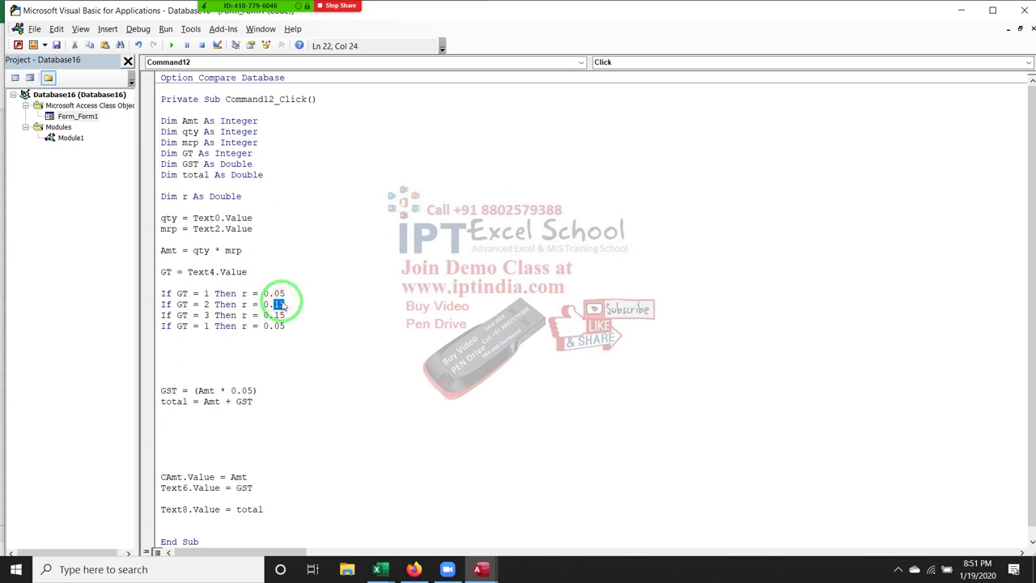
pyautogui.write('10')
pyautogui.press('BackSpace')
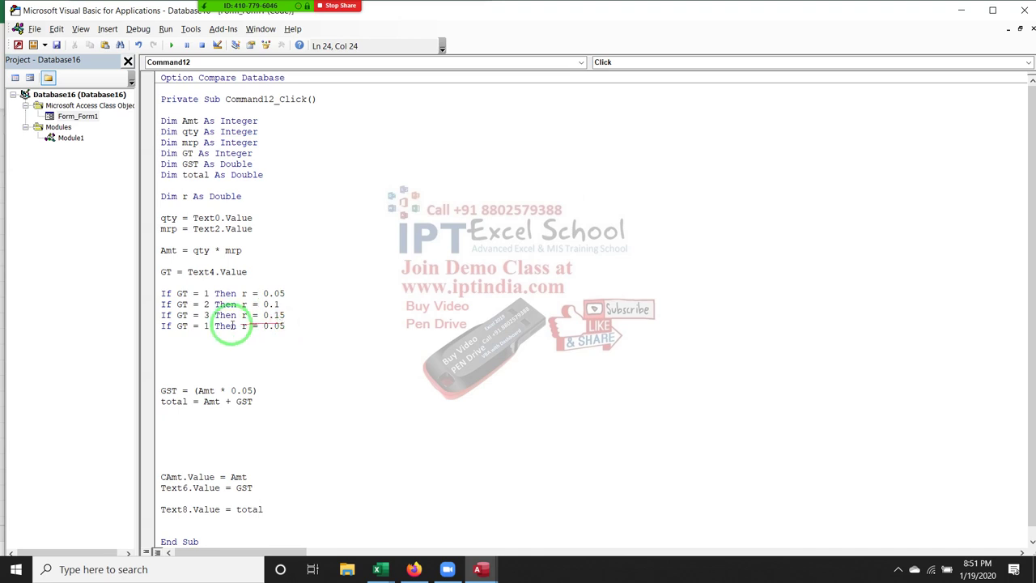
# Change the fourth line to 'If GT = 4 Then r = 0.18'
pyautogui.doubleClick(207, 326)
pyautogui.write('3')
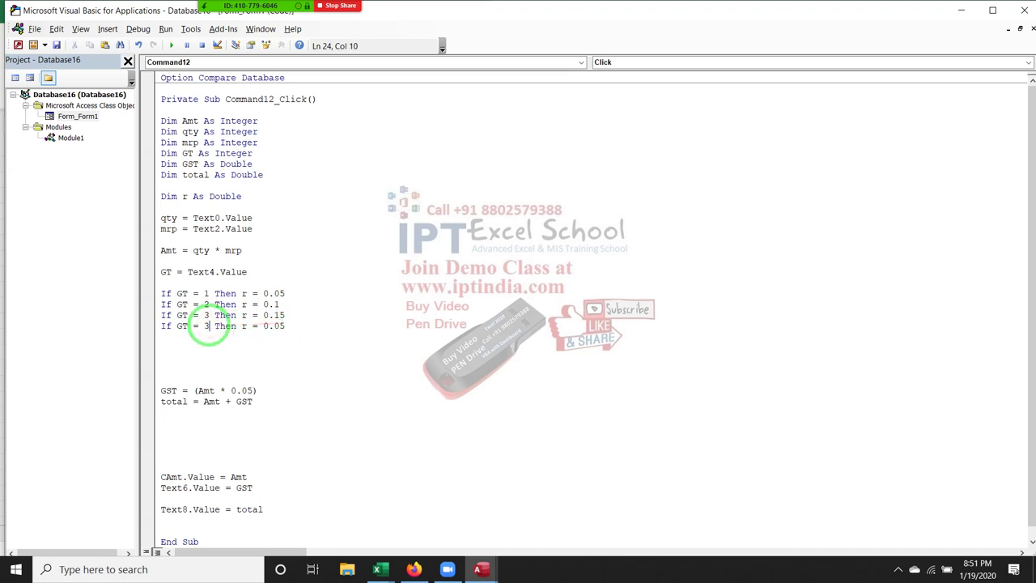
pyautogui.press('BackSpace')
pyautogui.write('4')
pyautogui.click(317, 325)
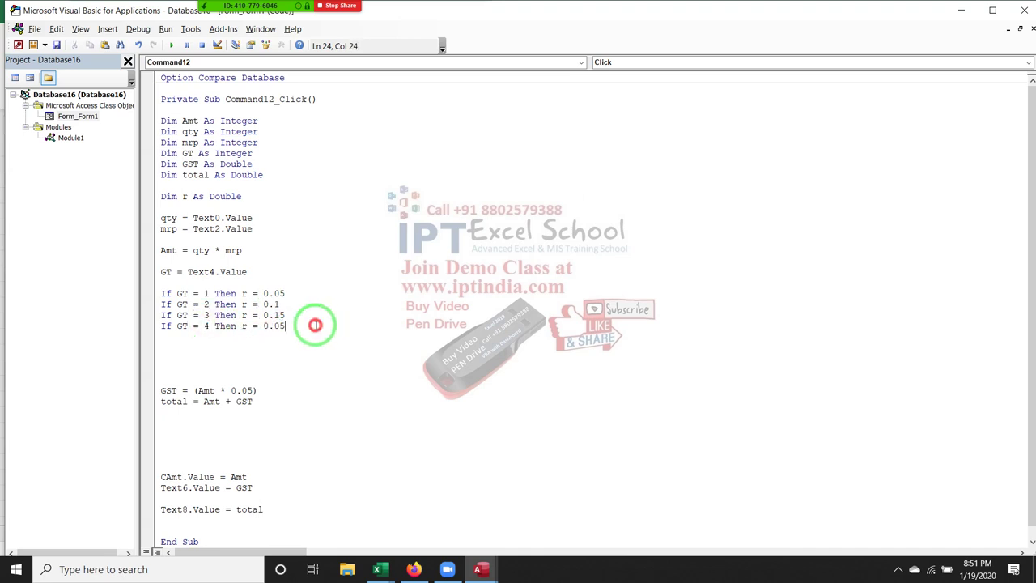
pyautogui.moveTo(274, 325); pyautogui.dragTo(301, 329)
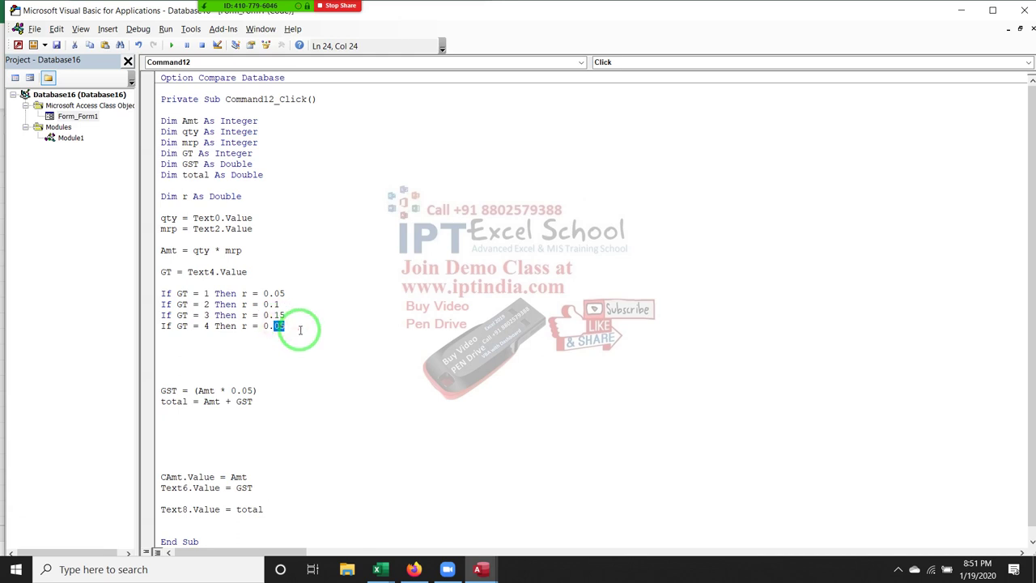
pyautogui.write('18')
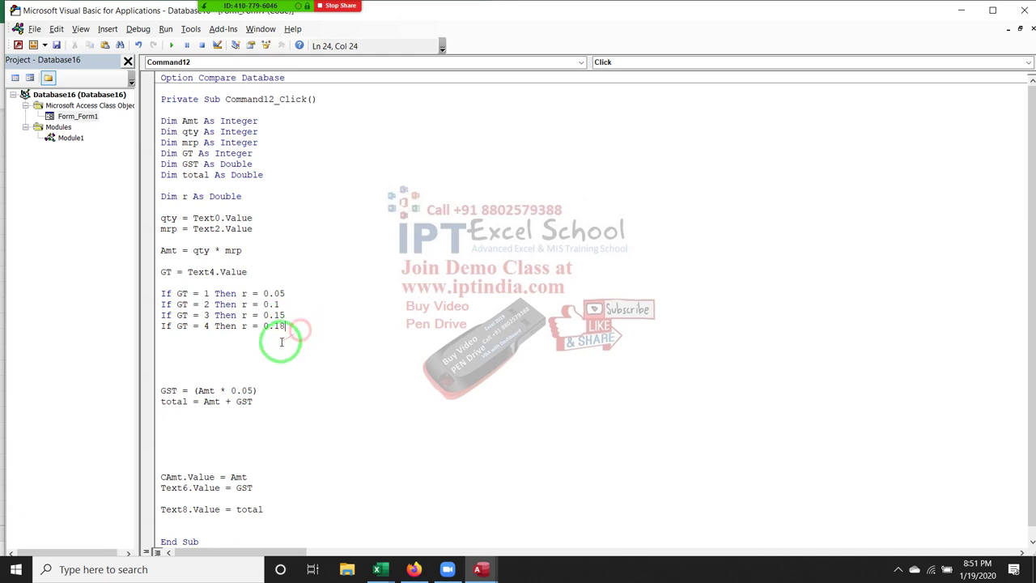
pyautogui.click(279, 340)
# Paste a fifth If line and set it to GT = 5 with r = 0.27
pyautogui.hotkey('ctrl', 'v')
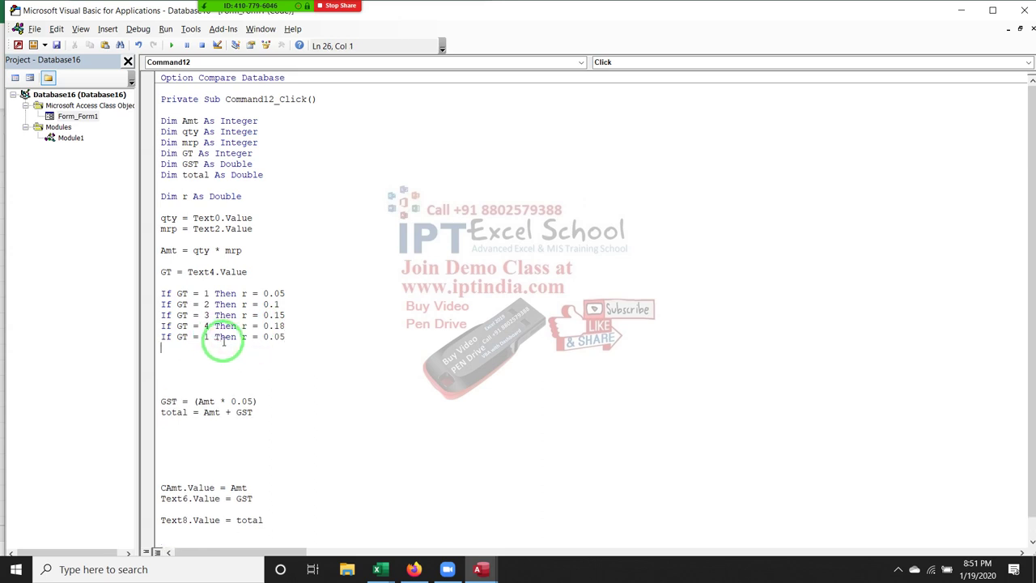
pyautogui.doubleClick(205, 336)
pyautogui.write('5')
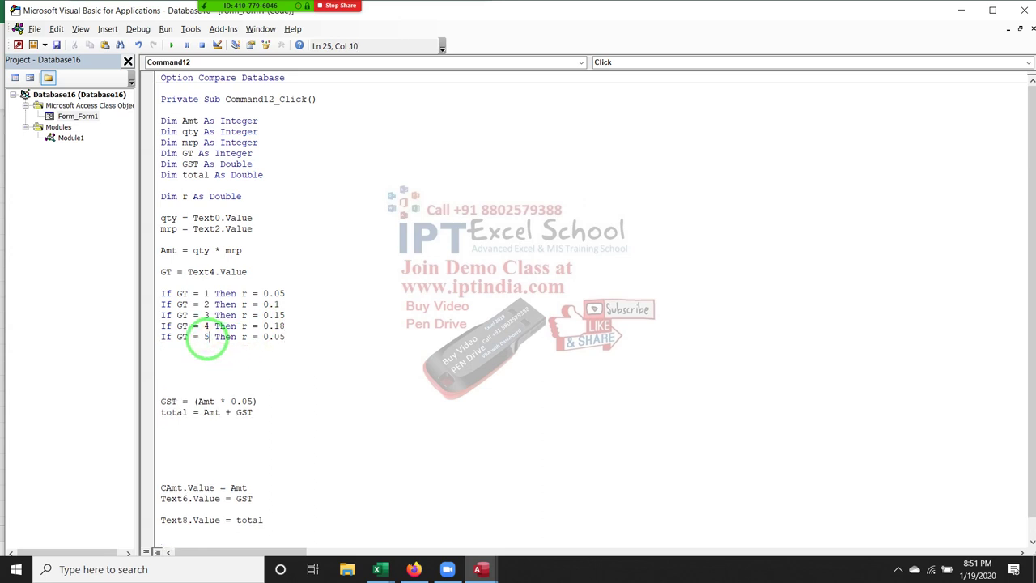
pyautogui.doubleClick(278, 338)
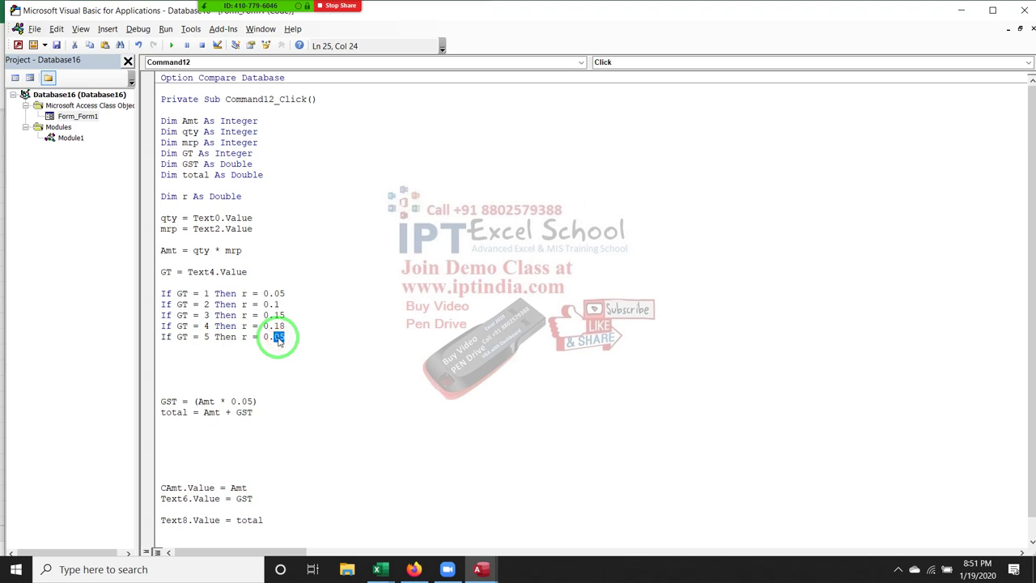
pyautogui.write('27')
pyautogui.click(283, 358)
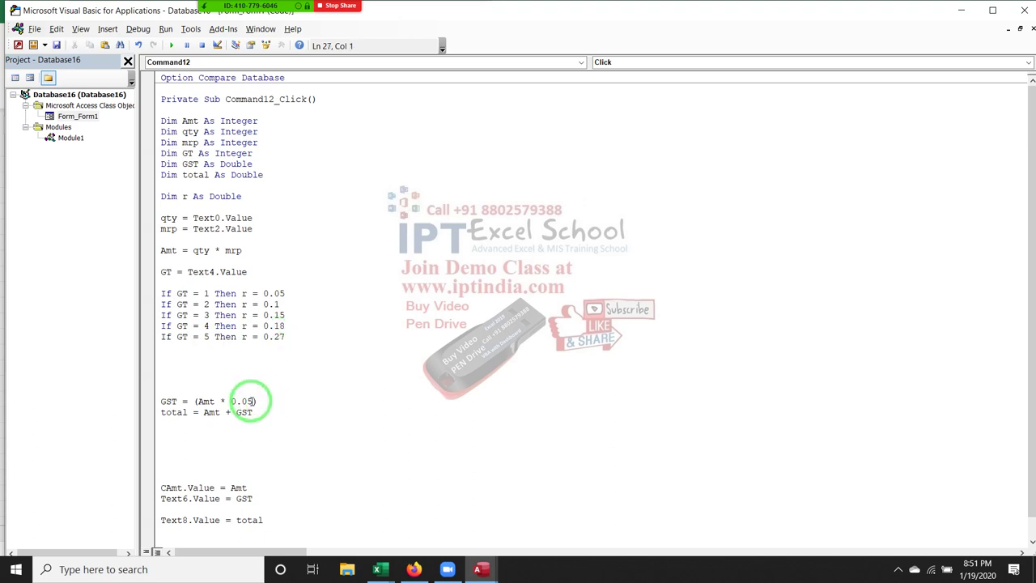
# Replace the fixed 0.05 in the GST formula with r, giving GST = (Amt * r)
pyautogui.moveTo(254, 402); pyautogui.dragTo(231, 402)
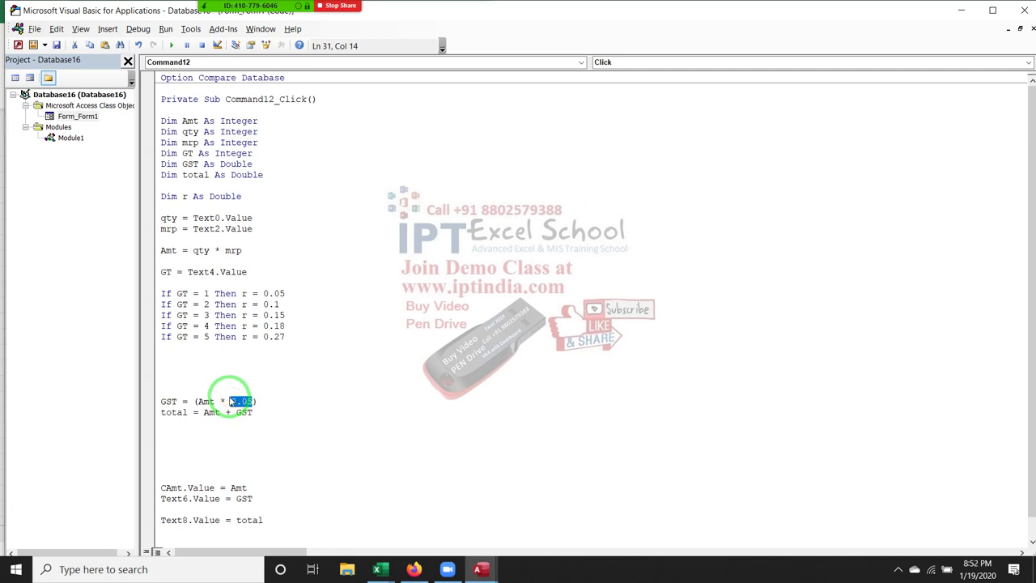
pyautogui.write('r')
pyautogui.click(316, 387)
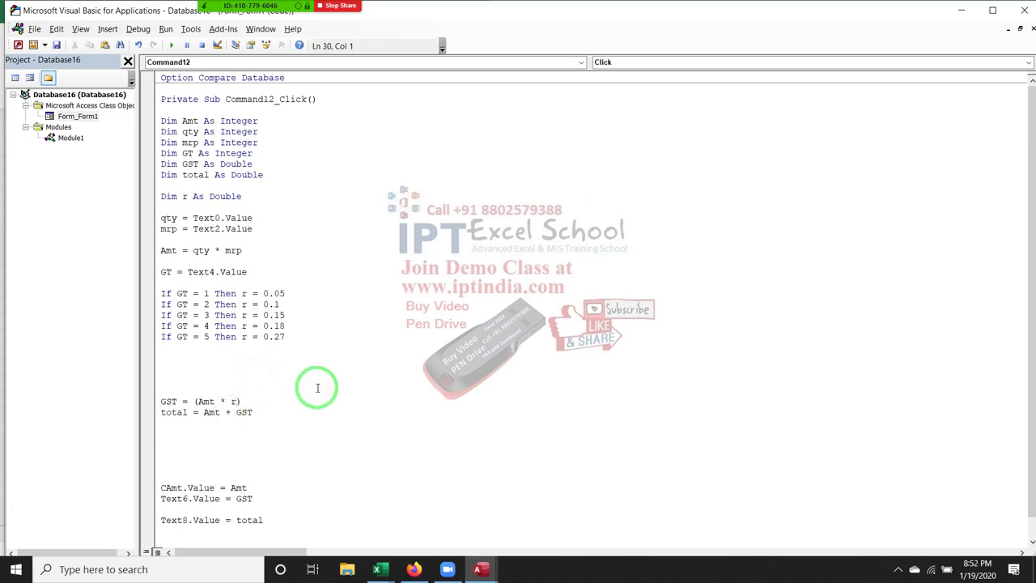
# Try an If GT = 1 block with End If, then revert to the single-line If and delete End If
pyautogui.doubleClick(169, 295)
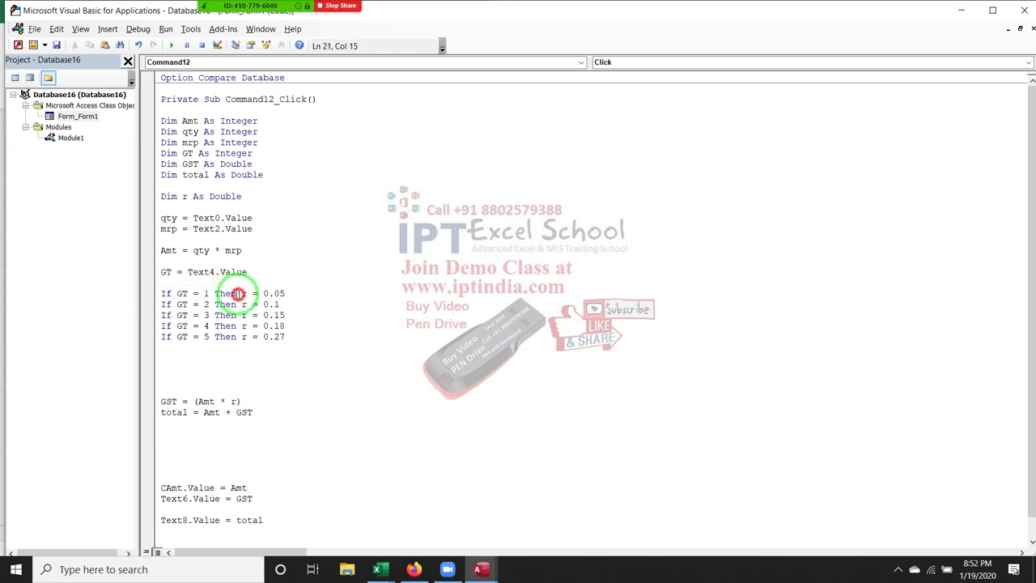
pyautogui.moveTo(238, 293)
pyautogui.mouseDown()
pyautogui.moveTo(295, 292)
pyautogui.moveTo(155, 296)
pyautogui.mouseUp()
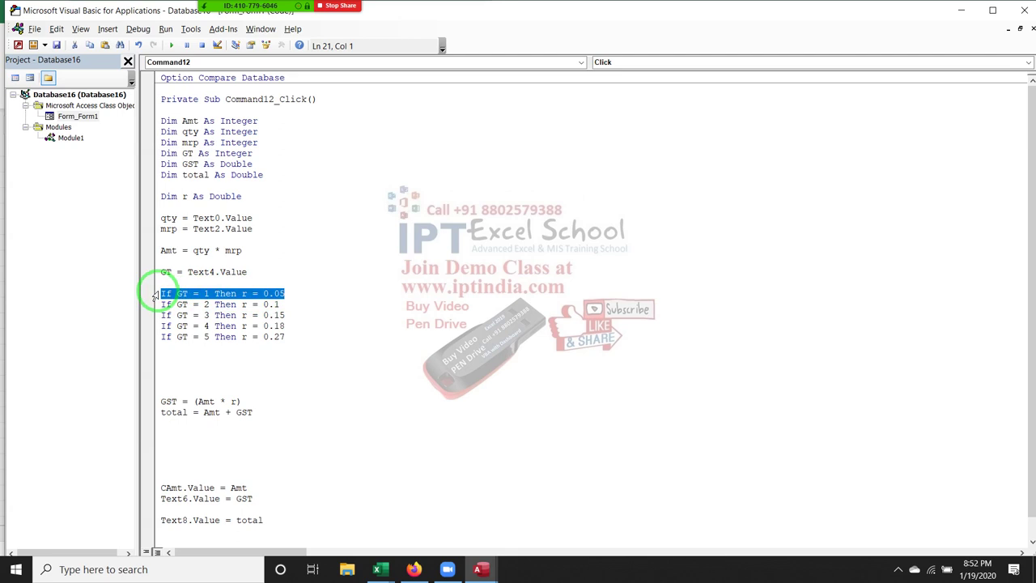
pyautogui.press('Down')
pyautogui.press('Return')
pyautogui.press('Return')
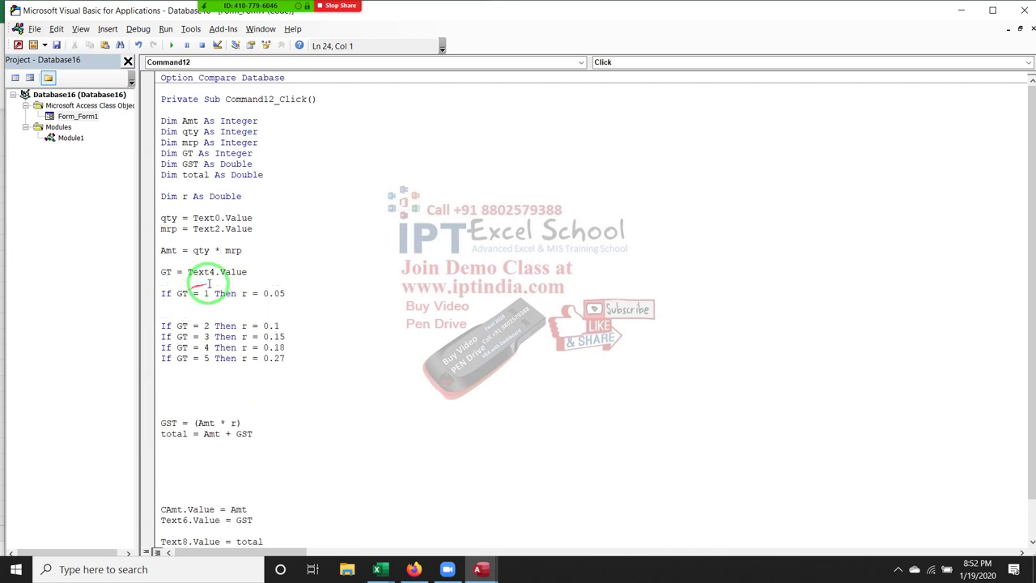
pyautogui.click(239, 293)
pyautogui.press('Return')
pyautogui.write('end if')
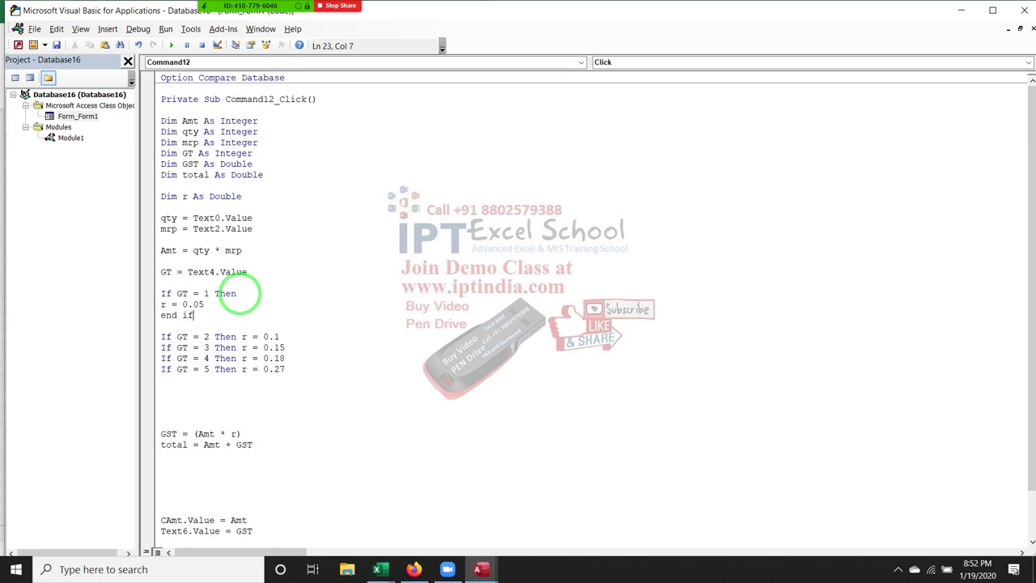
pyautogui.click(262, 348)
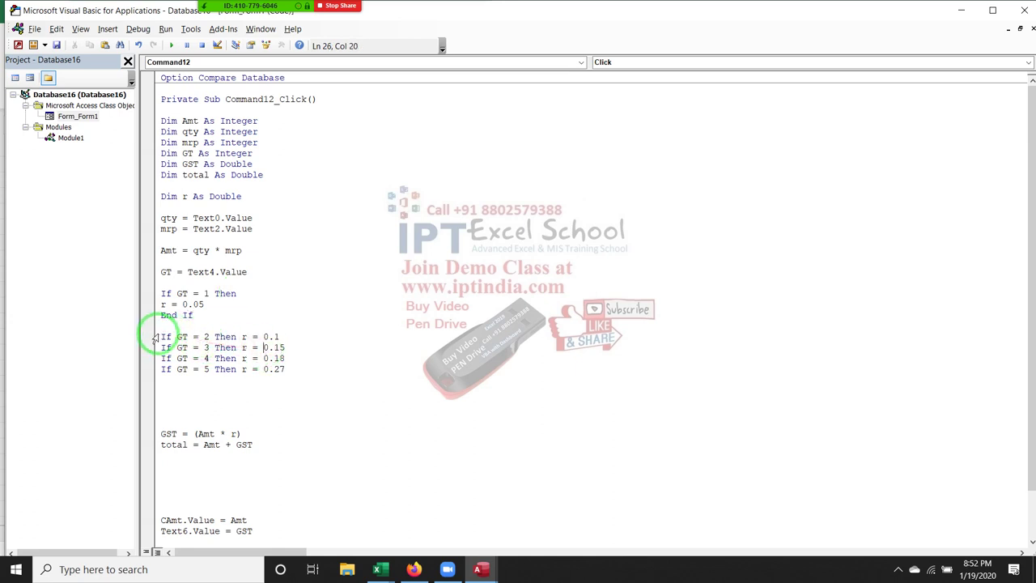
pyautogui.moveTo(153, 320); pyautogui.dragTo(153, 300)
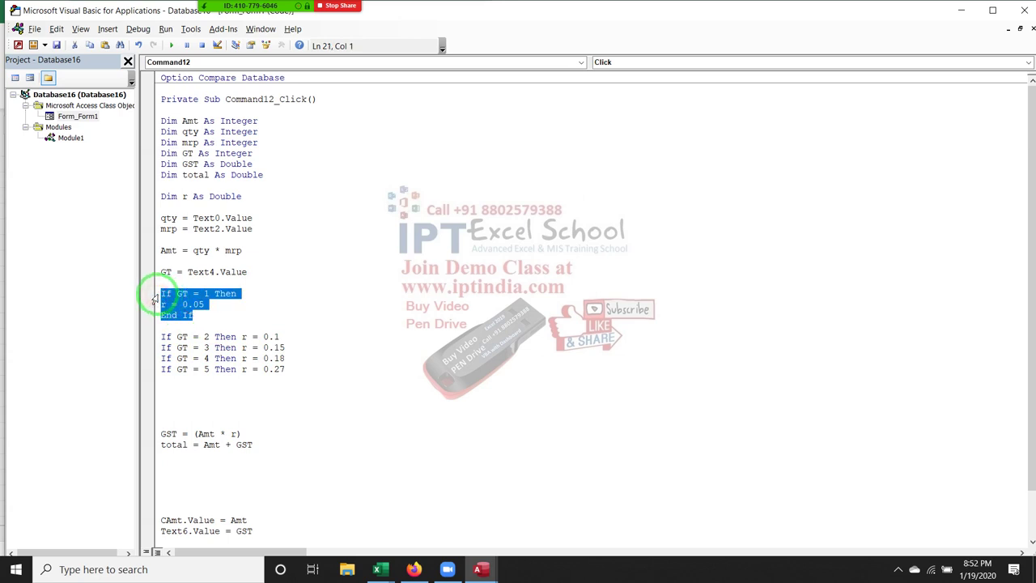
pyautogui.click(237, 294)
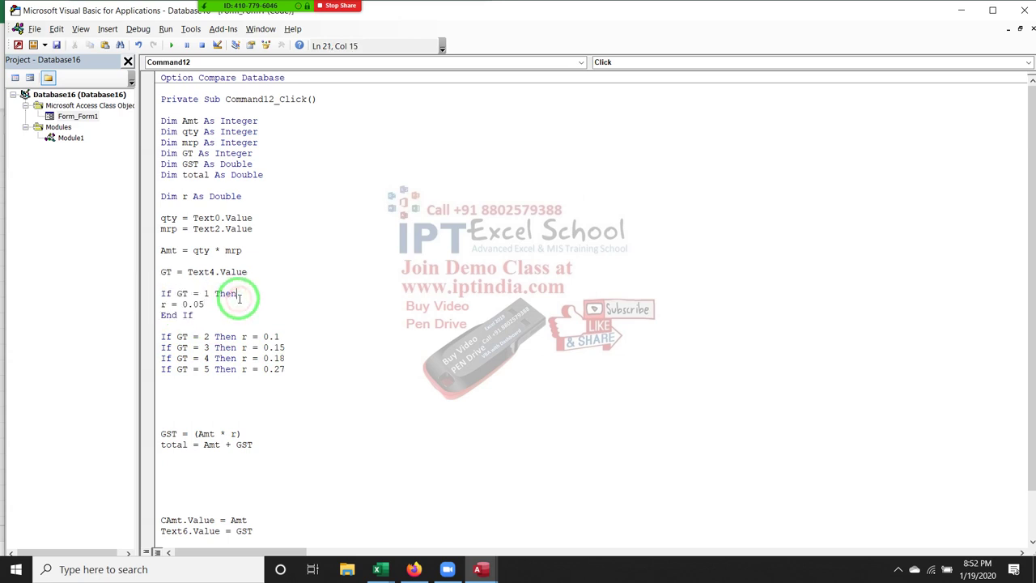
pyautogui.press('Delete')
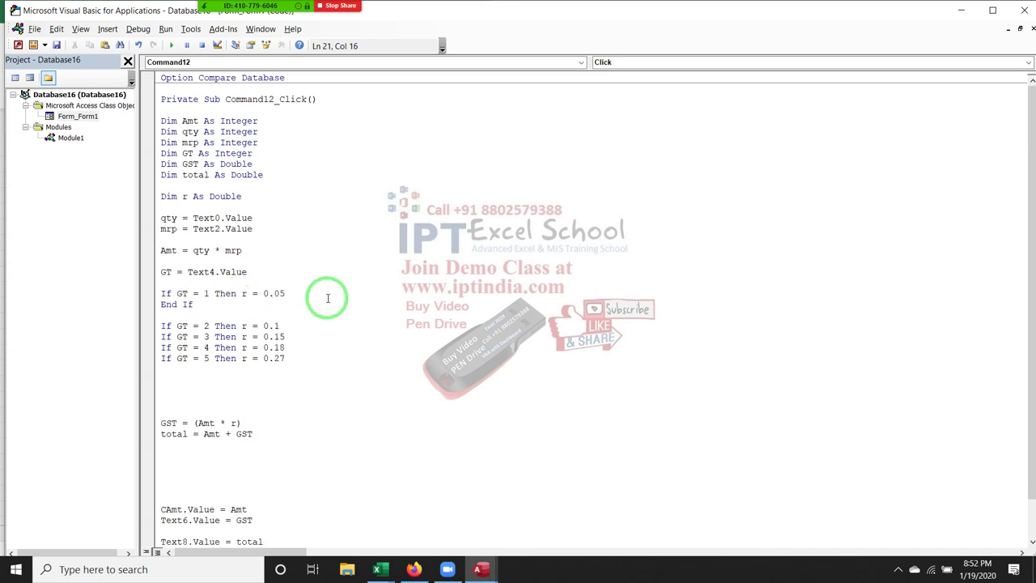
pyautogui.click(221, 304)
pyautogui.moveTo(221, 304); pyautogui.dragTo(156, 305)
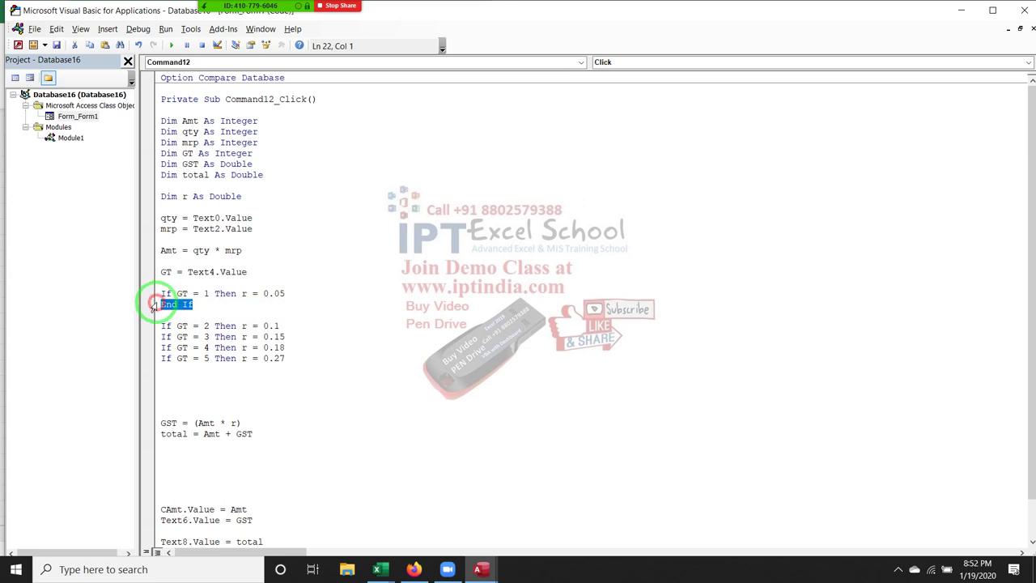
pyautogui.press('Delete')
# Check the r in the GST formula, then return to the Access form
pyautogui.click(173, 370)
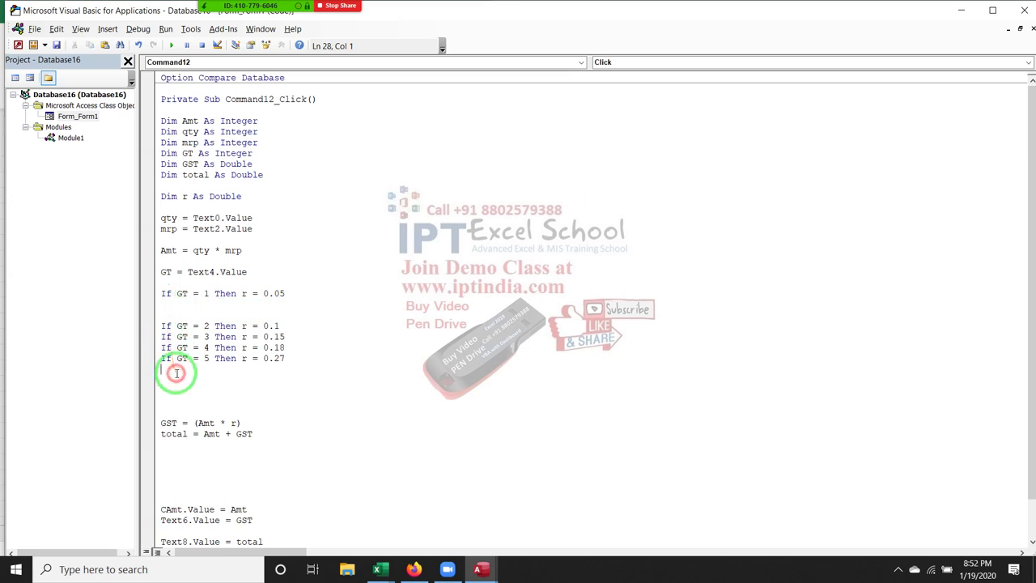
pyautogui.scroll(-1, 178, 372)
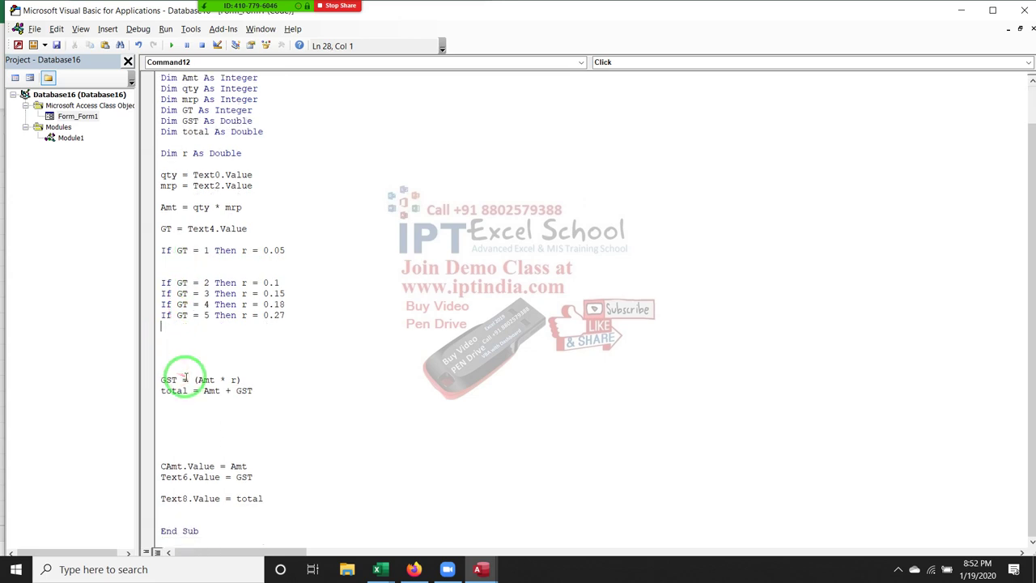
pyautogui.doubleClick(233, 379)
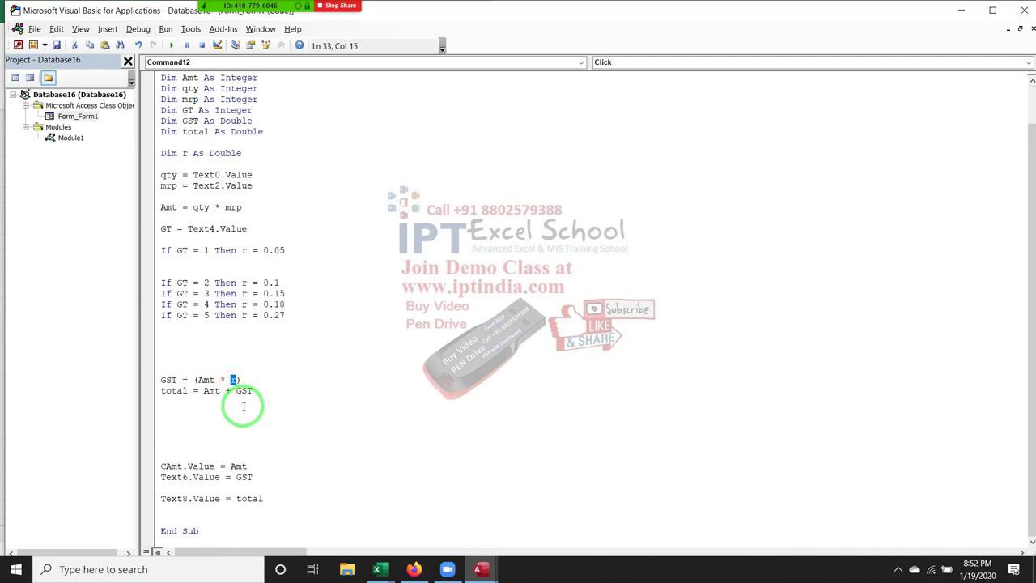
pyautogui.click(223, 356)
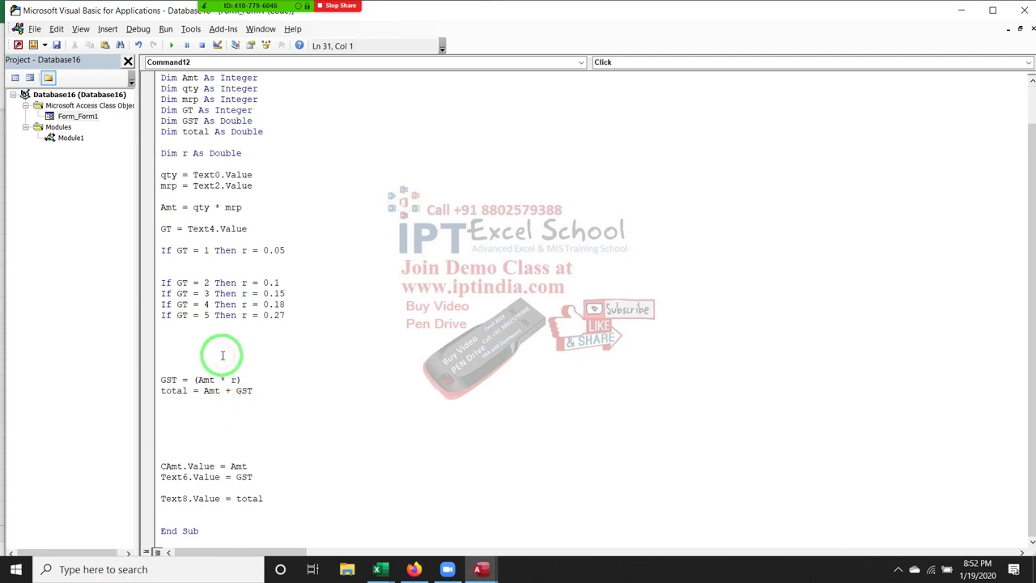
pyautogui.hotkey('alt', 'Tab')
pyautogui.hotkey('alt', 'Tab')
pyautogui.press('Tab')
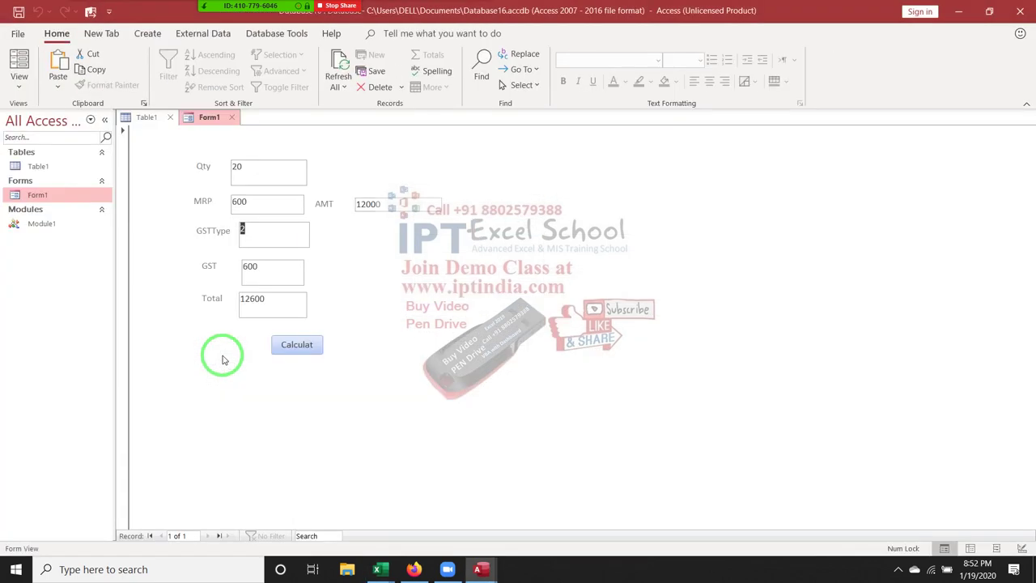
# Calculate the form for GST type 2 (GST 1200), then for GST type 3
pyautogui.click(287, 357)
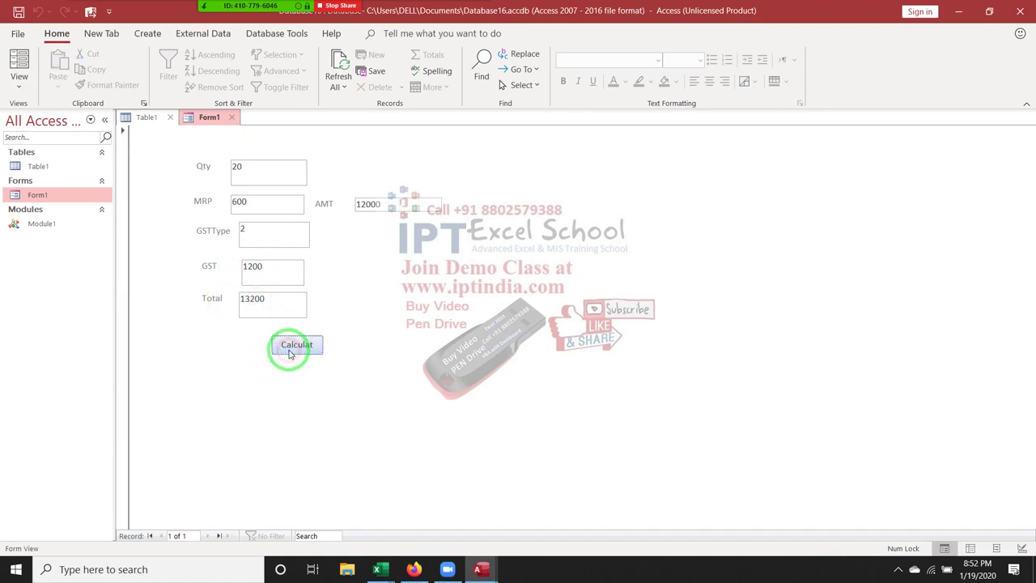
pyautogui.doubleClick(243, 269)
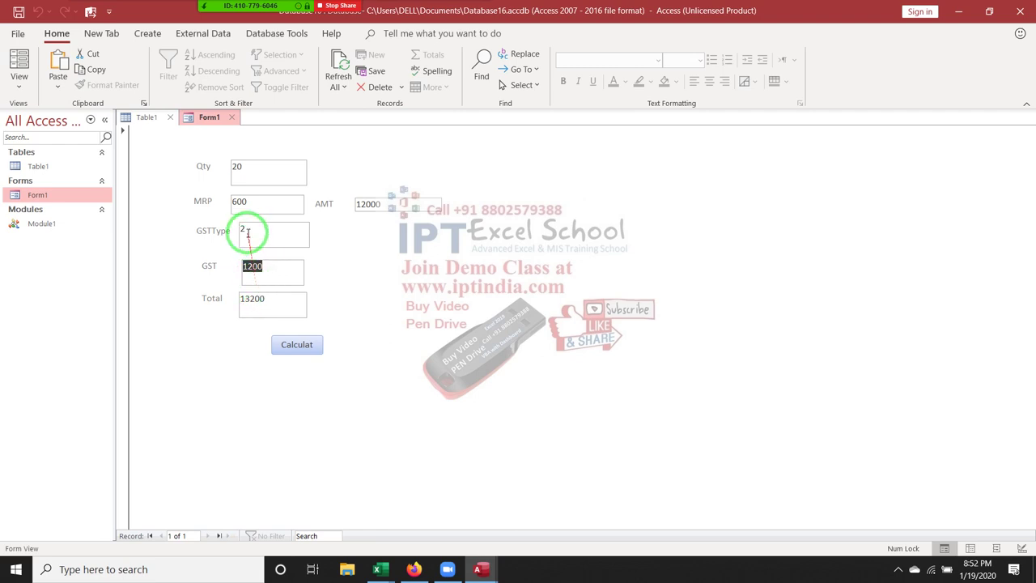
pyautogui.doubleClick(247, 233)
pyautogui.write('3')
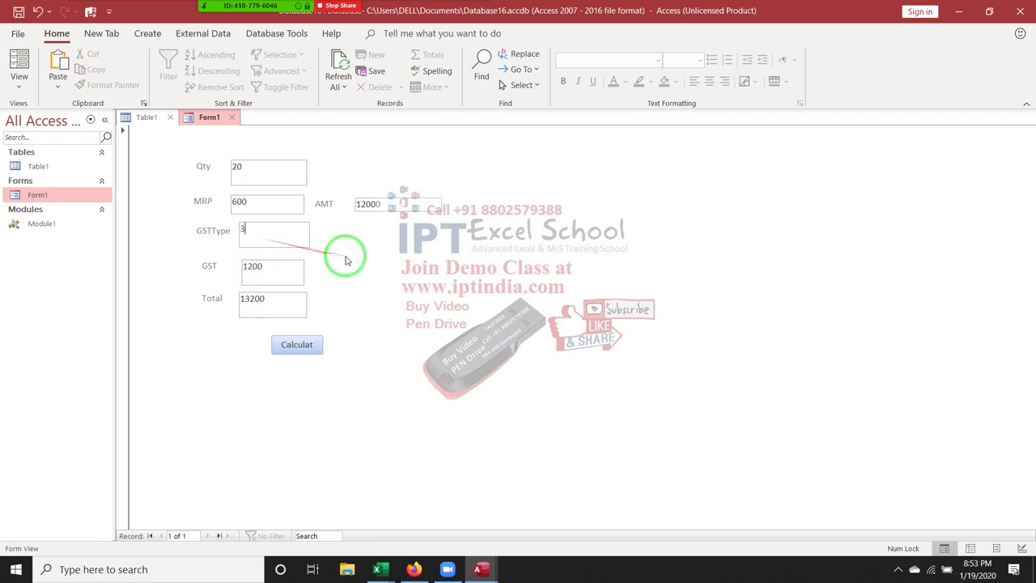
pyautogui.click(306, 346)
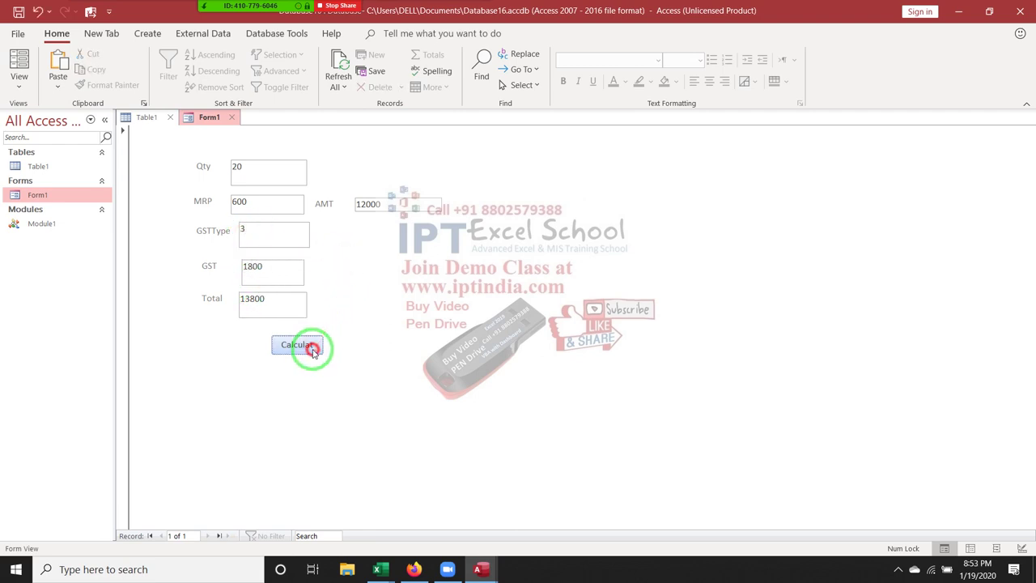
# Calculate for GST types 4 and 5, getting GST 3240 and Total 15240
pyautogui.doubleClick(242, 230)
pyautogui.write('4')
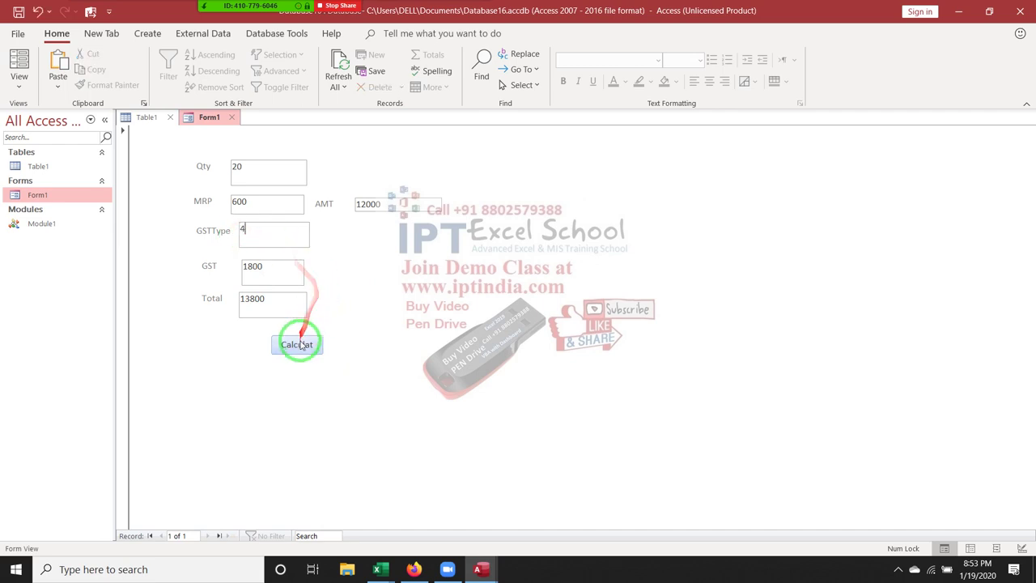
pyautogui.click(298, 344)
pyautogui.doubleClick(243, 229)
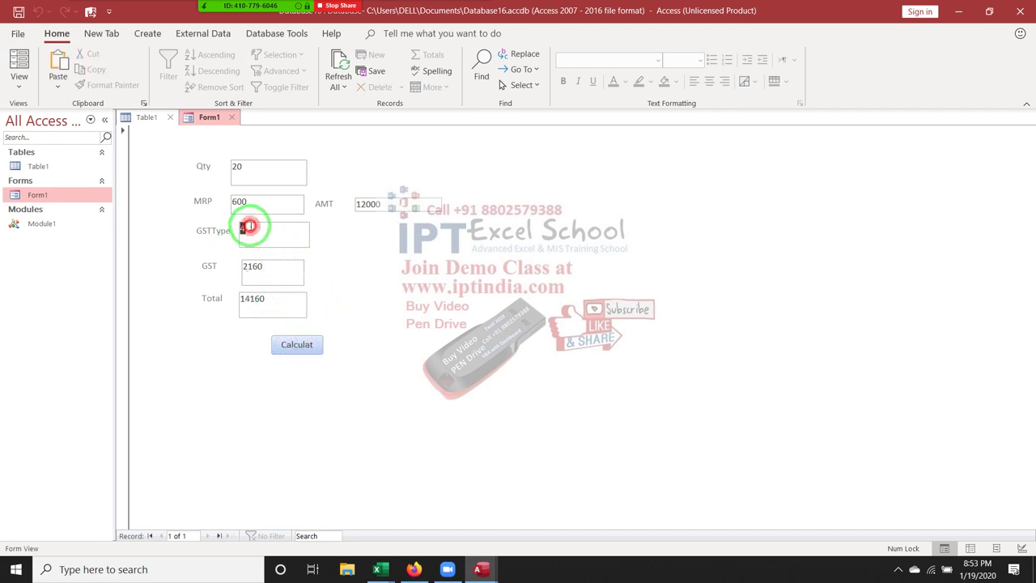
pyautogui.write('5')
pyautogui.click(285, 346)
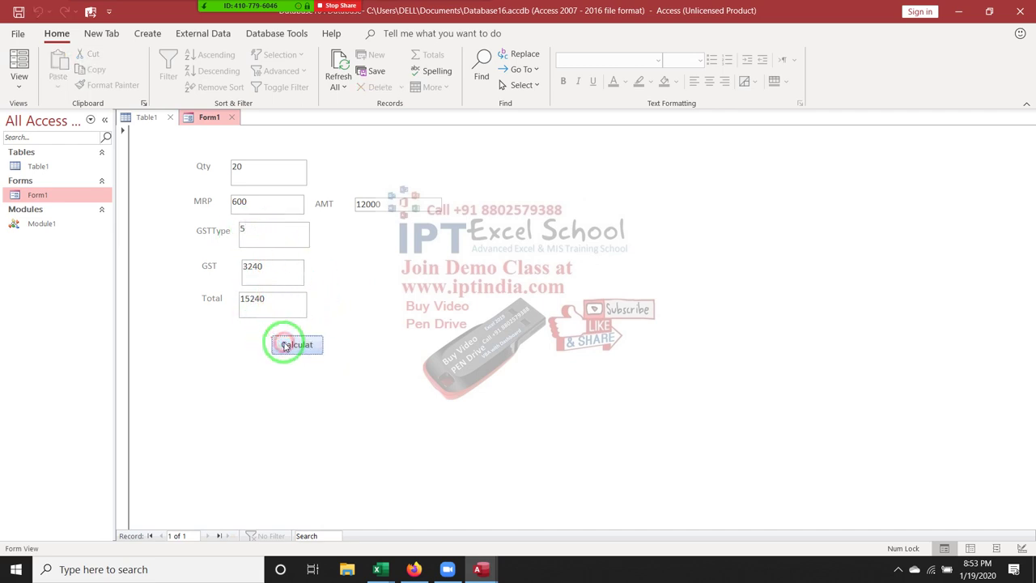
pyautogui.moveTo(257, 268); pyautogui.dragTo(228, 270)
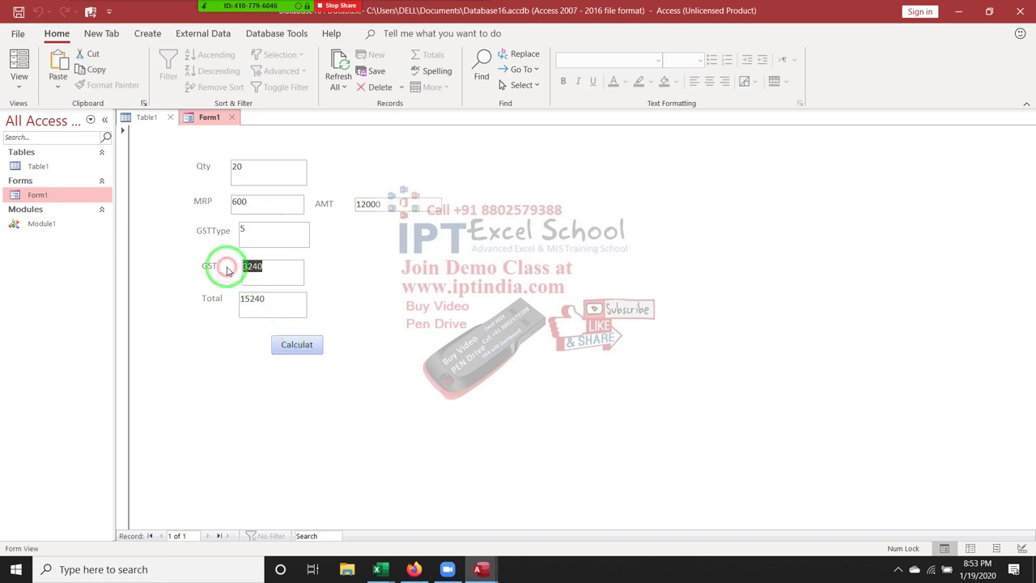
pyautogui.hotkey('alt', 'Tab')
pyautogui.hotkey('alt', 'Tab')
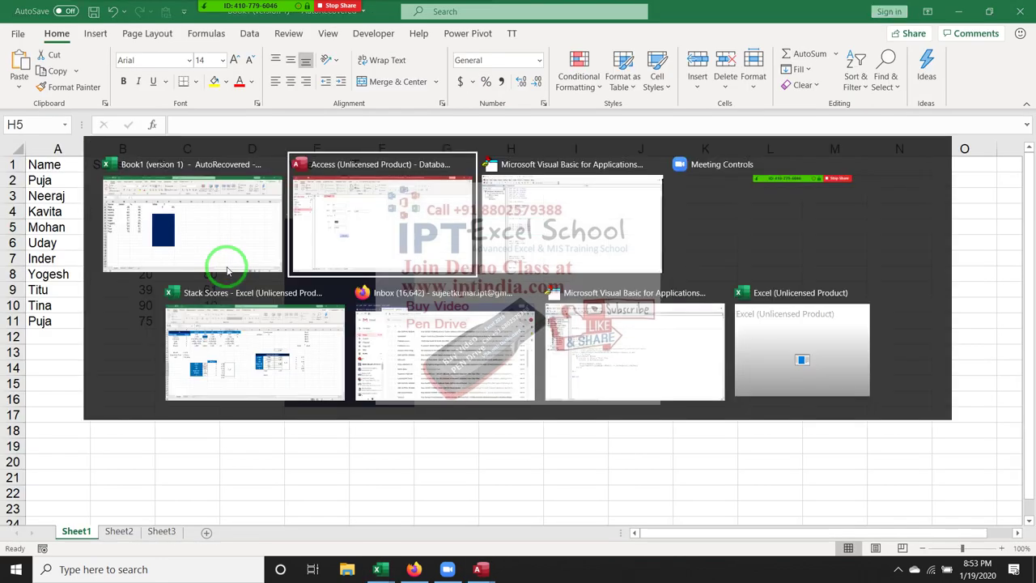
pyautogui.hotkey('alt', 'Tab')
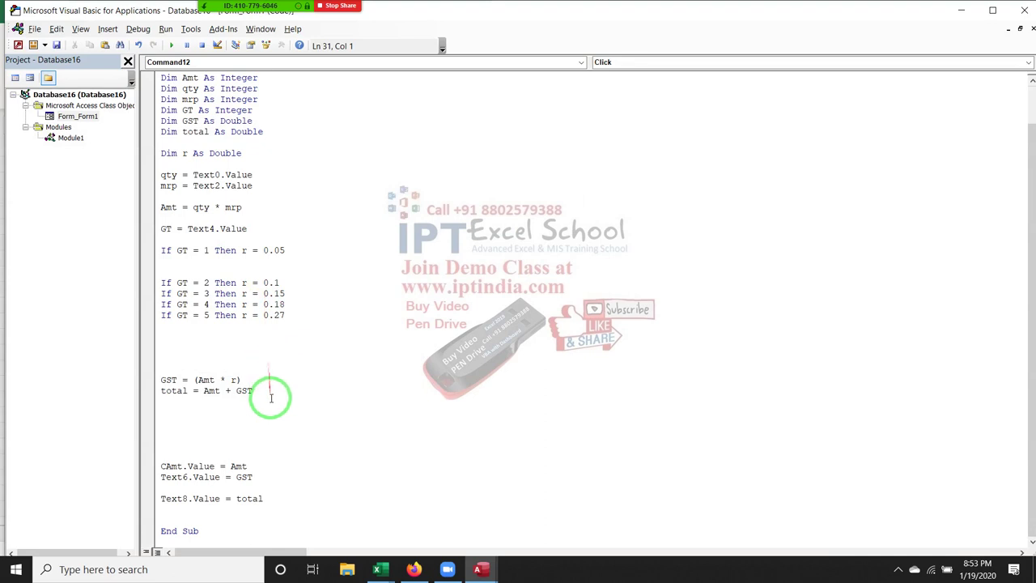
pyautogui.doubleClick(192, 131)
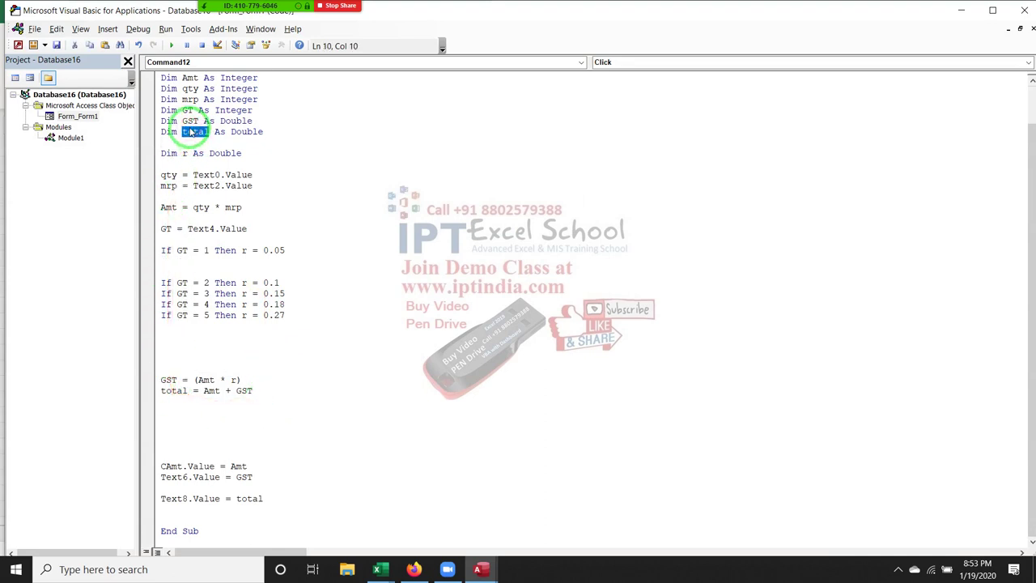
pyautogui.doubleClick(190, 120)
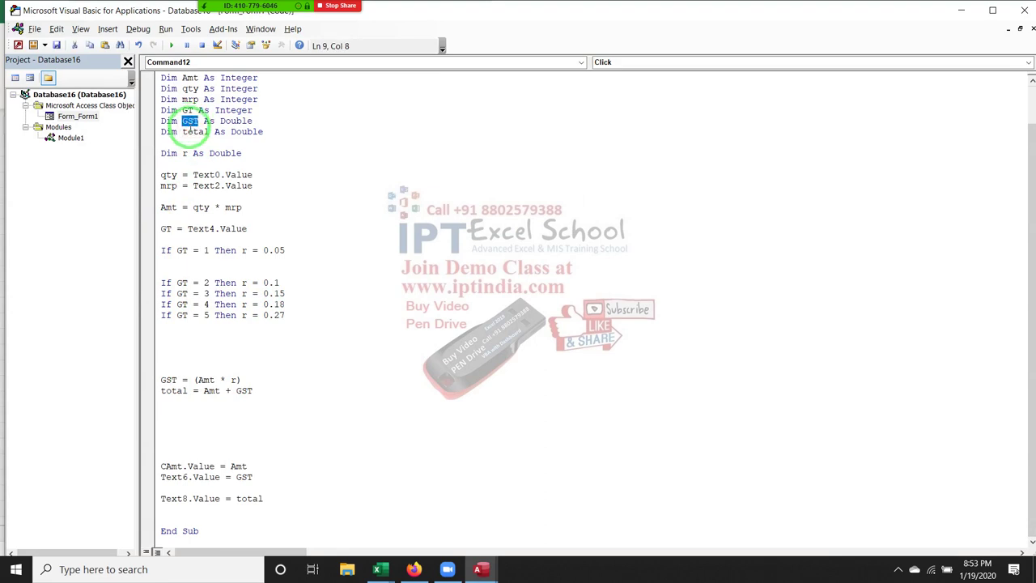
pyautogui.hotkey('alt', 'Tab')
pyautogui.hotkey('alt', 'Tab')
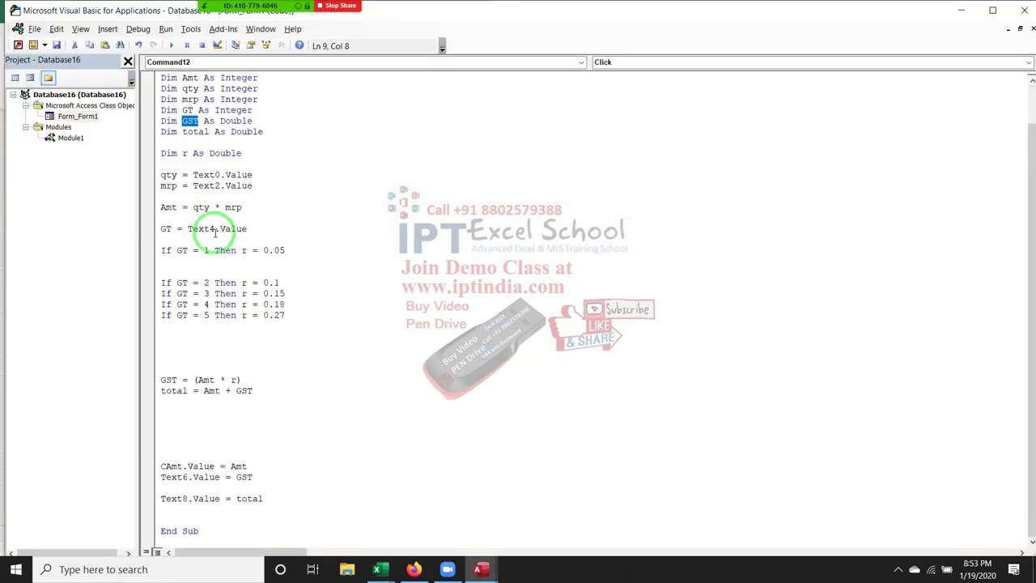
pyautogui.click(248, 397)
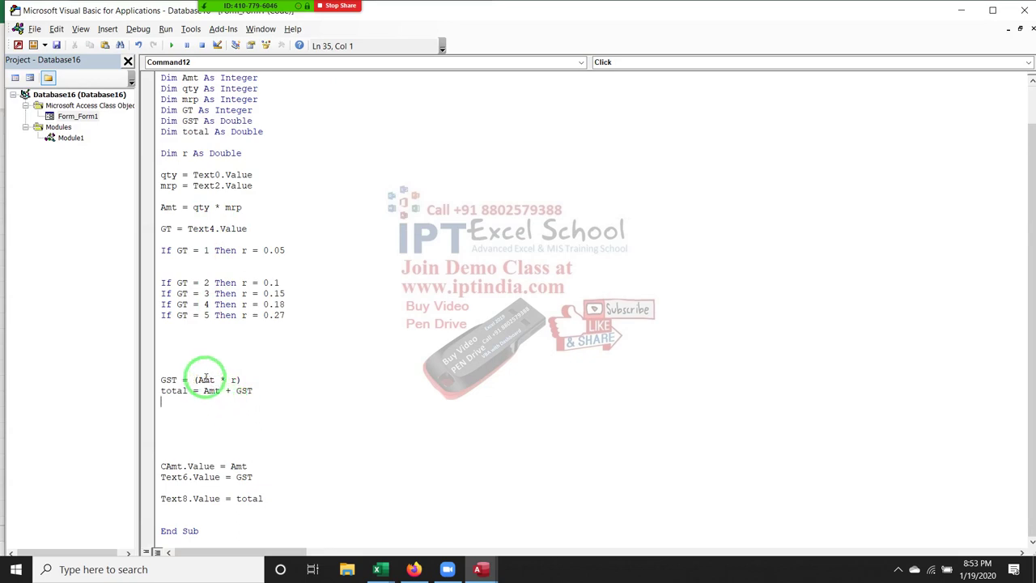
pyautogui.hotkey('alt', 'Tab')
pyautogui.hotkey('alt', 'Tab')
pyautogui.hotkey('alt', 'Tab')
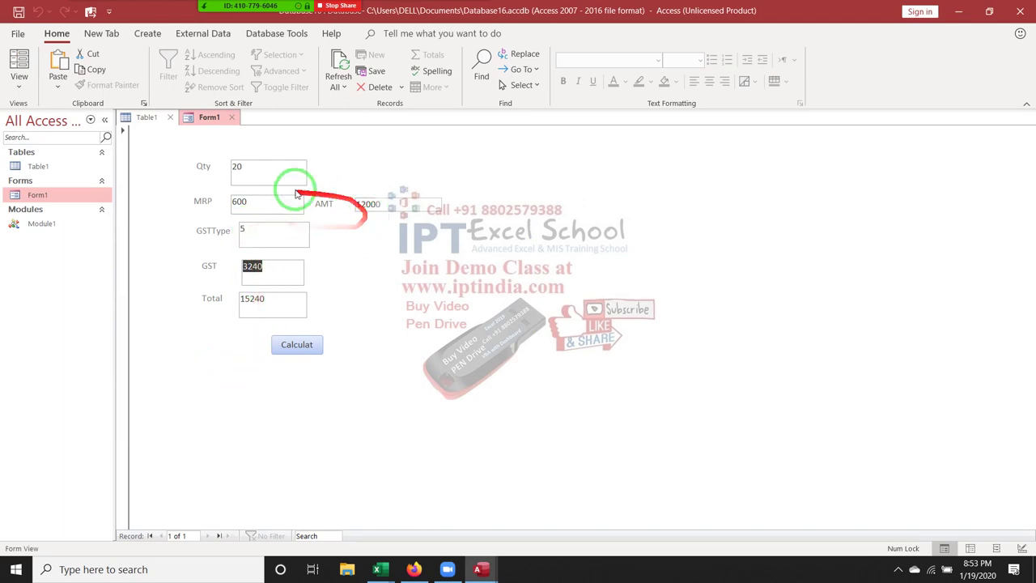
# Recalculate with Qty 21, then with Qty 26 and MRP 52, giving AMT 1352 and GST 365.04
pyautogui.click(248, 178)
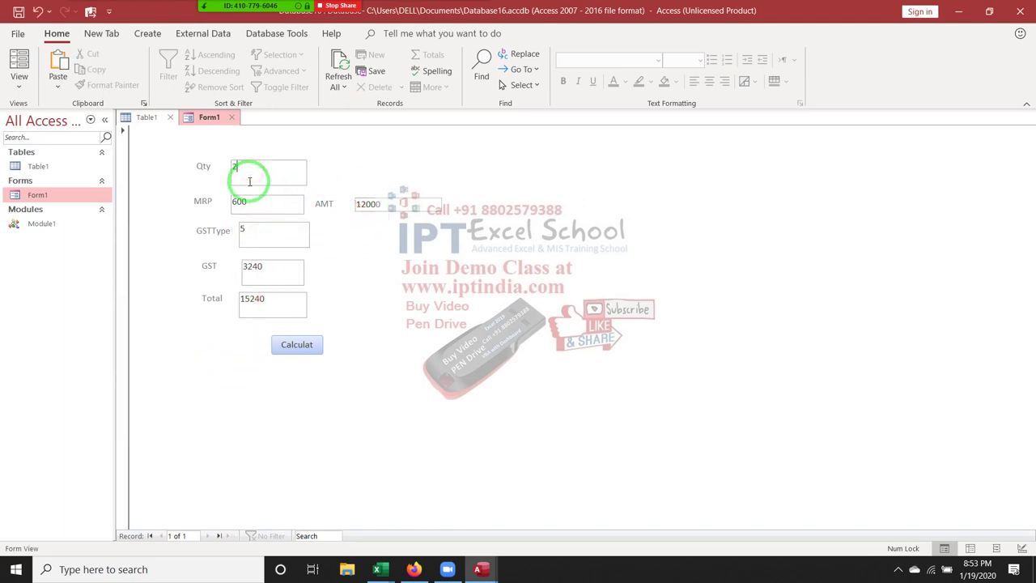
pyautogui.write('1')
pyautogui.click(297, 344)
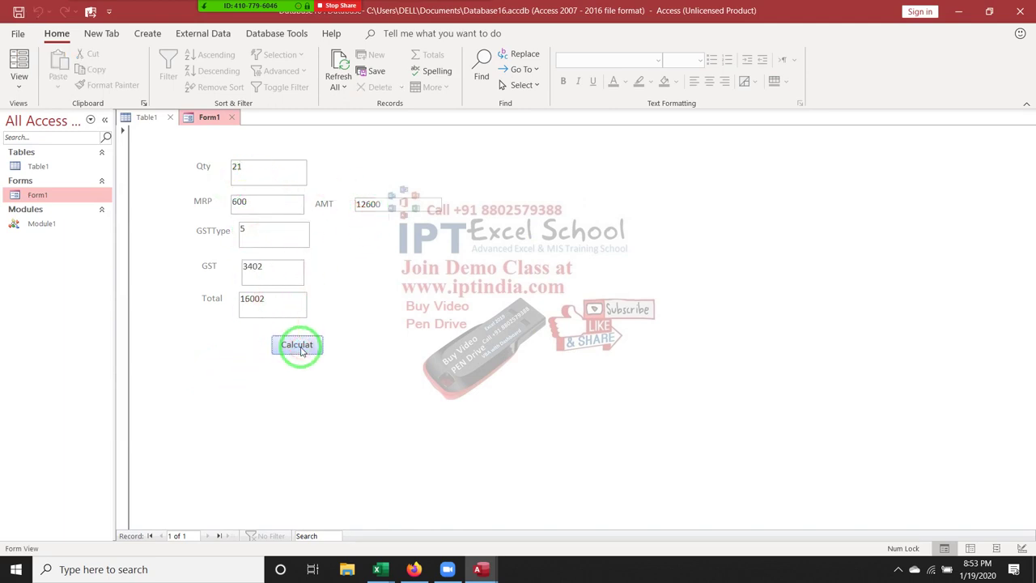
pyautogui.doubleClick(236, 166)
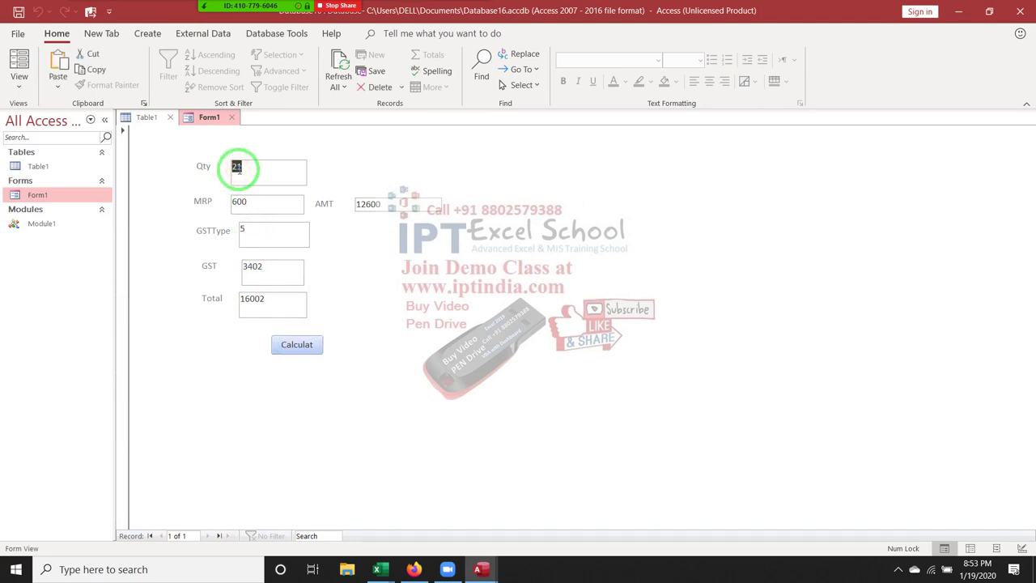
pyautogui.write('26')
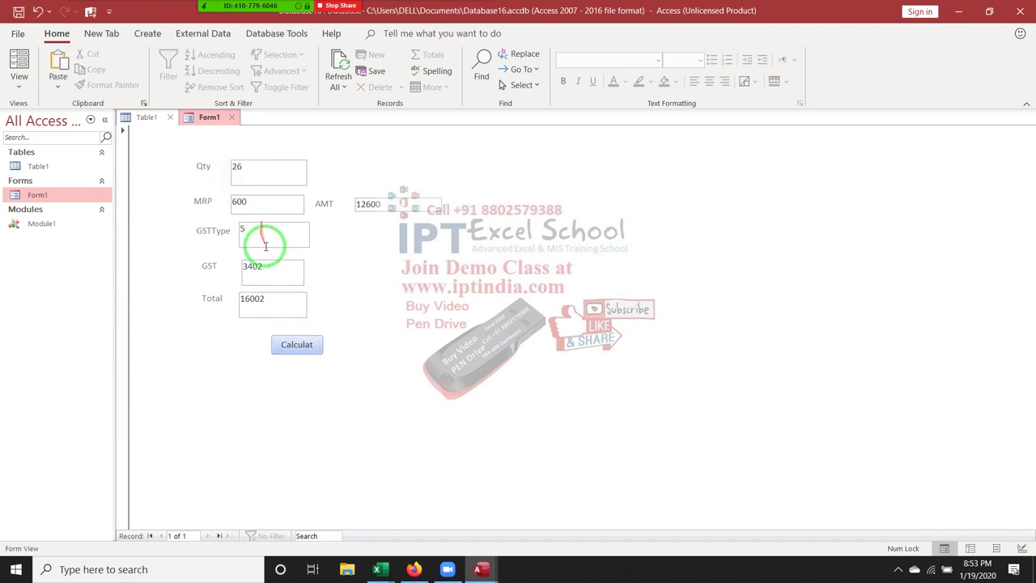
pyautogui.doubleClick(252, 209)
pyautogui.write('52')
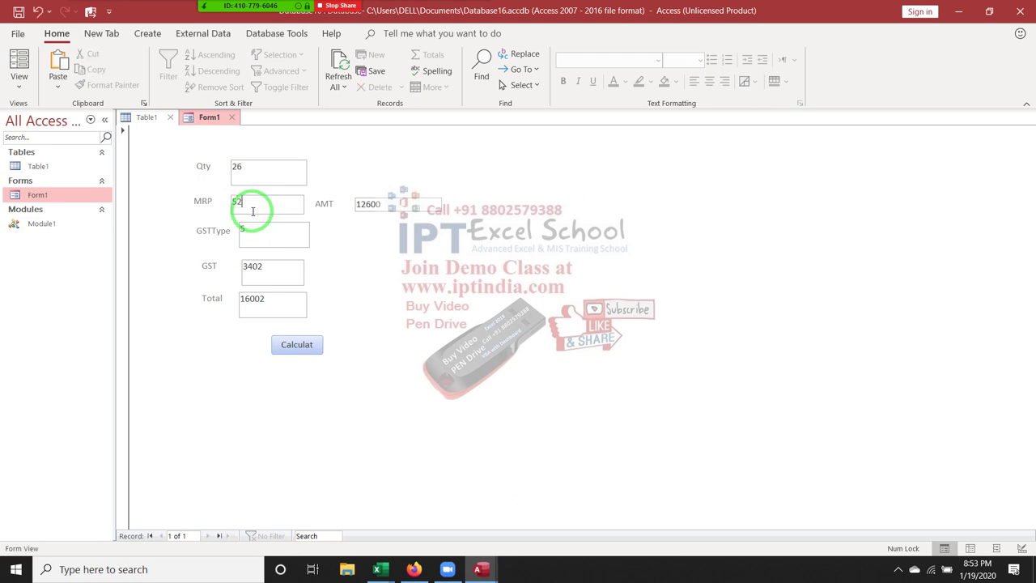
pyautogui.click(306, 346)
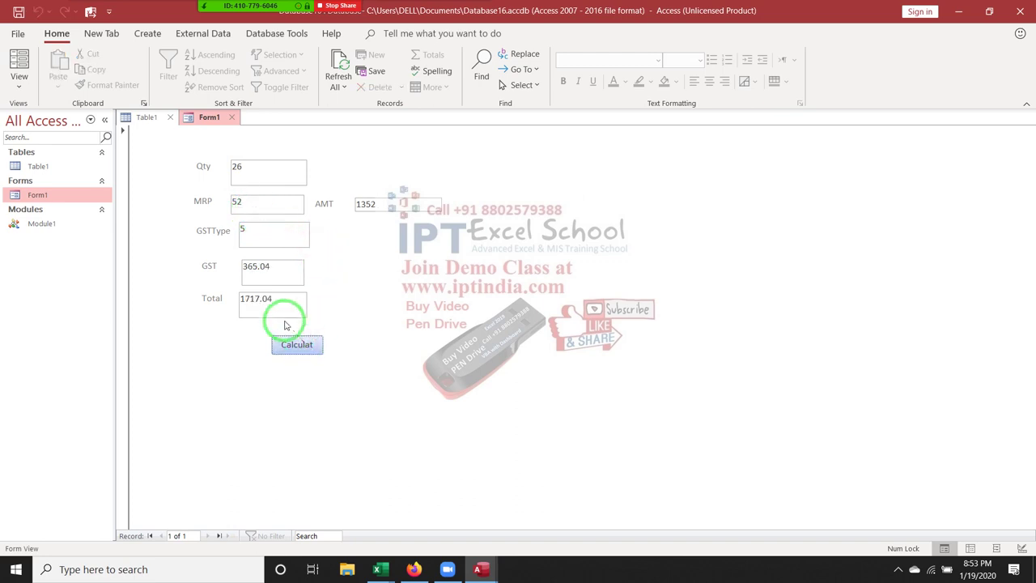
pyautogui.moveTo(267, 273); pyautogui.dragTo(233, 270)
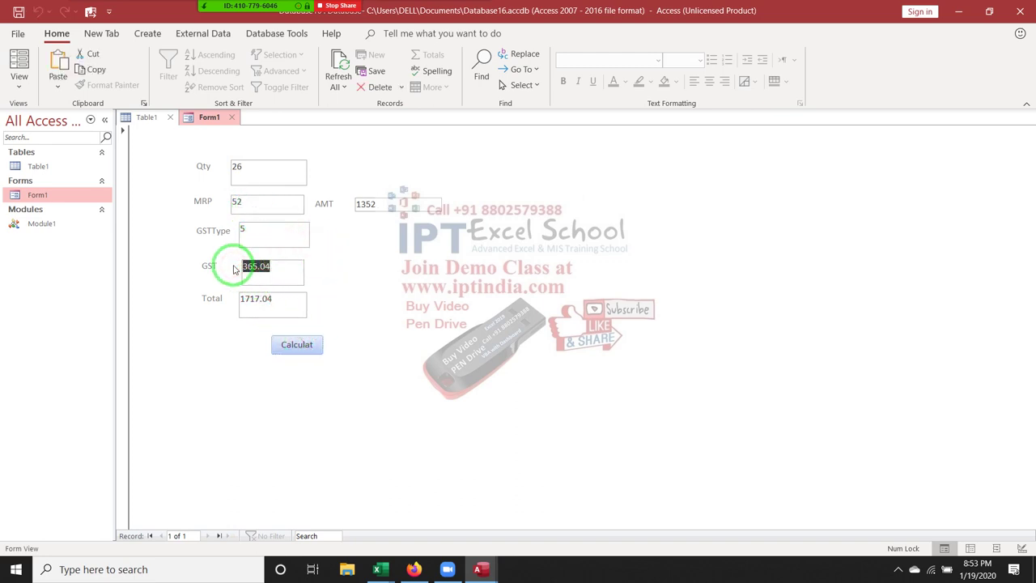
pyautogui.moveTo(379, 204); pyautogui.dragTo(343, 199)
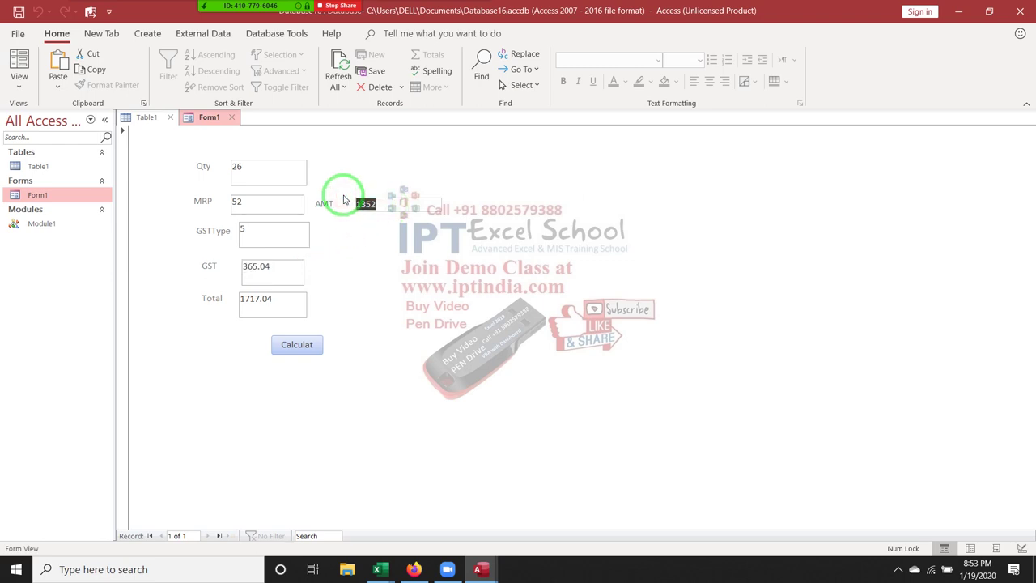
pyautogui.hotkey('alt', 'Tab')
pyautogui.hotkey('alt', 'Tab')
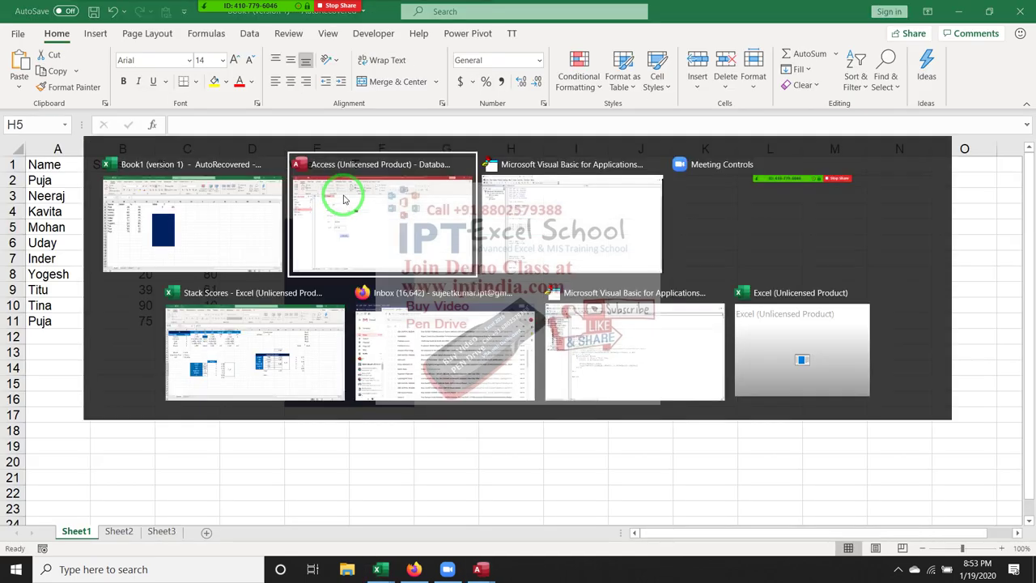
# Change the qty line to read Form_Form1.Text0.Value
pyautogui.press('Tab')
pyautogui.scroll(2, 320, 263)
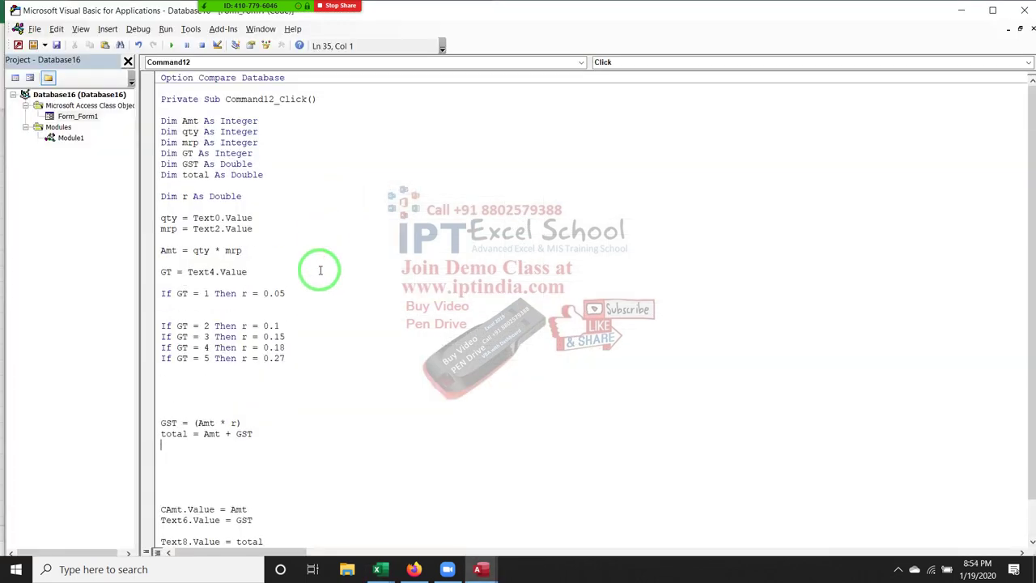
pyautogui.scroll(-2, 312, 280)
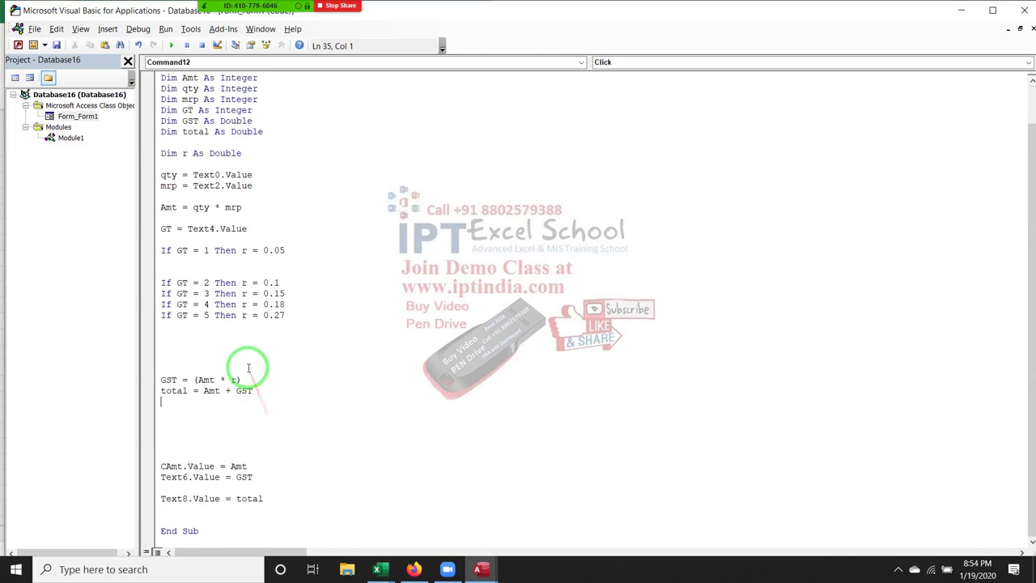
pyautogui.scroll(2, 248, 370)
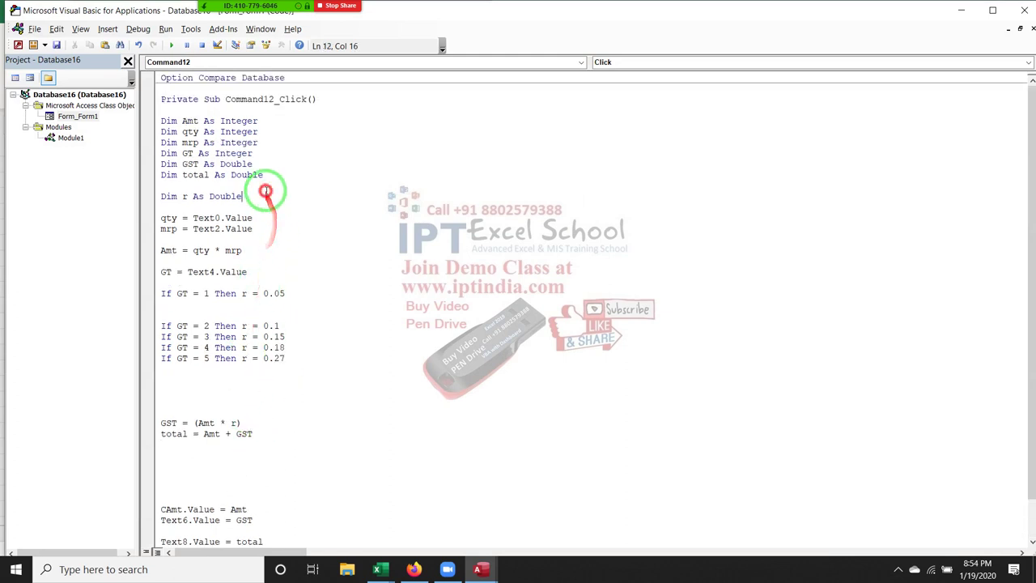
pyautogui.moveTo(260, 196); pyautogui.dragTo(182, 132)
pyautogui.moveTo(193, 218); pyautogui.dragTo(267, 220)
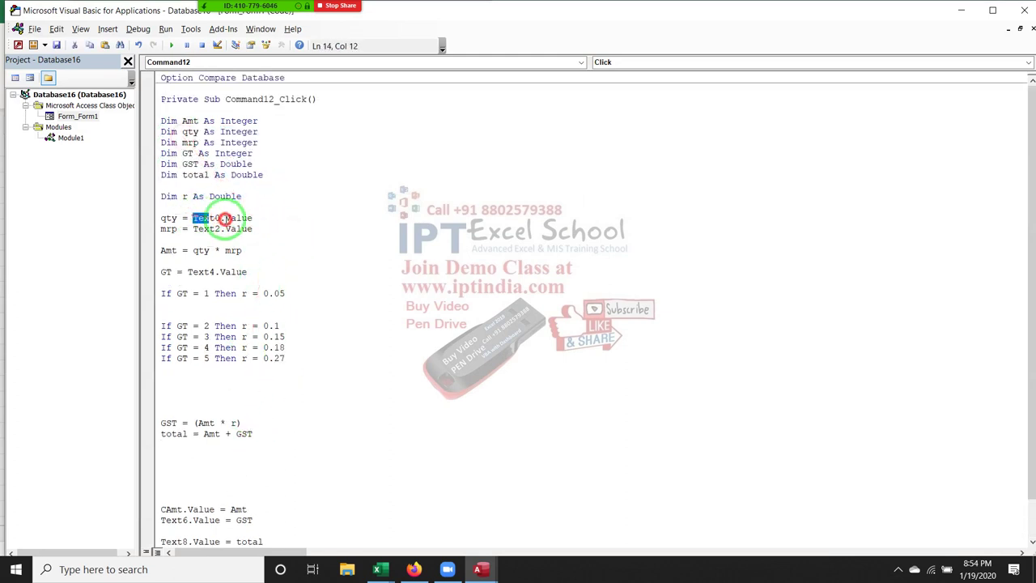
pyautogui.doubleClick(209, 221)
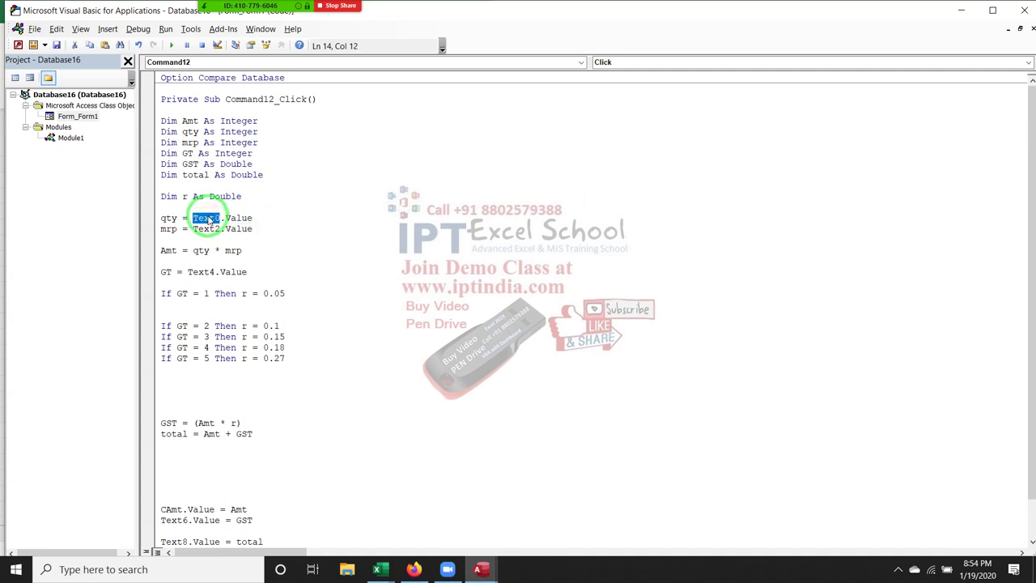
pyautogui.press('Left')
pyautogui.write('Fo')
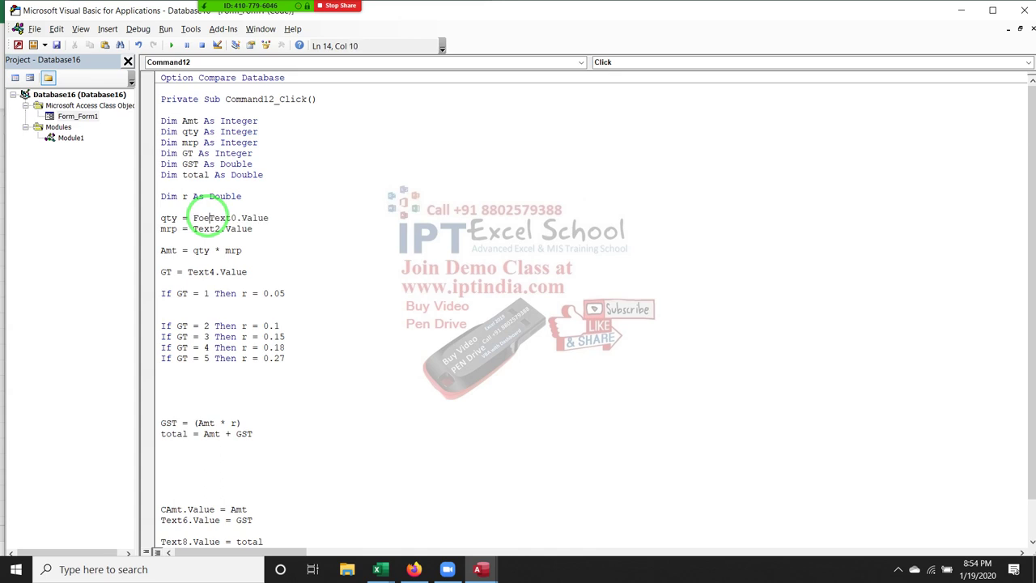
pyautogui.write('em')
pyautogui.press('BackSpace')
pyautogui.press('BackSpace')
pyautogui.write('rm')
pyautogui.write('_')
pyautogui.write('For')
pyautogui.write('m1.')
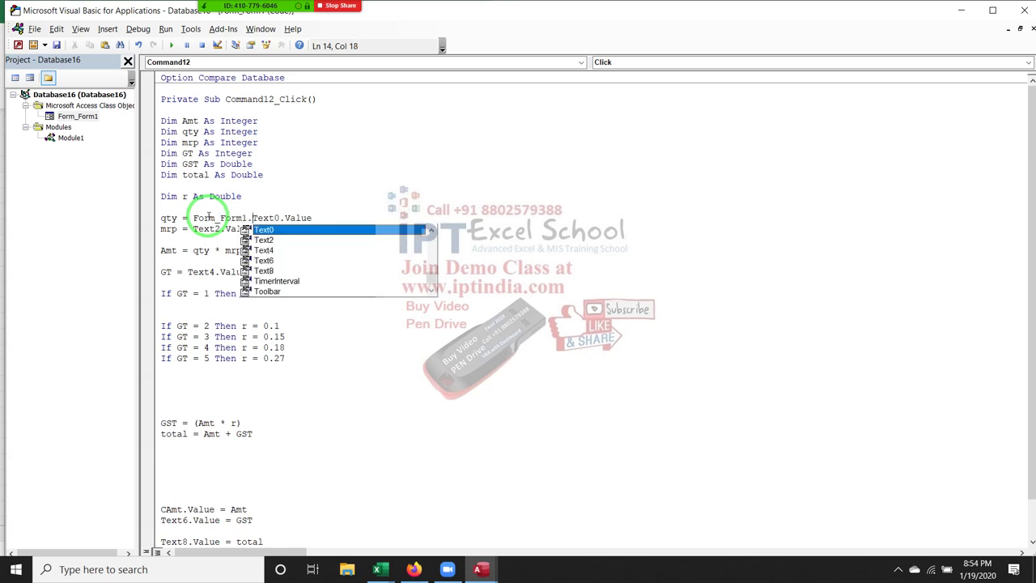
# Highlight the five If GT rate lines and Text4.Value on the GT line to explain the rate logic
pyautogui.click(186, 260)
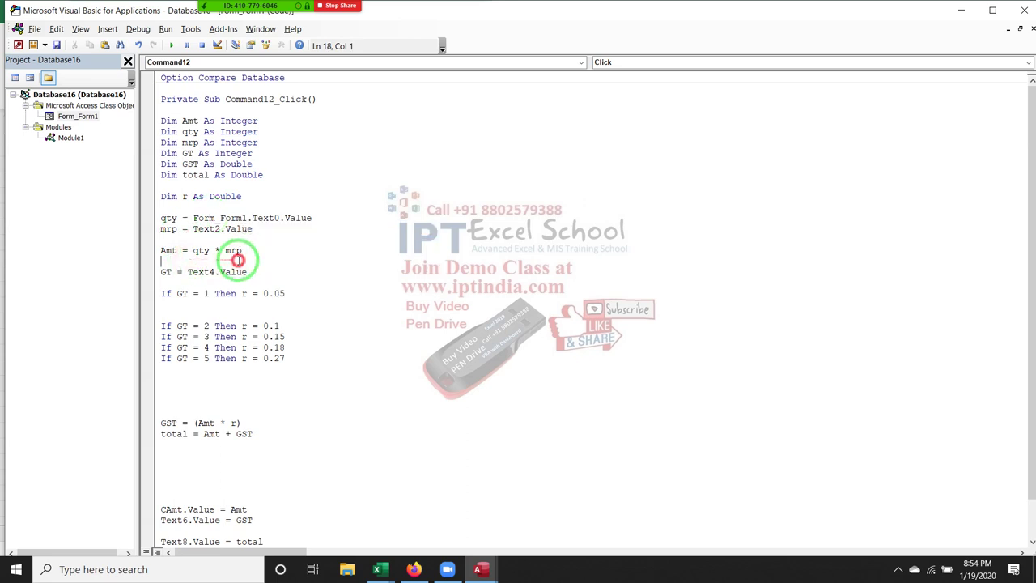
pyautogui.moveTo(176, 326); pyautogui.dragTo(234, 358)
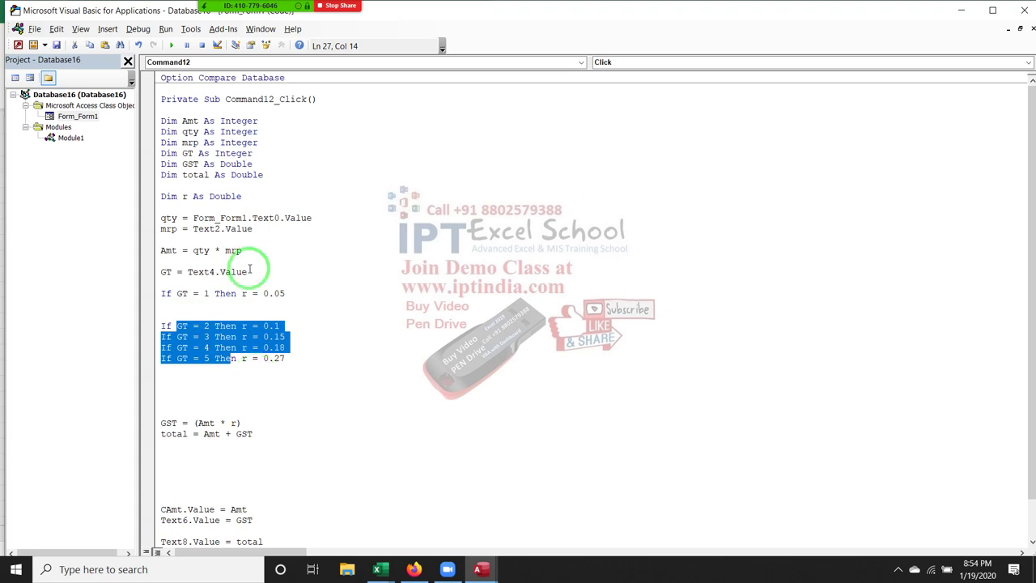
pyautogui.moveTo(192, 218); pyautogui.dragTo(326, 220)
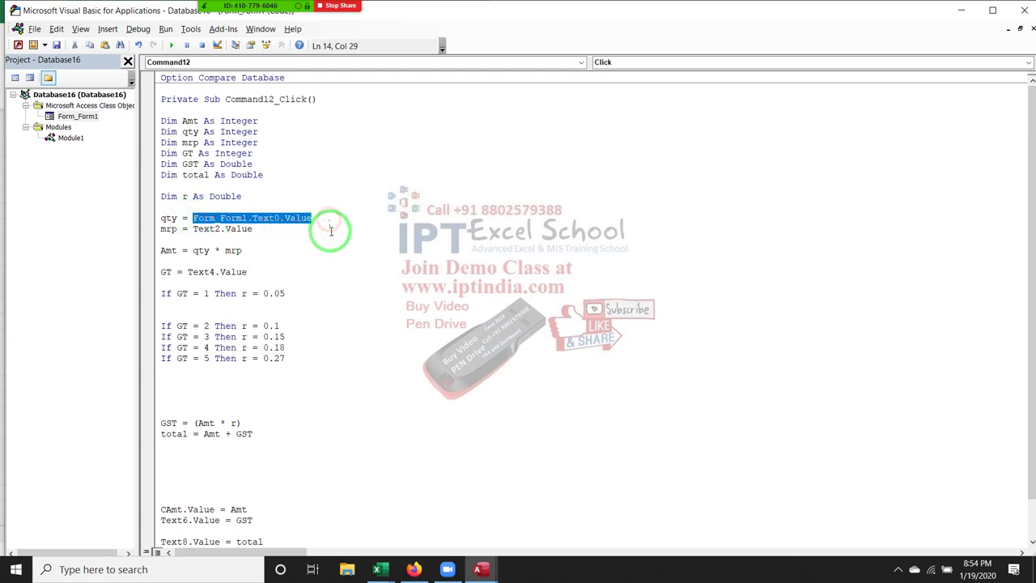
pyautogui.click(341, 259)
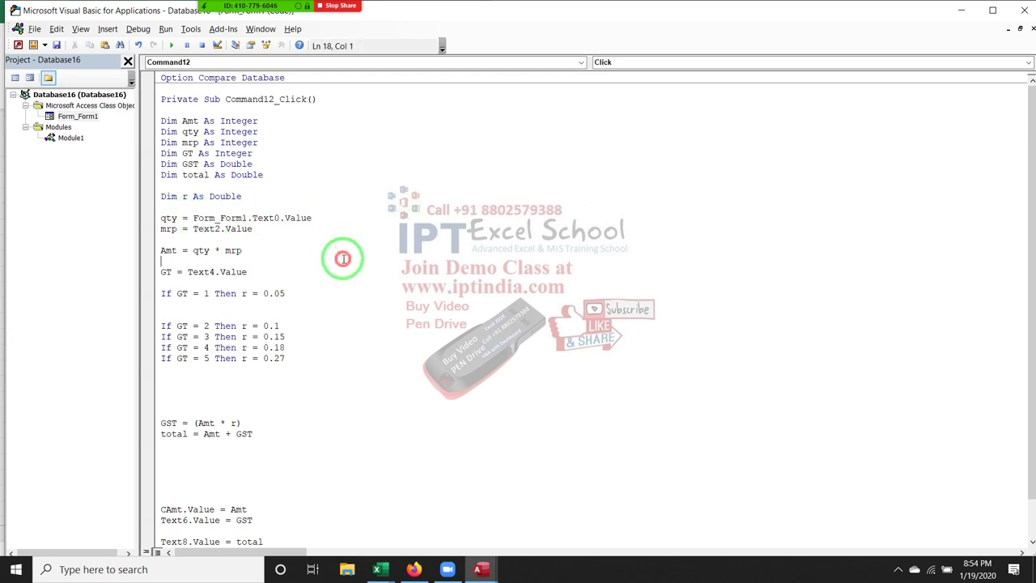
pyautogui.scroll(-1, 350, 308)
pyautogui.click(177, 294)
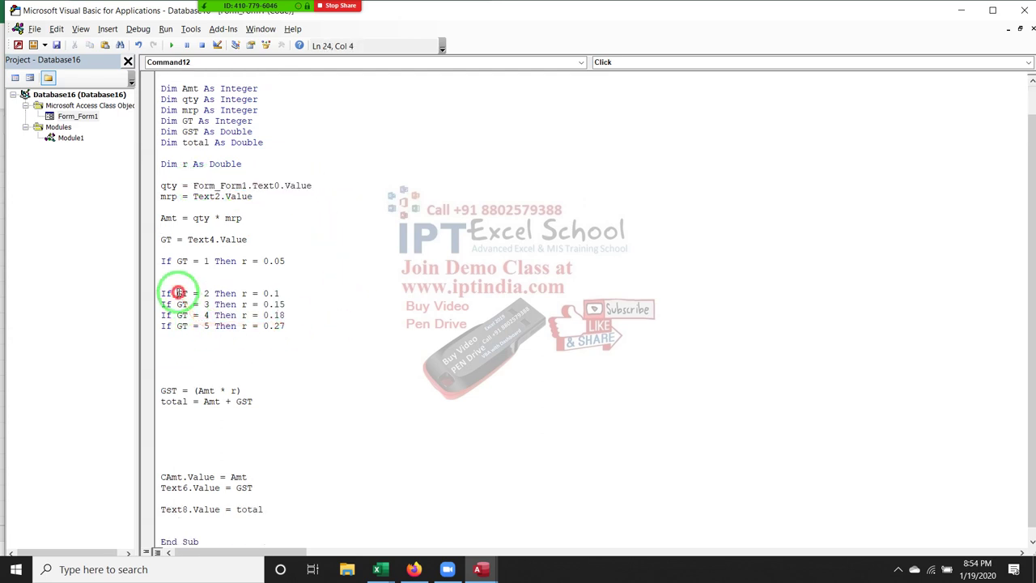
pyautogui.doubleClick(181, 294)
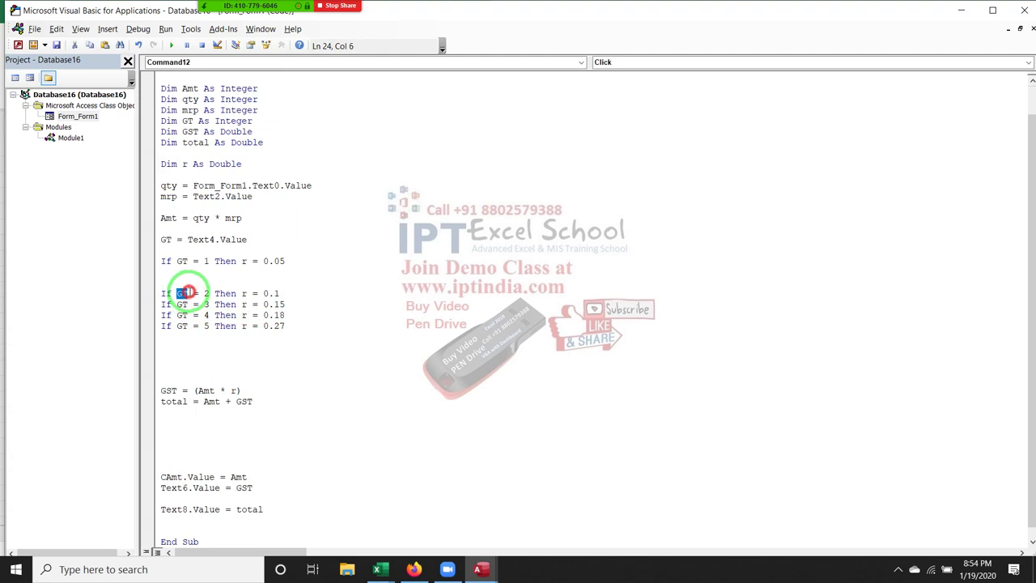
pyautogui.click(155, 240)
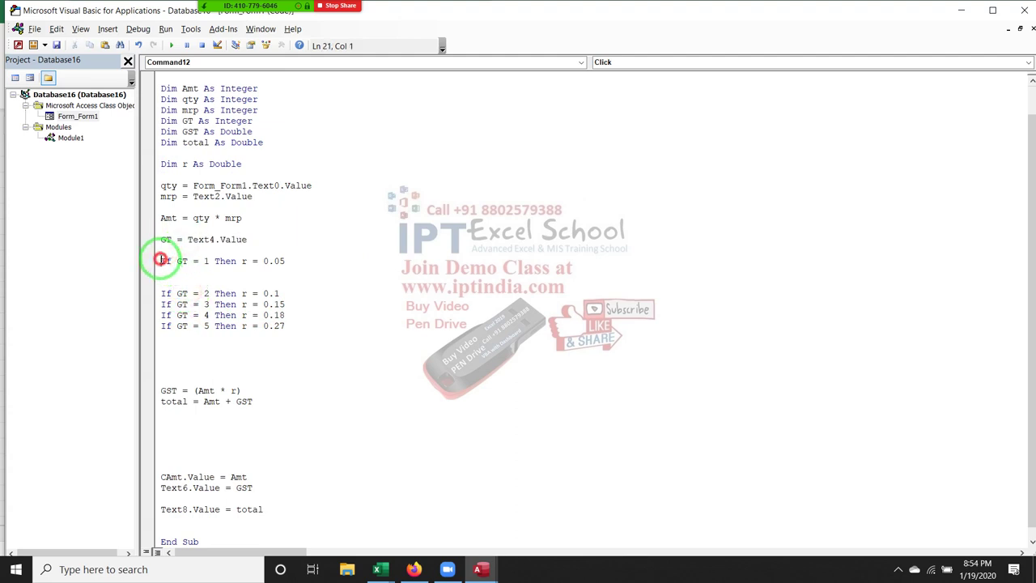
pyautogui.moveTo(157, 261); pyautogui.dragTo(208, 337)
pyautogui.click(194, 240)
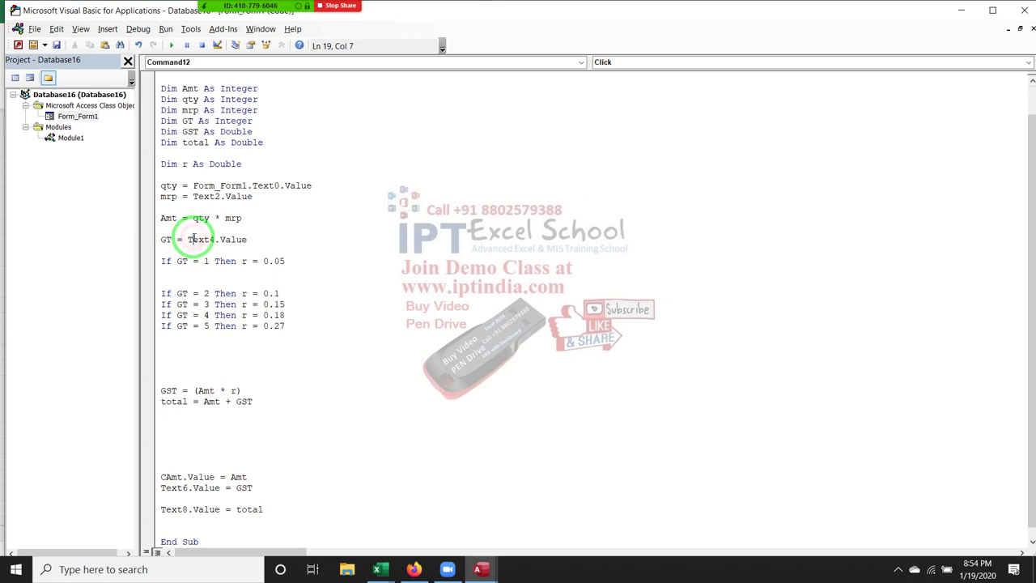
pyautogui.moveTo(187, 241); pyautogui.dragTo(281, 247)
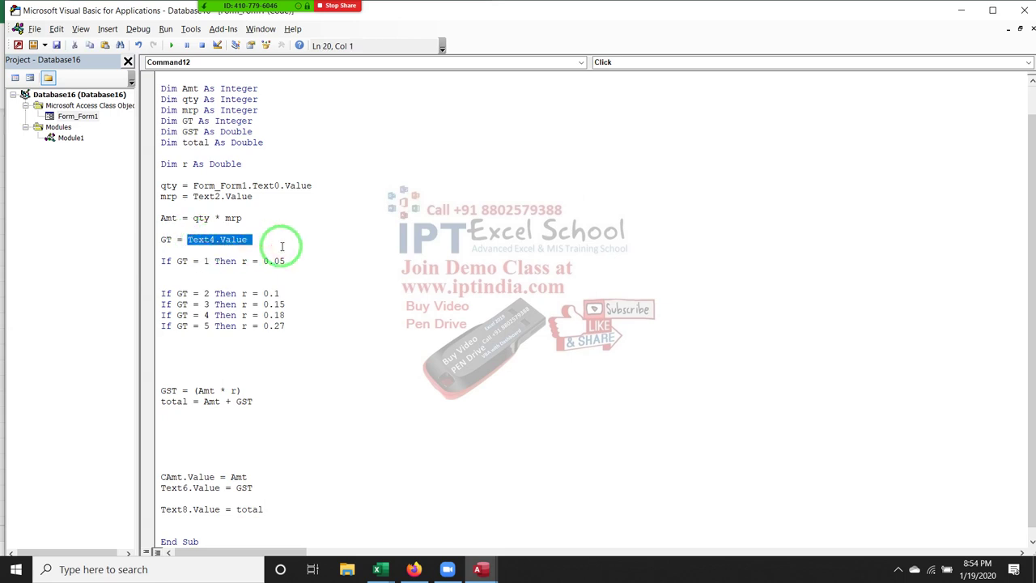
# Replace Text4.Value on the GT line with InputBox("Enter Type GST")
pyautogui.write('Me.')
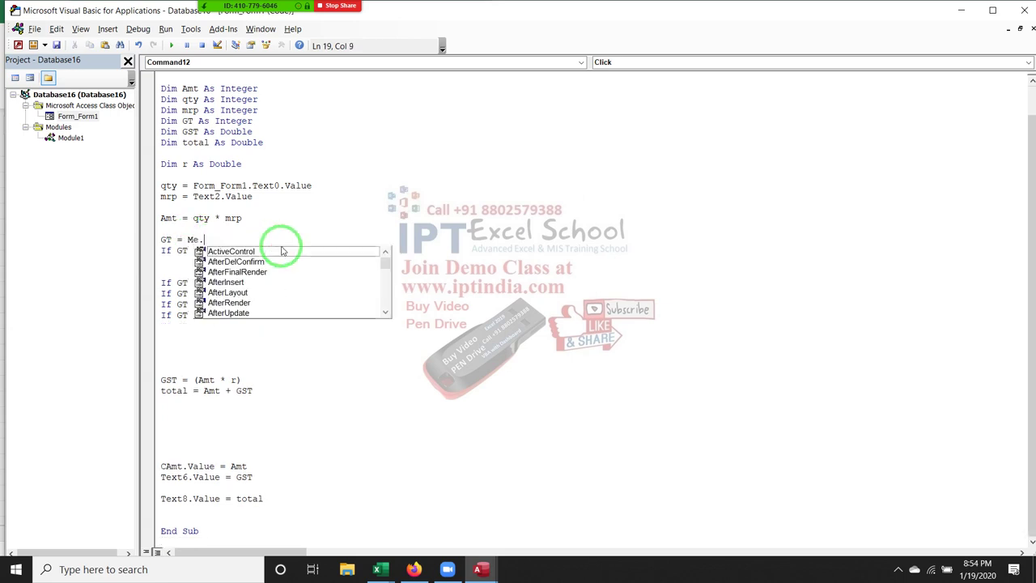
pyautogui.press('BackSpace')
pyautogui.write('inputbox')
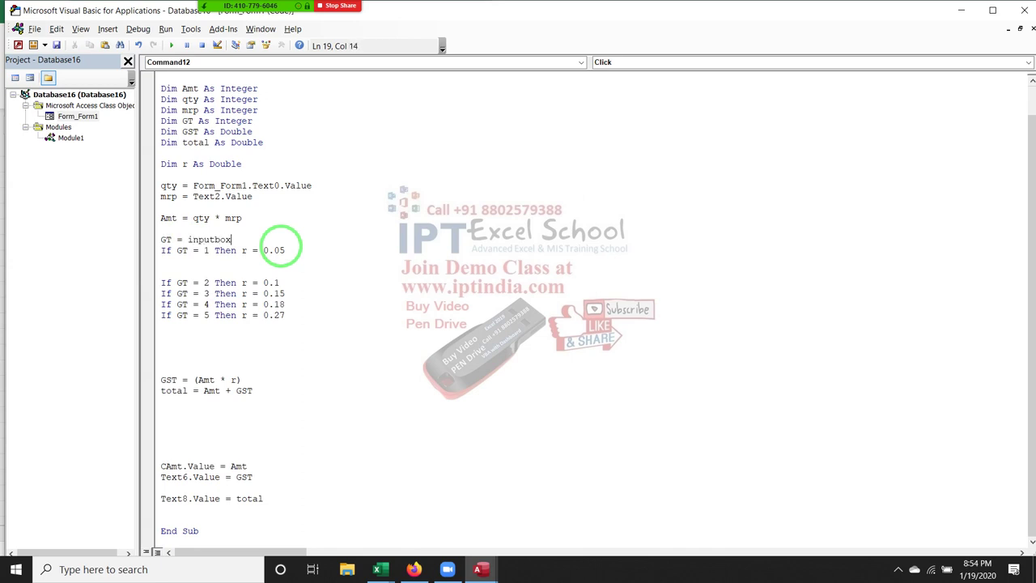
pyautogui.write('("Enter Ty')
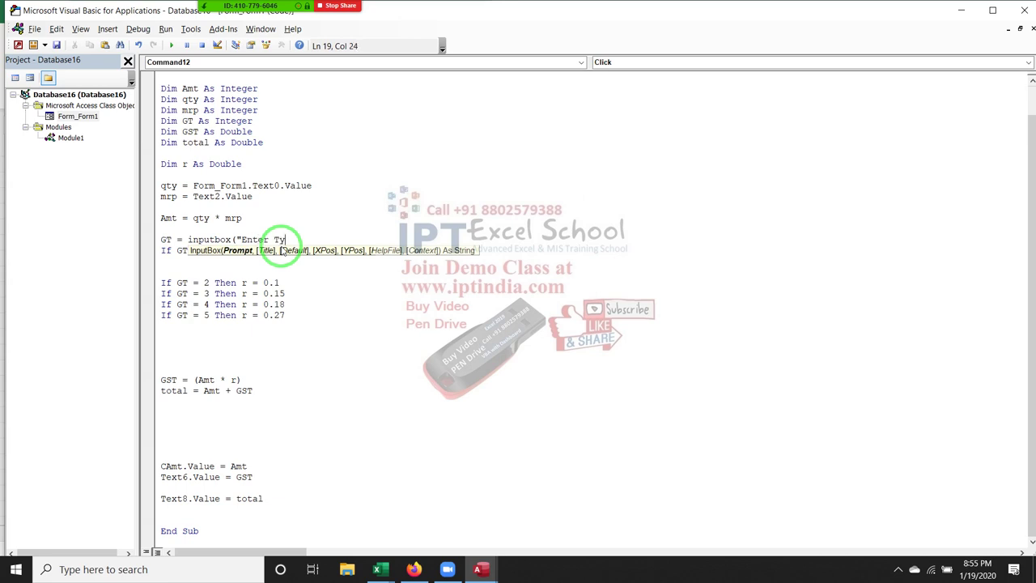
pyautogui.write('GD')
pyautogui.press('BackSpace')
pyautogui.write('S')
pyautogui.write('T"')
pyautogui.write(')')
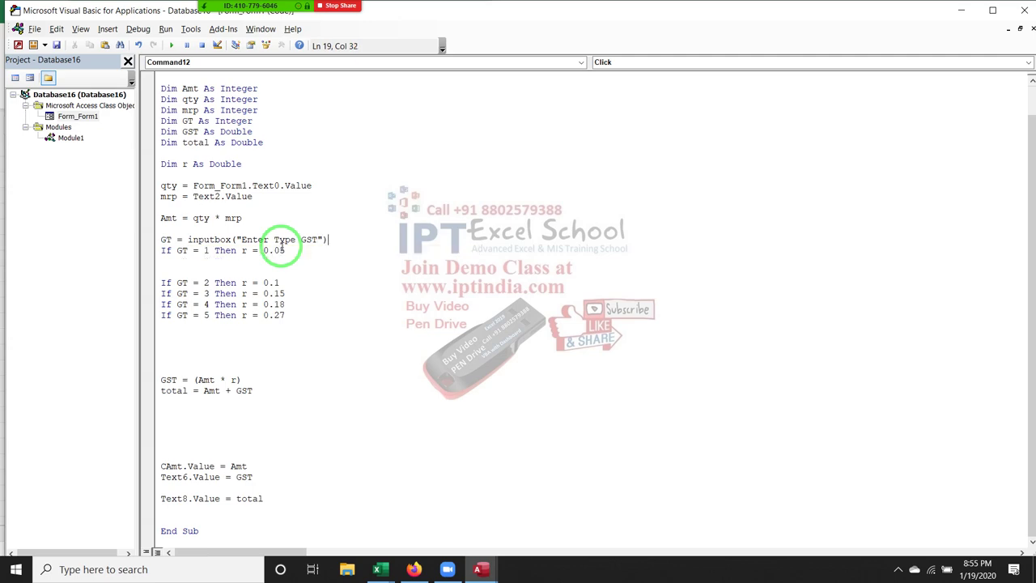
pyautogui.hotkey('alt', 'Tab')
# Run Calculate with GST type 2 entered at the prompt, giving GST 135.2 and Total 1487.2
pyautogui.hotkey('alt', 'Tab')
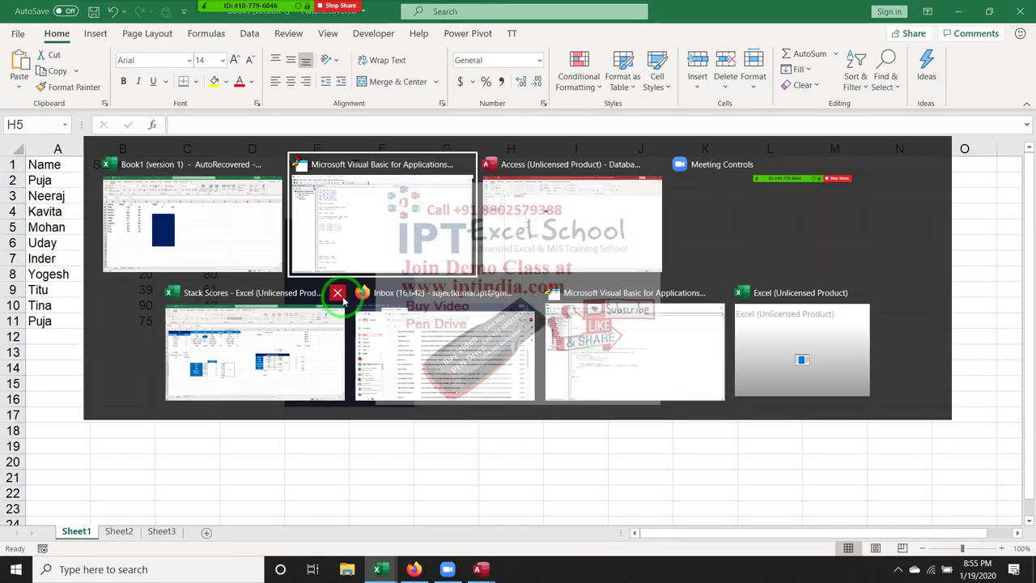
pyautogui.hotkey('alt', 'Tab')
pyautogui.click(306, 348)
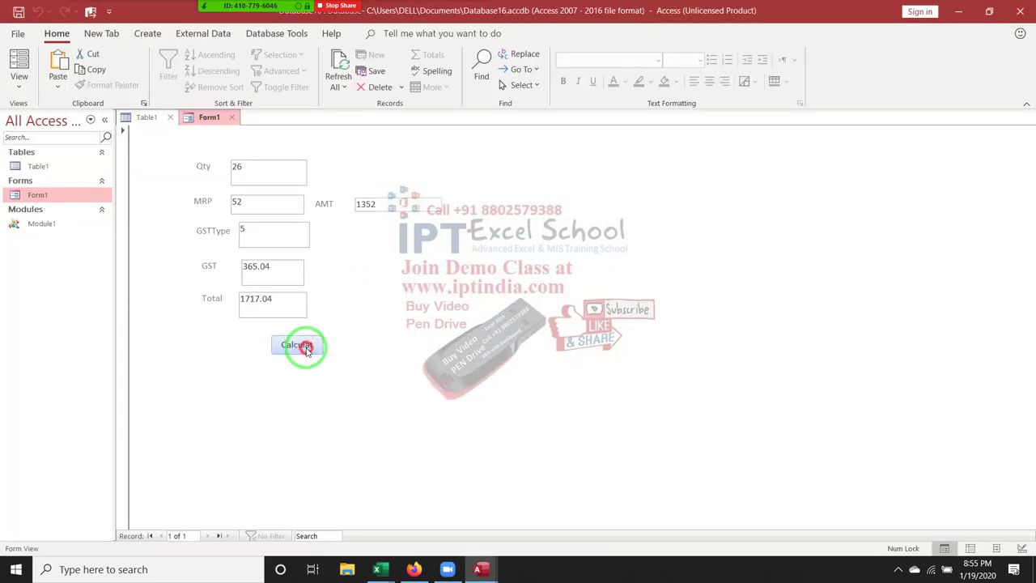
pyautogui.click(447, 186)
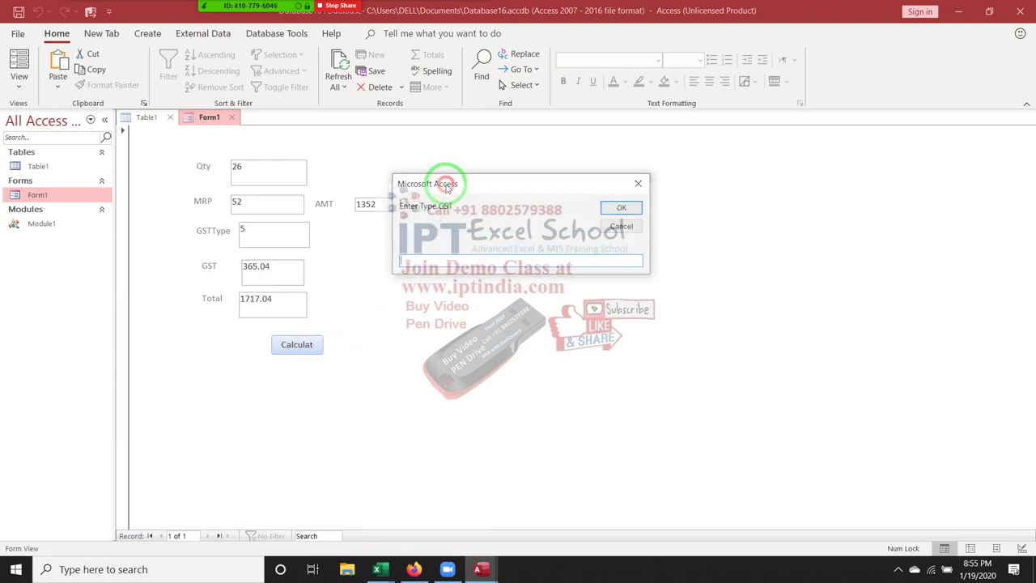
pyautogui.write('2')
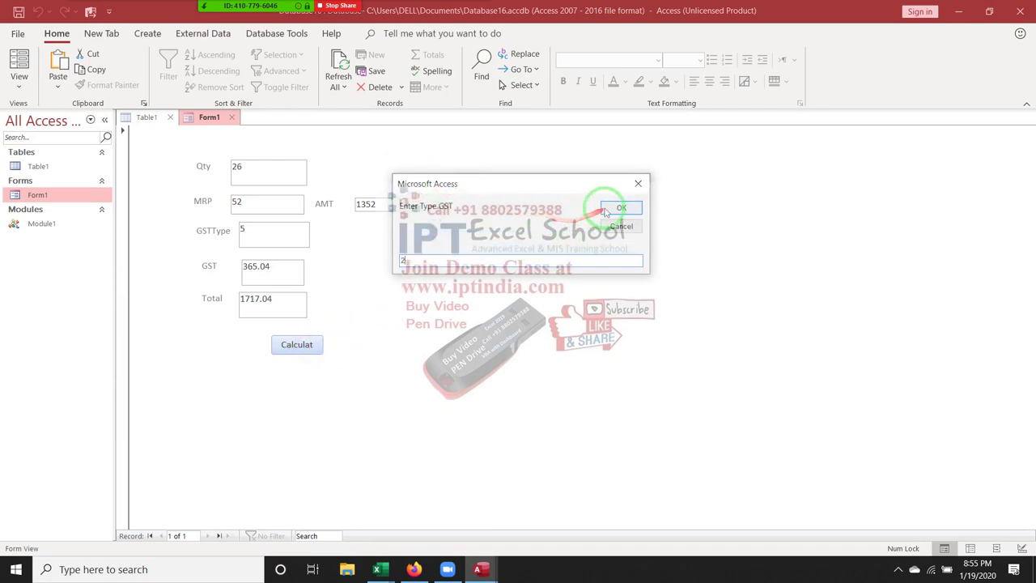
pyautogui.click(607, 212)
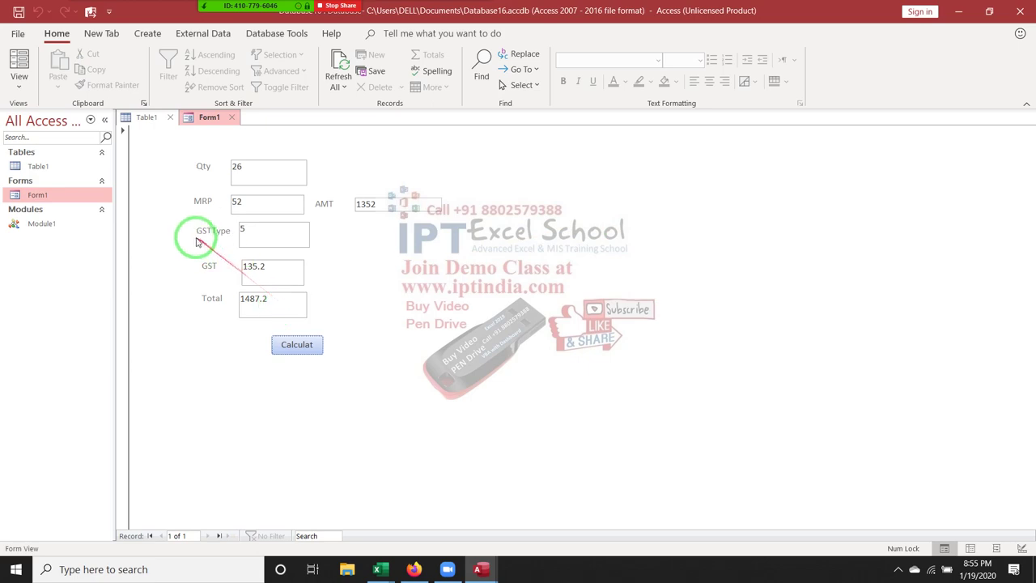
pyautogui.hotkey('alt', 'Tab')
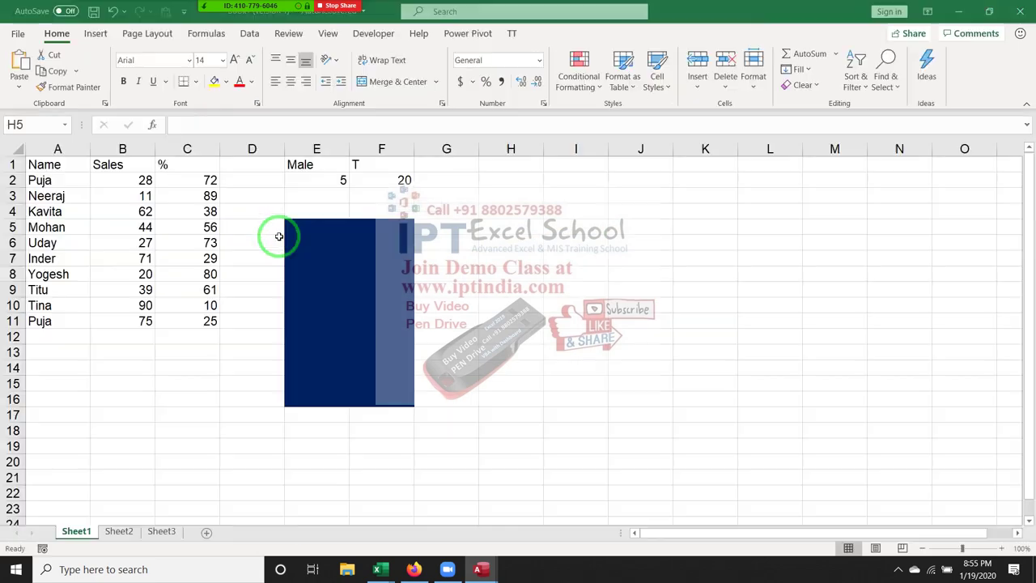
pyautogui.hotkey('alt', 'Tab')
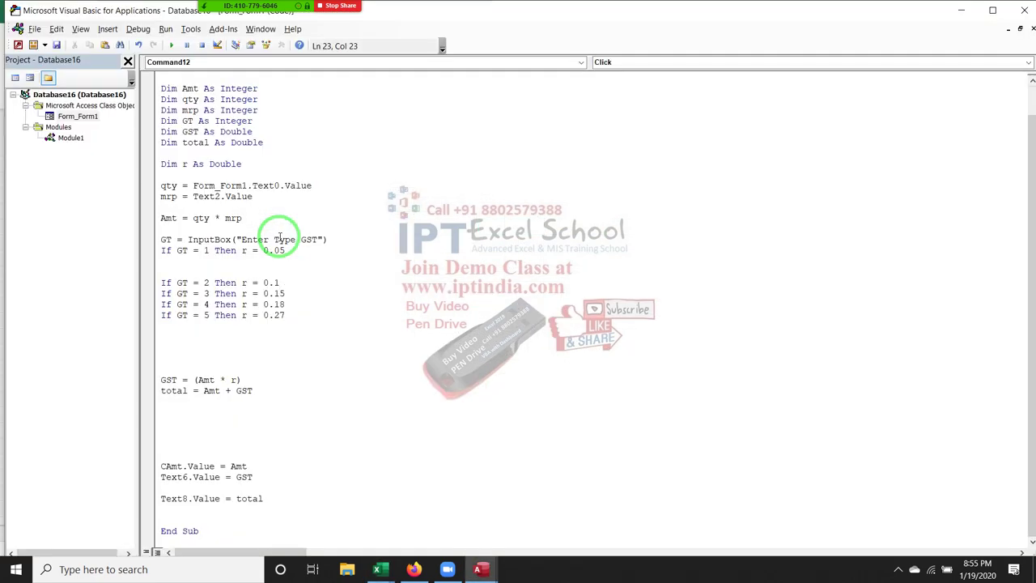
pyautogui.moveTo(188, 240); pyautogui.dragTo(327, 239)
pyautogui.hotkey('ctrl', 'c')
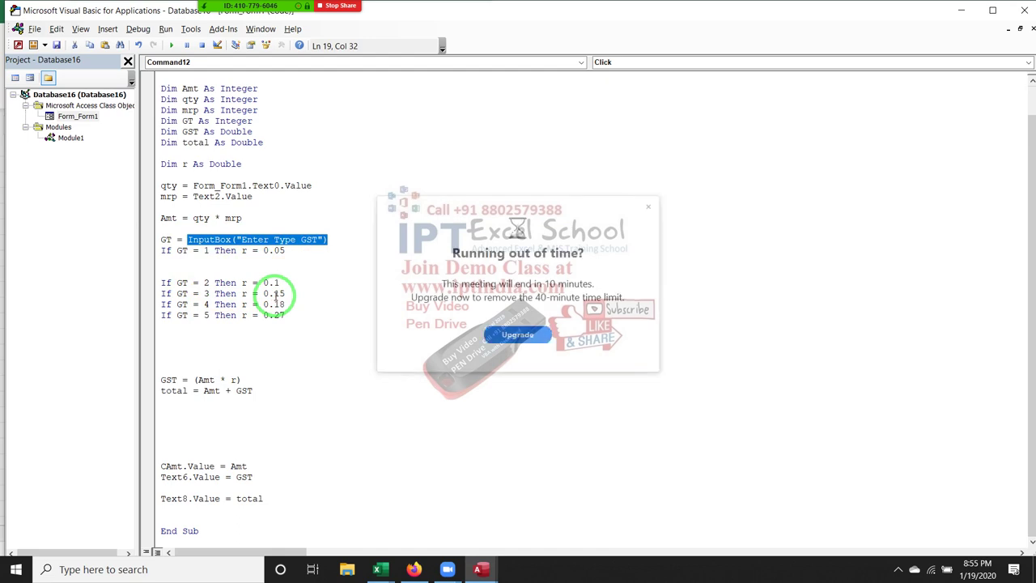
pyautogui.click(647, 208)
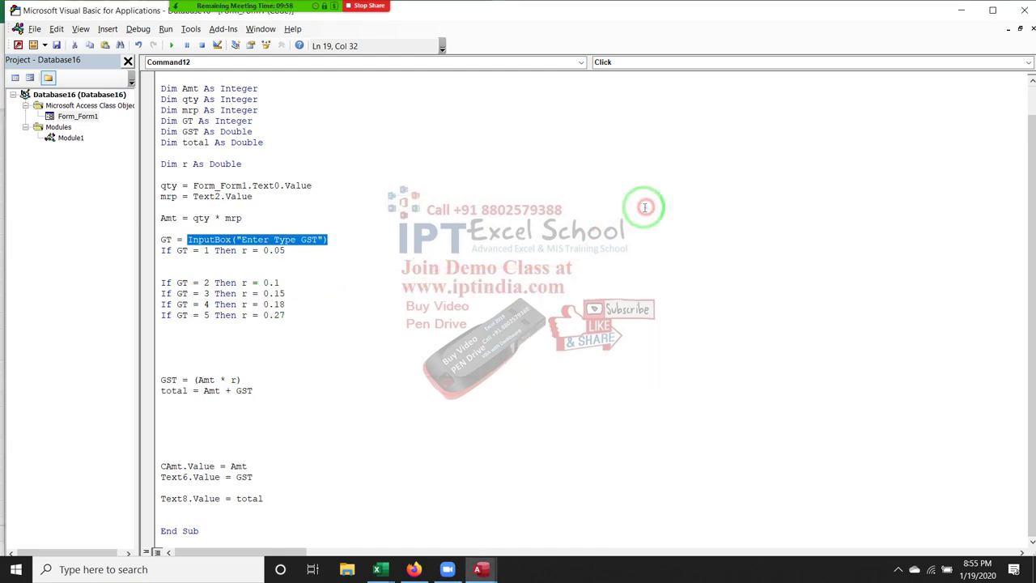
pyautogui.doubleClick(183, 285)
pyautogui.hotkey('ctrl', 'v')
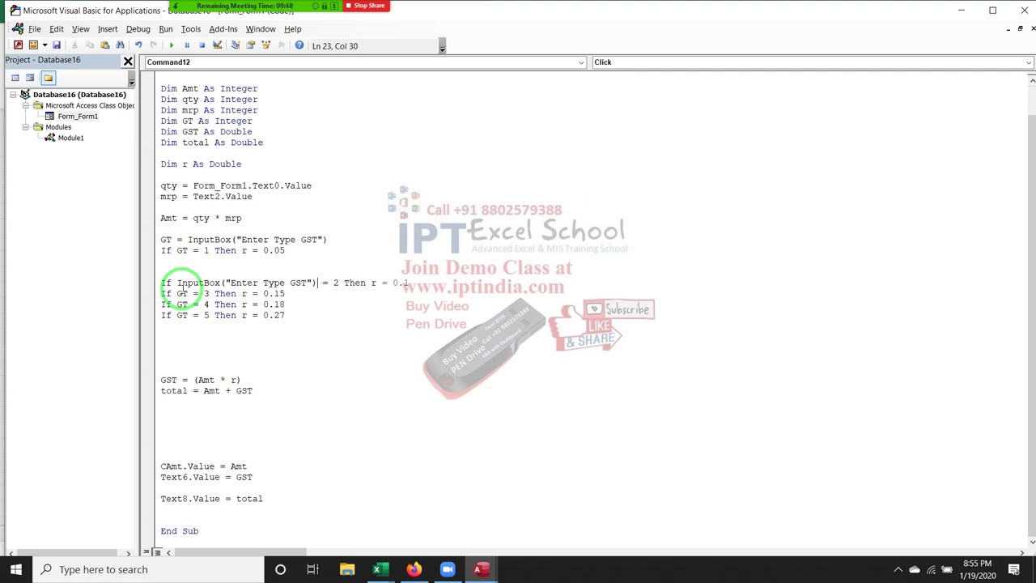
pyautogui.hotkey('ctrl', 'z')
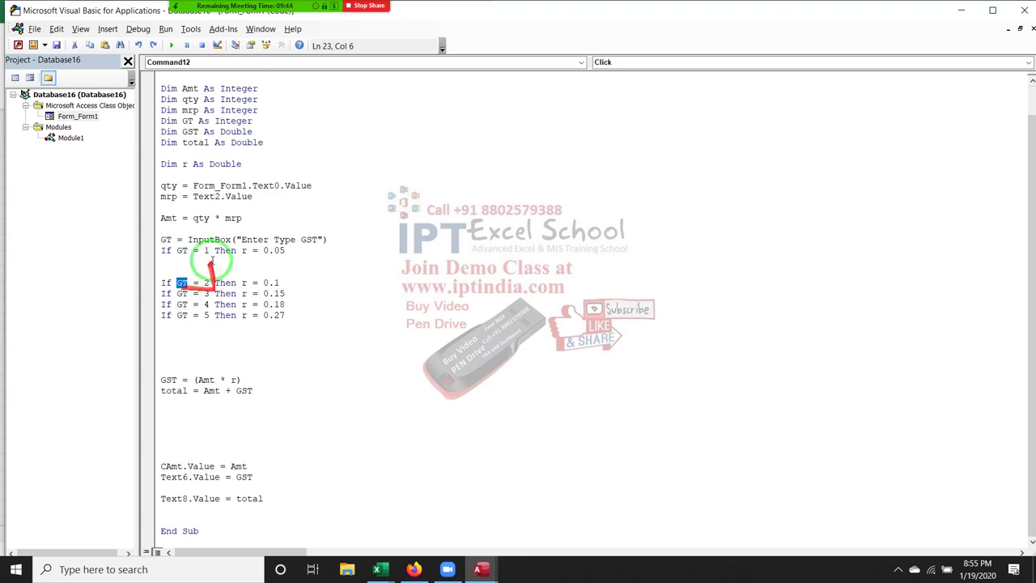
pyautogui.moveTo(189, 240)
pyautogui.mouseDown()
pyautogui.moveTo(322, 238)
pyautogui.moveTo(188, 240)
pyautogui.mouseUp()
pyautogui.click(340, 238)
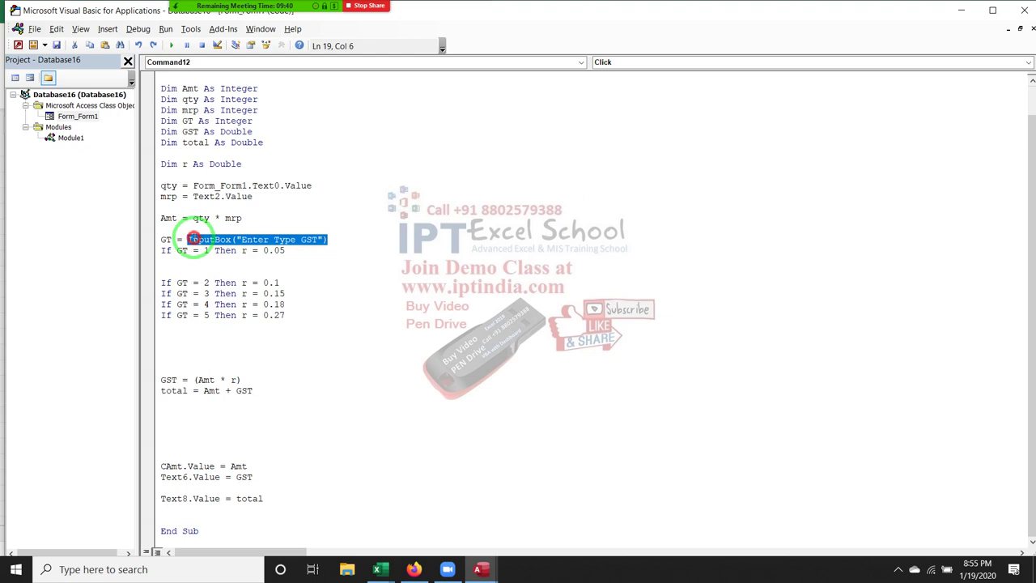
pyautogui.moveTo(161, 282); pyautogui.dragTo(293, 322)
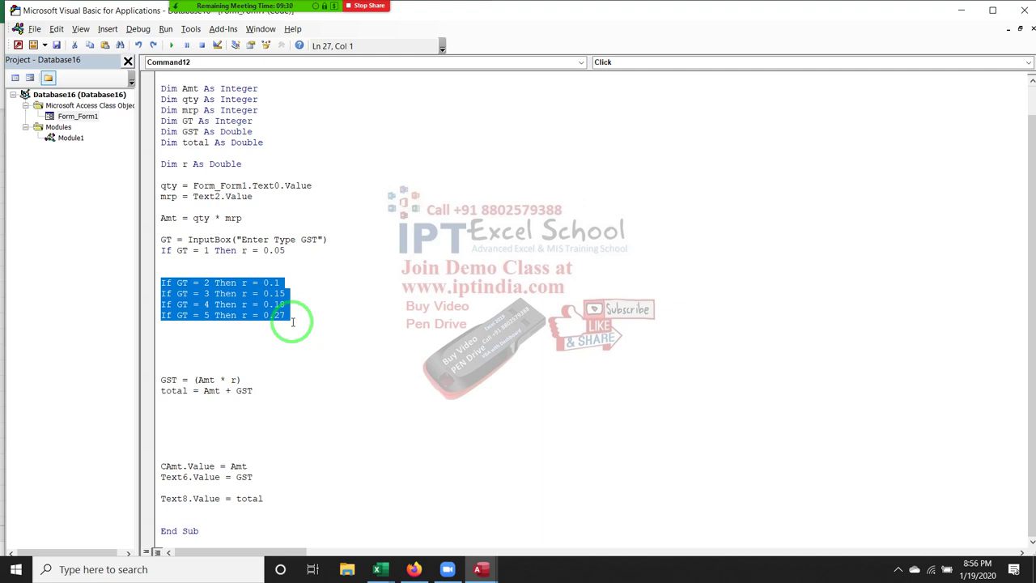
# Open Module1's code and declare b As Byte on a new line below MsgBox r
pyautogui.doubleClick(77, 137)
pyautogui.click(179, 180)
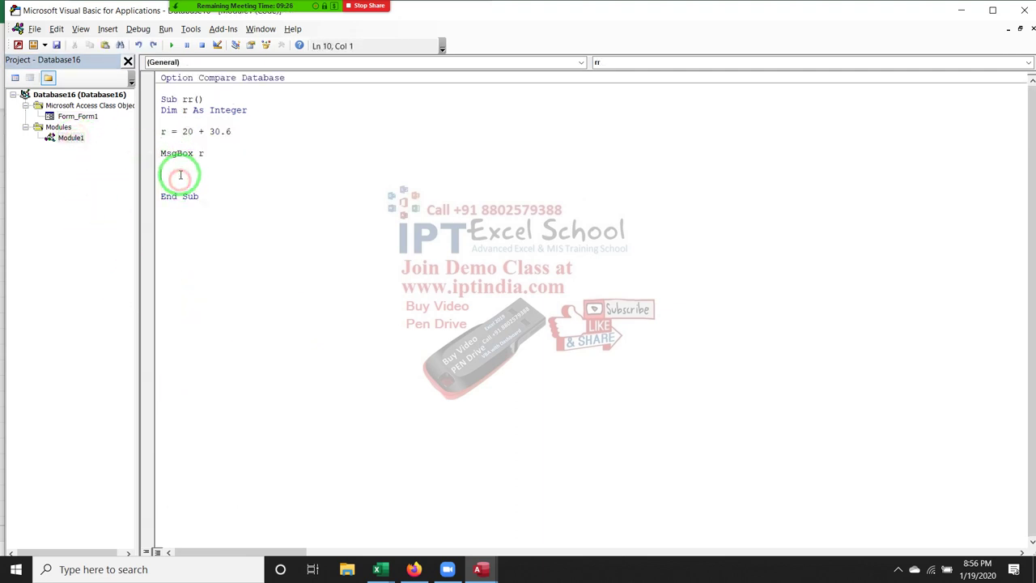
pyautogui.press('Return')
pyautogui.press('Up')
pyautogui.write('dim')
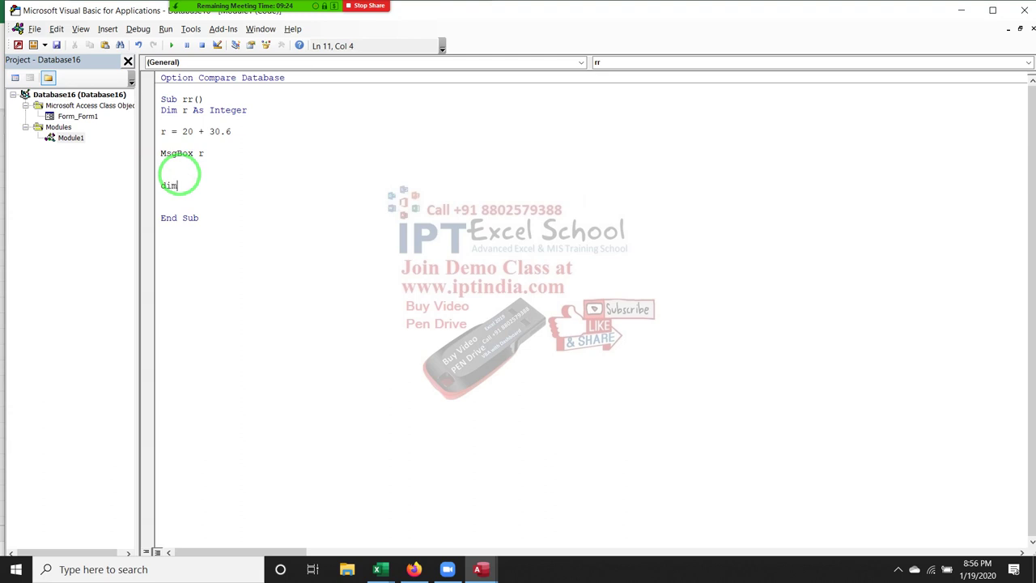
pyautogui.write(' b as ')
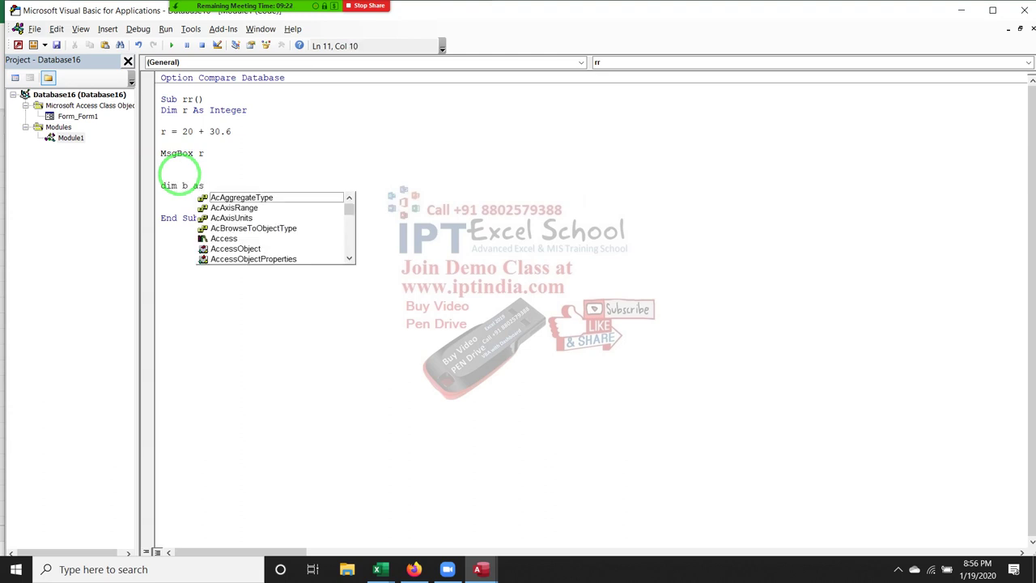
pyautogui.write('byte')
pyautogui.press('Return')
# Declare i As Integer and l As Long, removing the duplicated AS, and begin Dim d As Boolean
pyautogui.write('d')
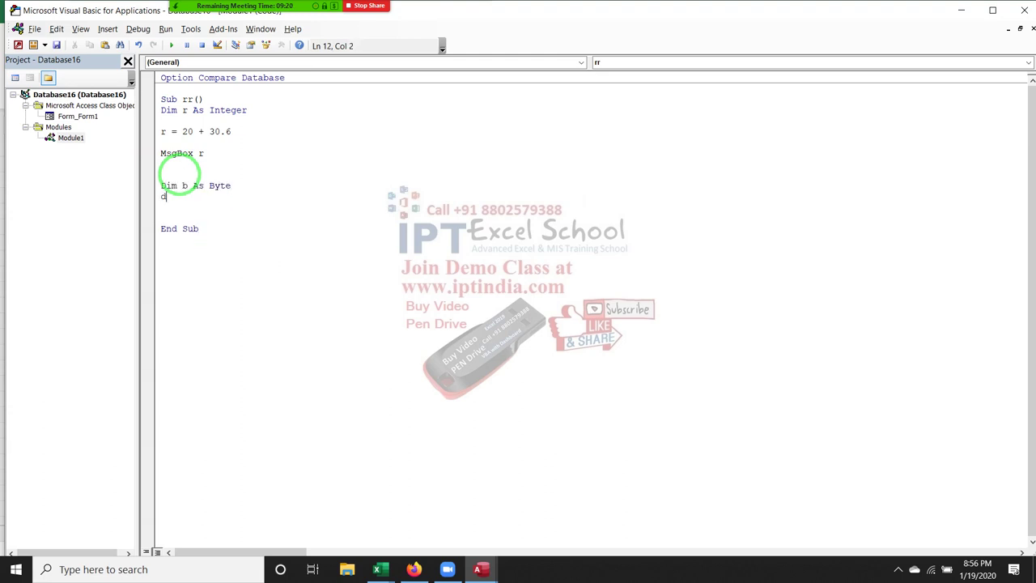
pyautogui.write('im i as ')
pyautogui.write('inte')
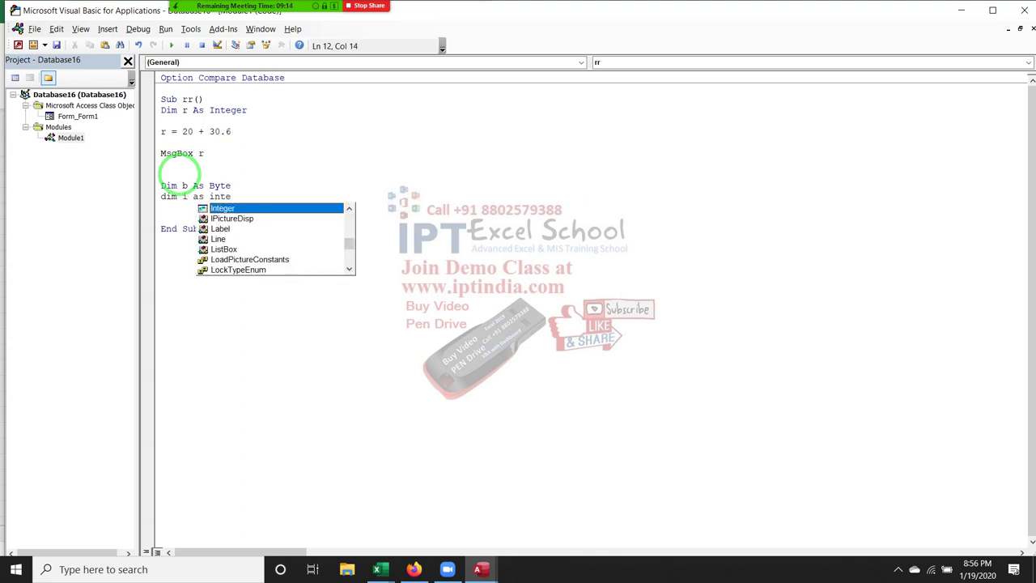
pyautogui.press('Return')
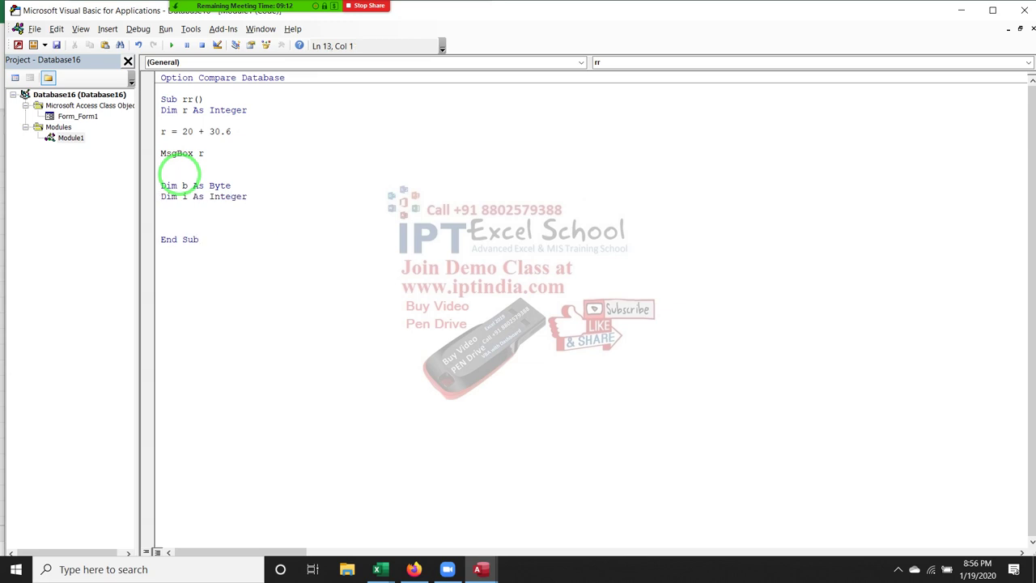
pyautogui.write('dIM l AS ')
pyautogui.write('AS LO')
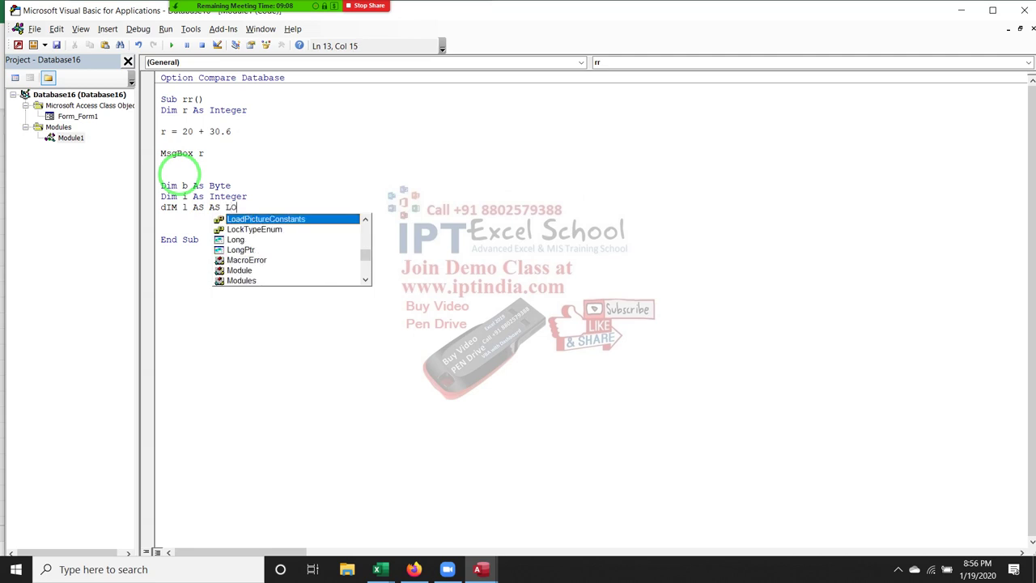
pyautogui.write('ng')
pyautogui.press('Return')
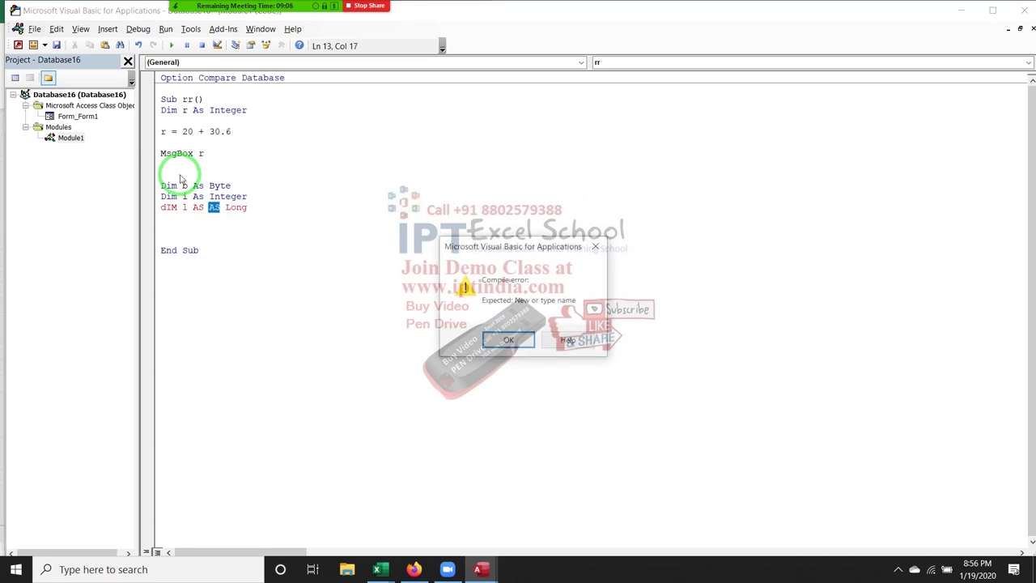
pyautogui.press('Return')
pyautogui.press('Delete')
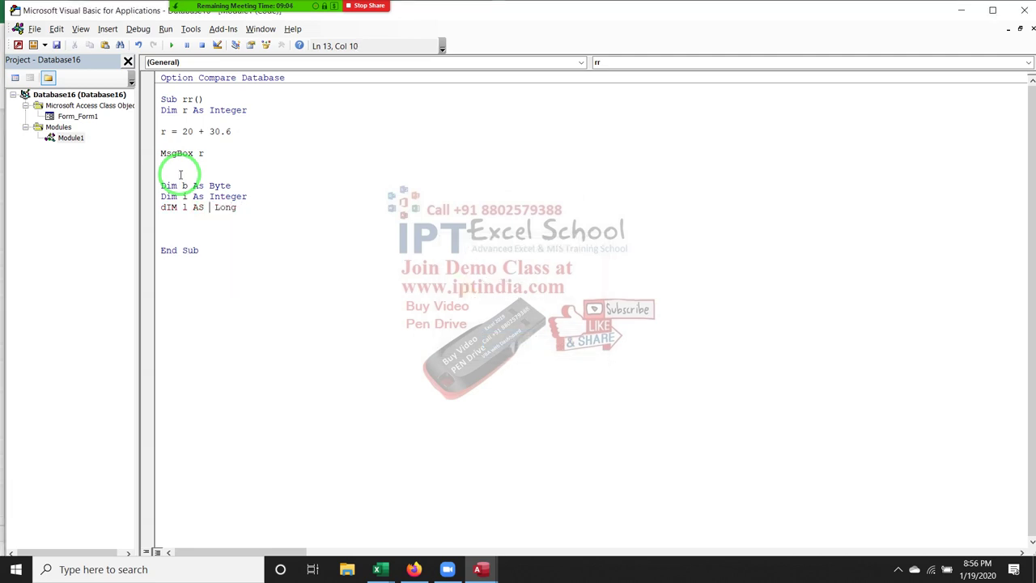
pyautogui.press('Down')
pyautogui.write('dI')
pyautogui.write('M d ')
pyautogui.write('aS ')
pyautogui.write('BO')
# Finish d As Boolean and declare bL As Boolean, correcting the dIN typo to Dim
pyautogui.press('Return')
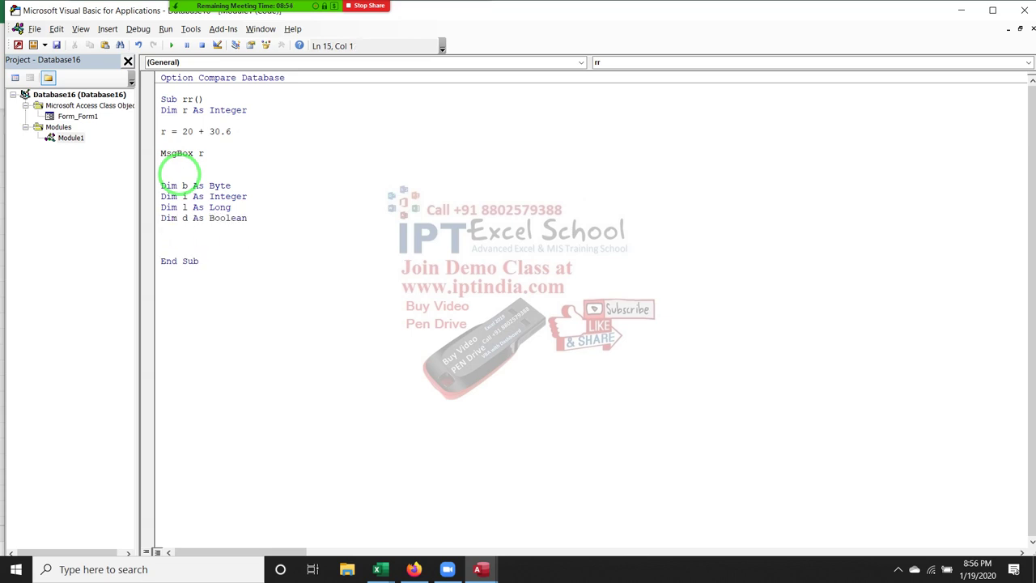
pyautogui.write('dIN b')
pyautogui.write('L AS bI')
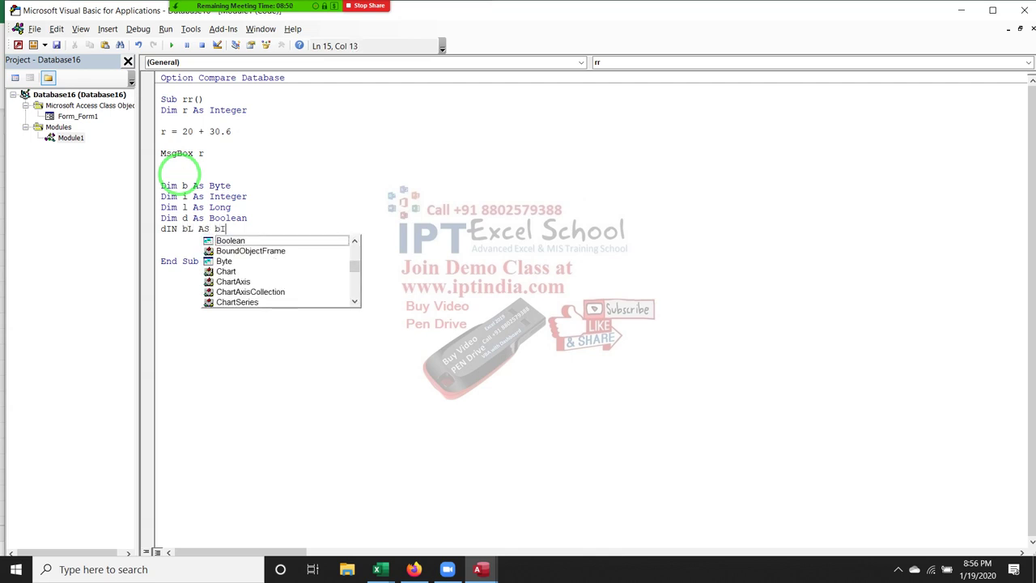
pyautogui.press('Return')
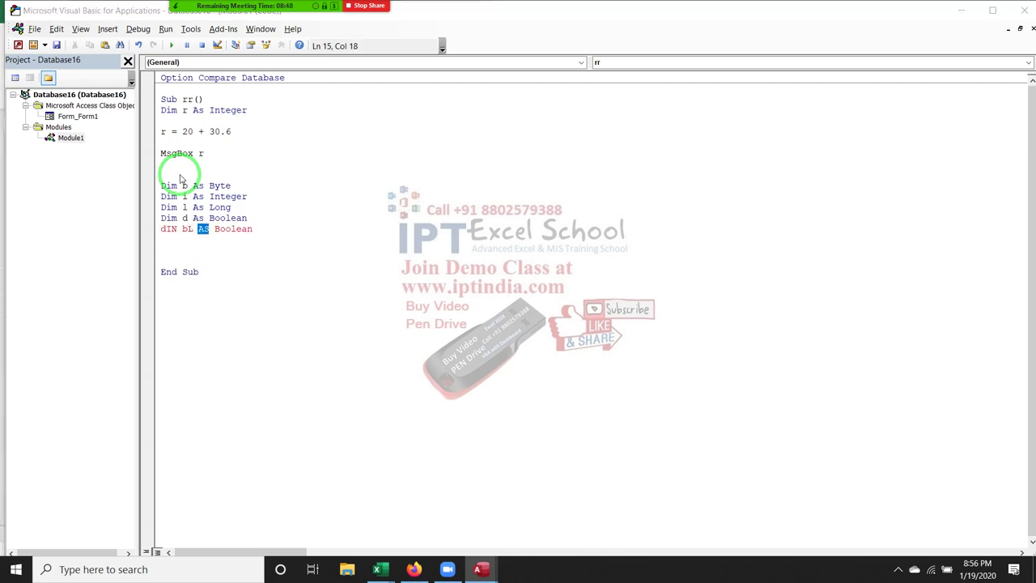
pyautogui.press('Return')
pyautogui.press('Left')
pyautogui.press('Left')
pyautogui.press('Left')
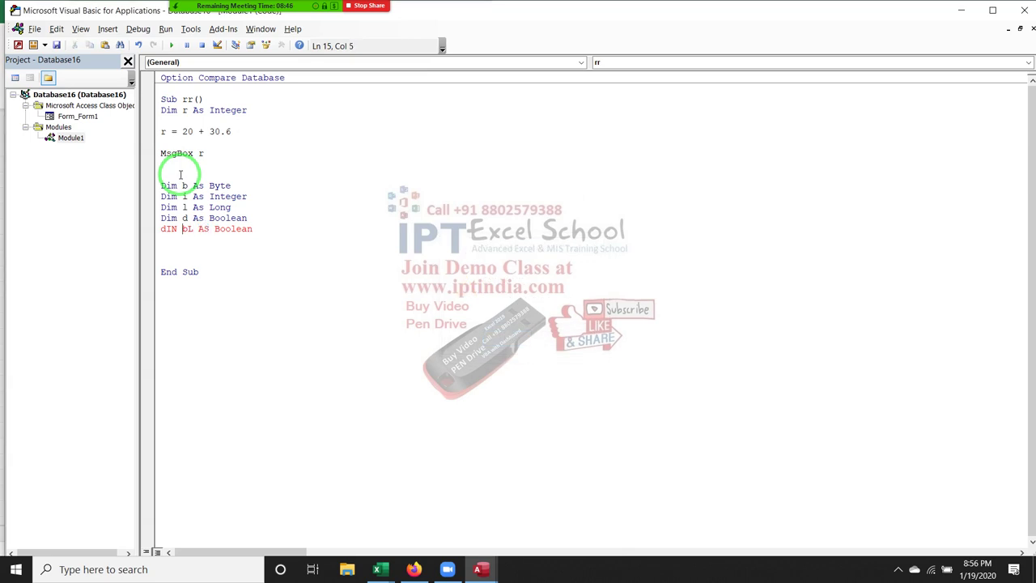
pyautogui.press('BackSpace')
pyautogui.write('M')
pyautogui.press('Down')
# Declare dT As Date, t As String and v As Variant, followed by blank lines
pyautogui.write('DI')
pyautogui.write('M d')
pyautogui.write('T as')
pyautogui.write(' DA')
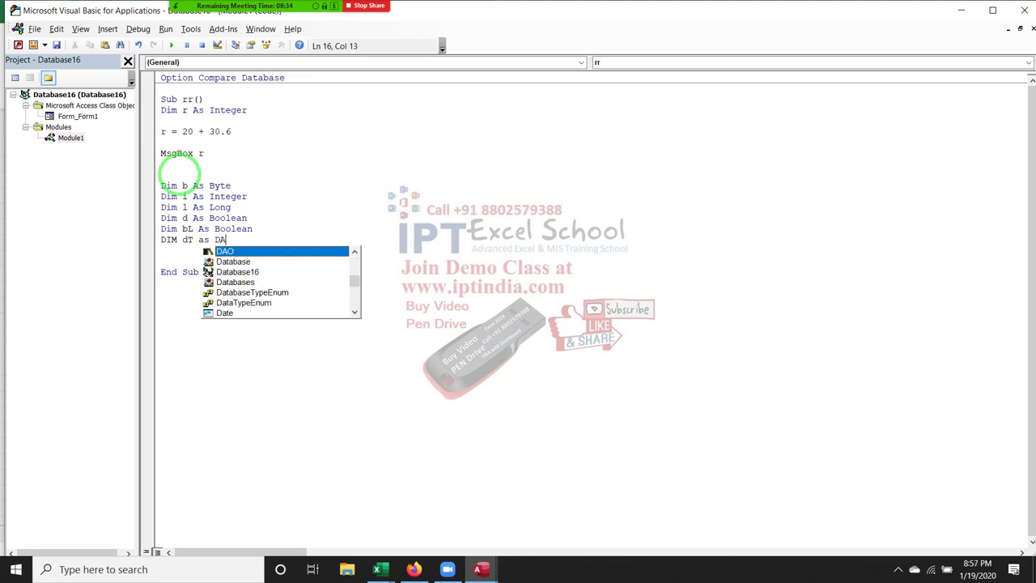
pyautogui.write('TE')
pyautogui.press('Tab')
pyautogui.press('Return')
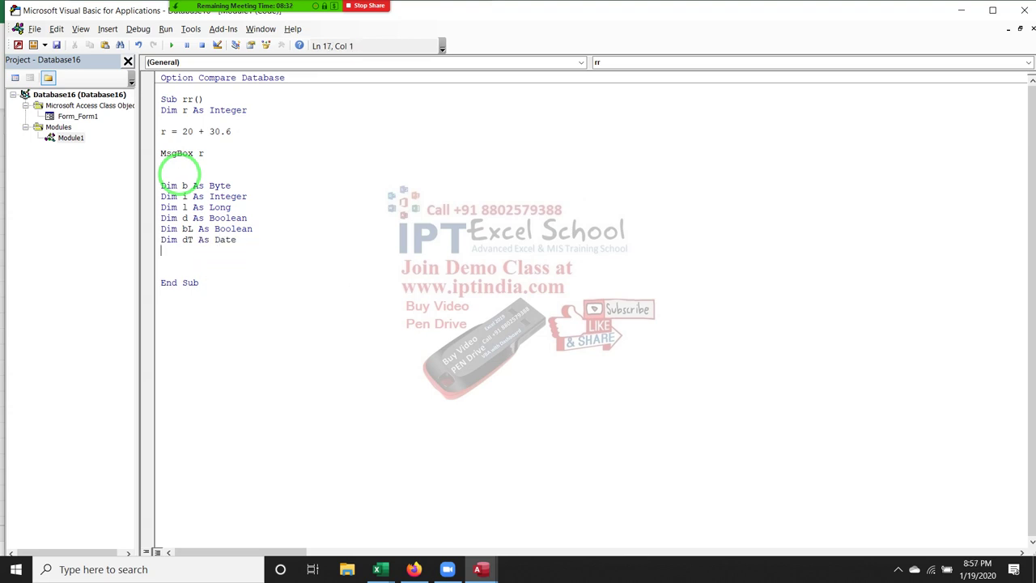
pyautogui.write('dI')
pyautogui.write('M t AS TE')
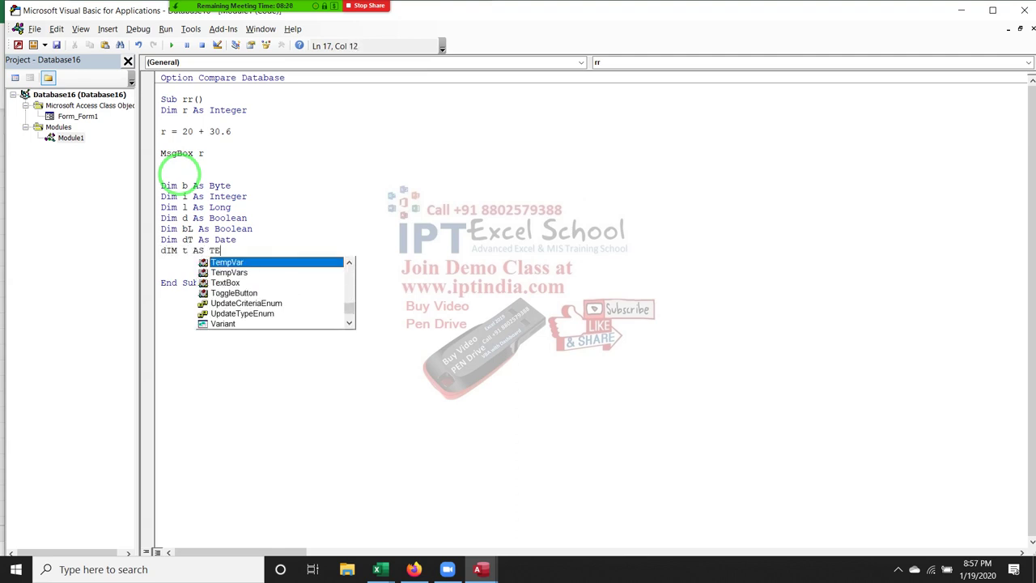
pyautogui.press('BackSpace')
pyautogui.press('BackSpace')
pyautogui.write('S')
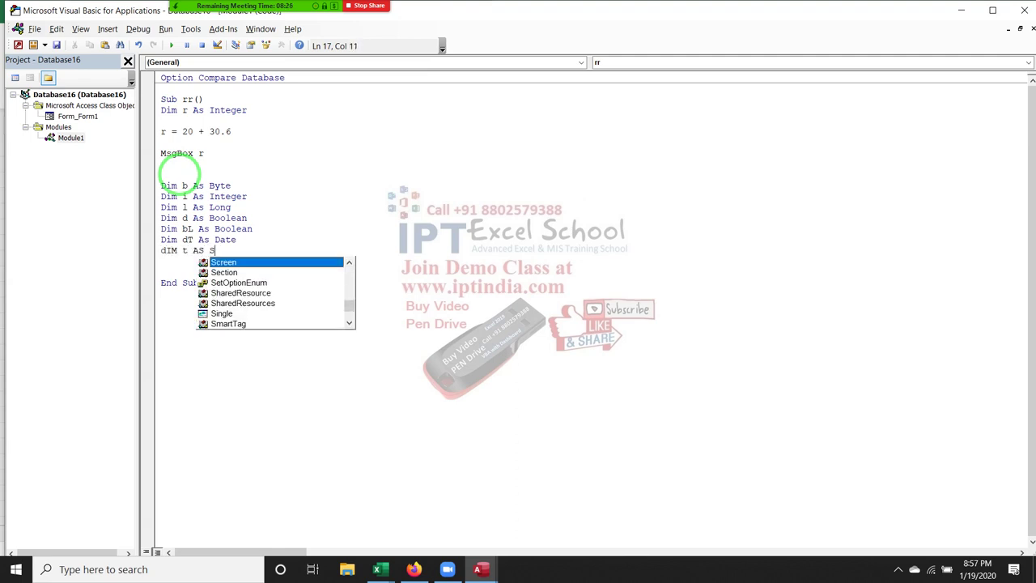
pyautogui.write('Tr')
pyautogui.press('Tab')
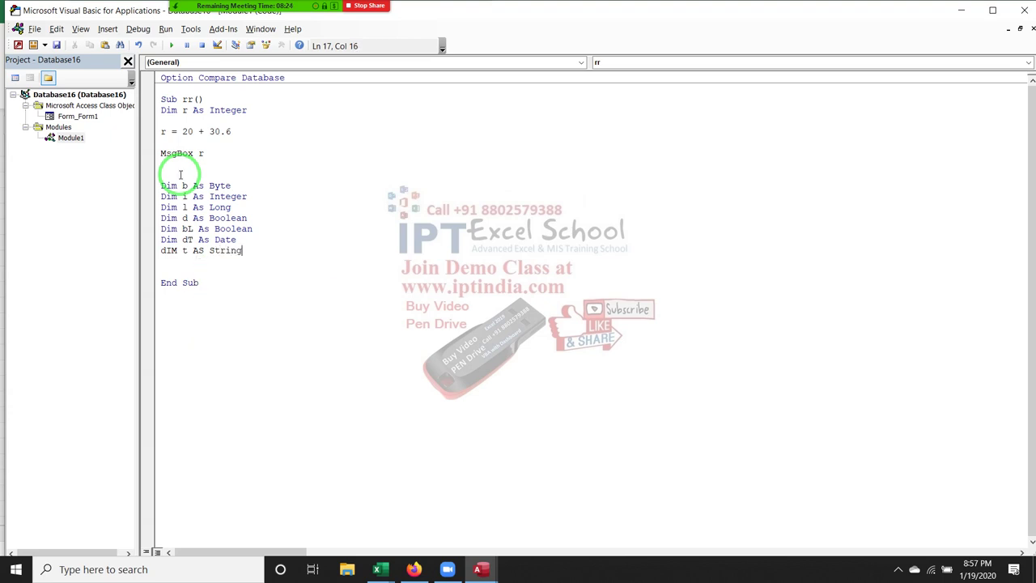
pyautogui.press('Return')
pyautogui.write('dI')
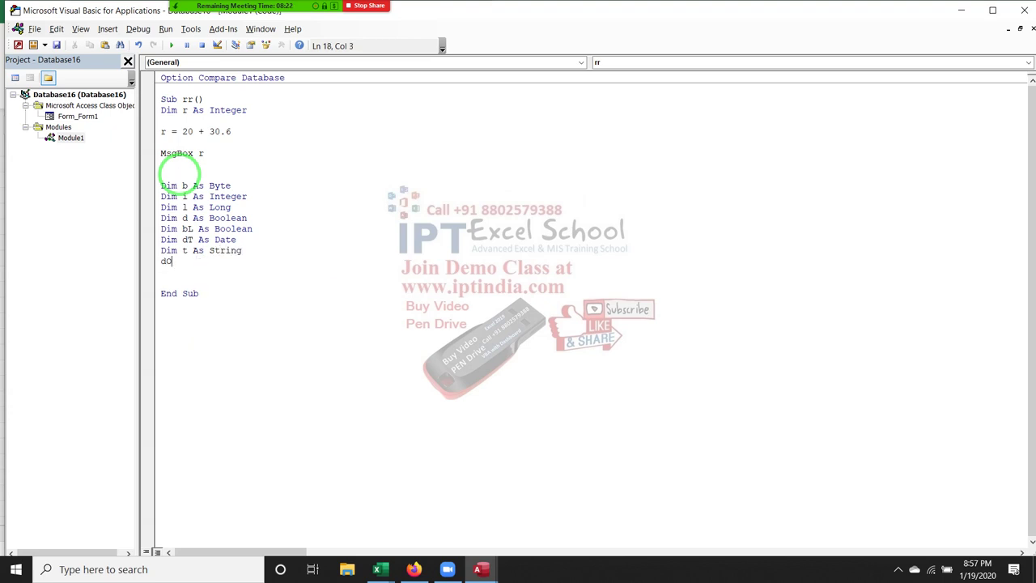
pyautogui.write('M ')
pyautogui.write('v ')
pyautogui.write('AS VER')
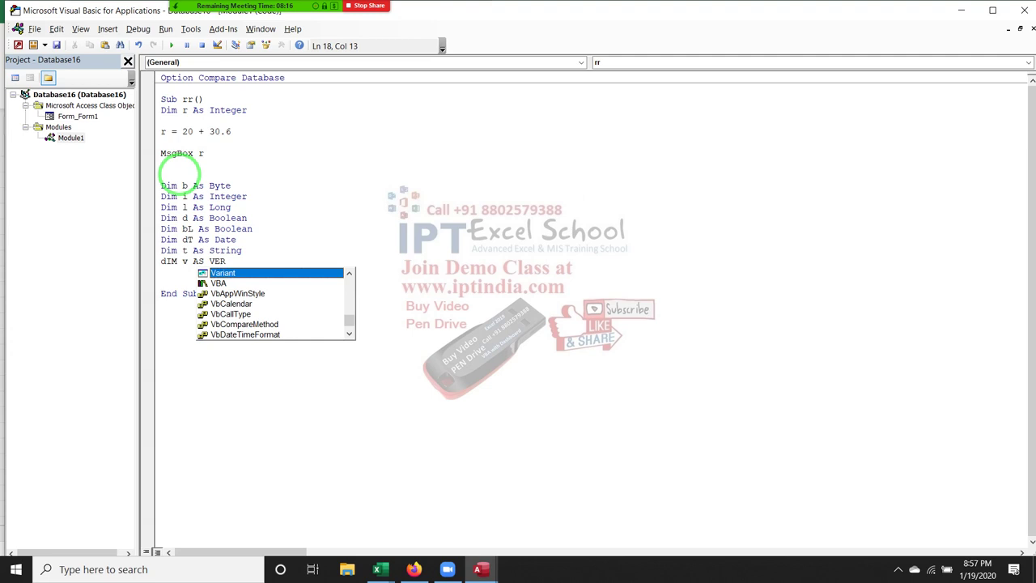
pyautogui.press('Tab')
pyautogui.press('Return')
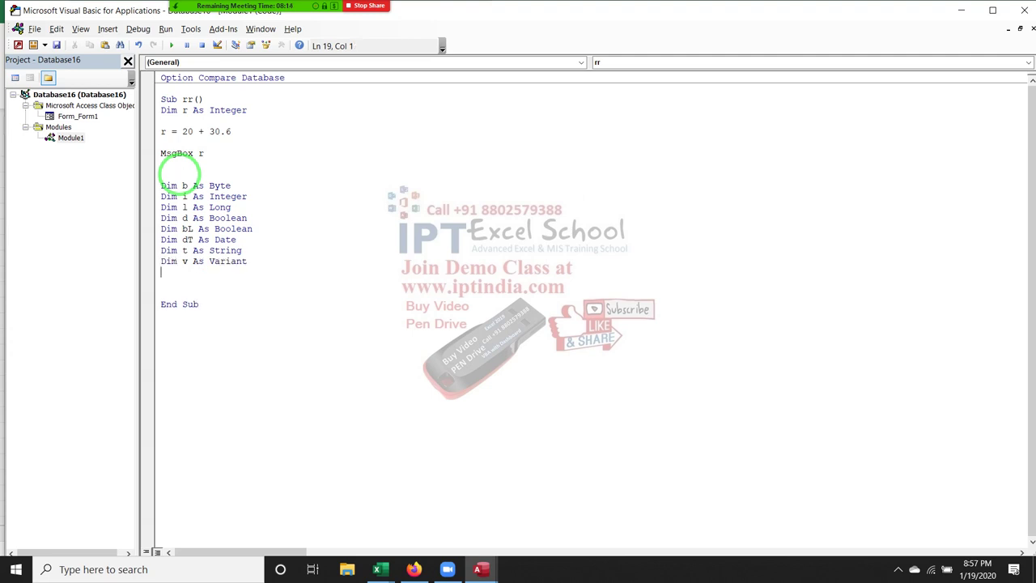
pyautogui.press('Return')
pyautogui.press('Return')
# Add the assignment b = 854 above the Dim i As Integer line
pyautogui.click(165, 196)
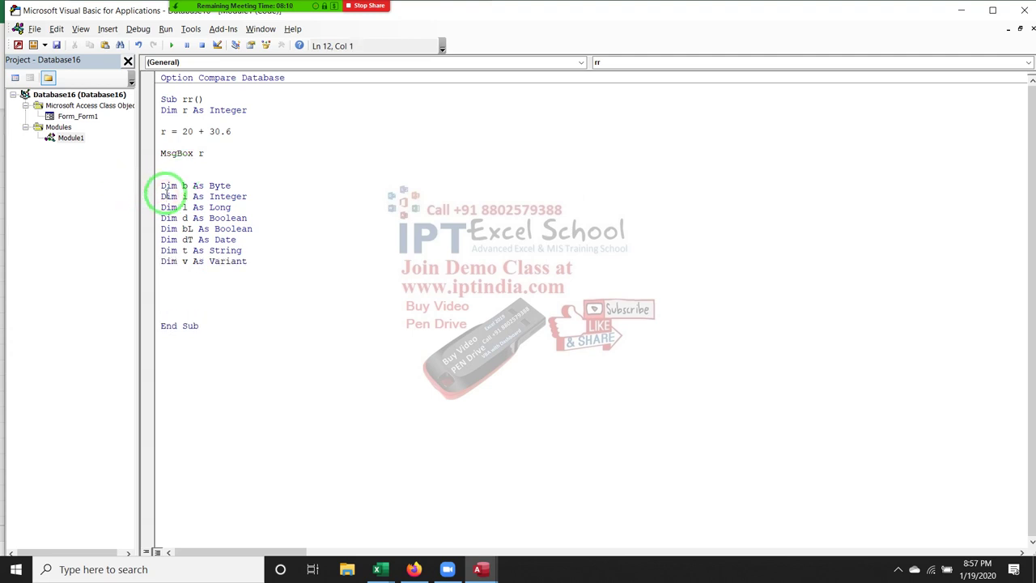
pyautogui.press('Return')
pyautogui.press('Return')
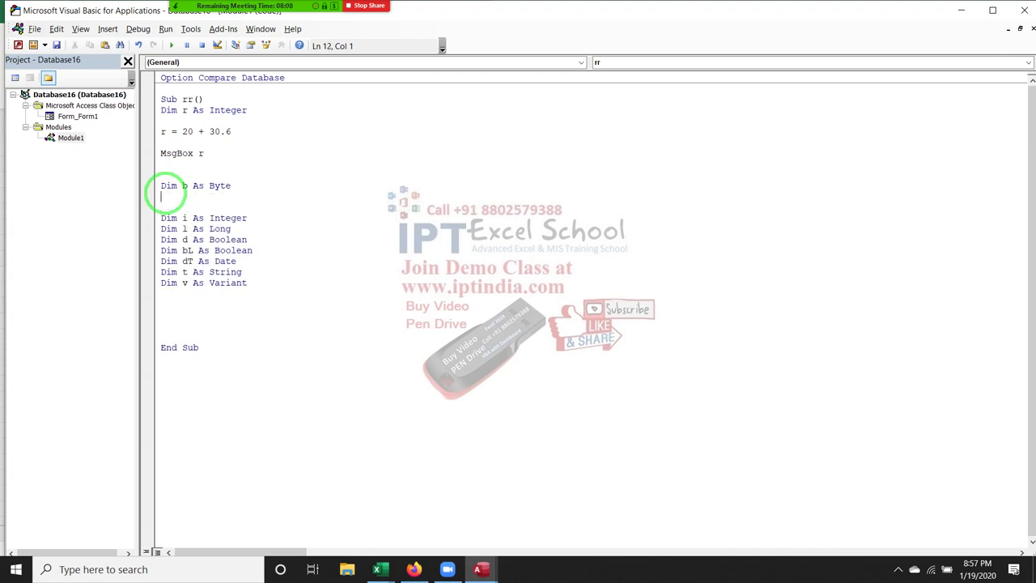
pyautogui.write('B=')
pyautogui.write('0-255')
pyautogui.press('Return')
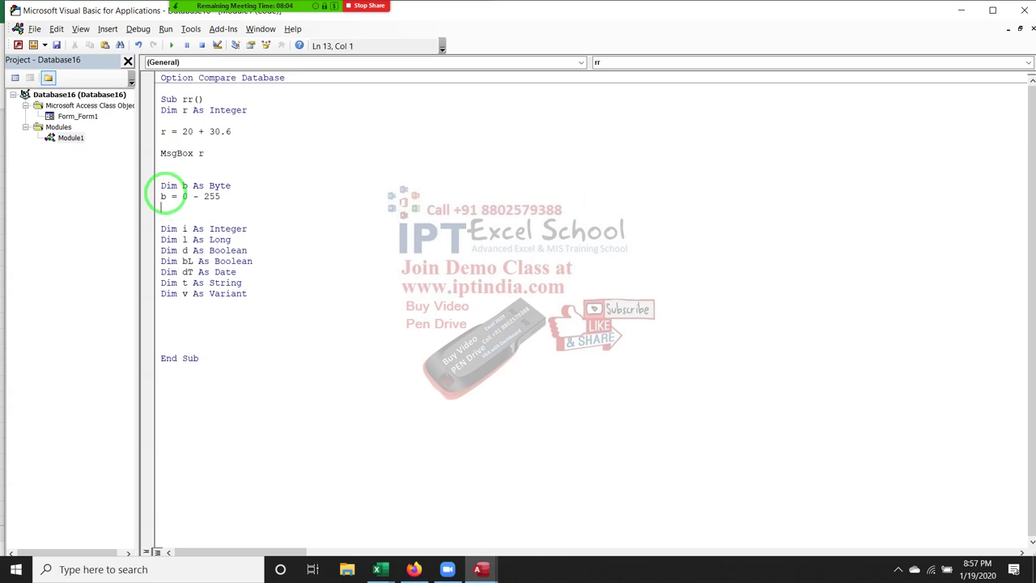
pyautogui.moveTo(237, 197); pyautogui.dragTo(183, 198)
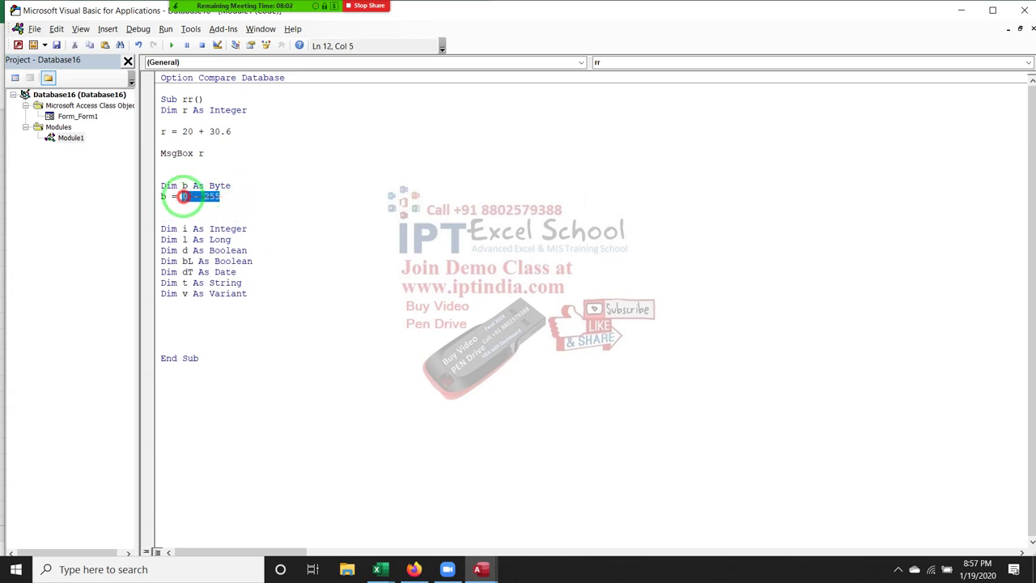
pyautogui.write('854')
pyautogui.press('Return')
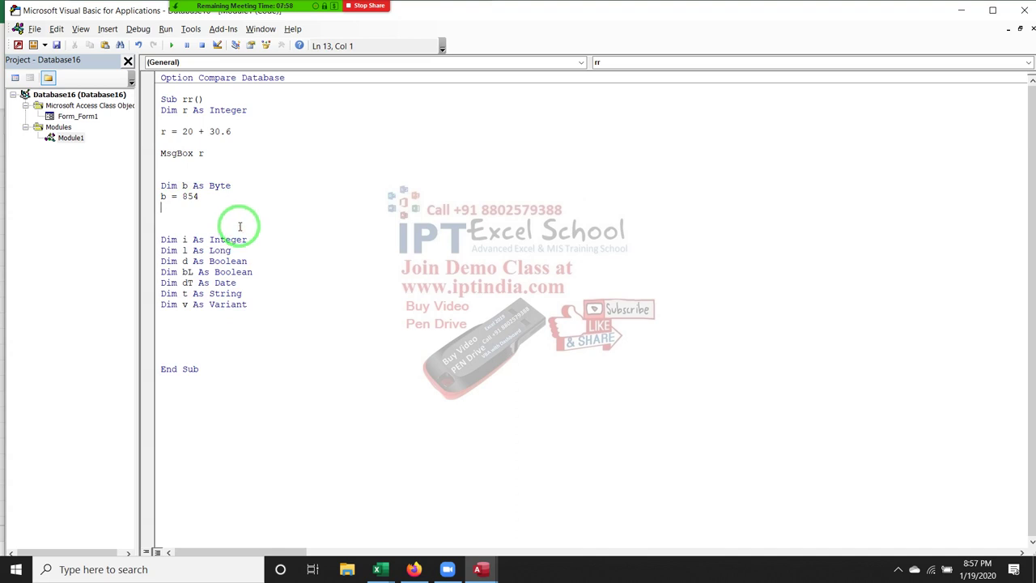
pyautogui.doubleClick(166, 198)
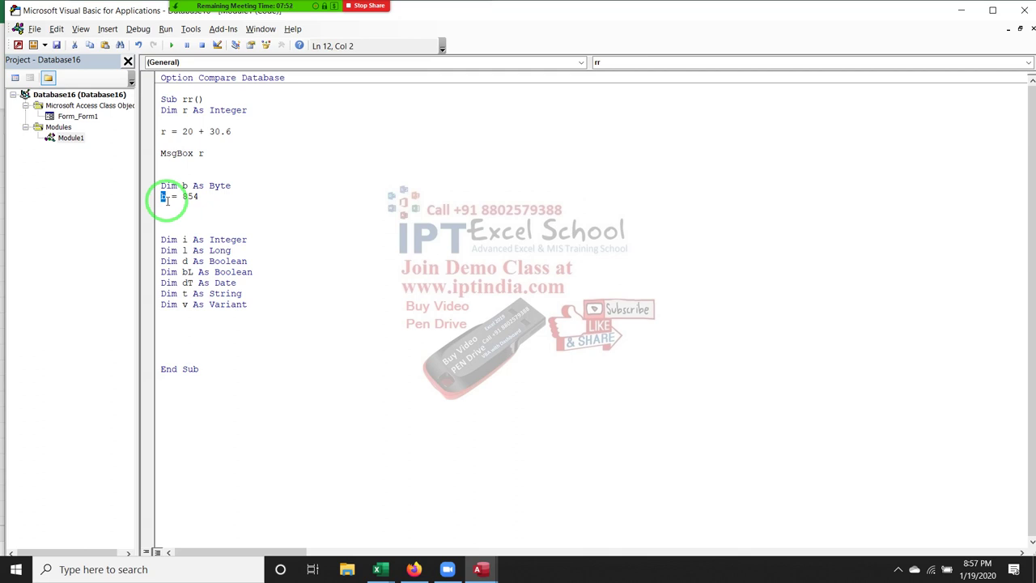
# Add an invalid '-32 TO 32' line under Dim i As Integer and dismiss the compile error
pyautogui.click(248, 239)
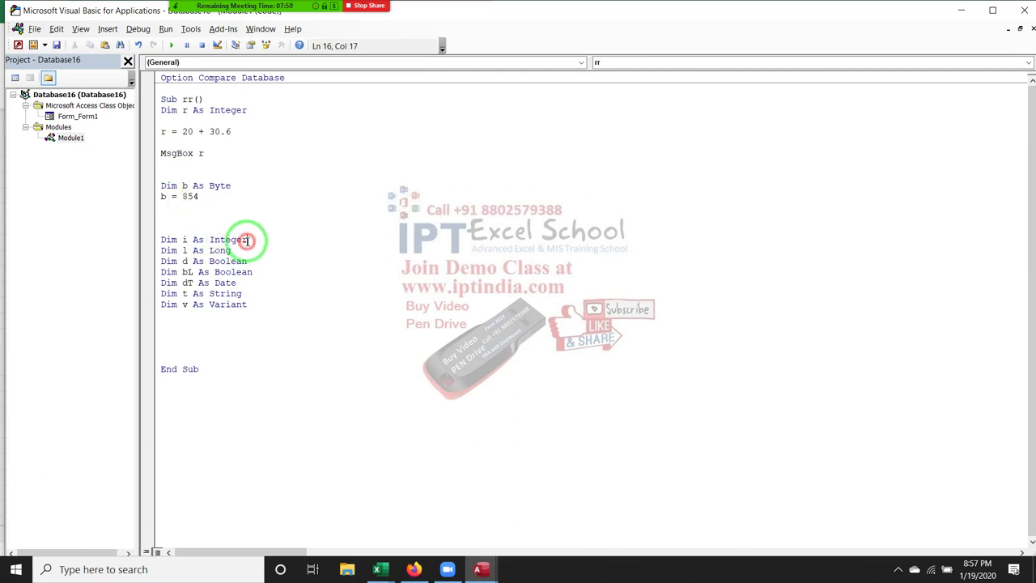
pyautogui.press('Return')
pyautogui.press('Return')
pyautogui.write('-')
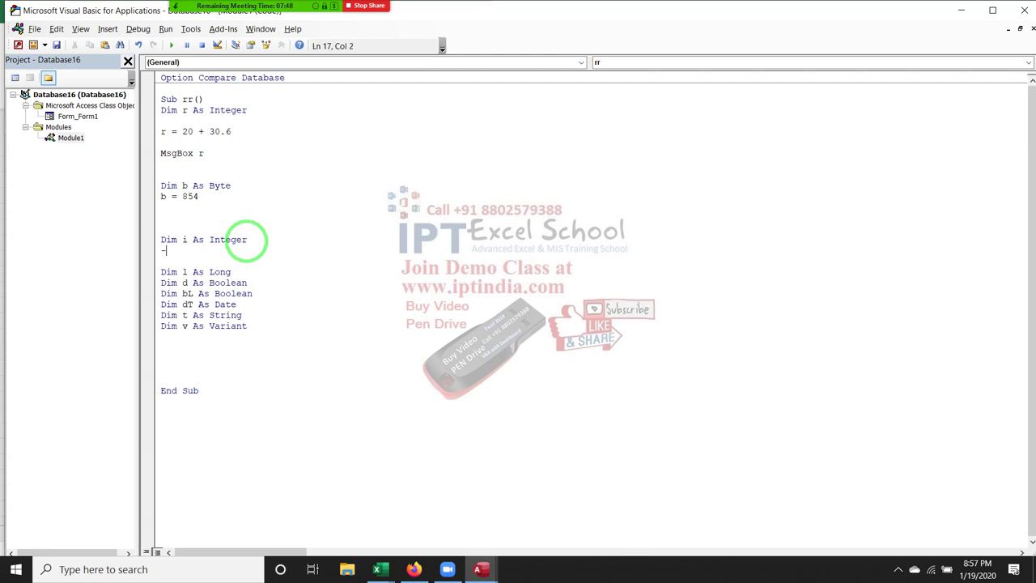
pyautogui.write('32 TO ')
pyautogui.write('32')
pyautogui.press('Return')
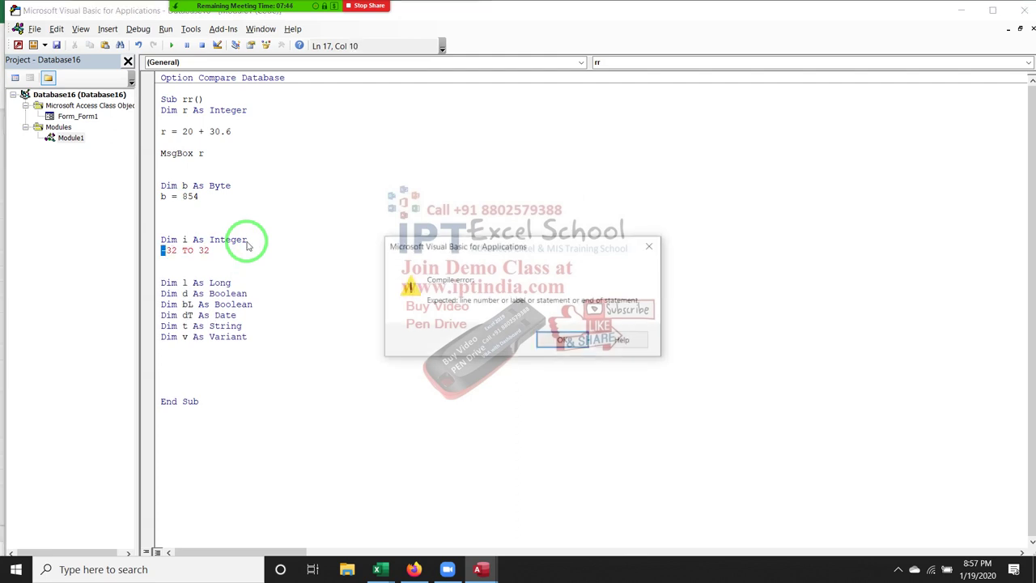
pyautogui.press('Return')
# Tidy the blank lines around the Dim l As Long declaration
pyautogui.click(241, 289)
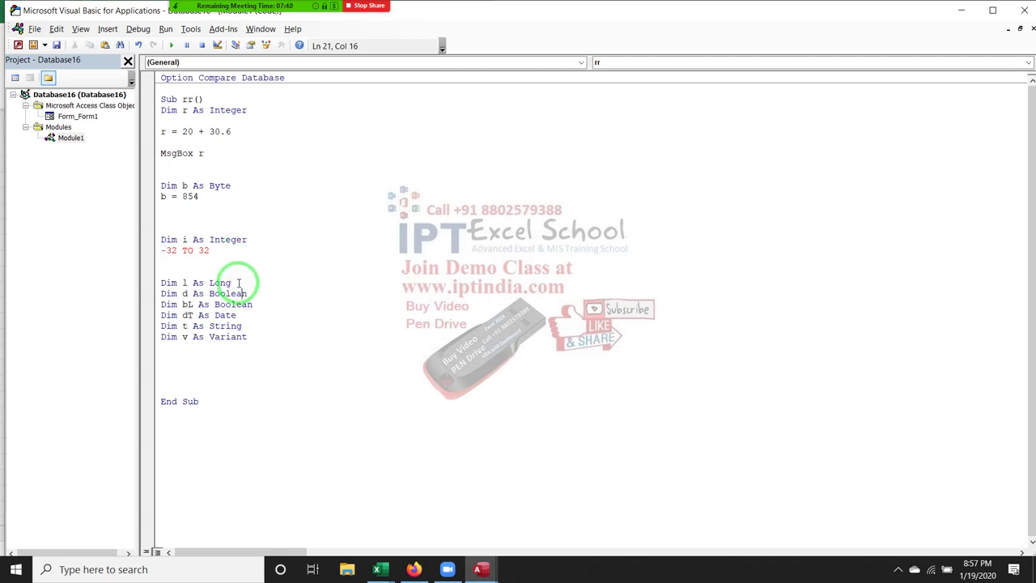
pyautogui.click(236, 283)
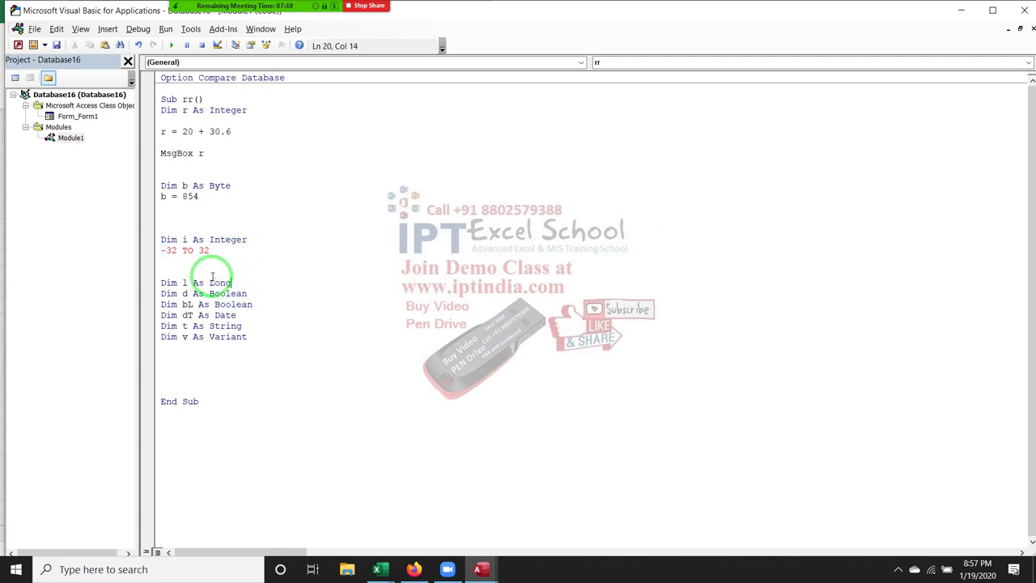
pyautogui.click(204, 267)
pyautogui.press('Delete')
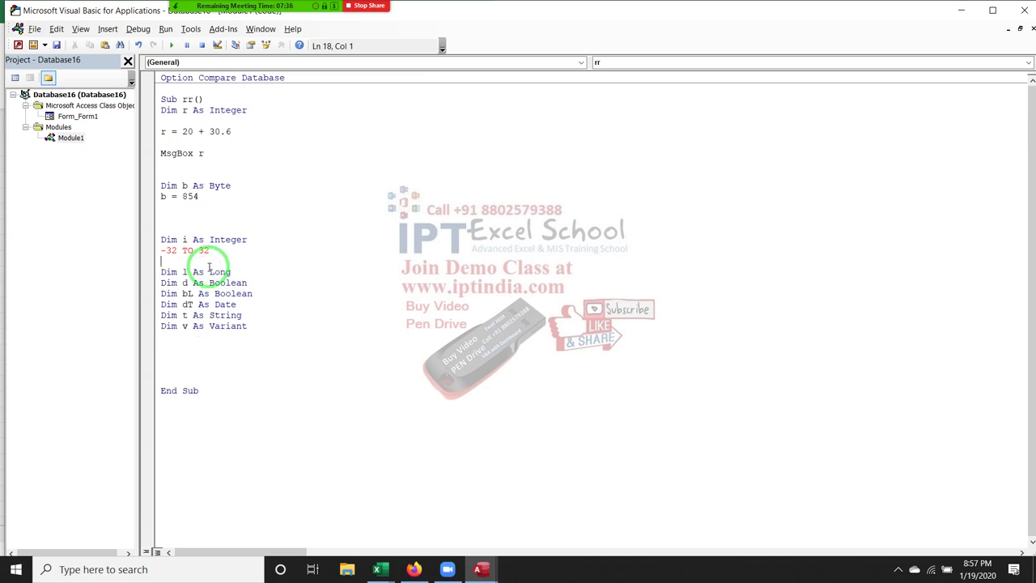
pyautogui.press('Down')
pyautogui.press('End')
pyautogui.press('Return')
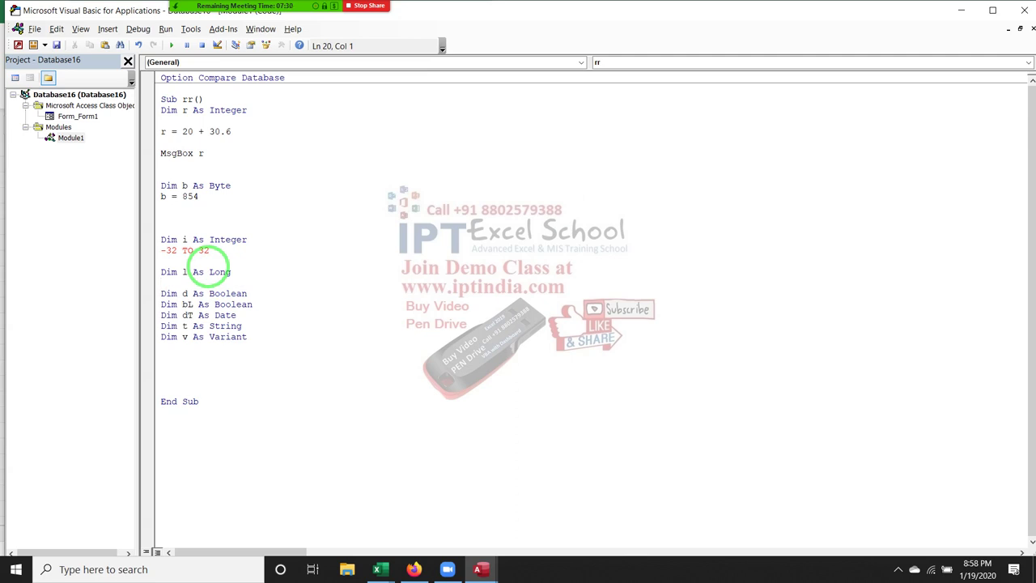
# Assign d = 12464654.02145 beneath d's declaration
pyautogui.press('Down')
pyautogui.press('Down')
pyautogui.press('Return')
pyautogui.press('Return')
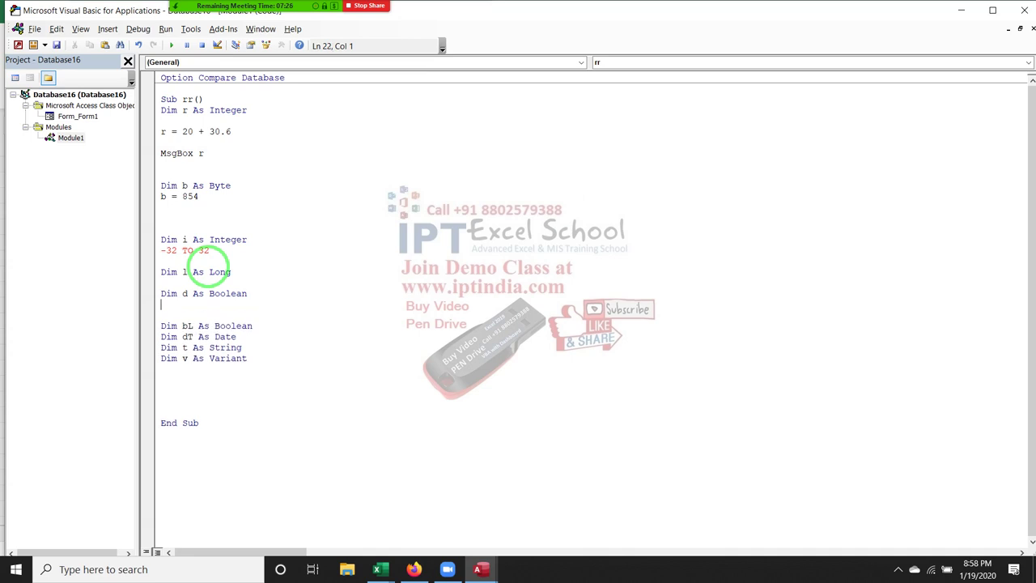
pyautogui.hotkey('shift', 'Up')
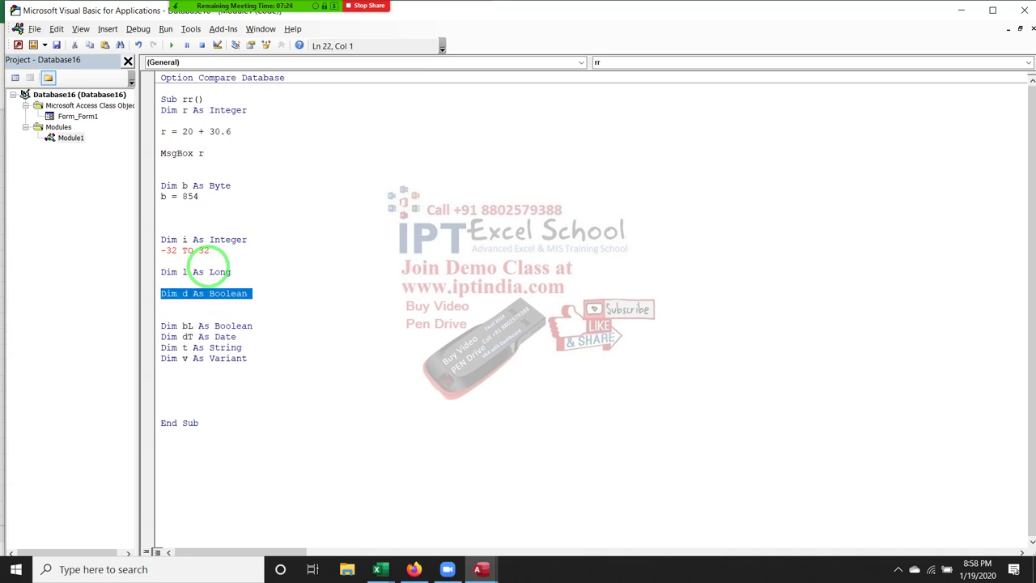
pyautogui.press('Down')
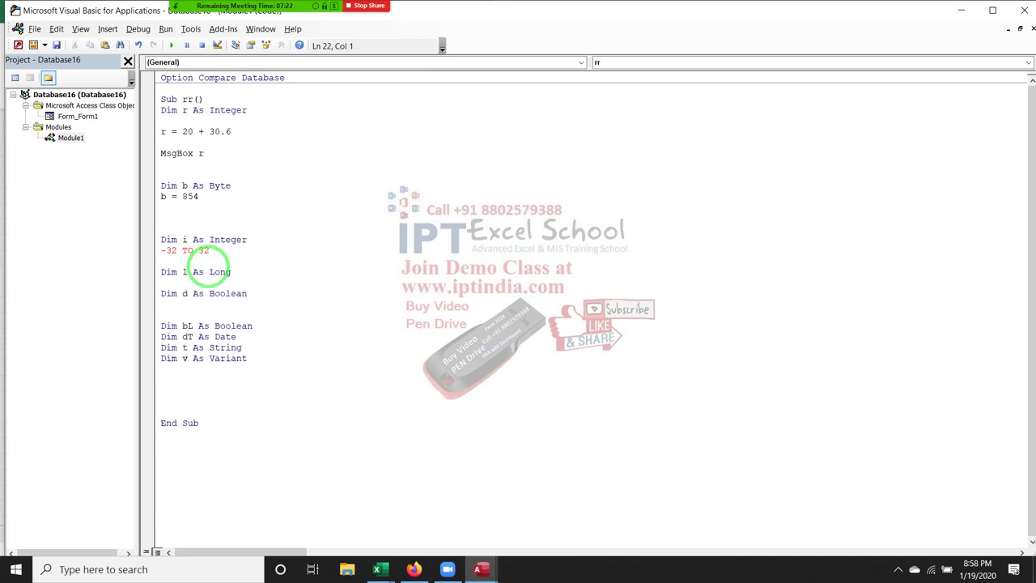
pyautogui.write('D=')
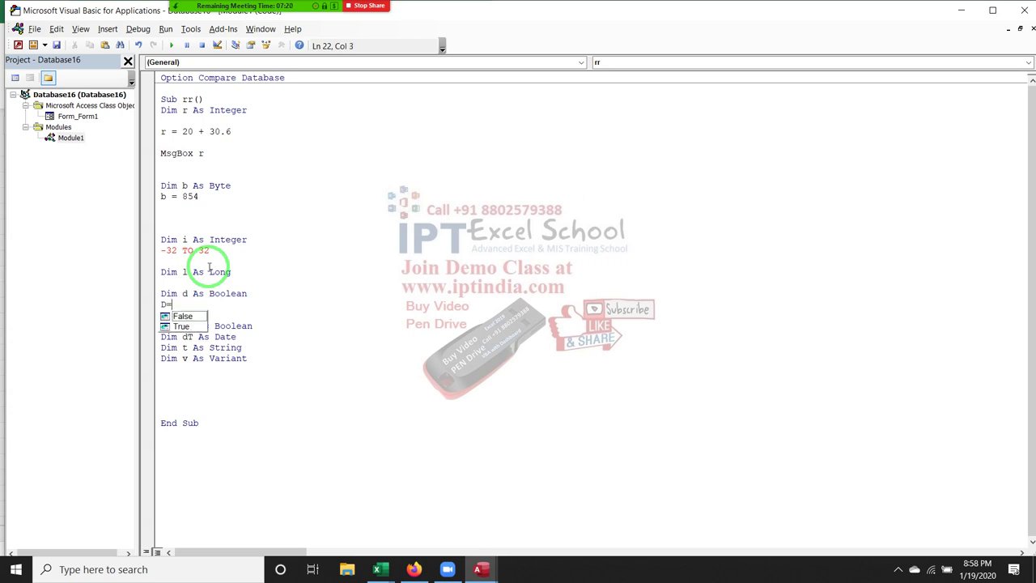
pyautogui.write('12464654.02')
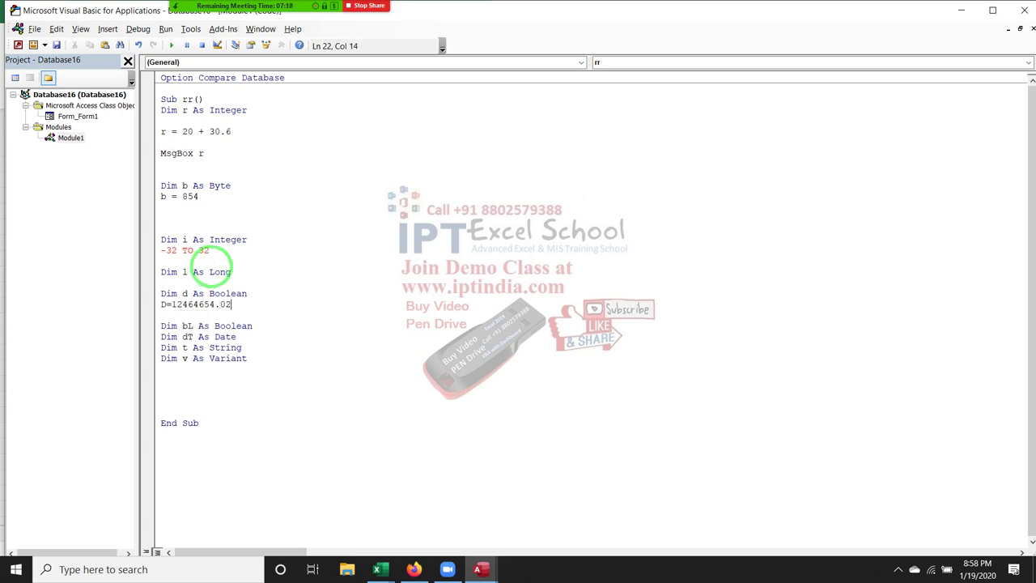
pyautogui.write('145')
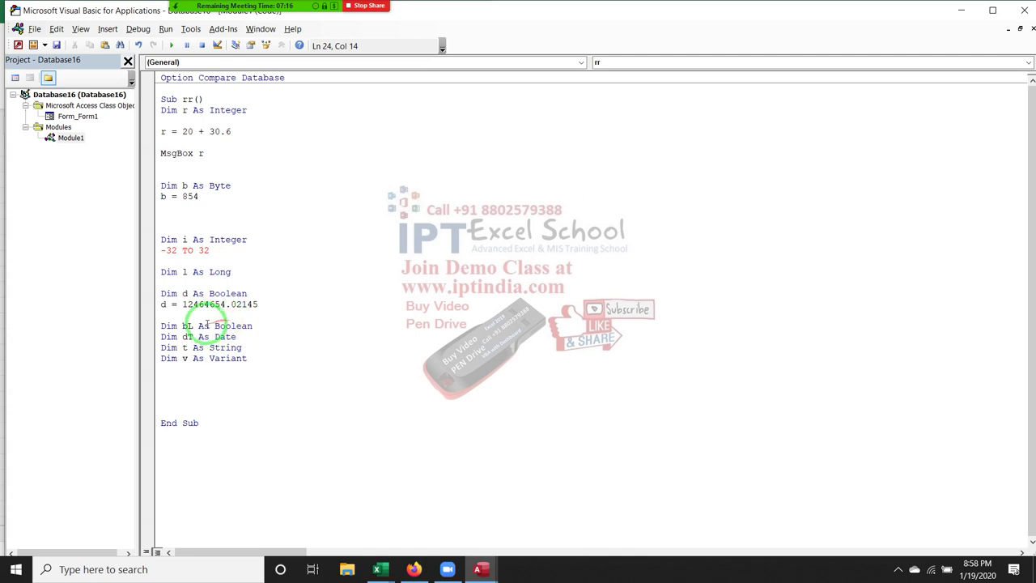
pyautogui.click(165, 305)
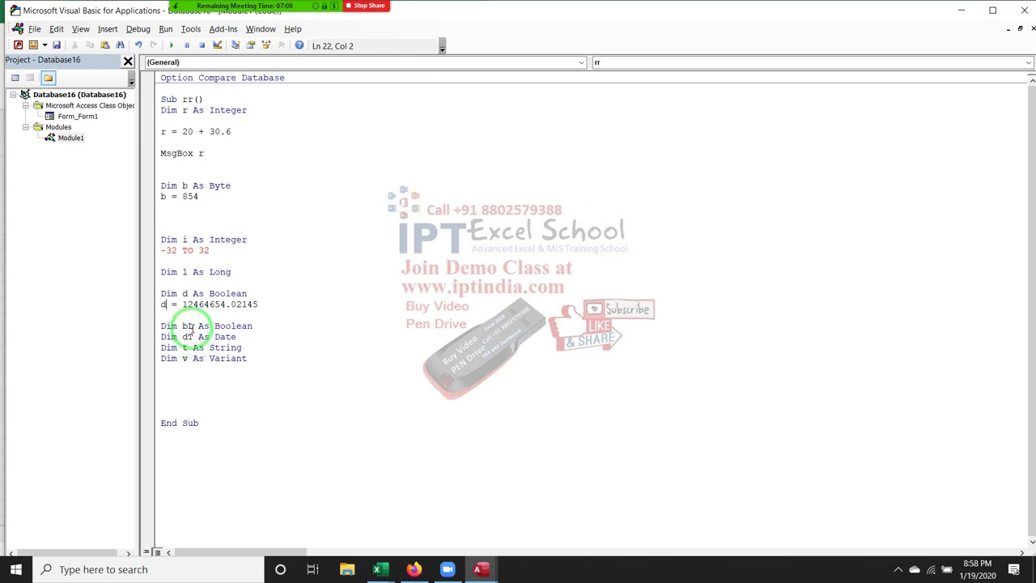
# Change d's data type from Boolean to Double
pyautogui.doubleClick(227, 294)
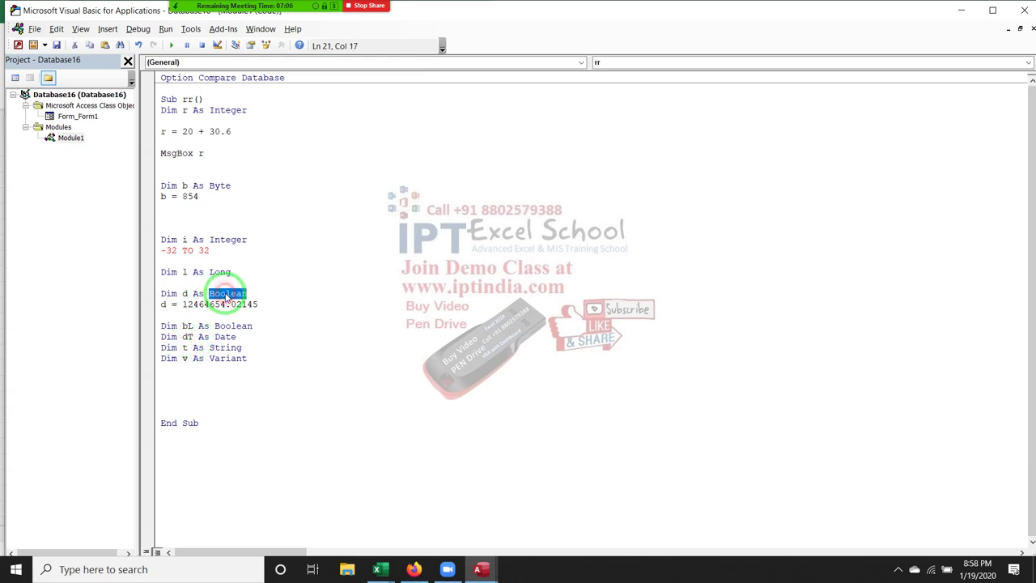
pyautogui.press('BackSpace')
pyautogui.hotkey('ctrl', 'space')
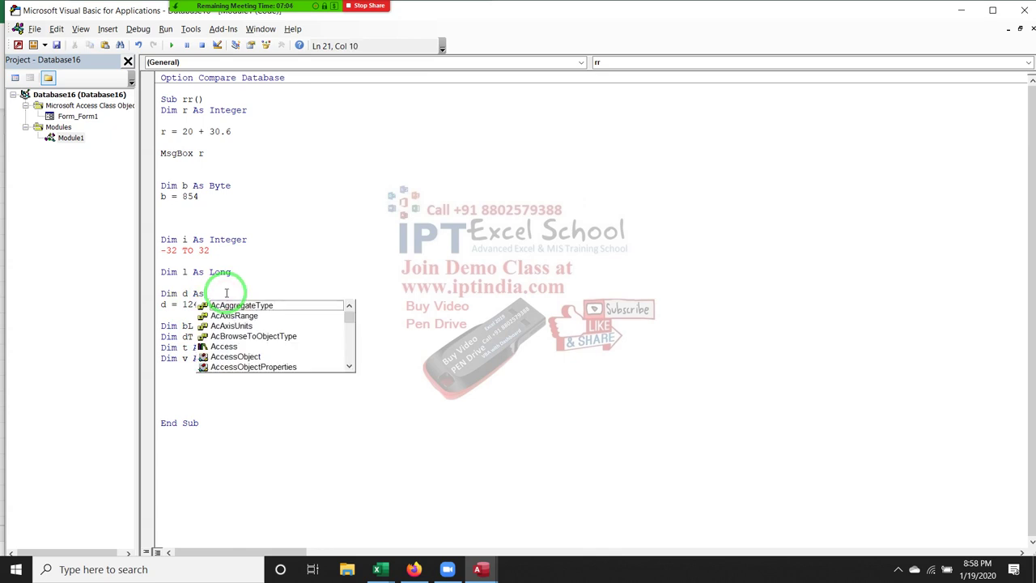
pyautogui.write('Double')
pyautogui.press('Tab')
pyautogui.press('Down')
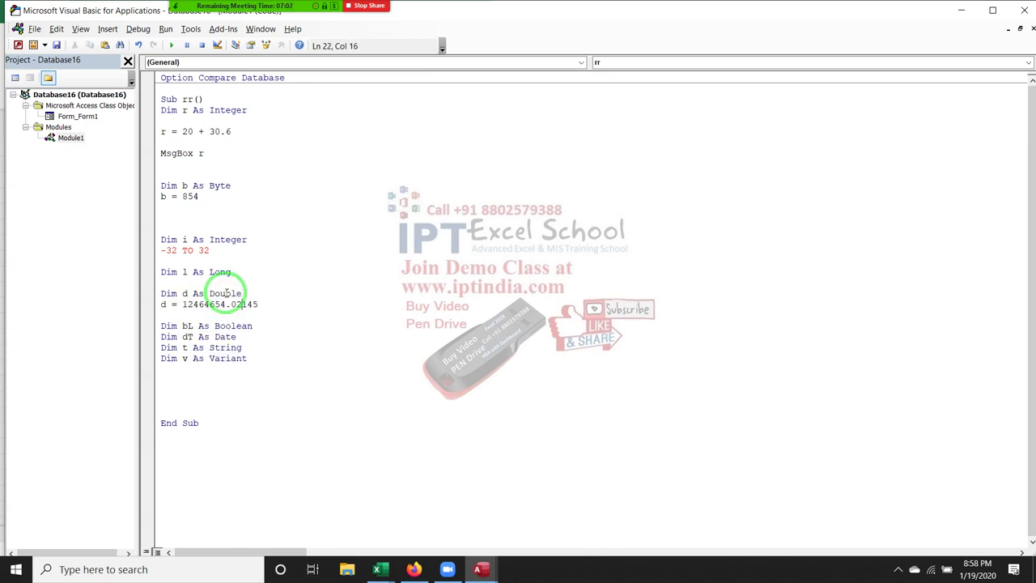
# Assign bL = True beneath the bL declaration
pyautogui.click(266, 327)
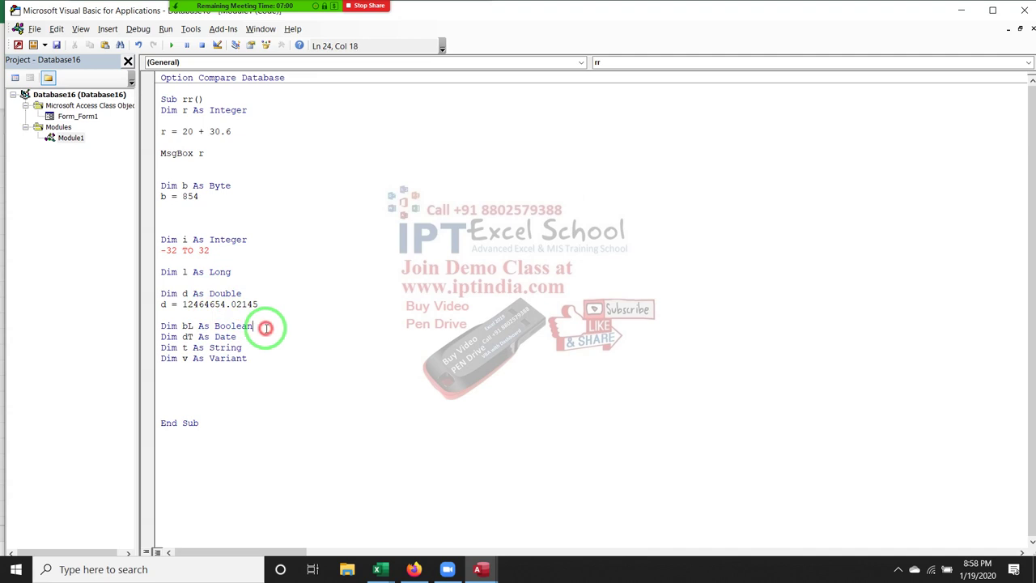
pyautogui.press('Return')
pyautogui.press('Return')
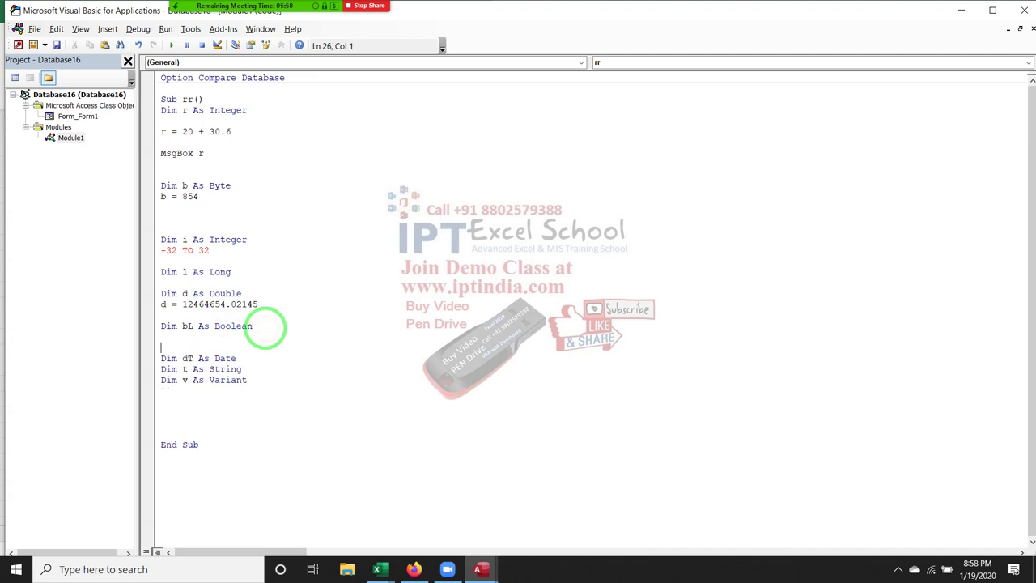
pyautogui.press('Up')
pyautogui.write('BL=')
pyautogui.press('Down')
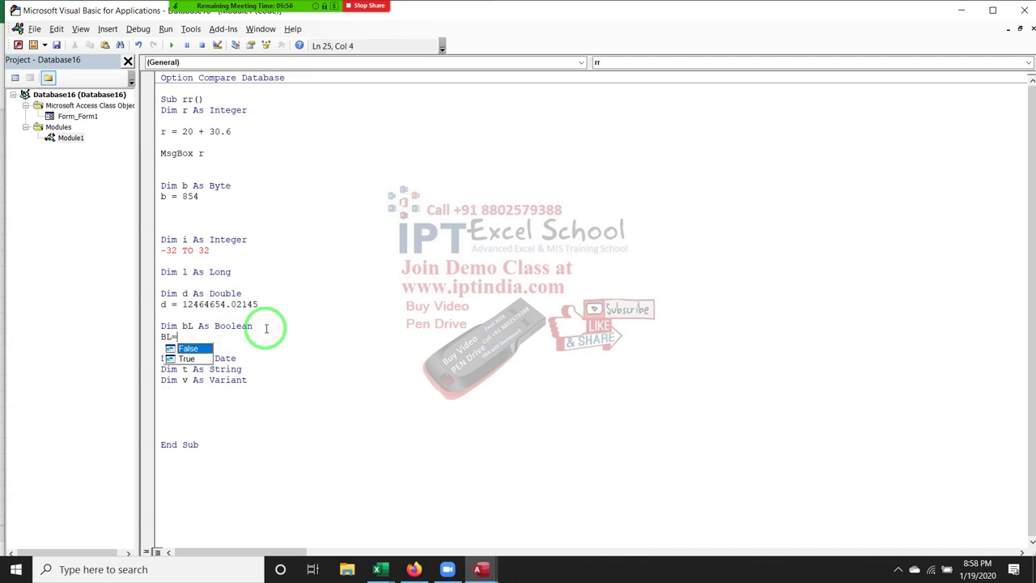
pyautogui.press('Down')
pyautogui.press('Tab')
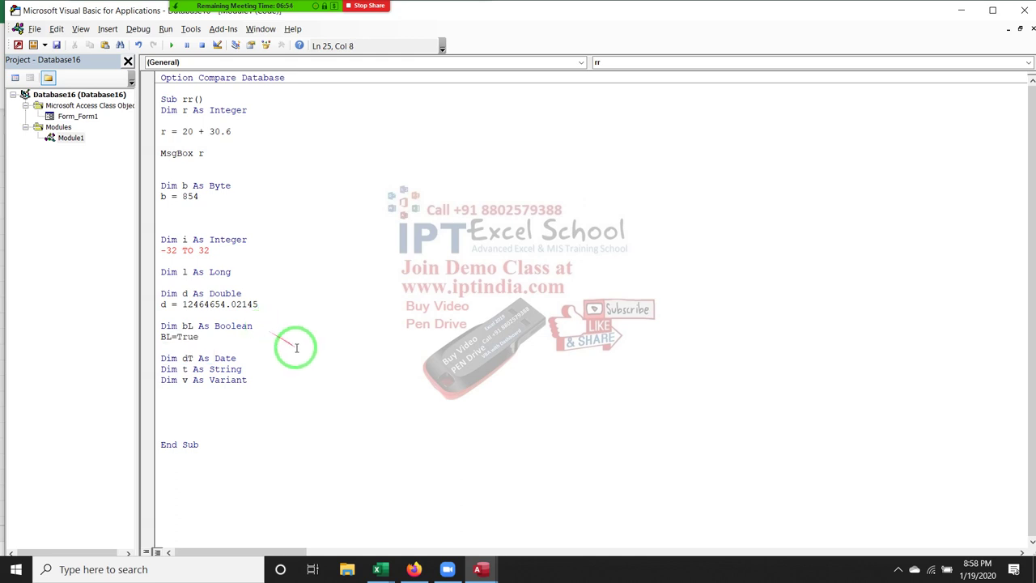
pyautogui.click(273, 356)
pyautogui.press('Return')
# Assign dT = "1-jAN-2015" and t = "13213120SDDFAS" under their declarations
pyautogui.write('D')
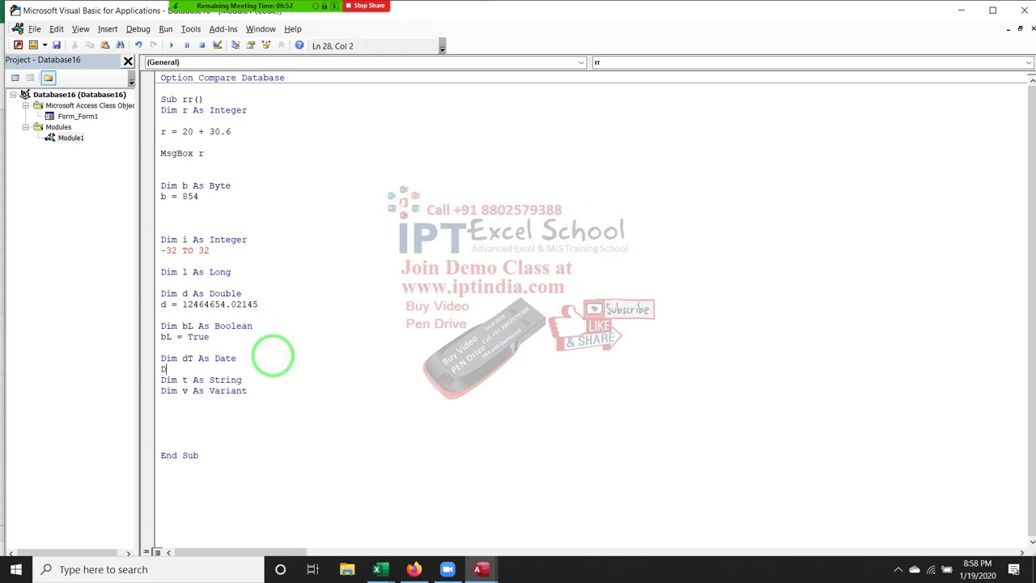
pyautogui.write('T=')
pyautogui.write('"1-')
pyautogui.write('jAN-2')
pyautogui.write('015"')
pyautogui.press('Down')
pyautogui.press('Return')
pyautogui.write('T=')
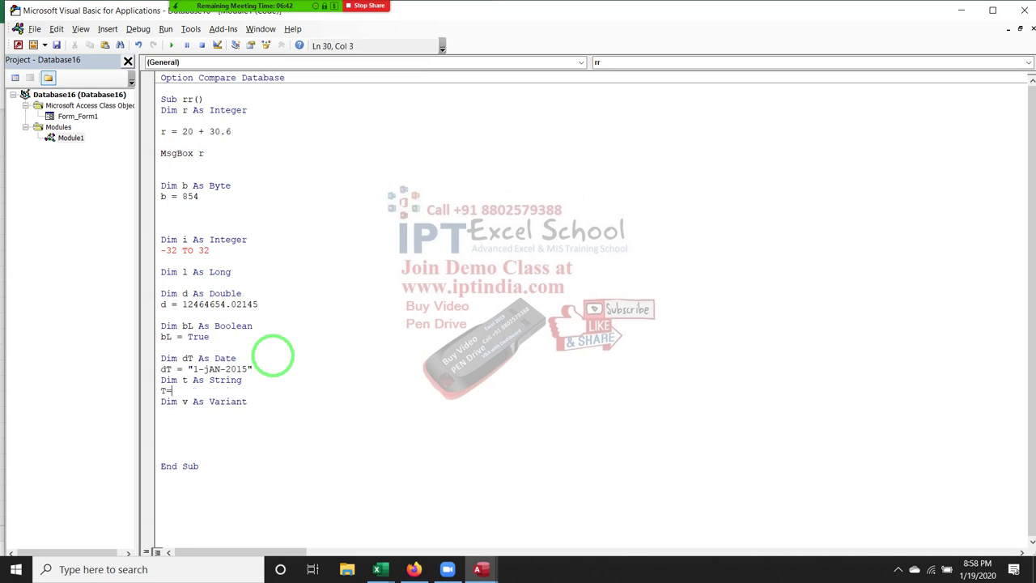
pyautogui.write('"13213120')
pyautogui.write('SDDFAS"')
pyautogui.press('Down')
pyautogui.press('Down')
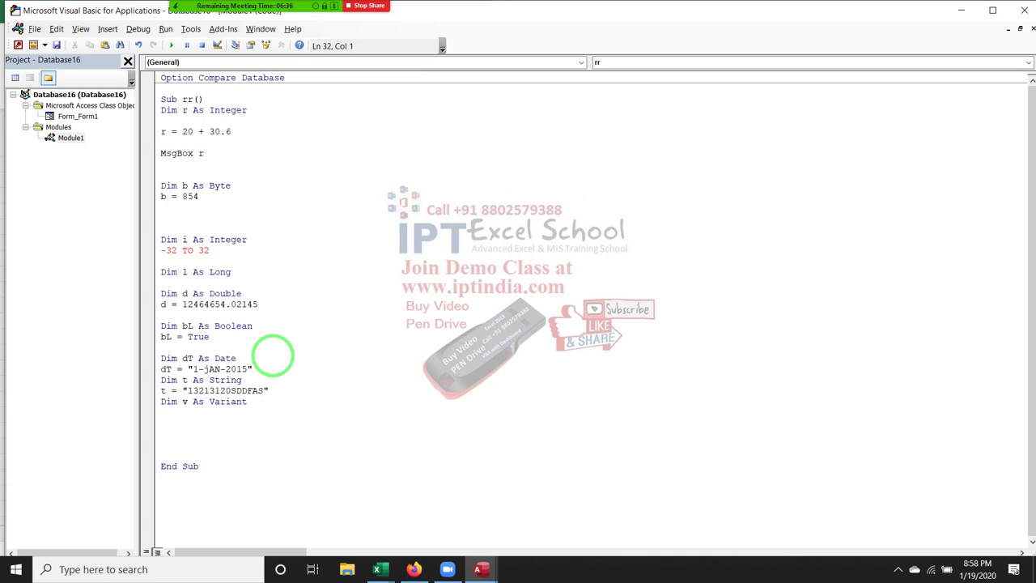
# Assign v = "DASAT" under the Variant declaration and select those lines
pyautogui.press('Return')
pyautogui.press('Up')
pyautogui.press('Up')
pyautogui.press('Return')
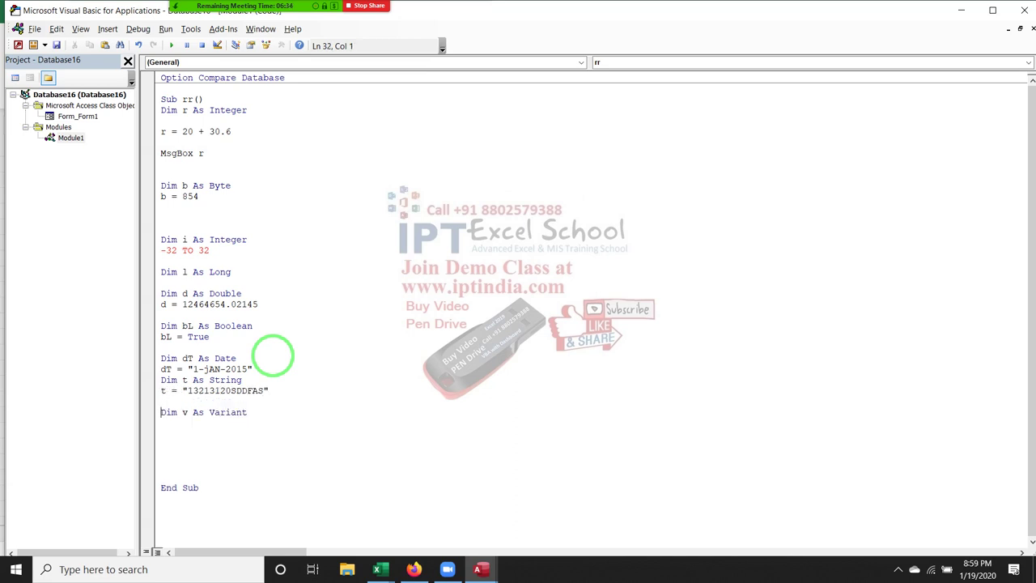
pyautogui.write('v ')
pyautogui.write('= 20')
pyautogui.press('Return')
pyautogui.press('BackSpace')
pyautogui.press('BackSpace')
pyautogui.press('BackSpace')
pyautogui.write('12464')
pyautogui.write('6')
pyautogui.press('Return')
pyautogui.press('BackSpace')
pyautogui.press('BackSpace')
pyautogui.press('BackSpace')
pyautogui.press('BackSpace')
pyautogui.press('BackSpace')
pyautogui.press('BackSpace')
pyautogui.press('BackSpace')
pyautogui.write('"')
pyautogui.write('DASAT"')
pyautogui.press('Left')
pyautogui.hotkey('shift', 'Up')
pyautogui.hotkey('shift', 'Up')
pyautogui.hotkey('shift', 'Down')
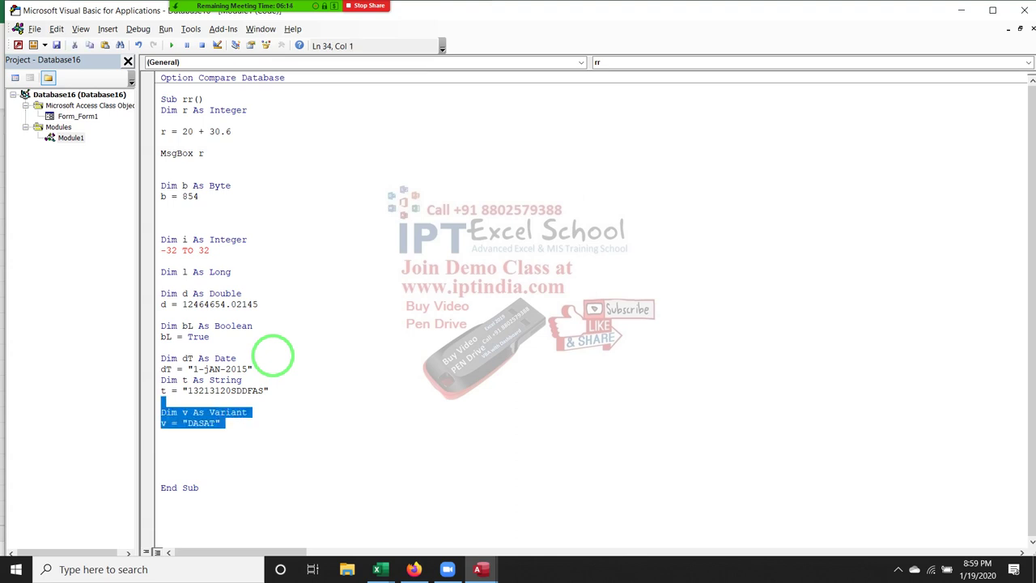
pyautogui.click(223, 12)
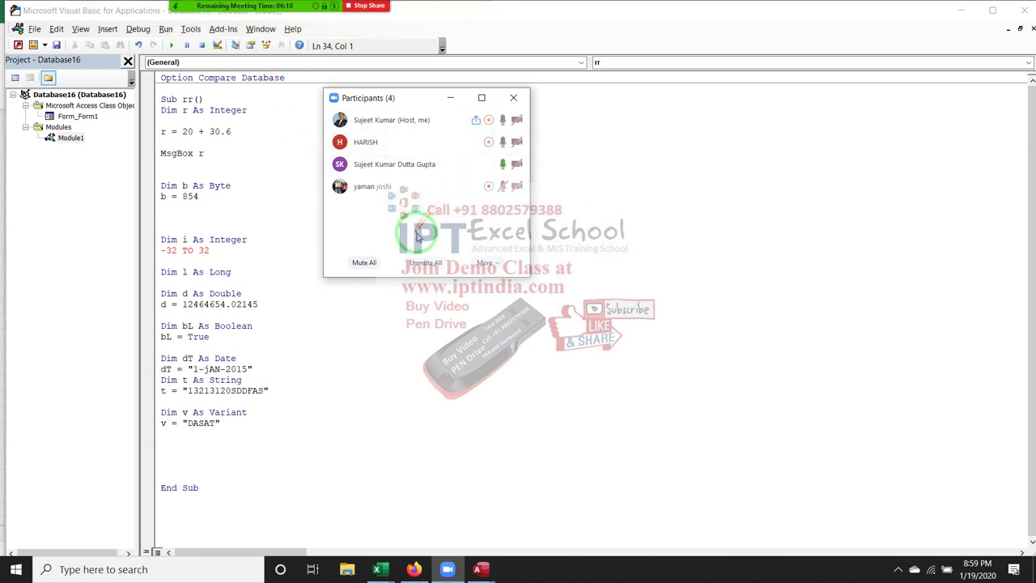
pyautogui.click(517, 100)
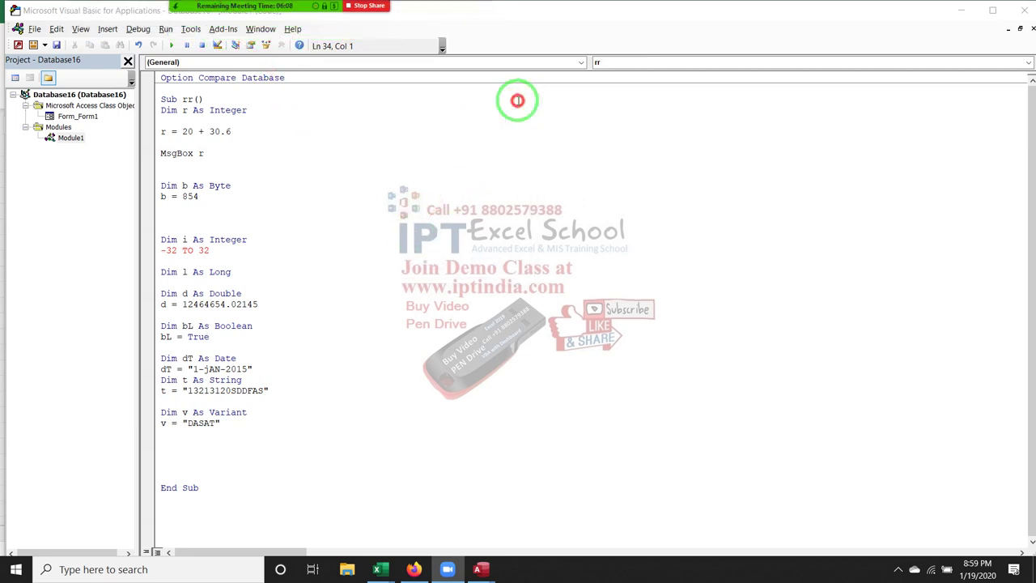
pyautogui.click(293, 112)
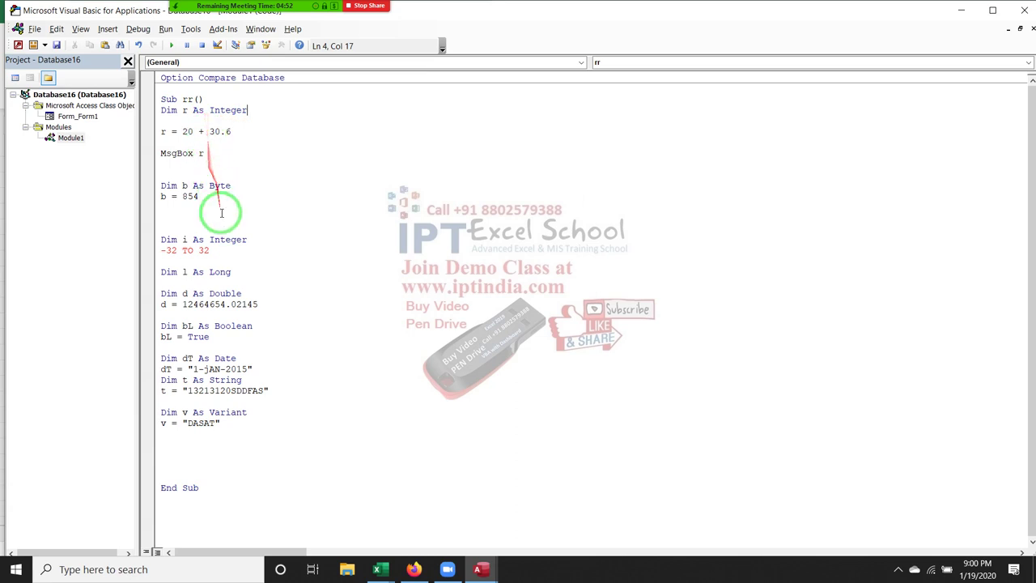
pyautogui.moveTo(233, 185); pyautogui.dragTo(160, 181)
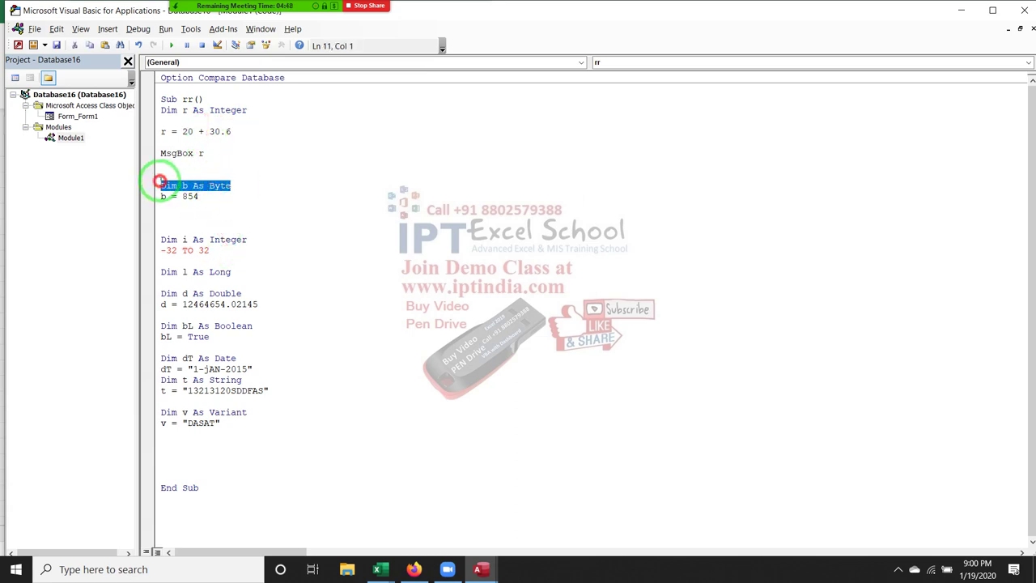
pyautogui.moveTo(247, 240); pyautogui.dragTo(162, 239)
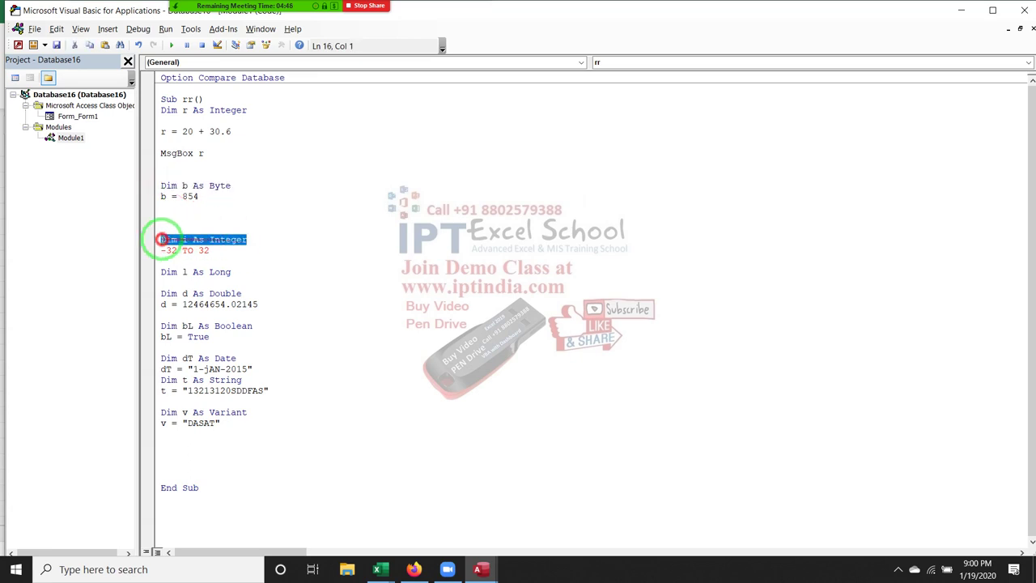
pyautogui.moveTo(233, 272); pyautogui.dragTo(161, 272)
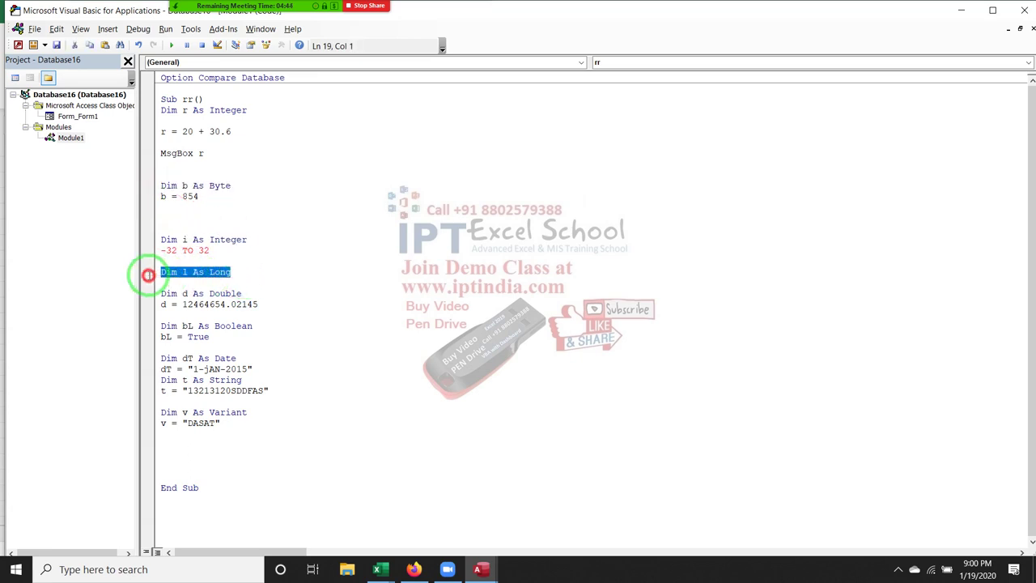
pyautogui.moveTo(241, 294); pyautogui.dragTo(162, 295)
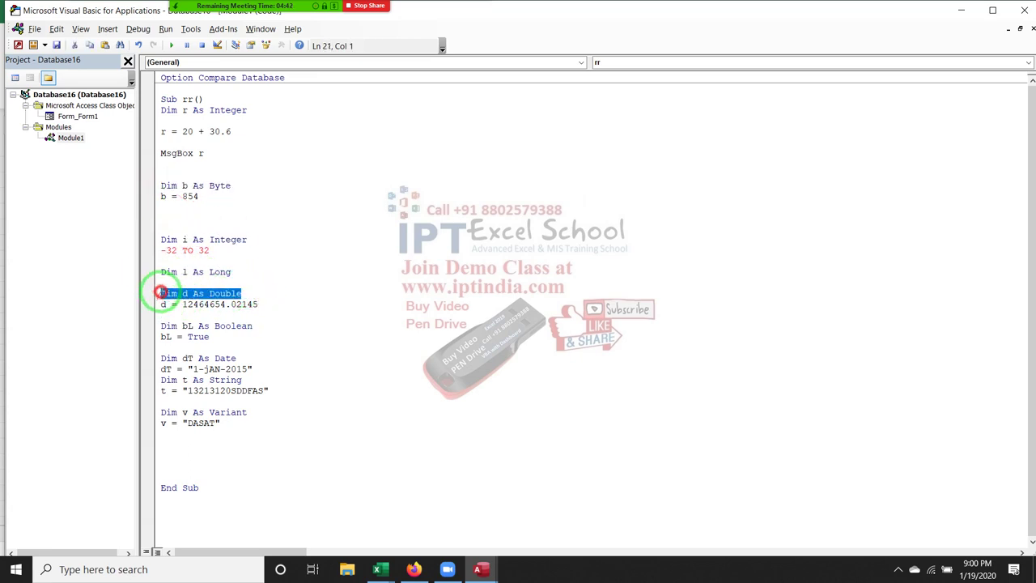
pyautogui.click(255, 324)
pyautogui.moveTo(241, 358); pyautogui.dragTo(155, 354)
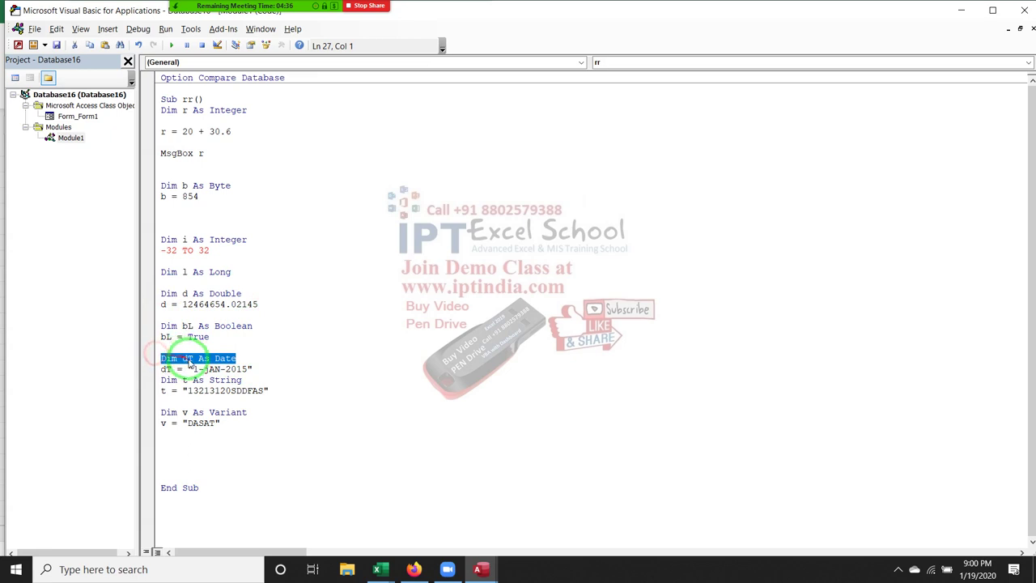
pyautogui.moveTo(242, 380); pyautogui.dragTo(160, 377)
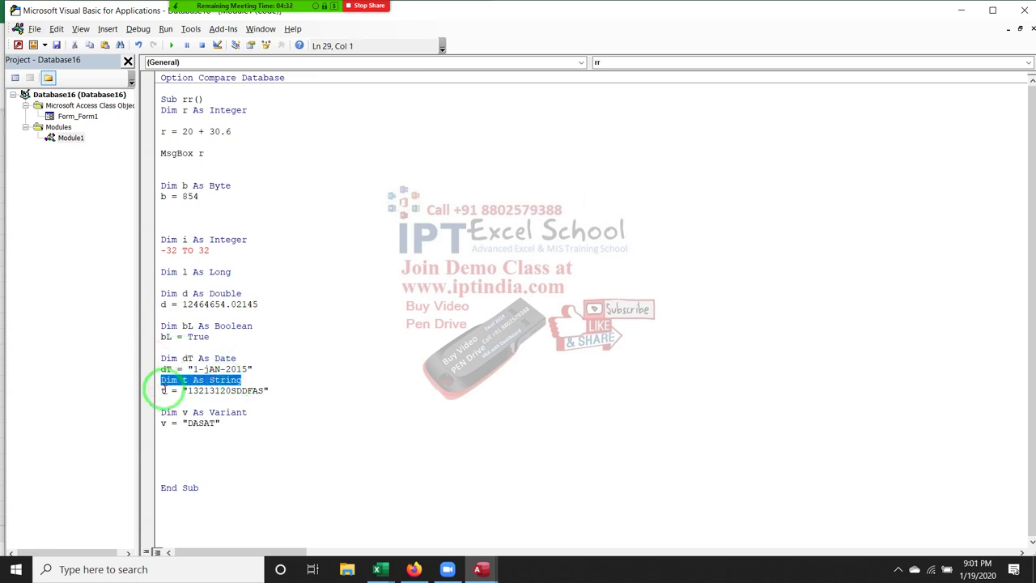
pyautogui.moveTo(161, 390); pyautogui.dragTo(270, 392)
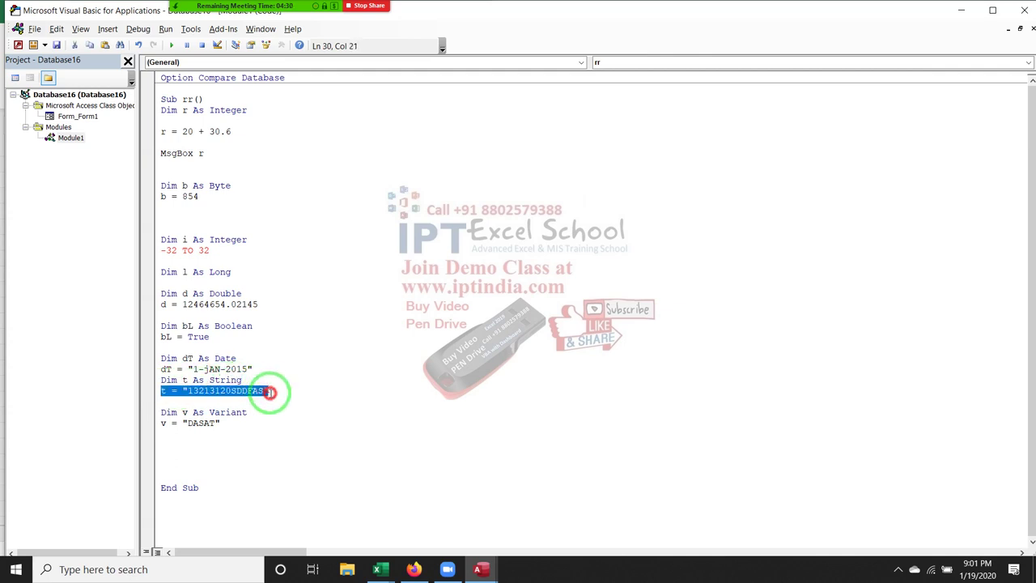
pyautogui.click(191, 412)
pyautogui.doubleClick(162, 423)
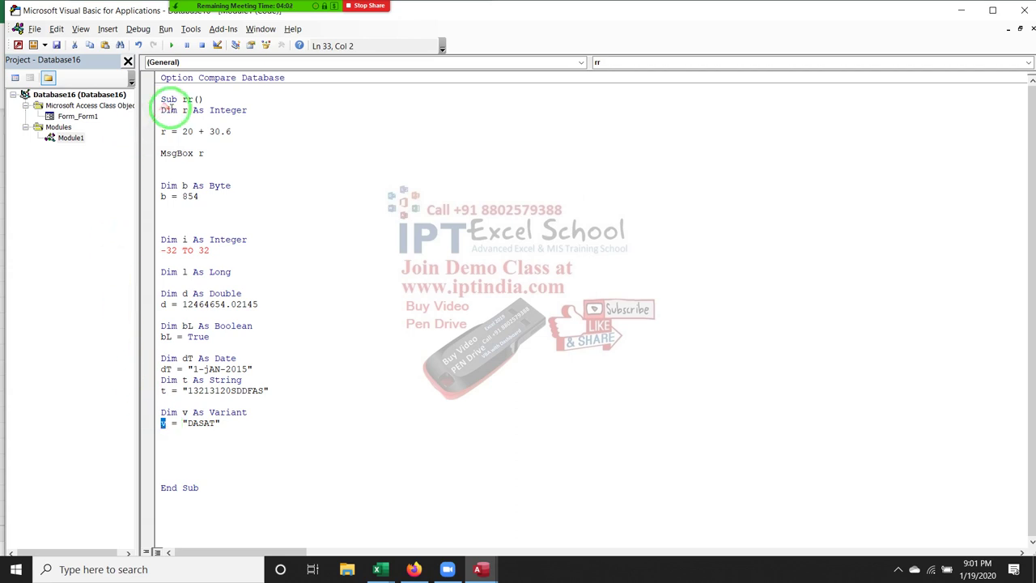
# Highlight the Sub rr() header, the 2015 in dT's date, and the r = 20 + 30.6 line
pyautogui.moveTo(161, 99); pyautogui.dragTo(207, 100)
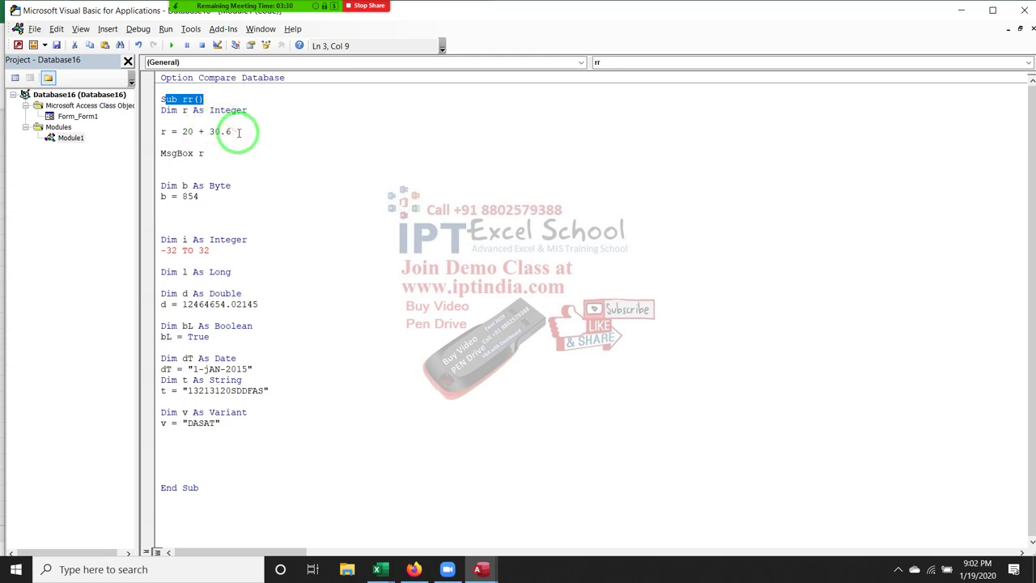
pyautogui.moveTo(254, 369)
pyautogui.mouseDown()
pyautogui.moveTo(162, 368)
pyautogui.moveTo(251, 369)
pyautogui.mouseUp()
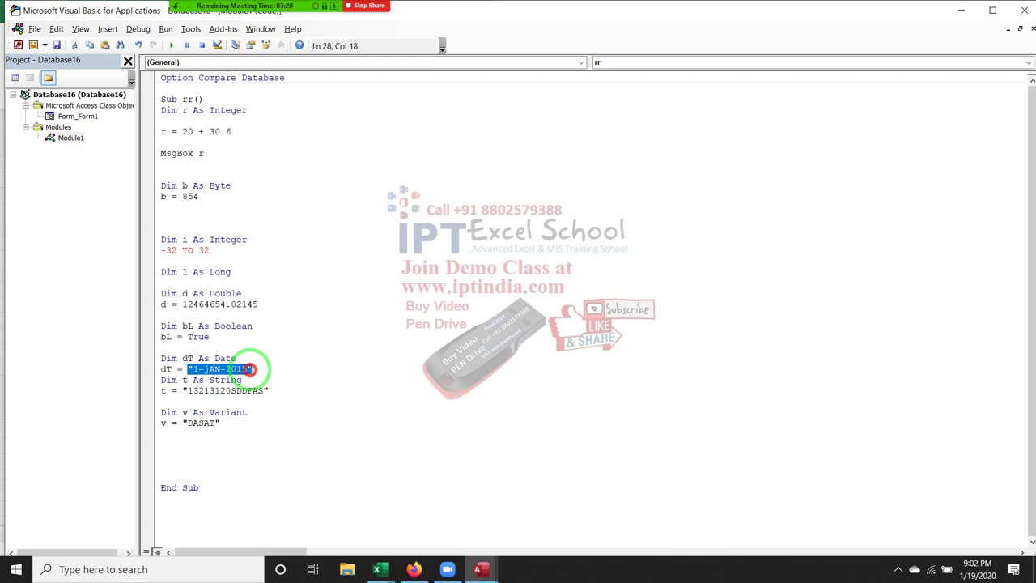
pyautogui.moveTo(248, 369); pyautogui.dragTo(233, 368)
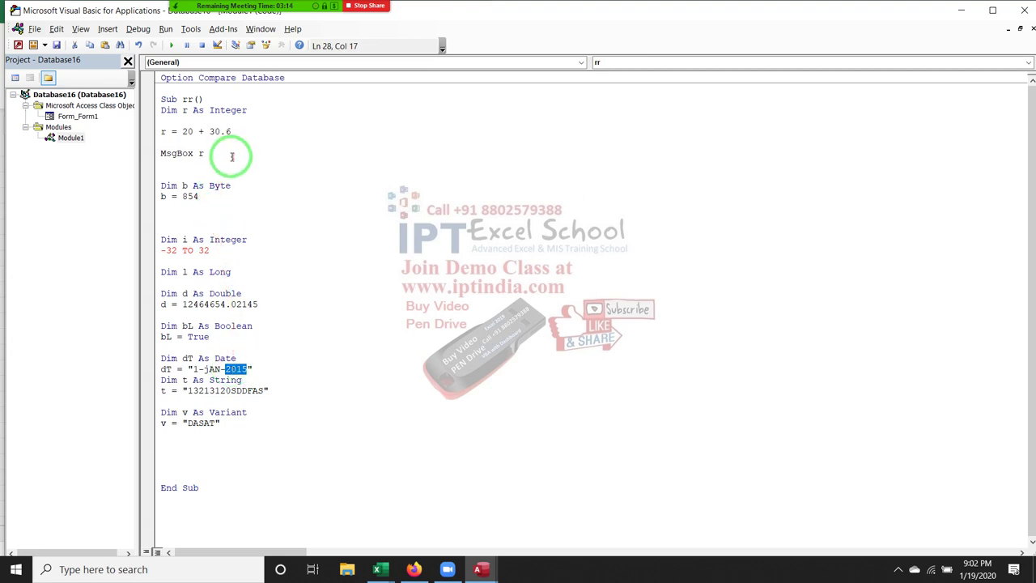
pyautogui.click(210, 144)
pyautogui.moveTo(210, 144); pyautogui.dragTo(157, 130)
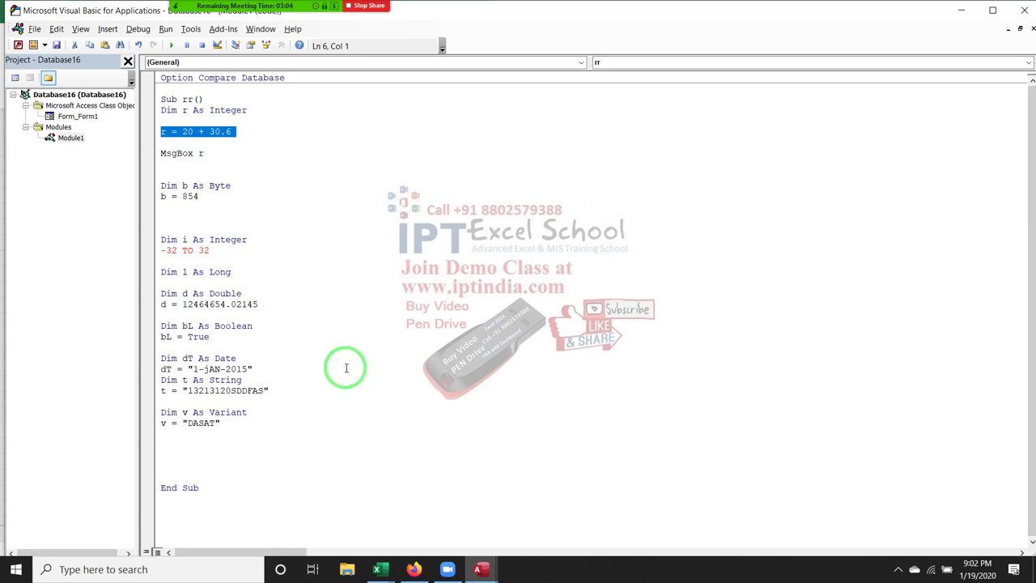
# Open Form_Form1's code and highlight the InputBox call and the If GT = 2 to 5 lines
pyautogui.doubleClick(79, 116)
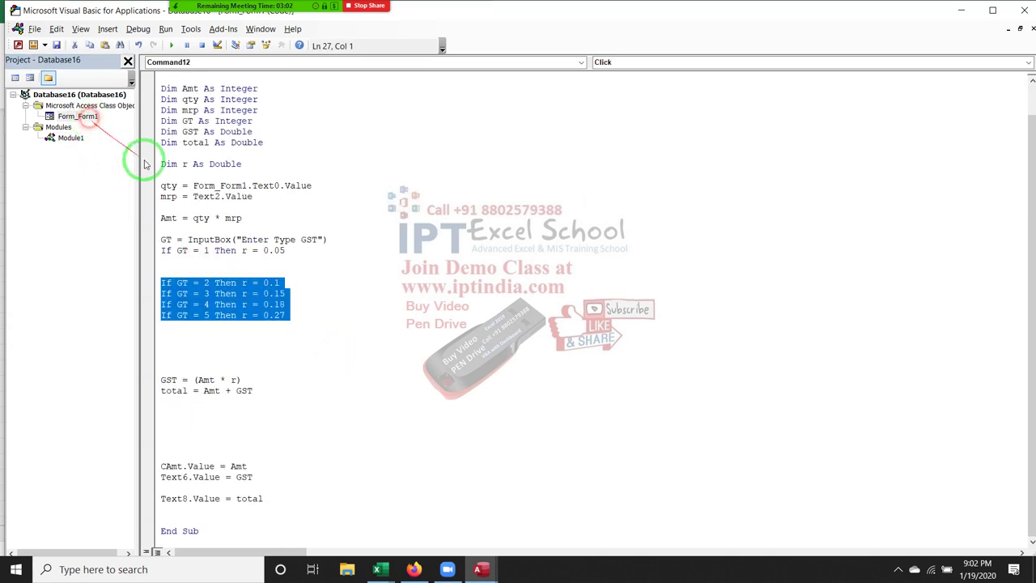
pyautogui.click(262, 348)
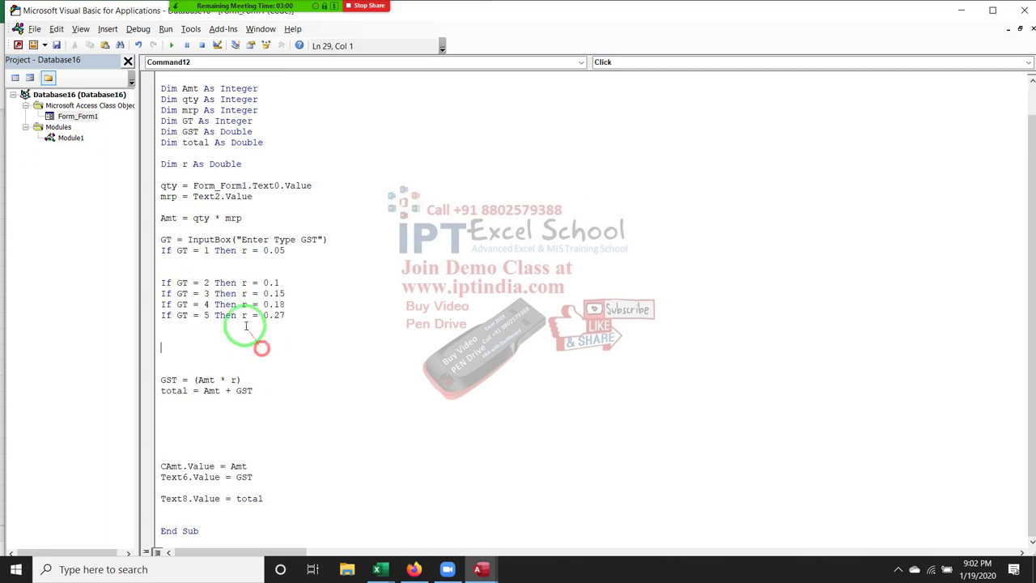
pyautogui.moveTo(188, 240); pyautogui.dragTo(327, 240)
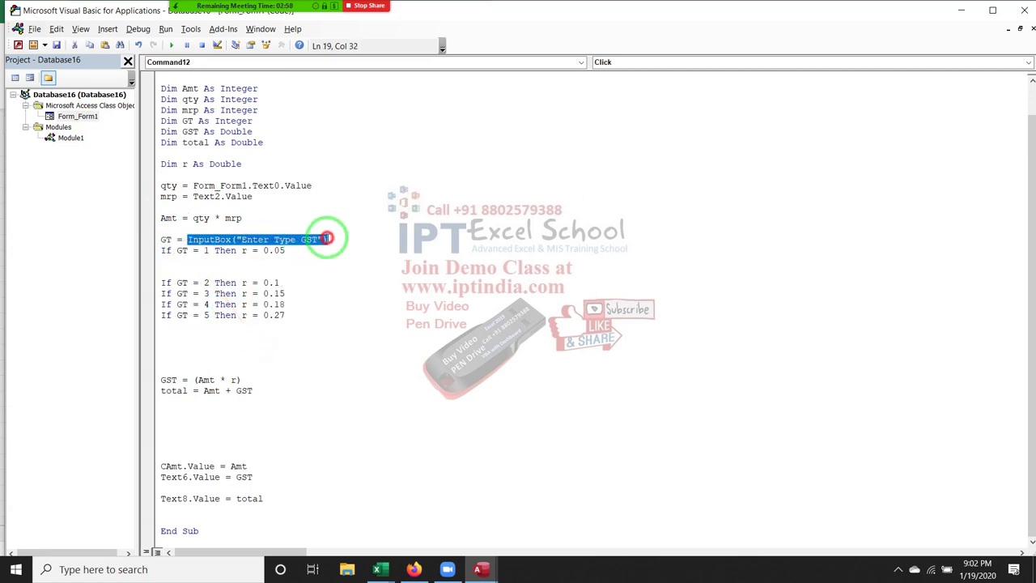
pyautogui.moveTo(160, 282); pyautogui.dragTo(288, 316)
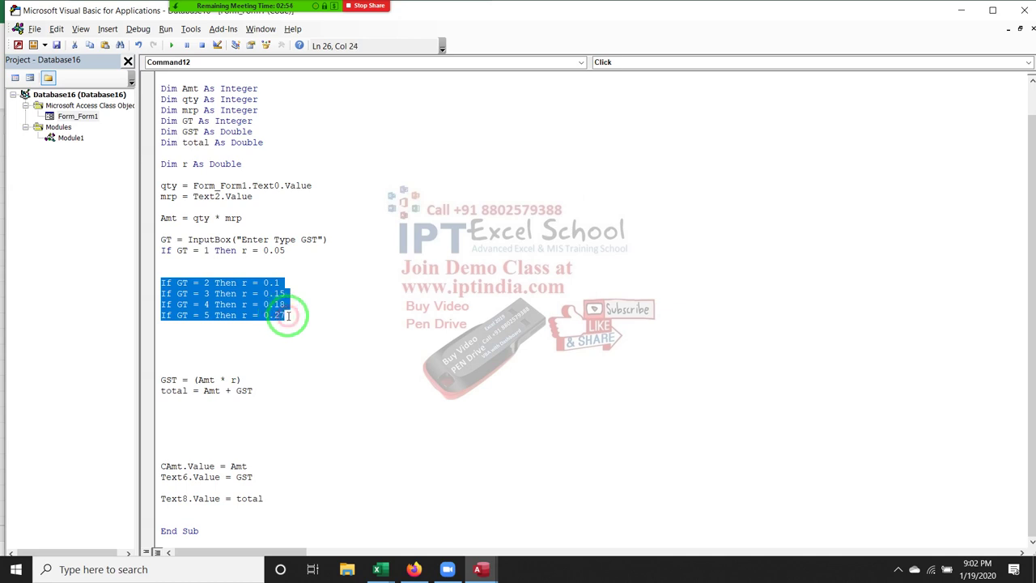
# Return to Module1's code with the cursor on the empty line before End Sub
pyautogui.click(81, 139)
pyautogui.doubleClick(81, 139)
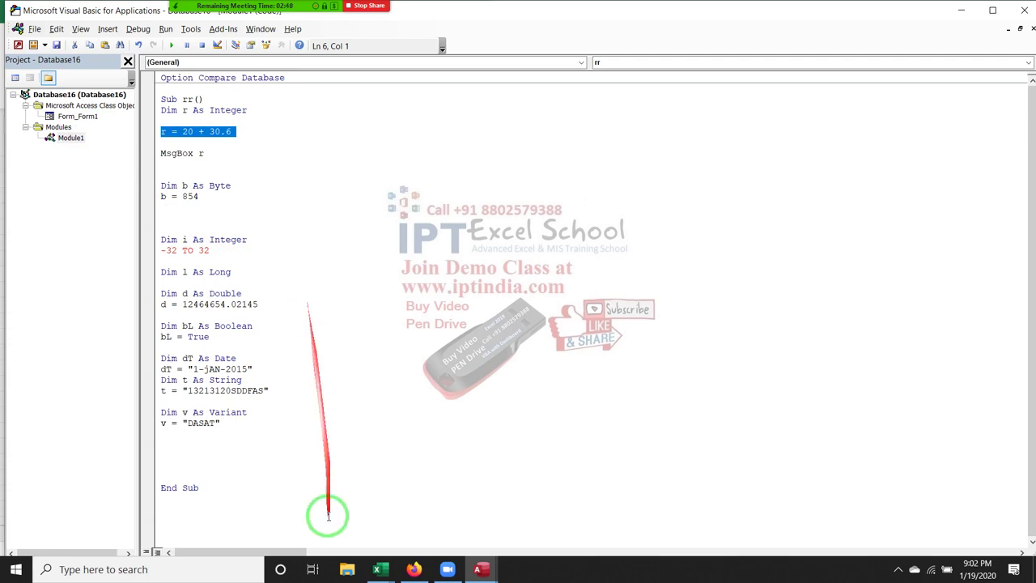
pyautogui.click(220, 450)
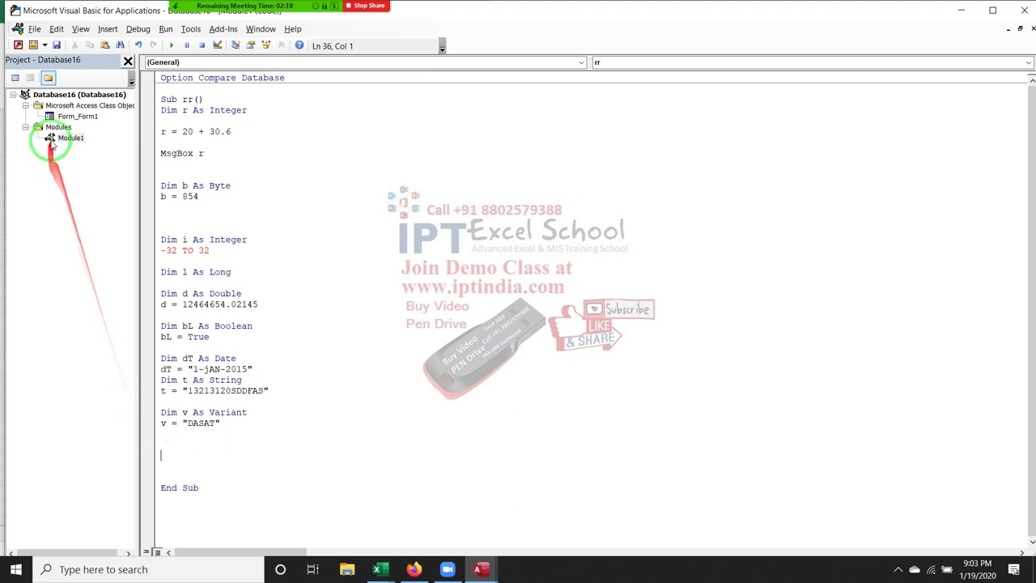
# Reopen Form_Form1's code, highlight the InputBox call, qty line and Dim declarations, then show Zoom participants
pyautogui.doubleClick(60, 118)
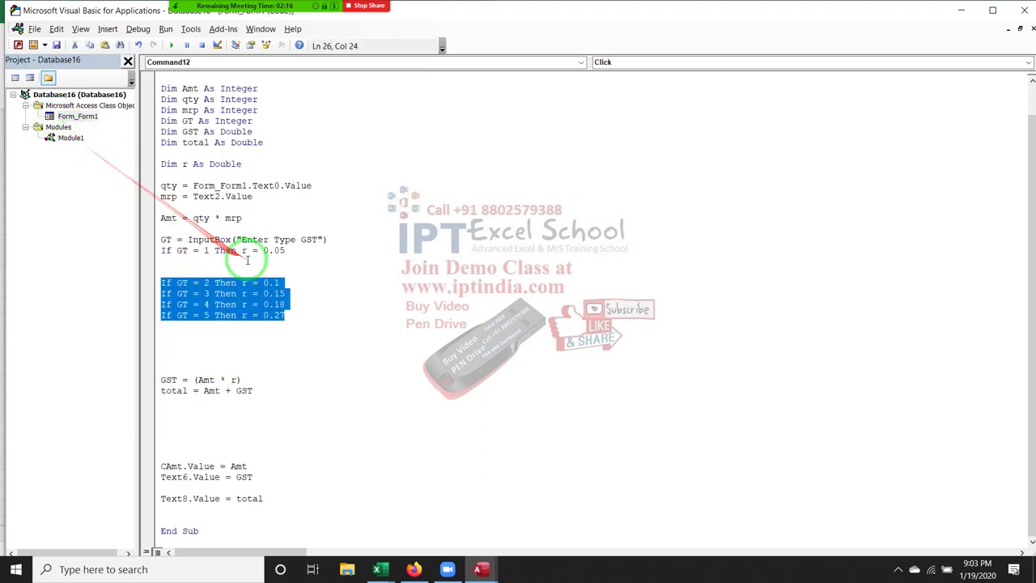
pyautogui.click(248, 258)
pyautogui.moveTo(326, 240); pyautogui.dragTo(187, 238)
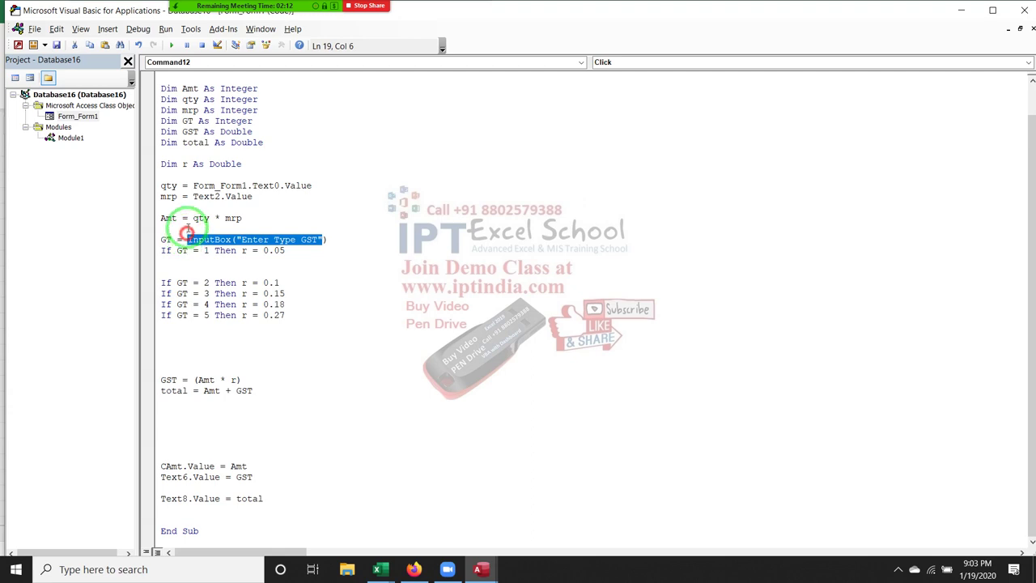
pyautogui.moveTo(187, 185); pyautogui.dragTo(323, 191)
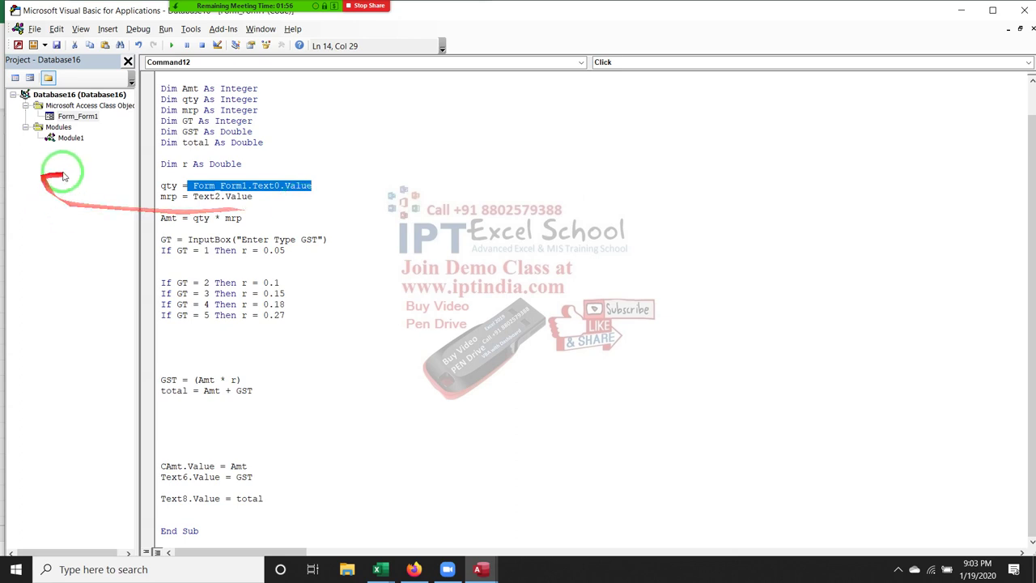
pyautogui.moveTo(264, 143); pyautogui.dragTo(153, 93)
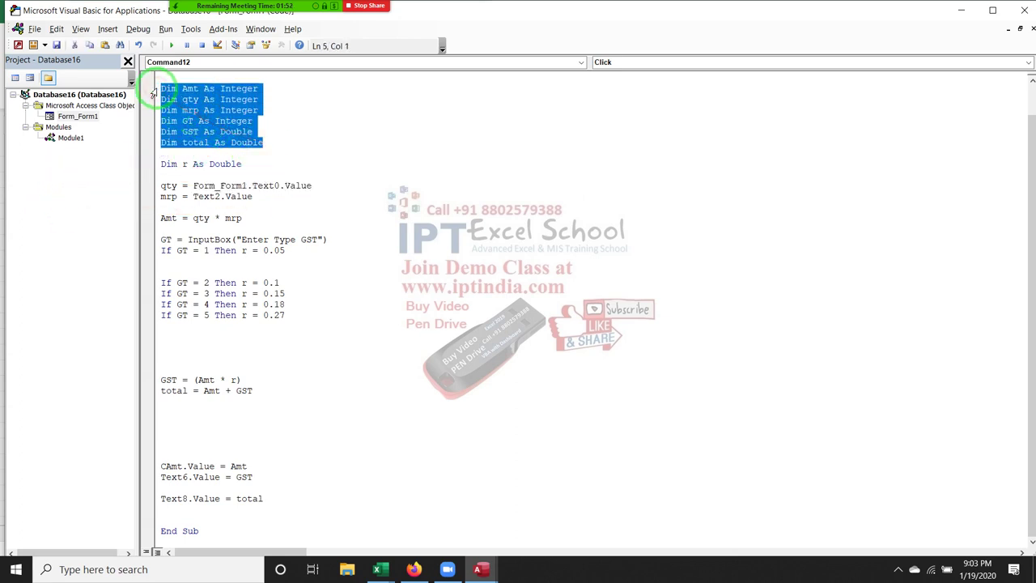
pyautogui.click(223, 15)
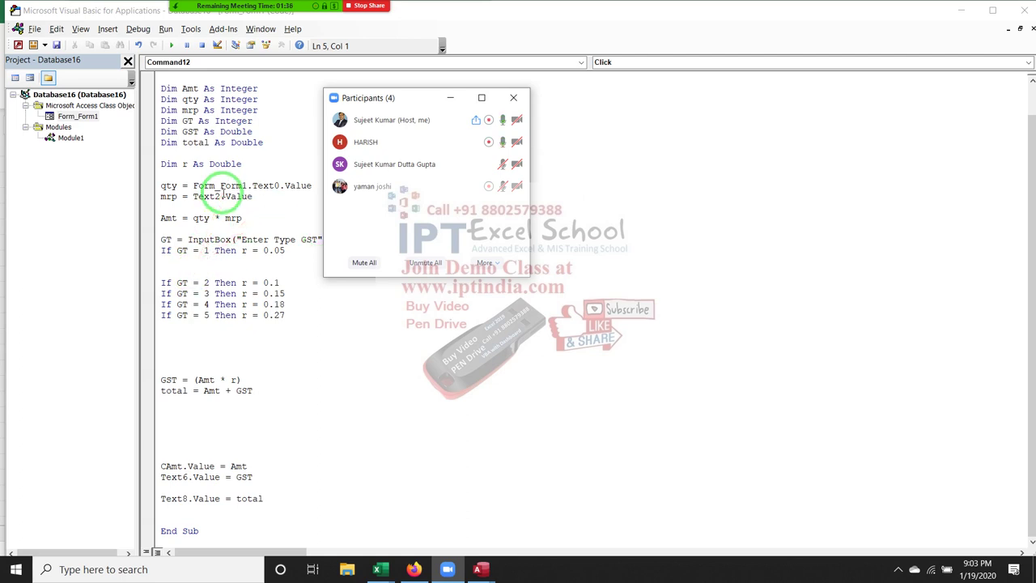
# Highlight the Dim mrp through Dim total lines, then hide the editor and show Zoom's More options
pyautogui.moveTo(265, 142)
pyautogui.mouseDown()
pyautogui.moveTo(174, 110)
pyautogui.moveTo(156, 126)
pyautogui.mouseUp()
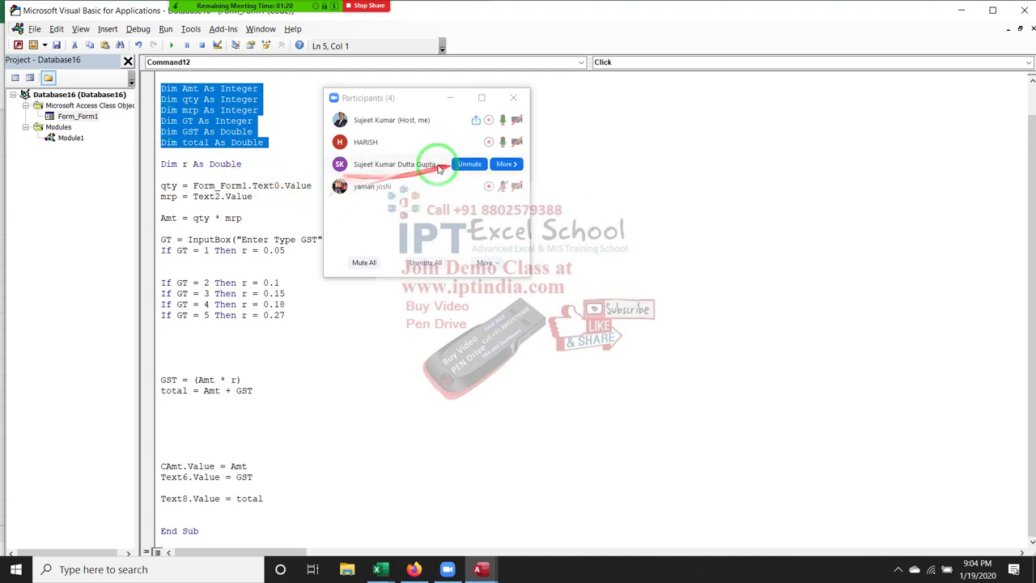
pyautogui.click(474, 162)
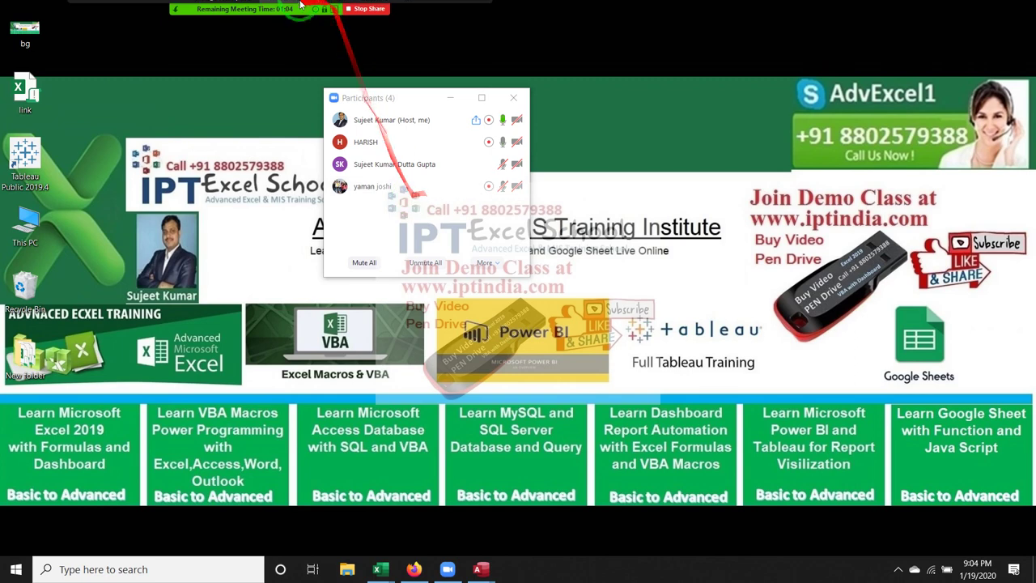
pyautogui.click(475, 12)
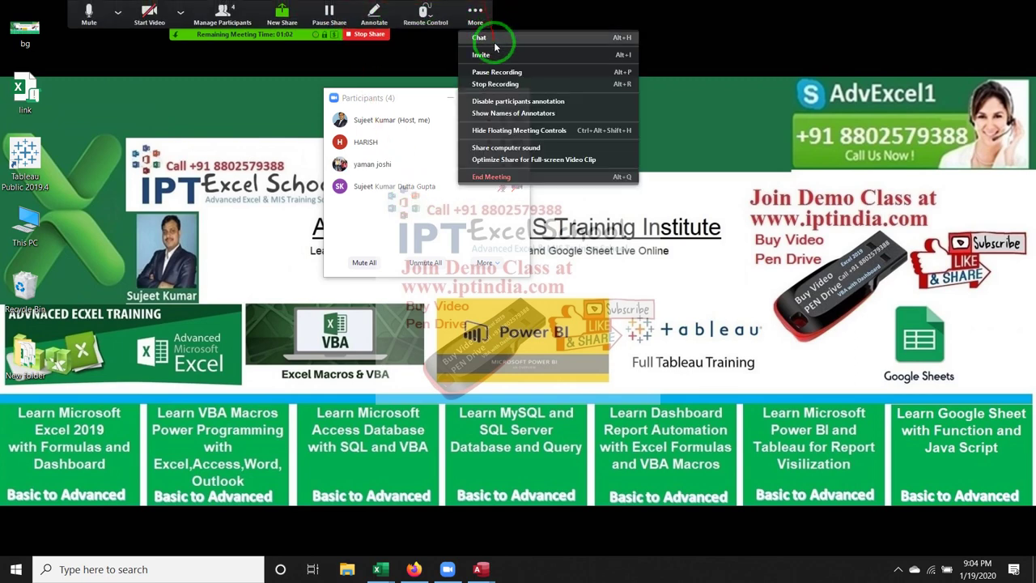
# Close Zoom's More menu, stop sharing the screen, and choose End Meeting
pyautogui.press('Escape')
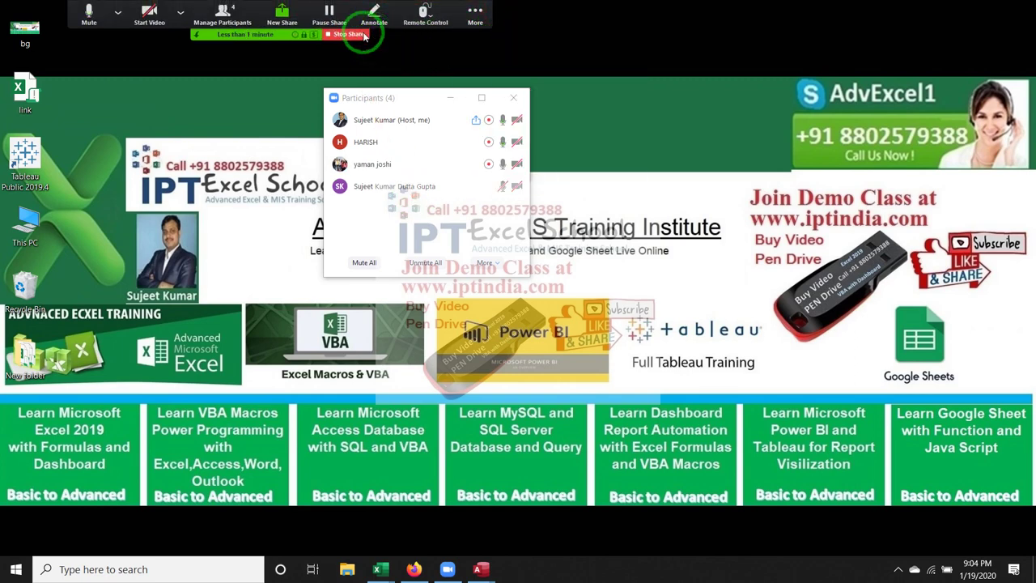
pyautogui.click(365, 35)
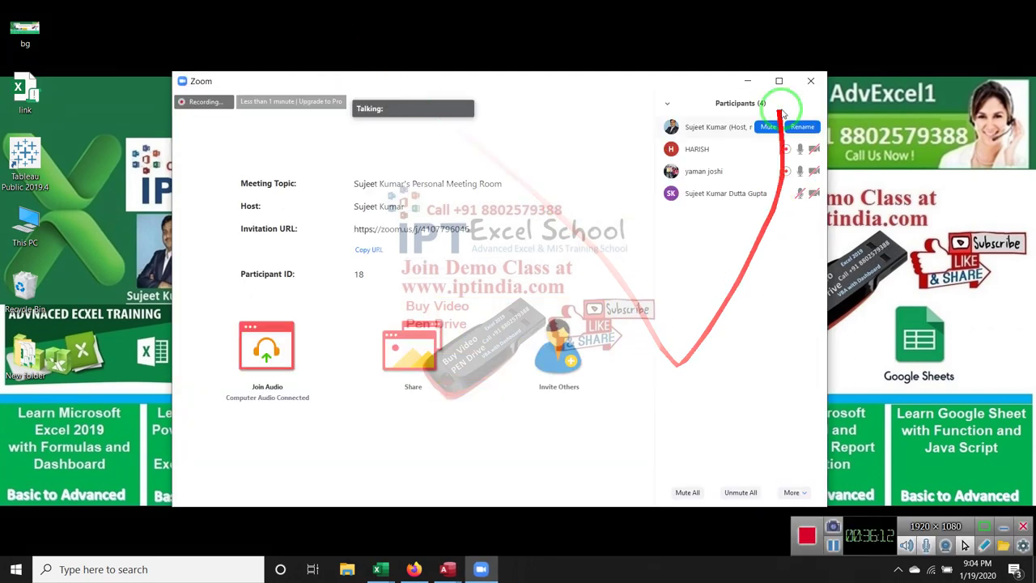
pyautogui.click(811, 81)
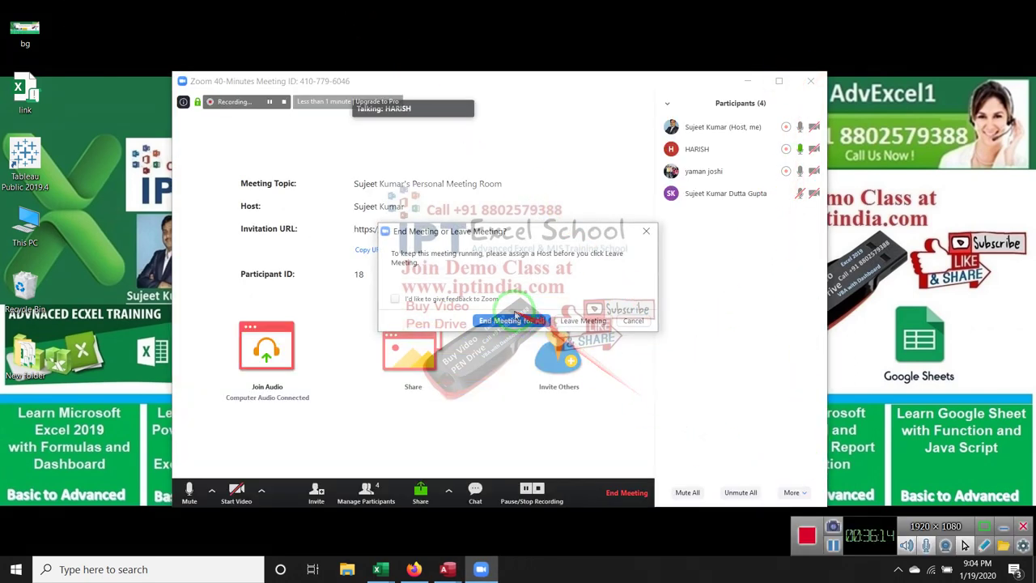